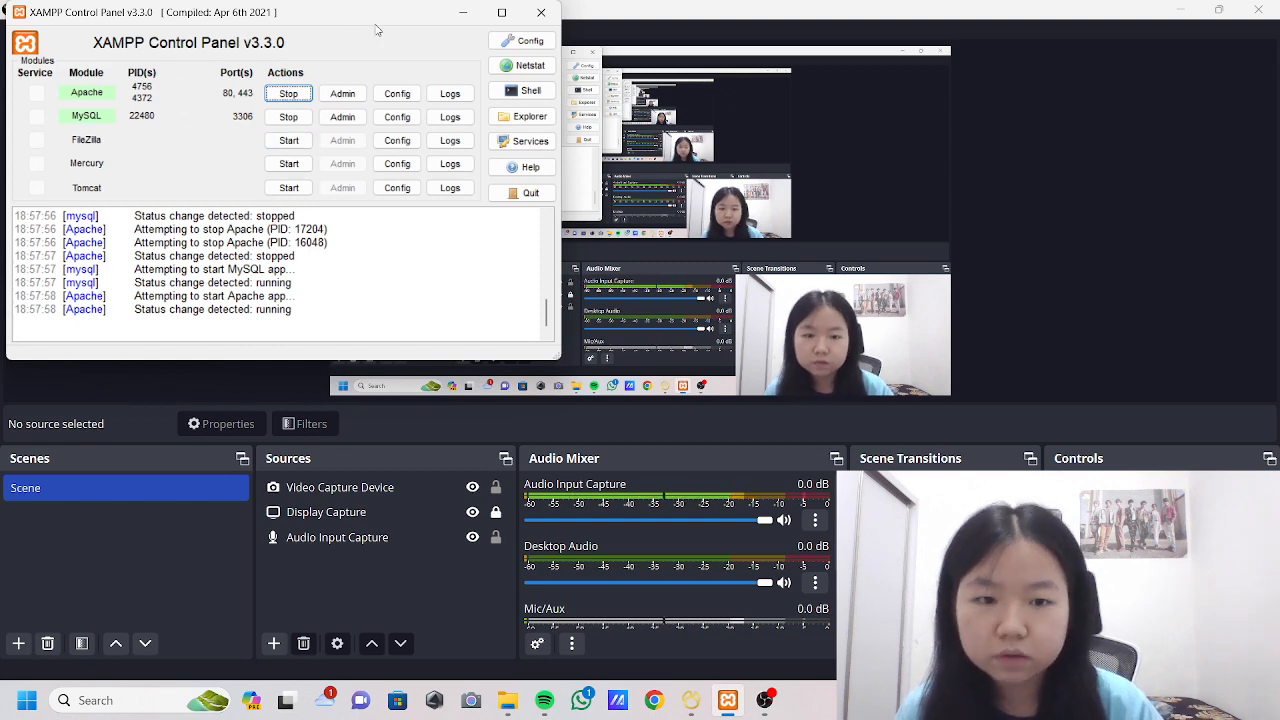
# Switch to Navicat Premium and create a new database named tugasbasisdata on the local connection.
pyautogui.click(463, 12)
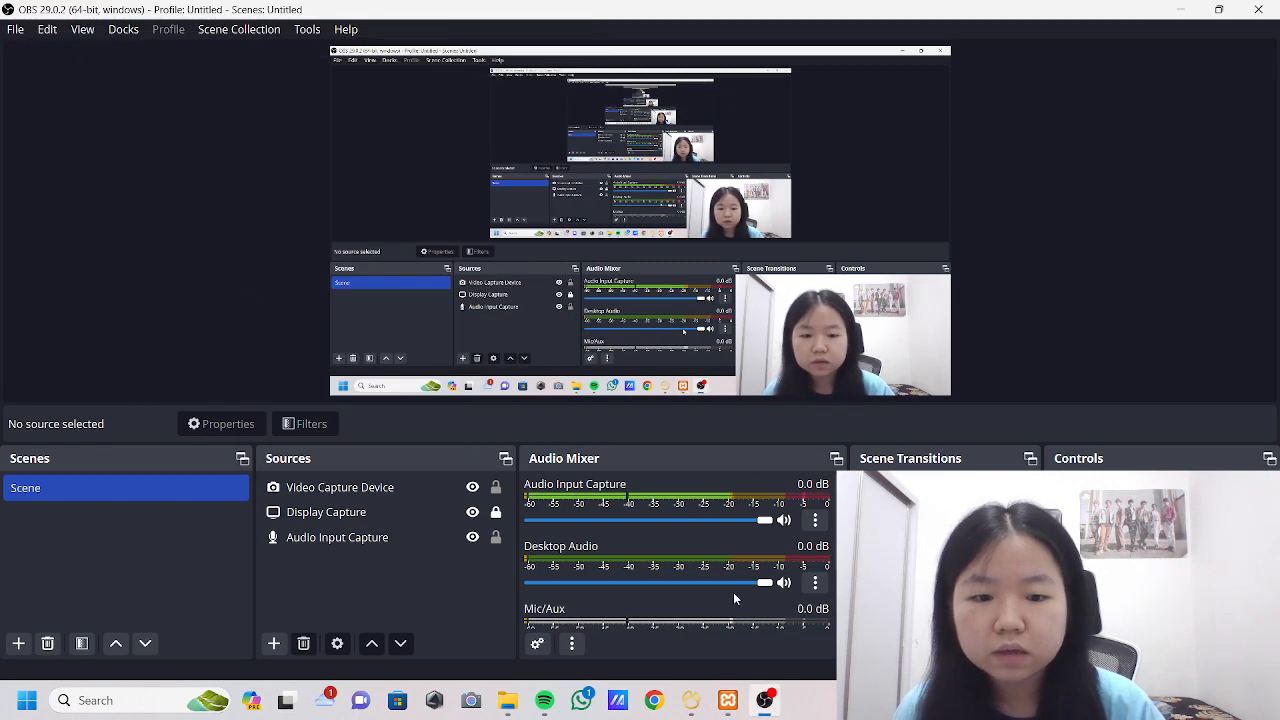
pyautogui.click(691, 700)
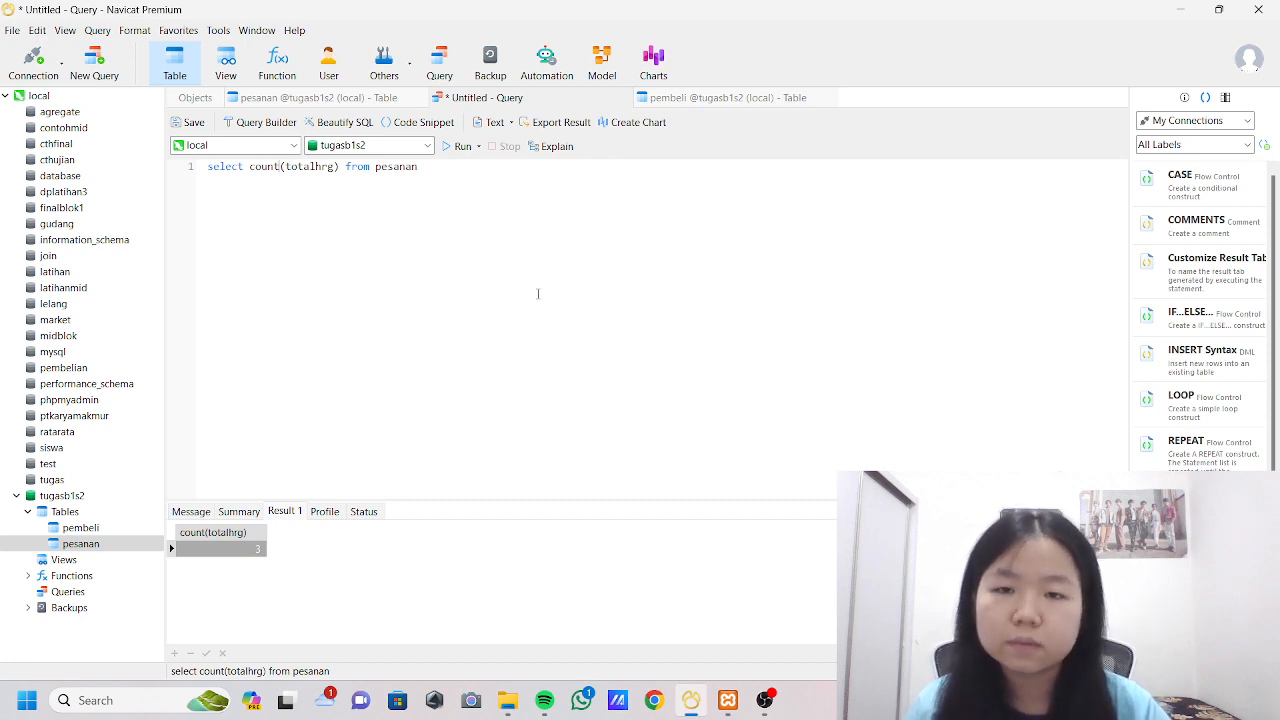
pyautogui.rightClick(102, 215)
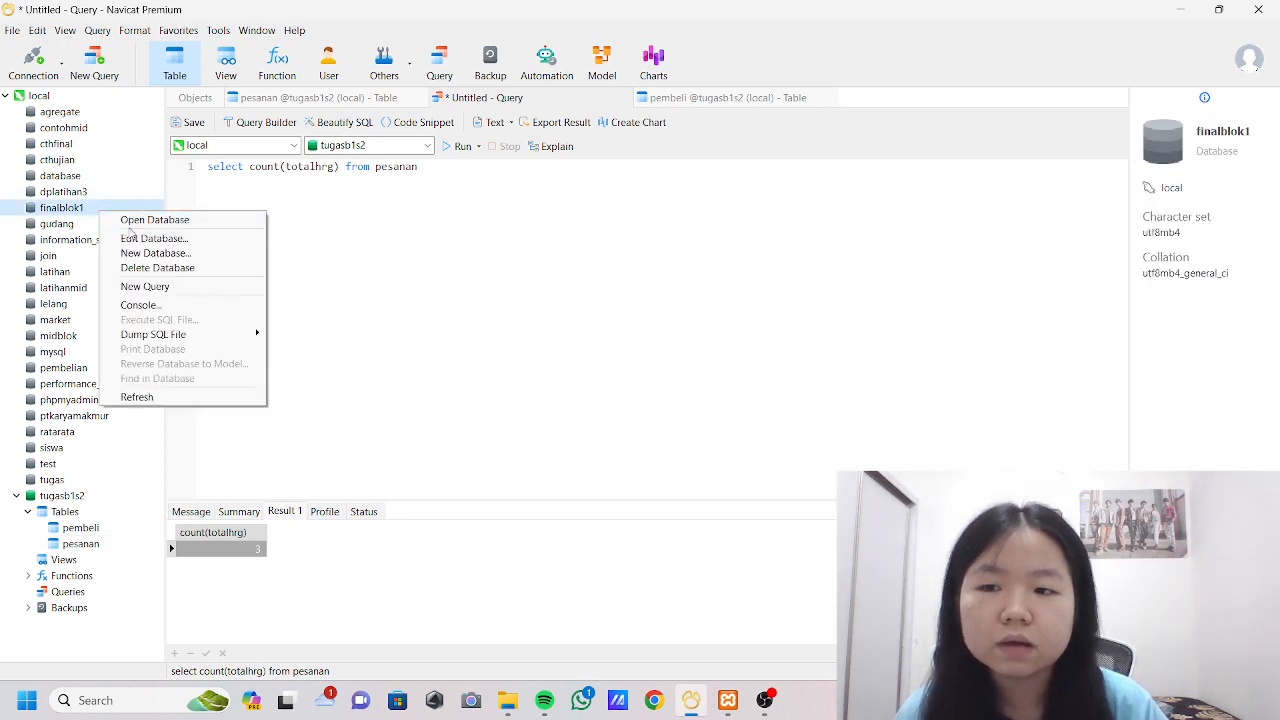
pyautogui.click(140, 256)
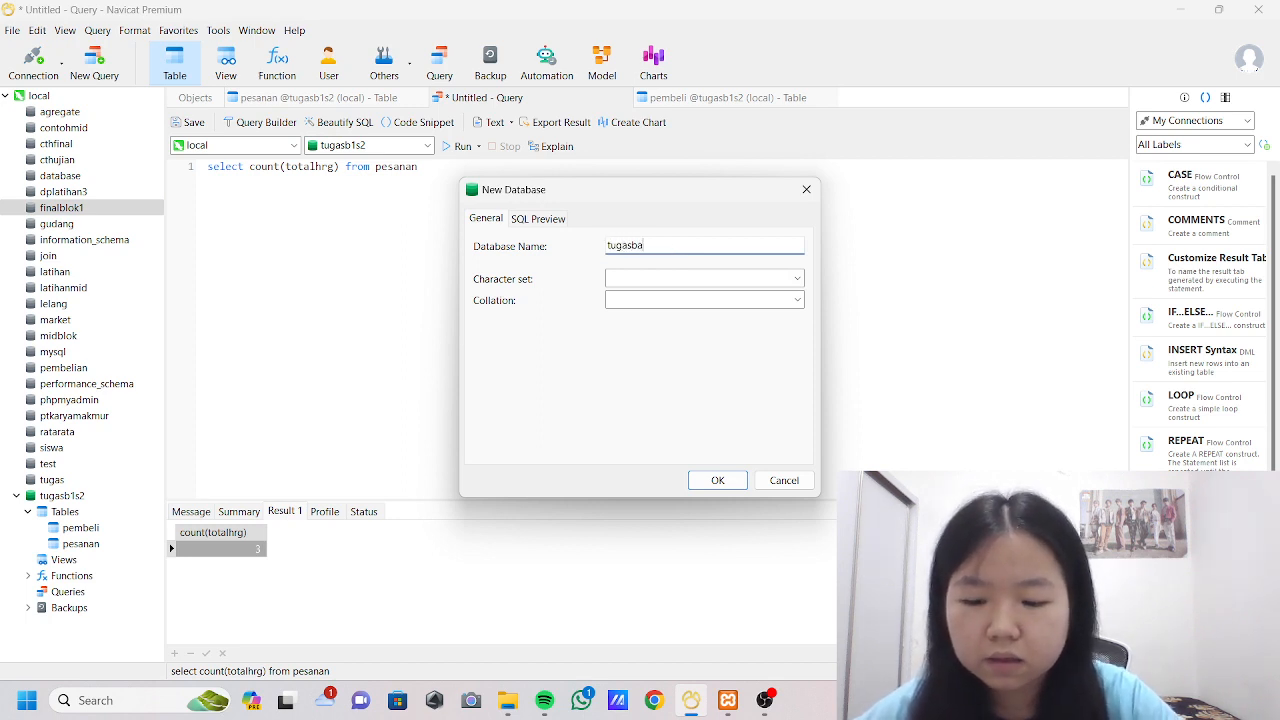
pyautogui.write('tugasbasisdata')
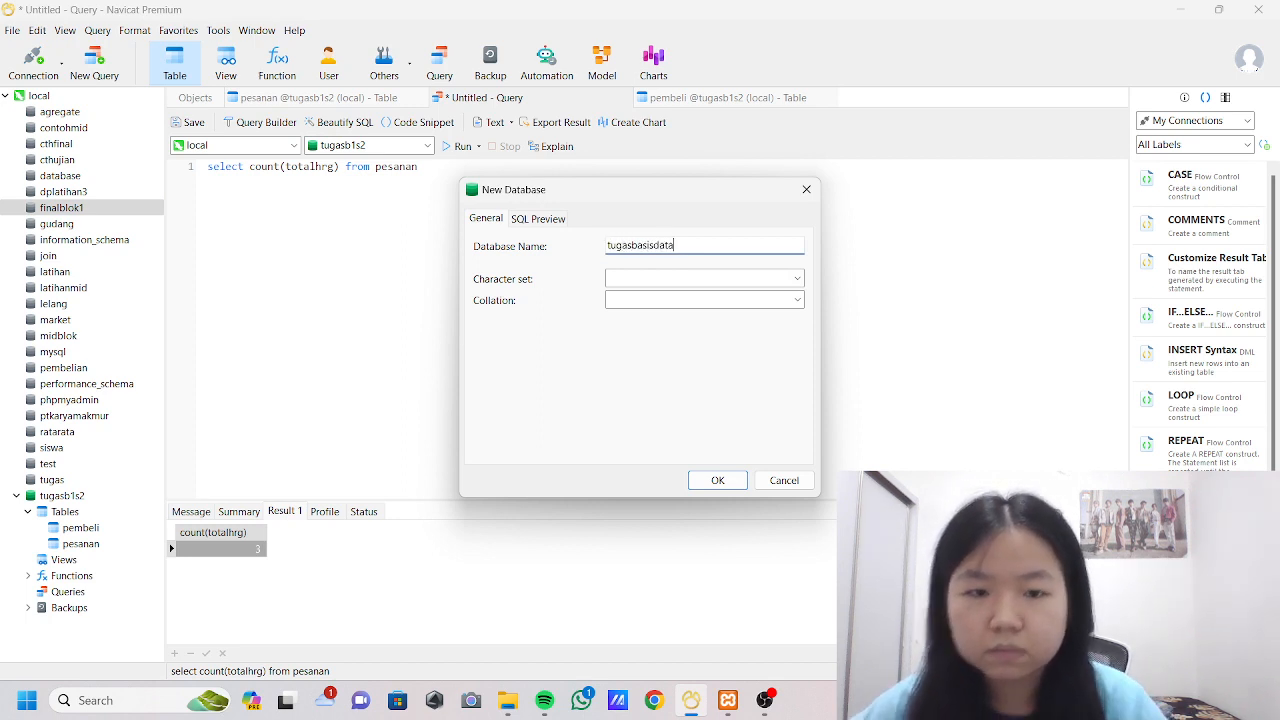
pyautogui.click(705, 478)
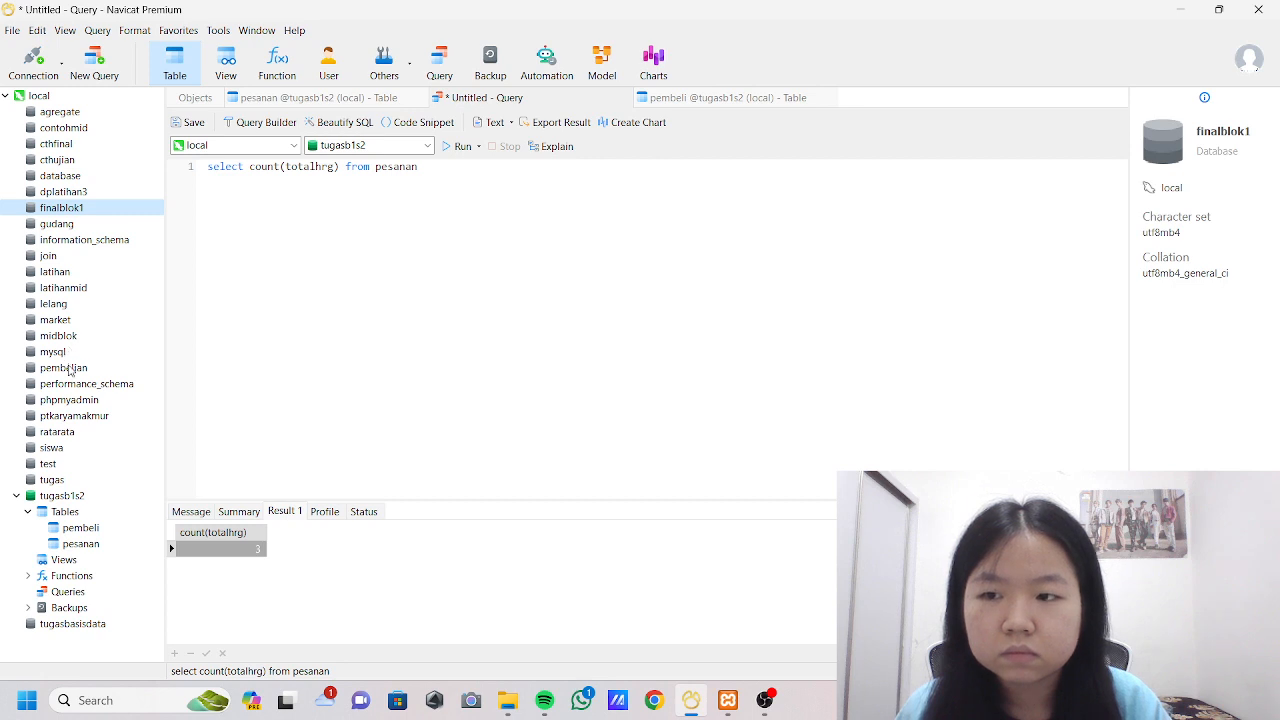
# Collapse the tugasb1s2 database, then open tugasbasisdata and start designing a new table in it.
pyautogui.doubleClick(59, 497)
pyautogui.doubleClick(72, 512)
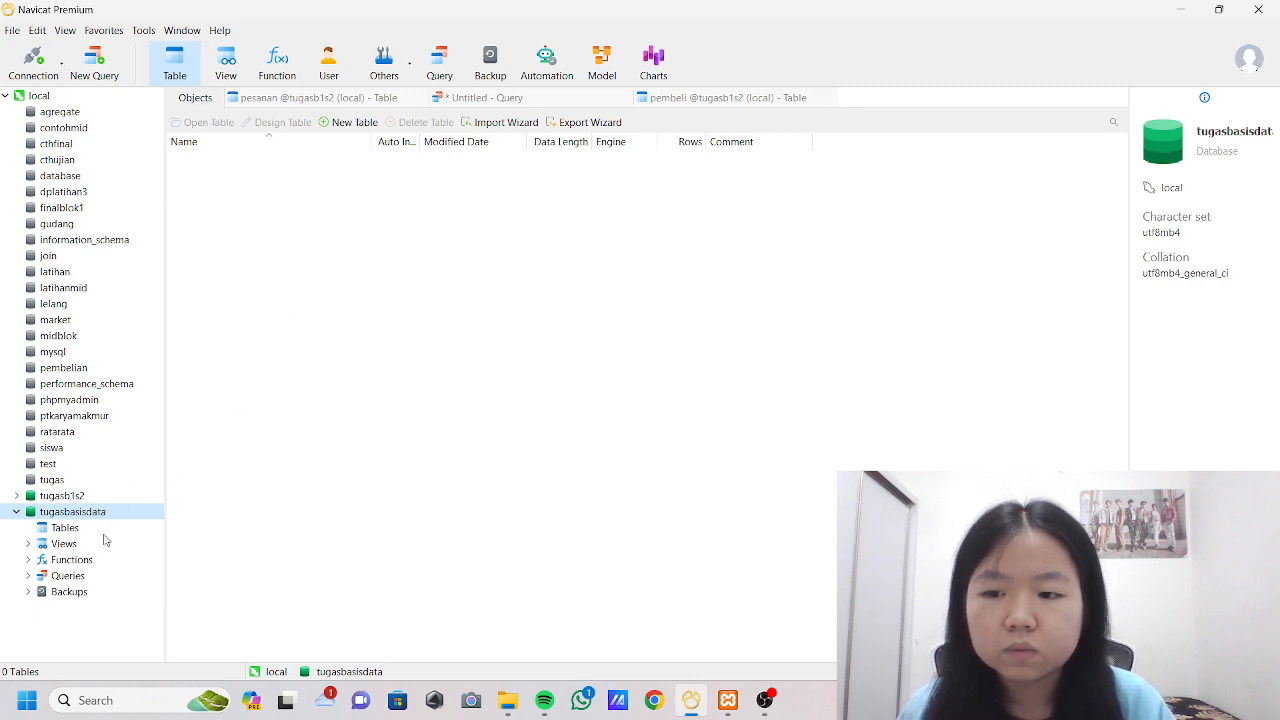
pyautogui.rightClick(98, 528)
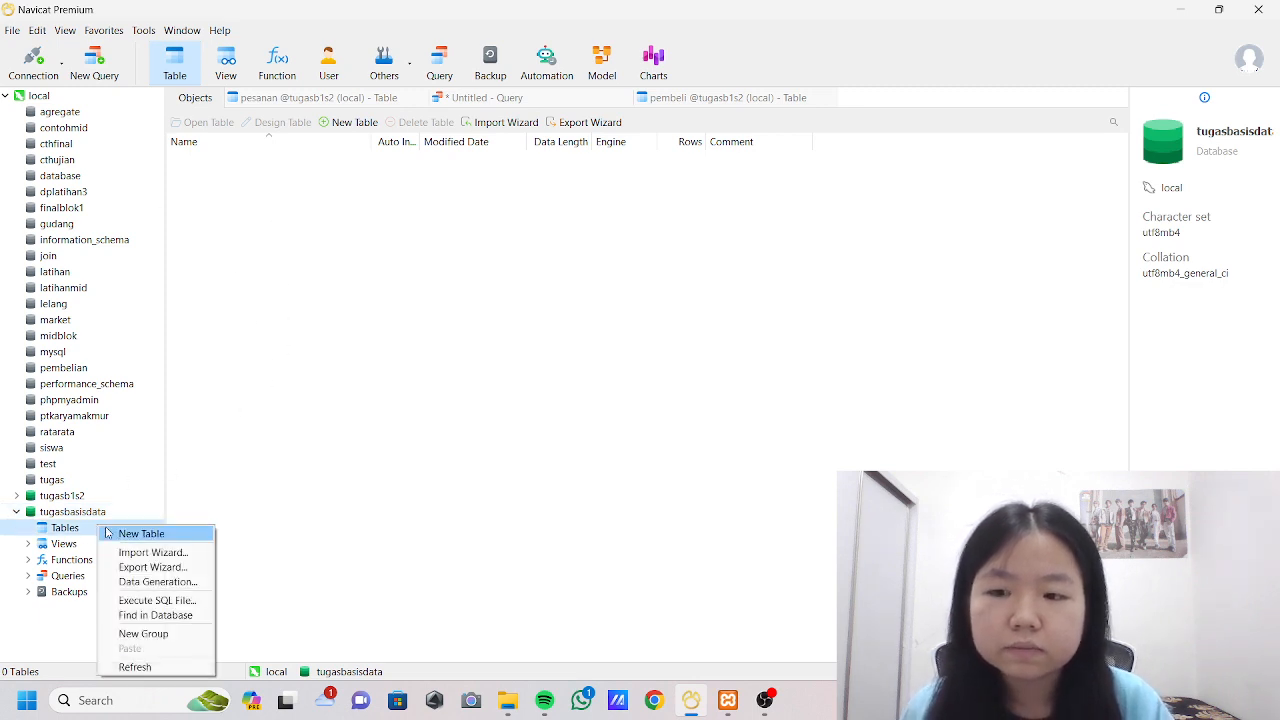
pyautogui.click(140, 534)
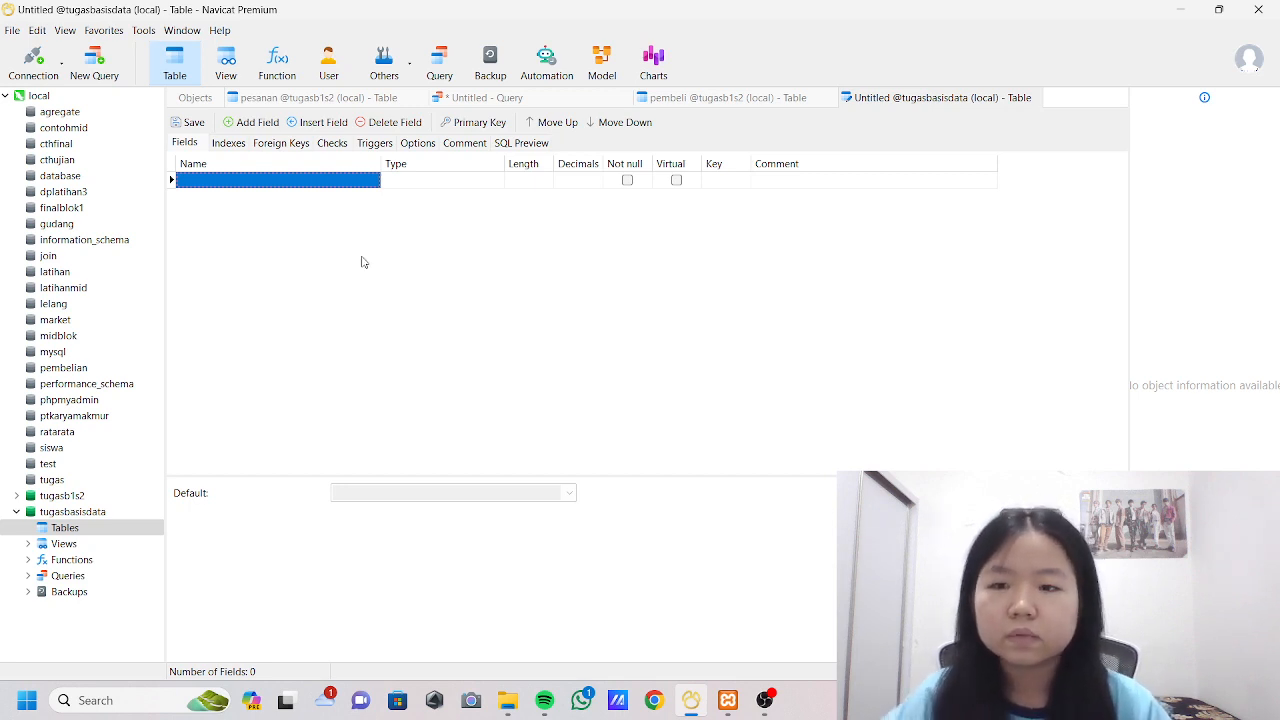
# Define the first field as id_pelanggan of type int, set as an auto-increment primary key.
pyautogui.write('id')
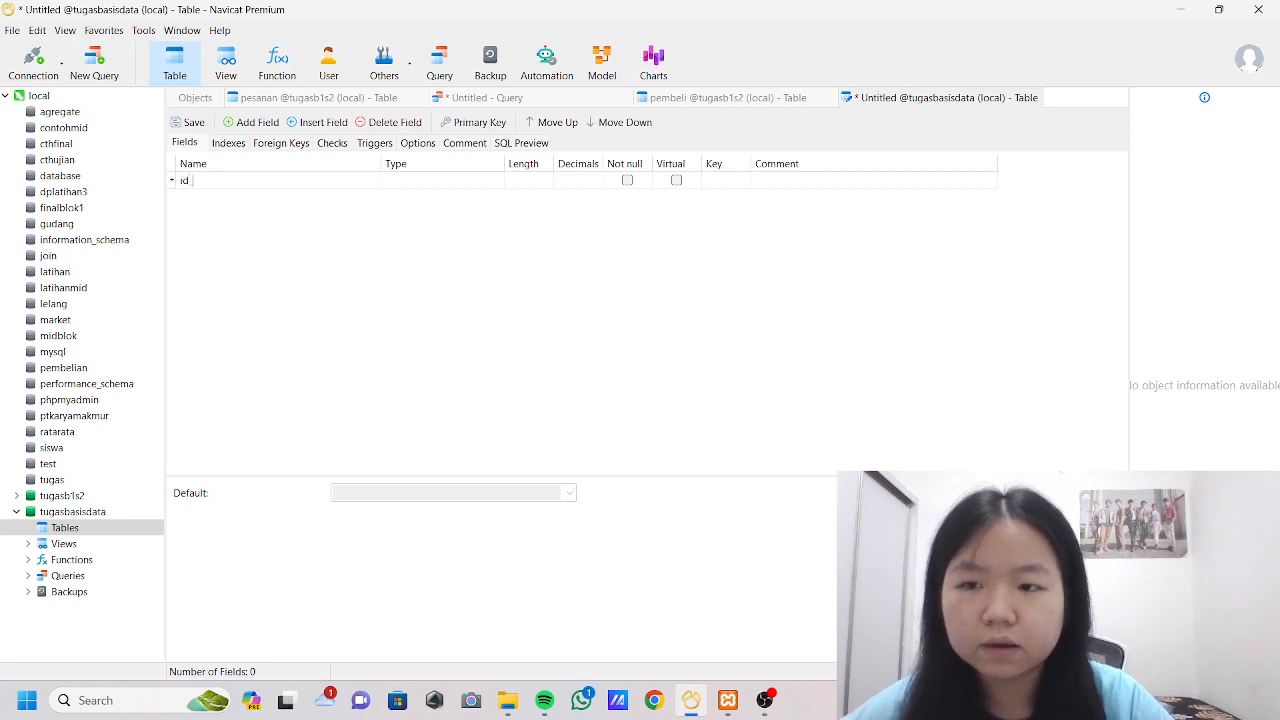
pyautogui.write('_pelanggan')
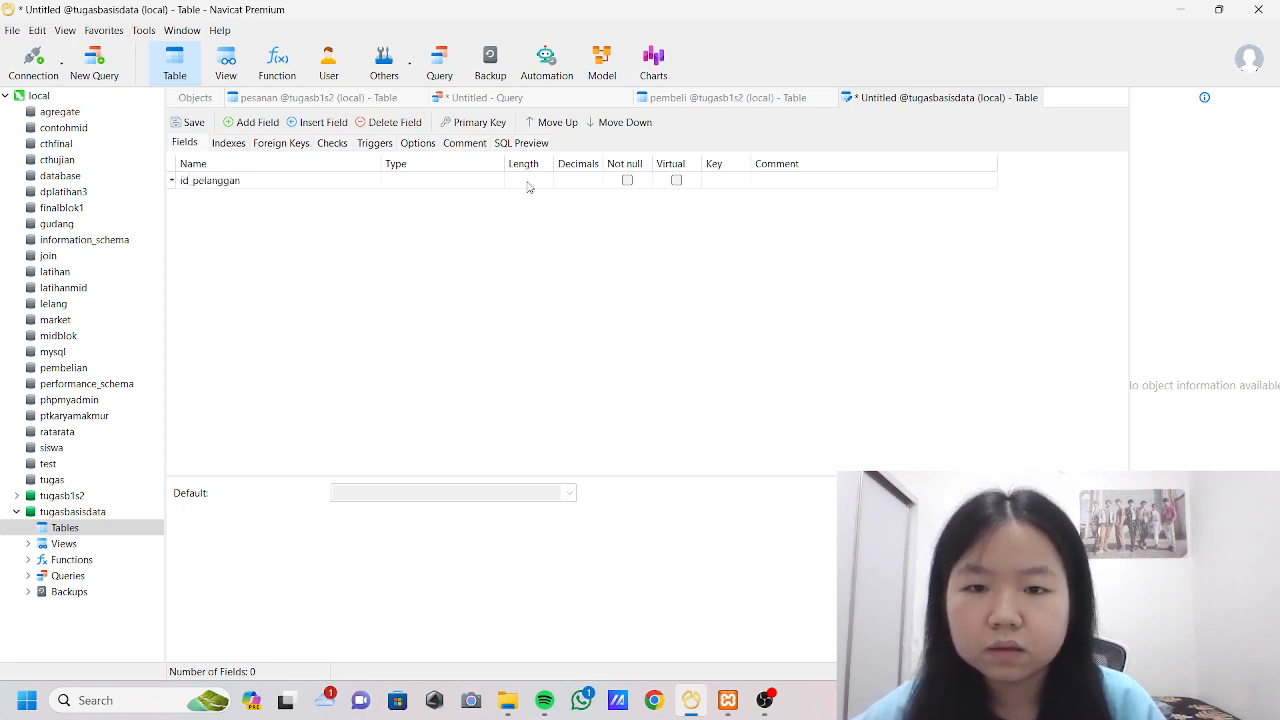
pyautogui.click(471, 180)
pyautogui.write('varchar')
pyautogui.press('BackSpace')
pyautogui.press('BackSpace')
pyautogui.press('BackSpace')
pyautogui.press('BackSpace')
pyautogui.press('BackSpace')
pyautogui.press('BackSpace')
pyautogui.press('BackSpace')
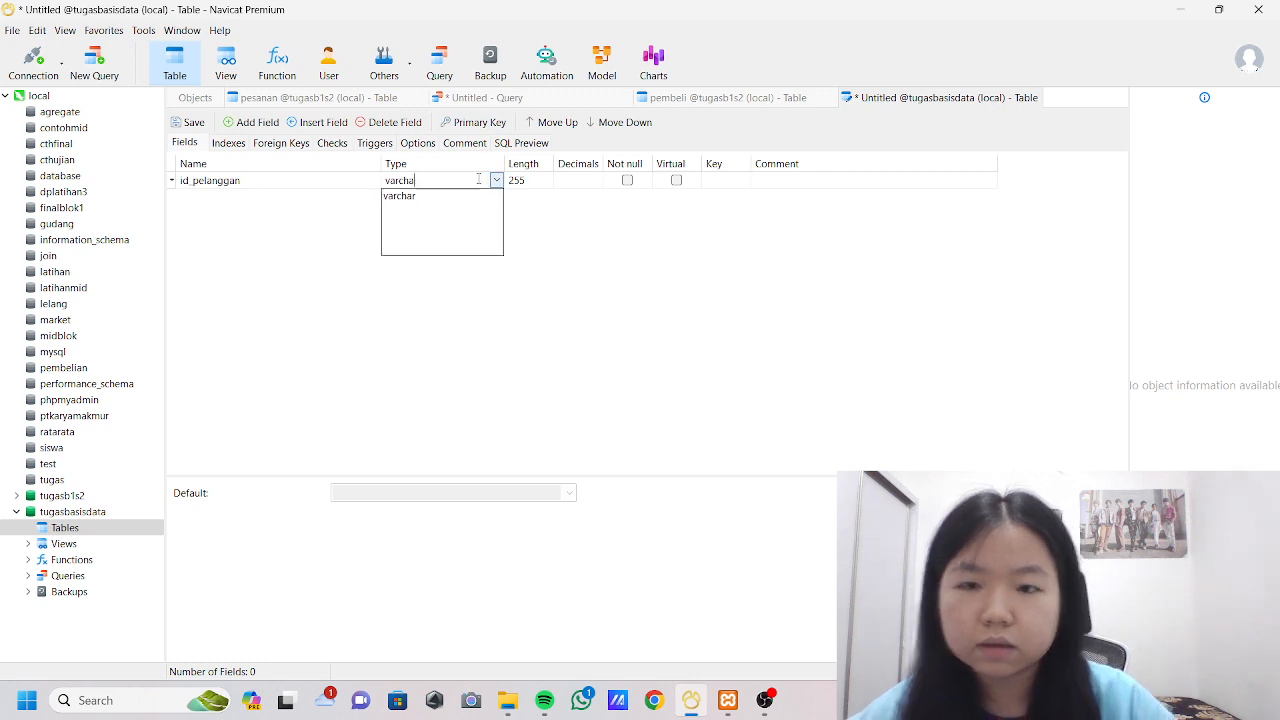
pyautogui.write('int')
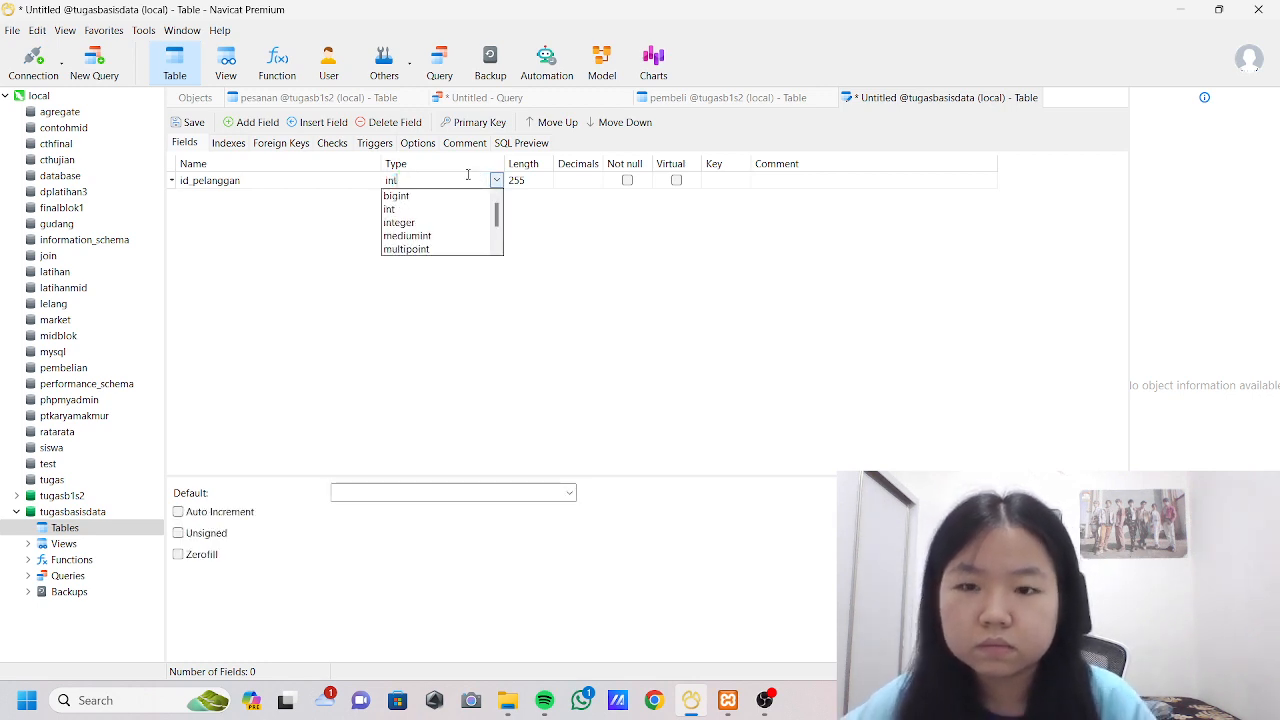
pyautogui.click(726, 183)
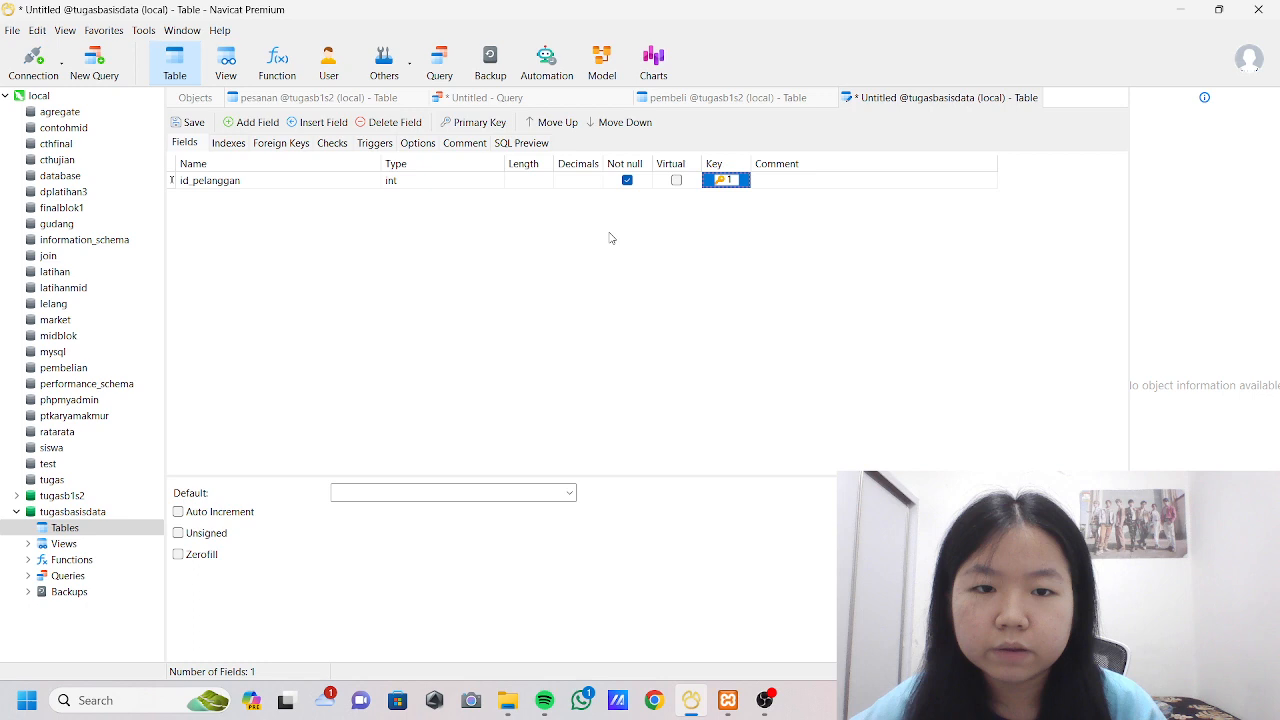
pyautogui.click(179, 512)
# Add two varchar fields of length 255 named nis and nama below id_pelanggan.
pyautogui.click(250, 122)
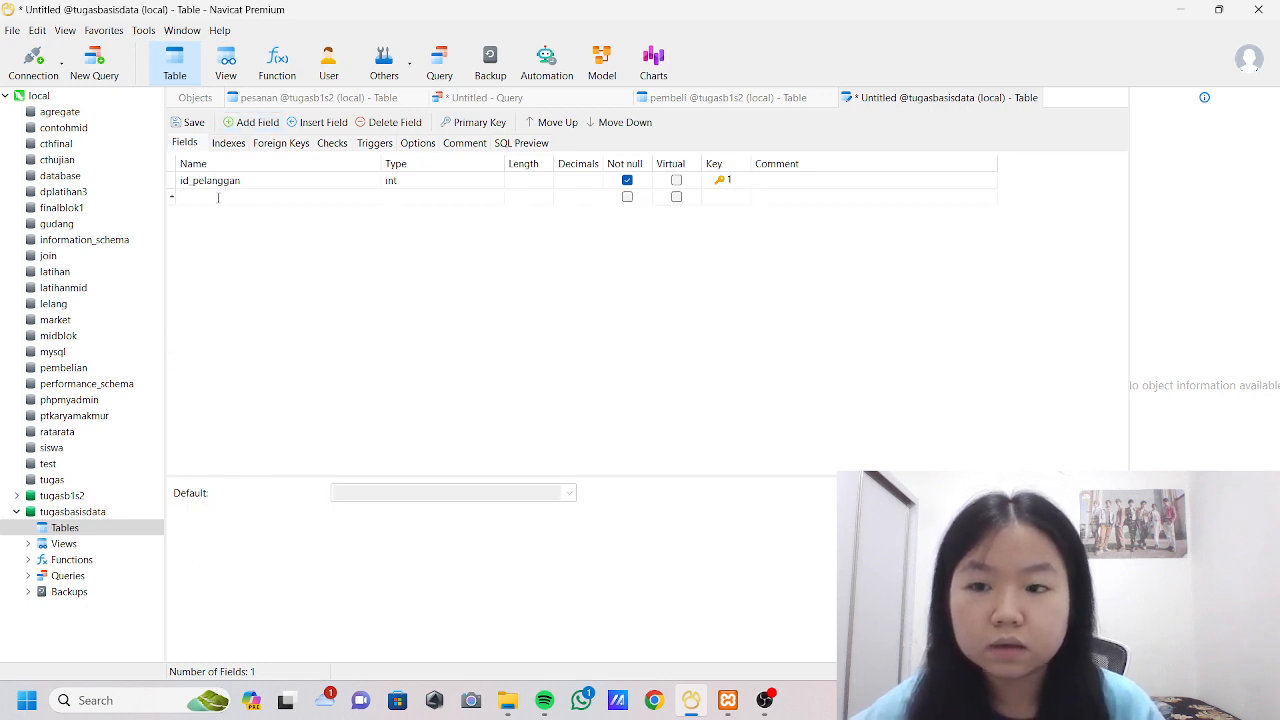
pyautogui.write('nis')
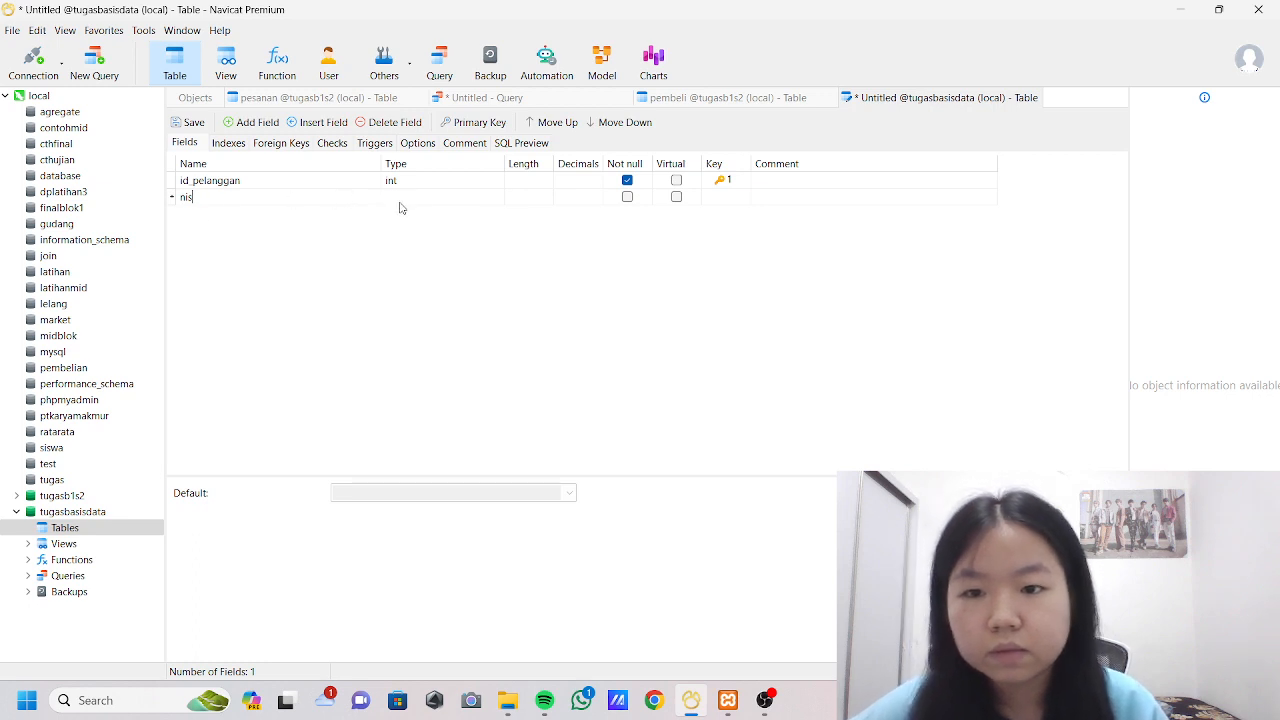
pyautogui.click(440, 198)
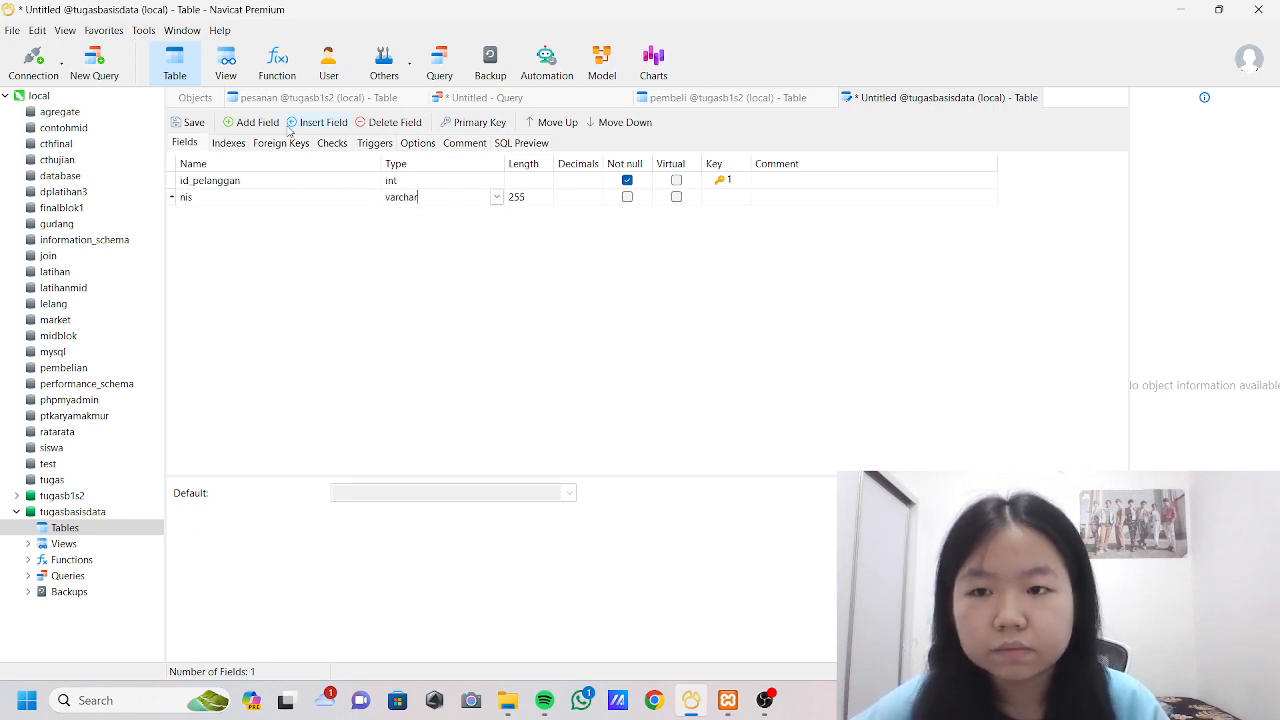
pyautogui.click(252, 122)
pyautogui.click(202, 218)
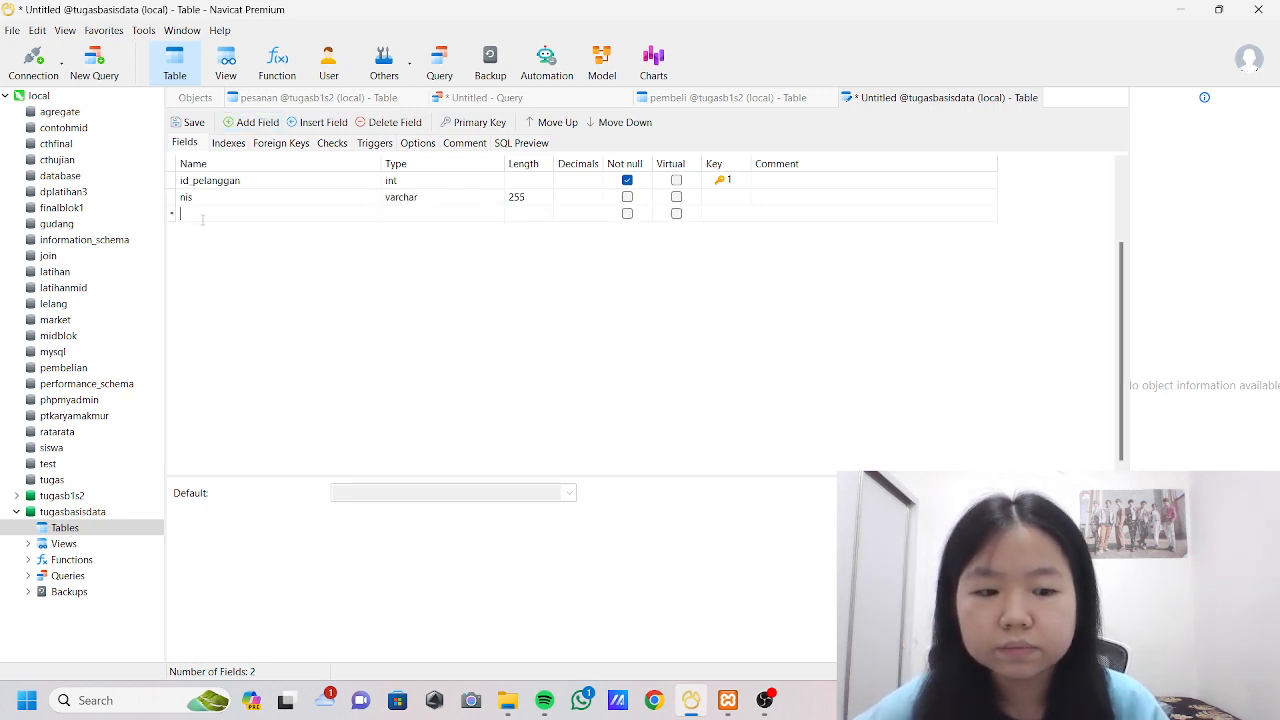
pyautogui.write('nama')
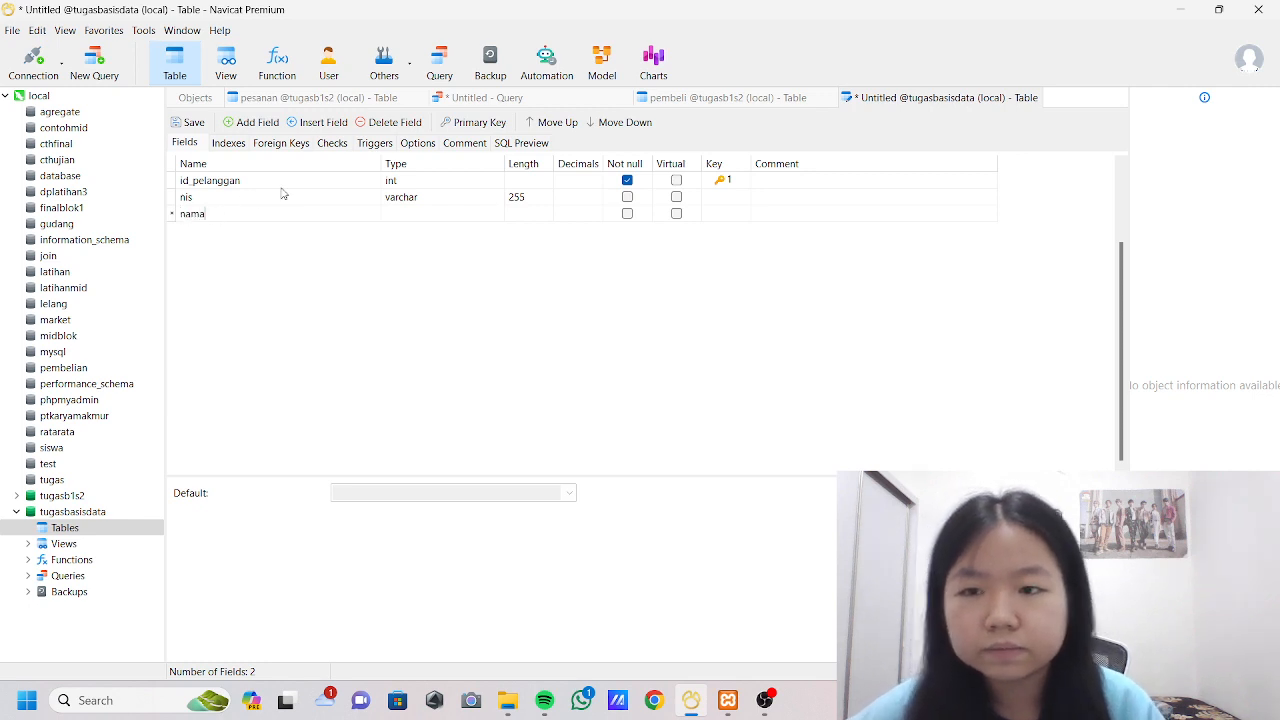
pyautogui.click(400, 214)
# Add a varchar field named alamat with length 255 and save the table as pelanggan.
pyautogui.click(252, 122)
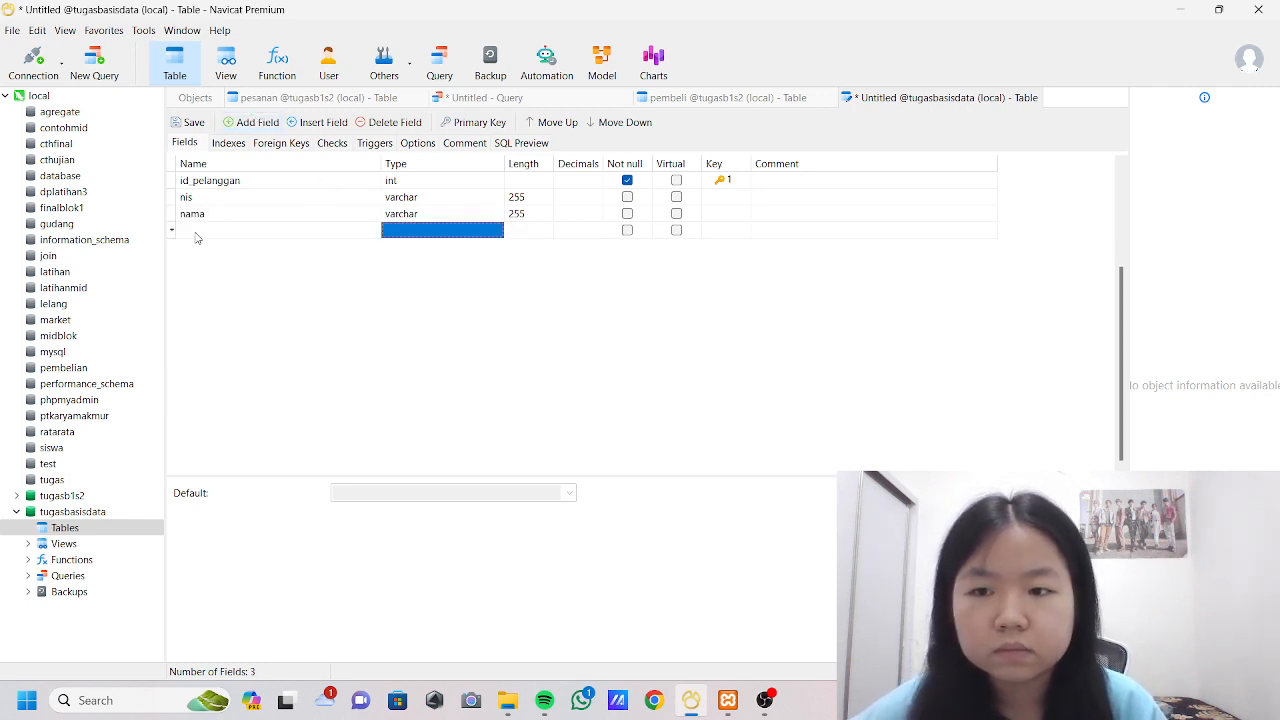
pyautogui.click(203, 236)
pyautogui.write('alamat')
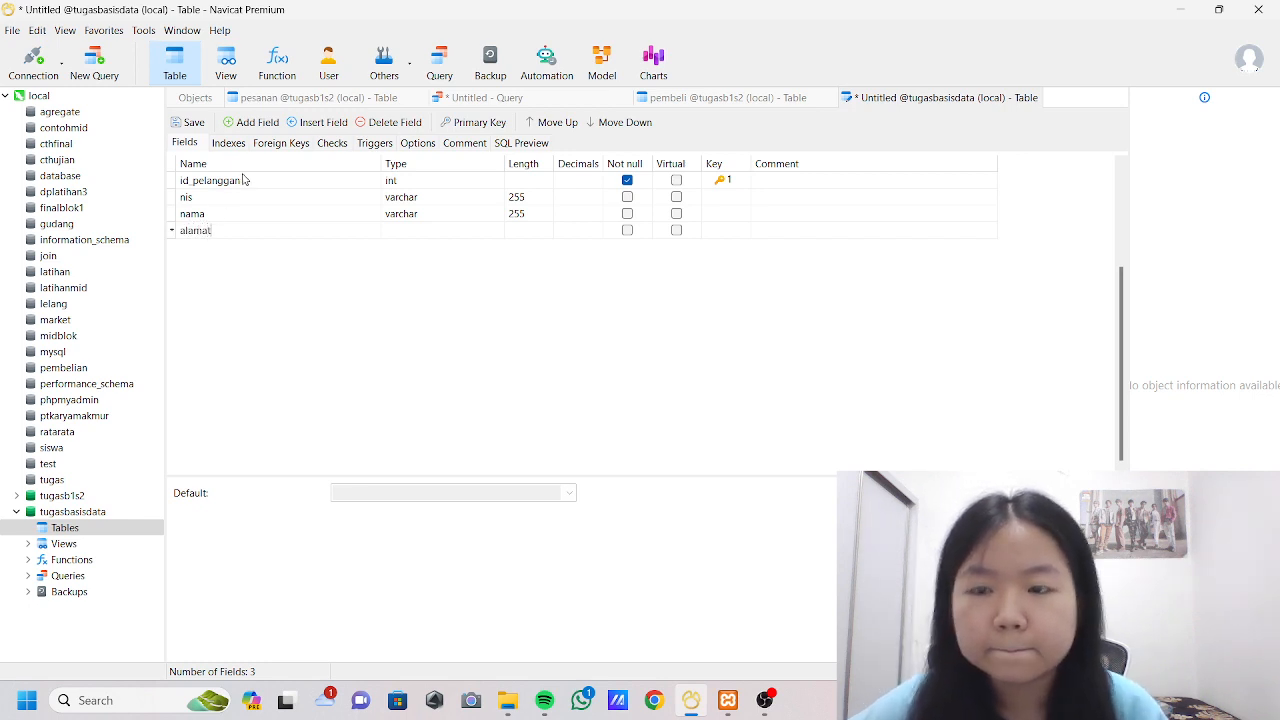
pyautogui.click(193, 122)
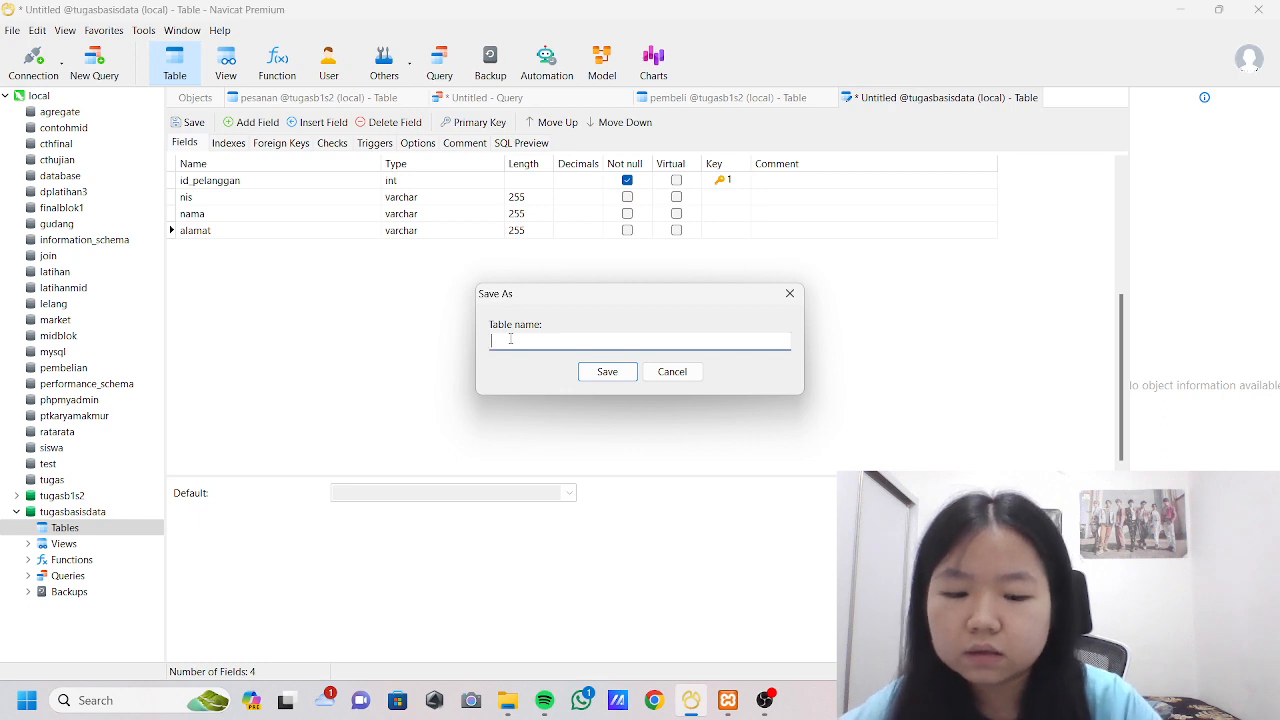
pyautogui.write('pelanggan')
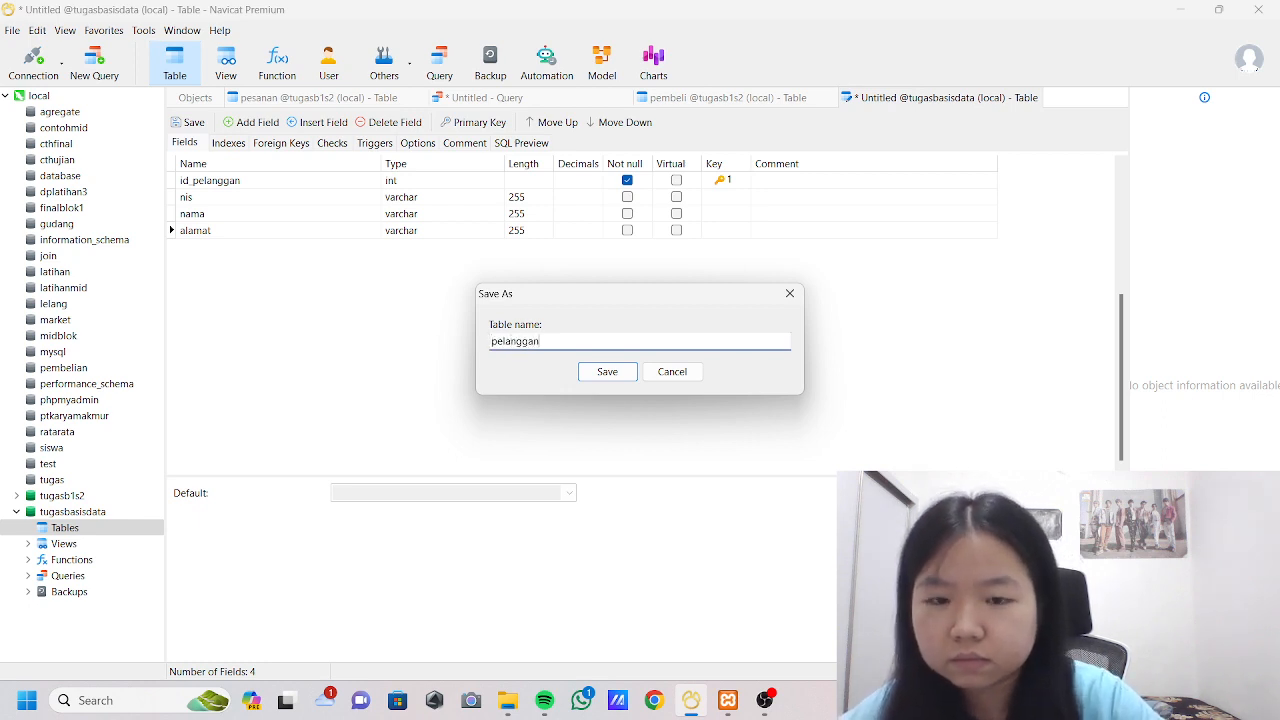
pyautogui.click(585, 373)
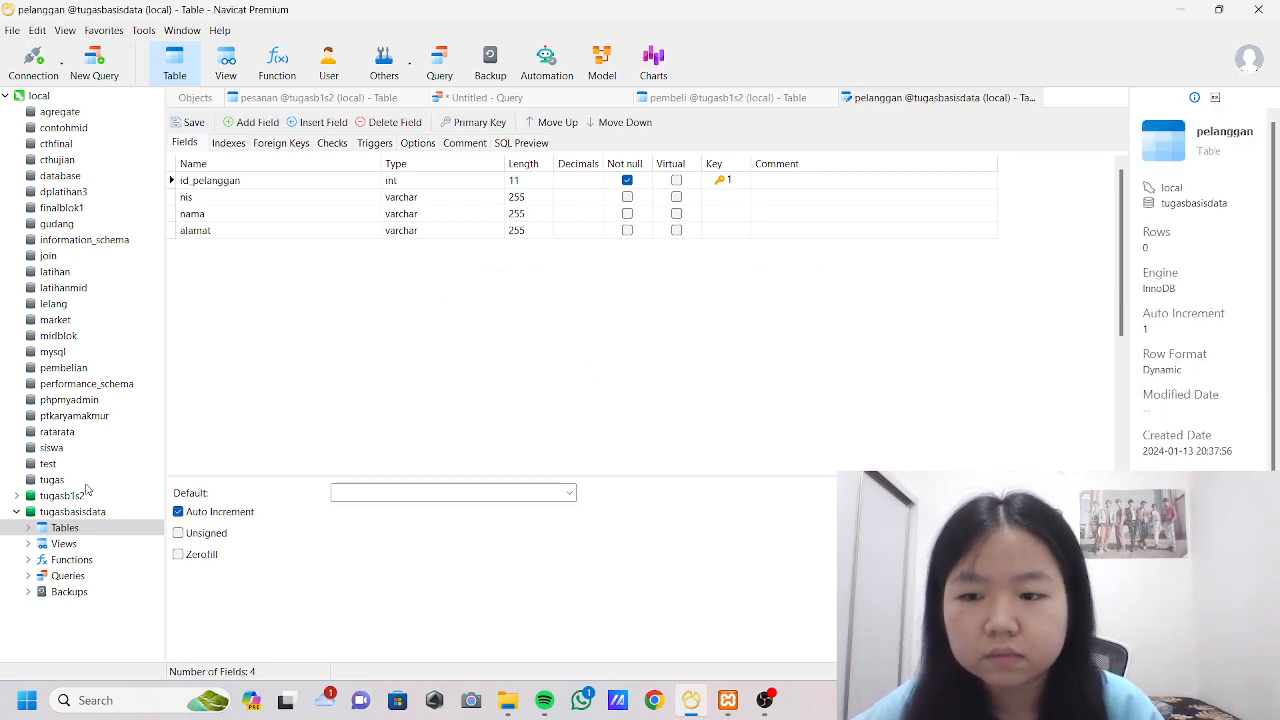
# Start another new table in tugasbasisdata and name its first field id_pesanan.
pyautogui.click(110, 529)
pyautogui.rightClick(110, 529)
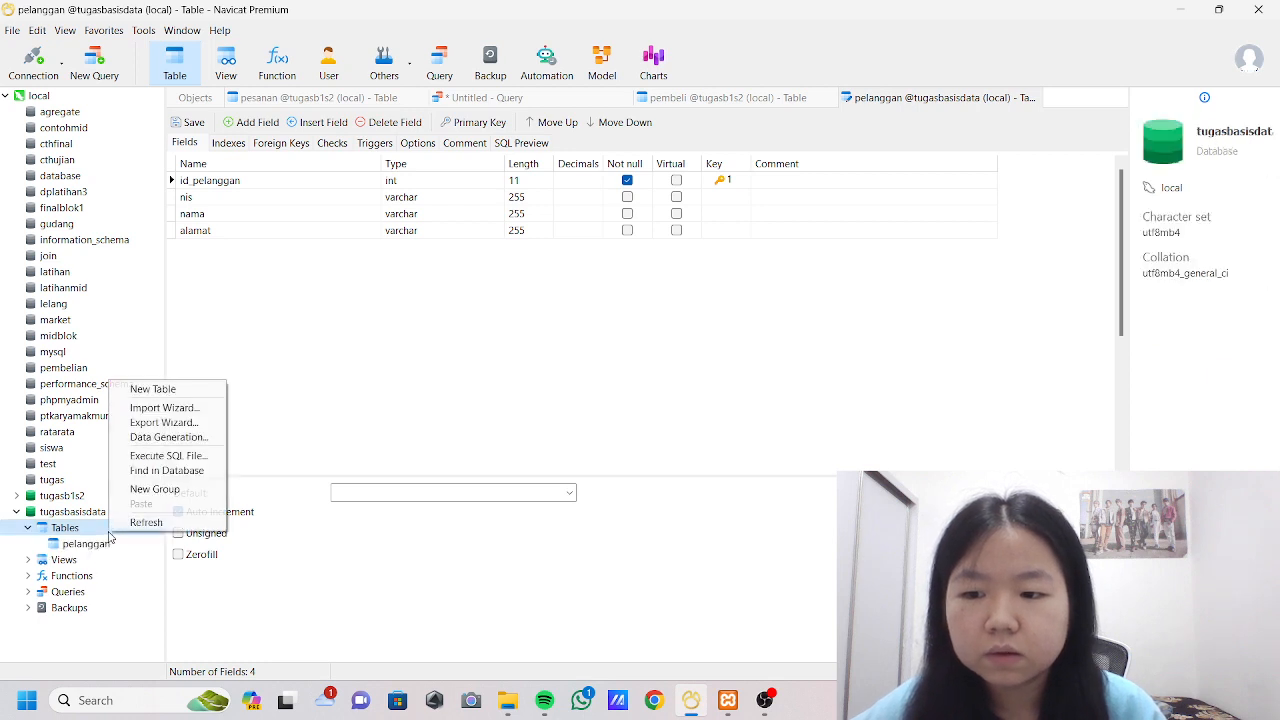
pyautogui.click(152, 389)
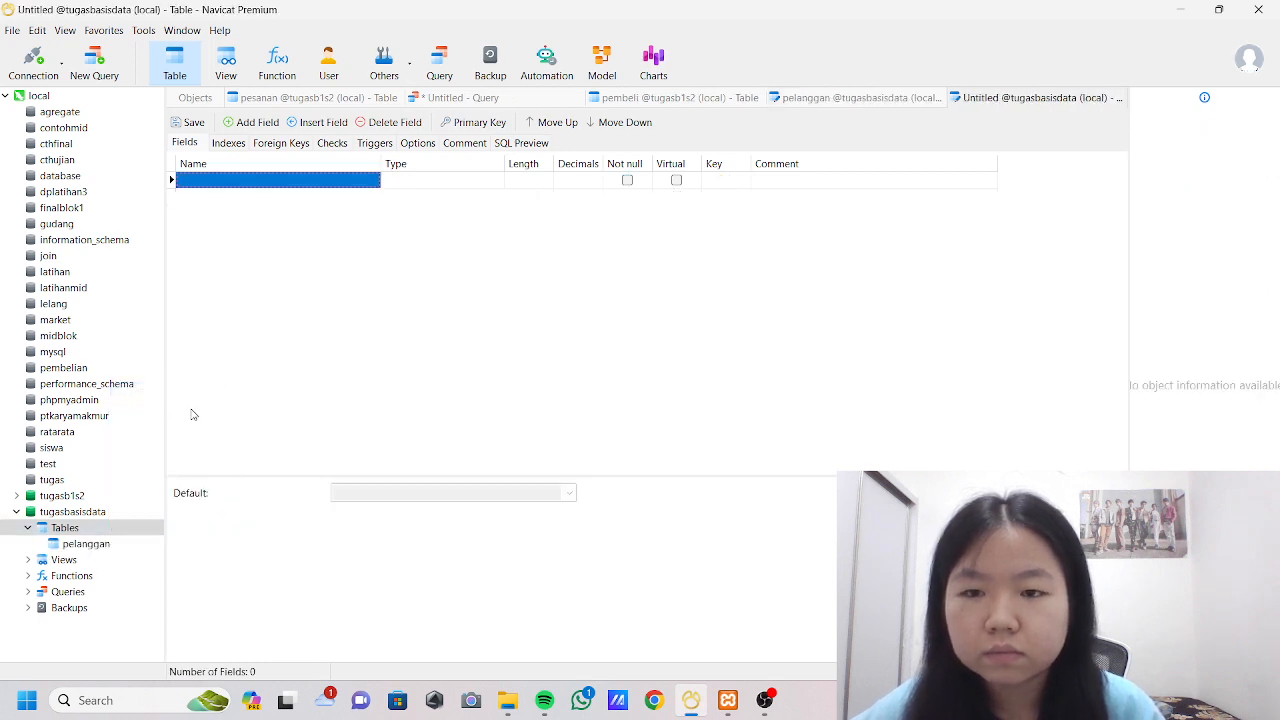
pyautogui.click(260, 180)
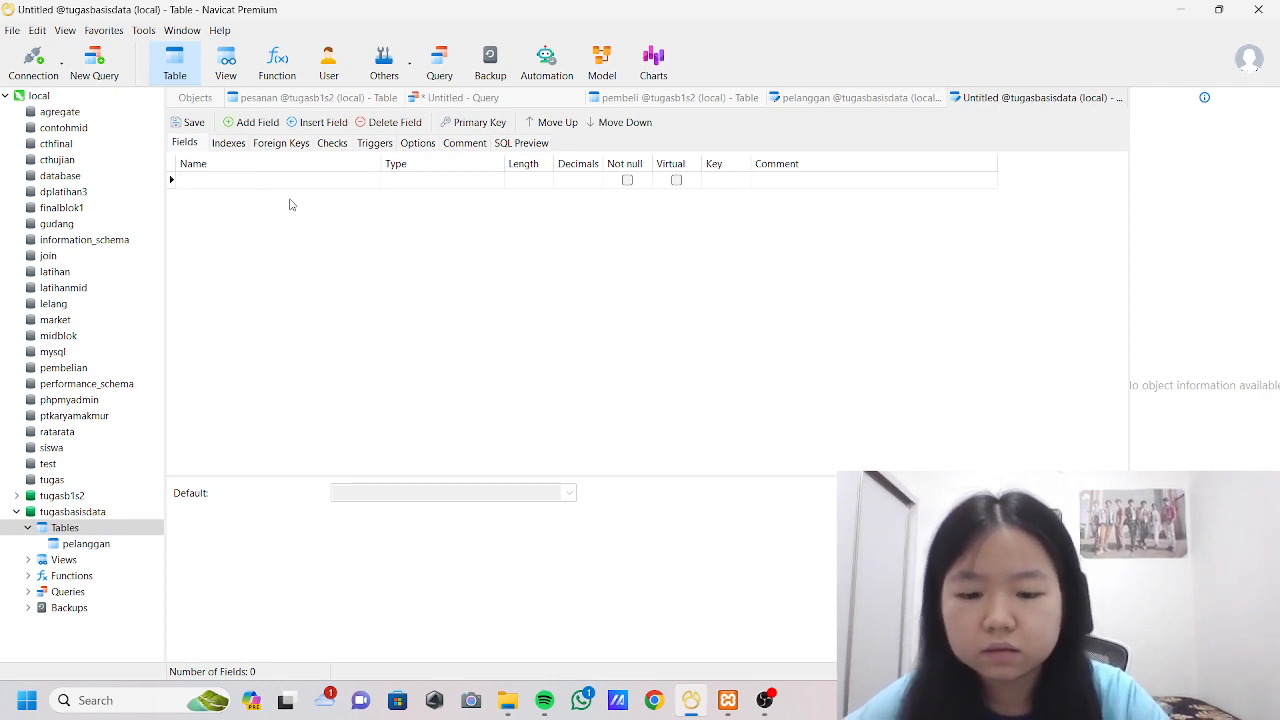
pyautogui.write('id_pesana')
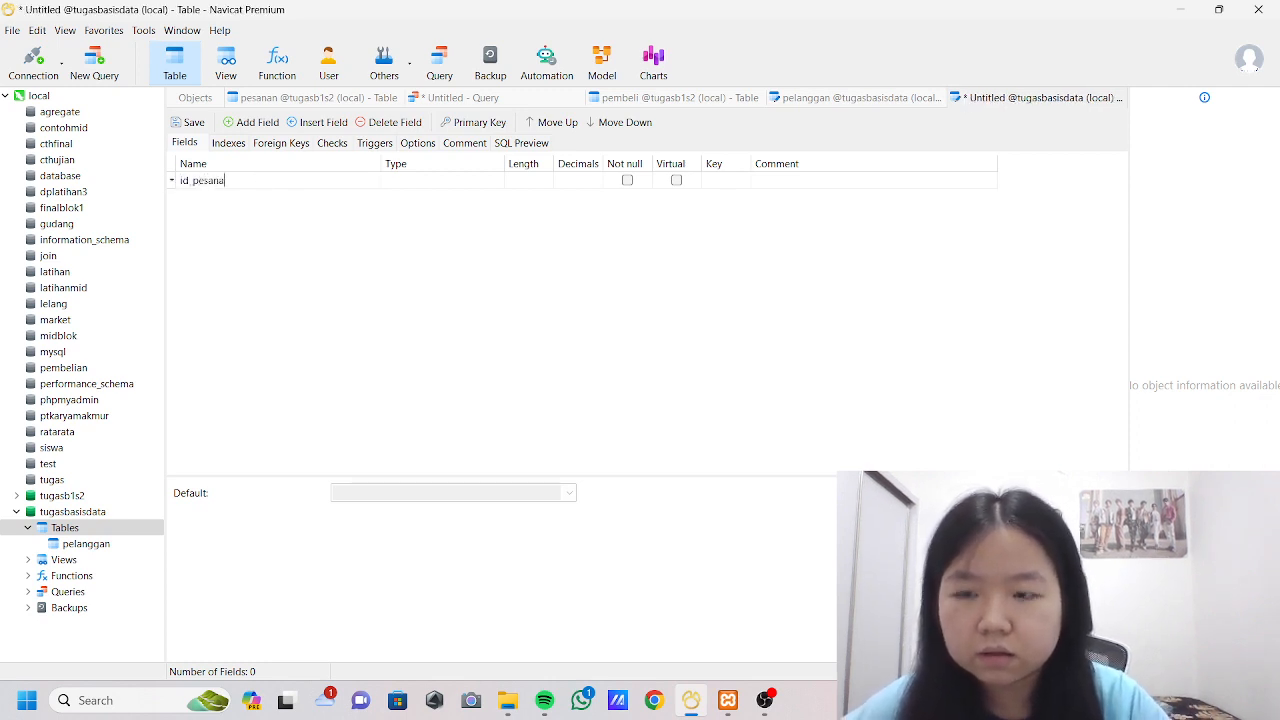
pyautogui.write('n')
# Set the id_pesanan field's type to int and make it an auto-increment primary key.
pyautogui.click(457, 180)
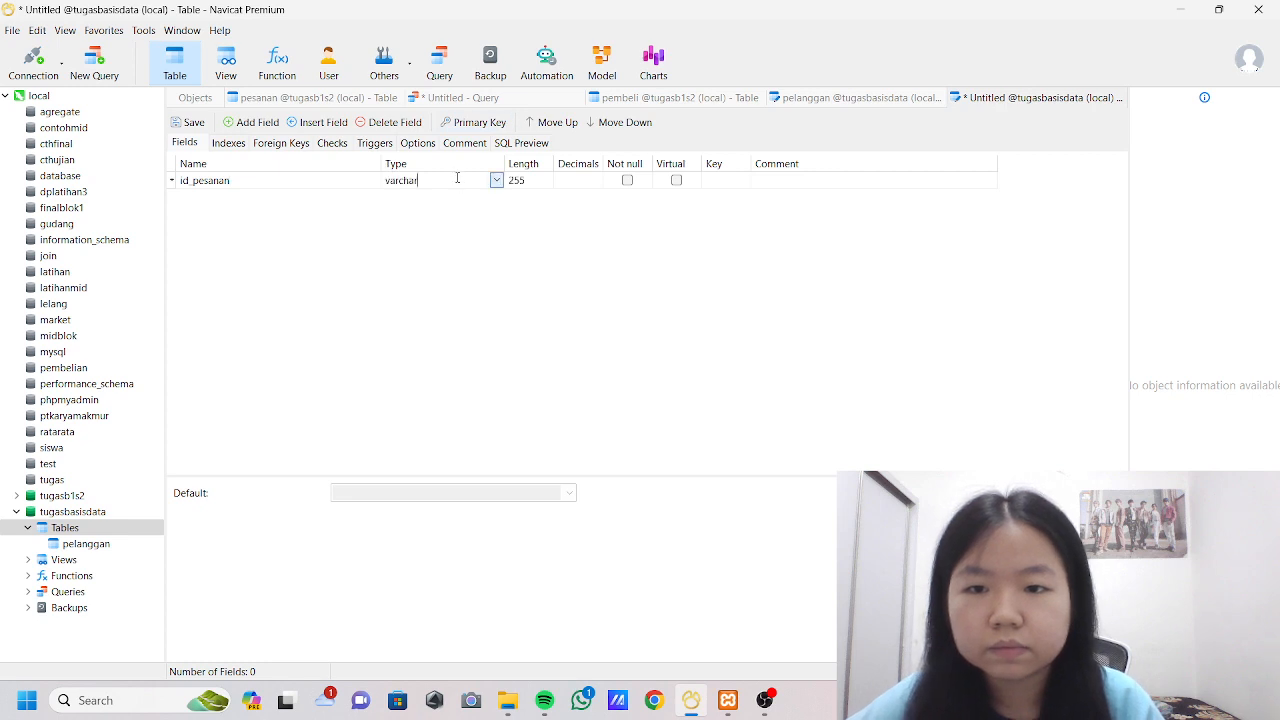
pyautogui.click(496, 180)
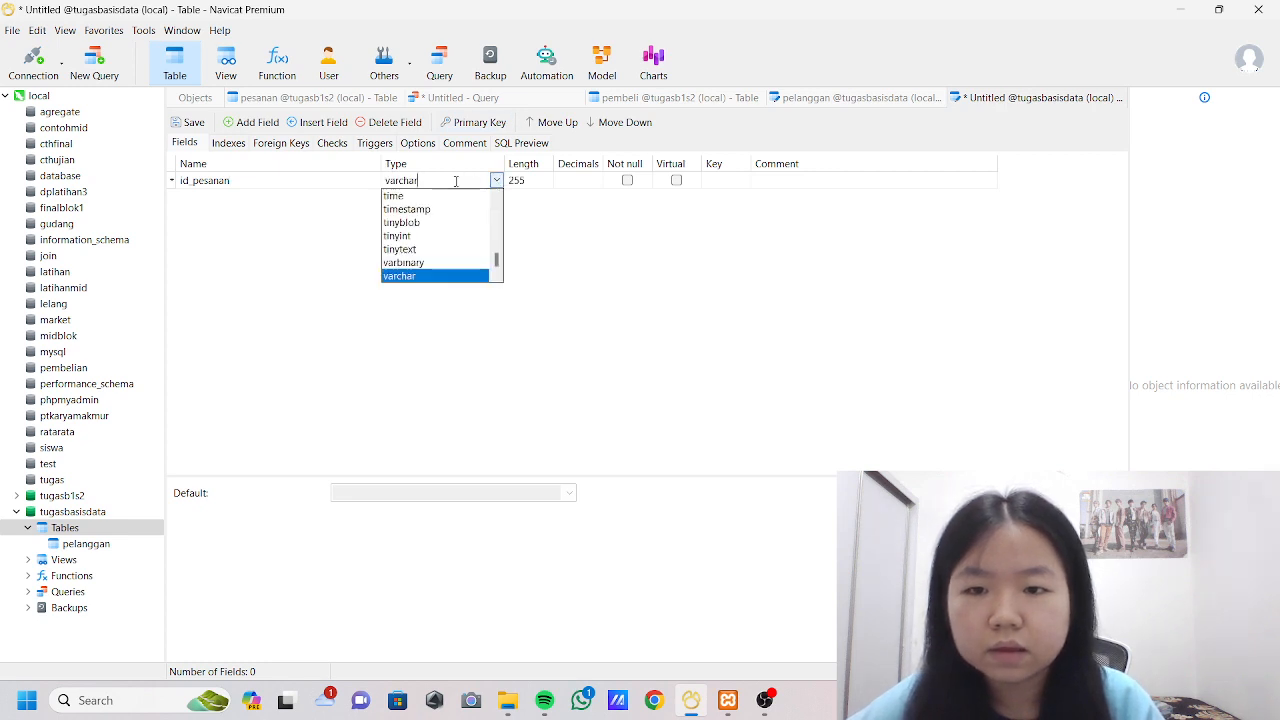
pyautogui.click(247, 352)
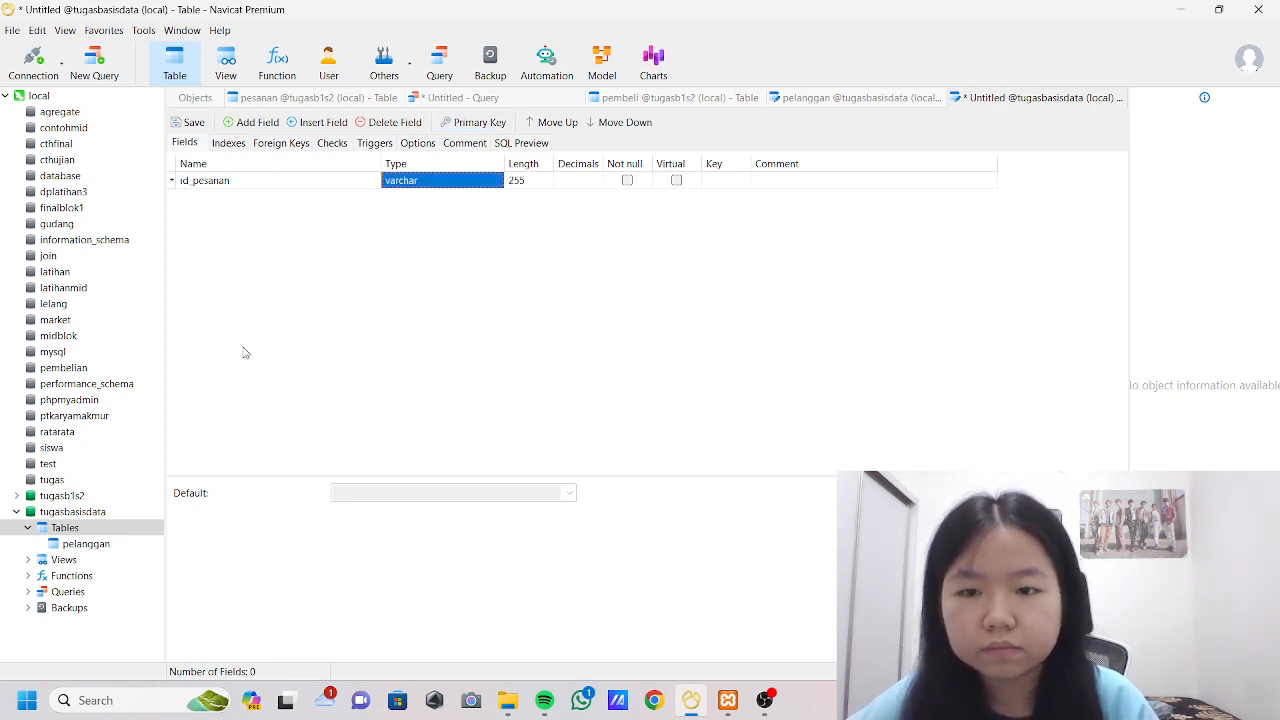
pyautogui.click(435, 180)
pyautogui.press('BackSpace')
pyautogui.press('BackSpace')
pyautogui.press('BackSpace')
pyautogui.press('BackSpace')
pyautogui.press('BackSpace')
pyautogui.press('BackSpace')
pyautogui.press('BackSpace')
pyautogui.write('int')
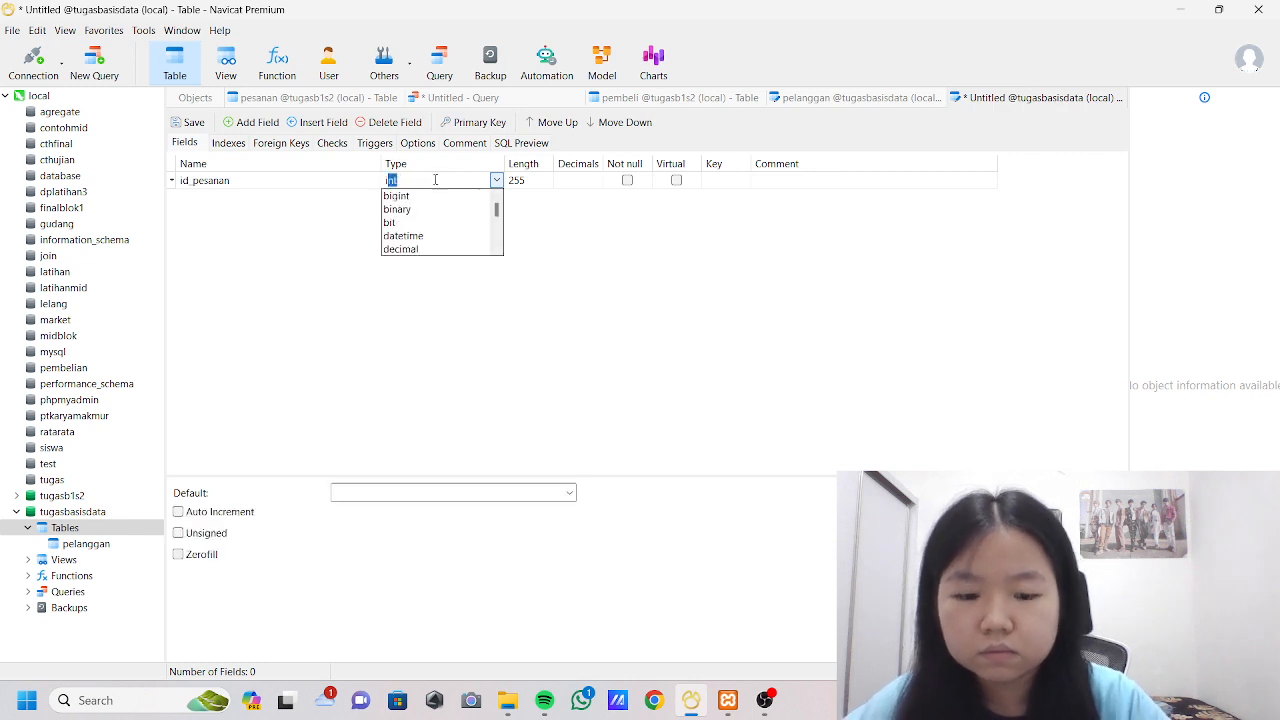
pyautogui.click(722, 180)
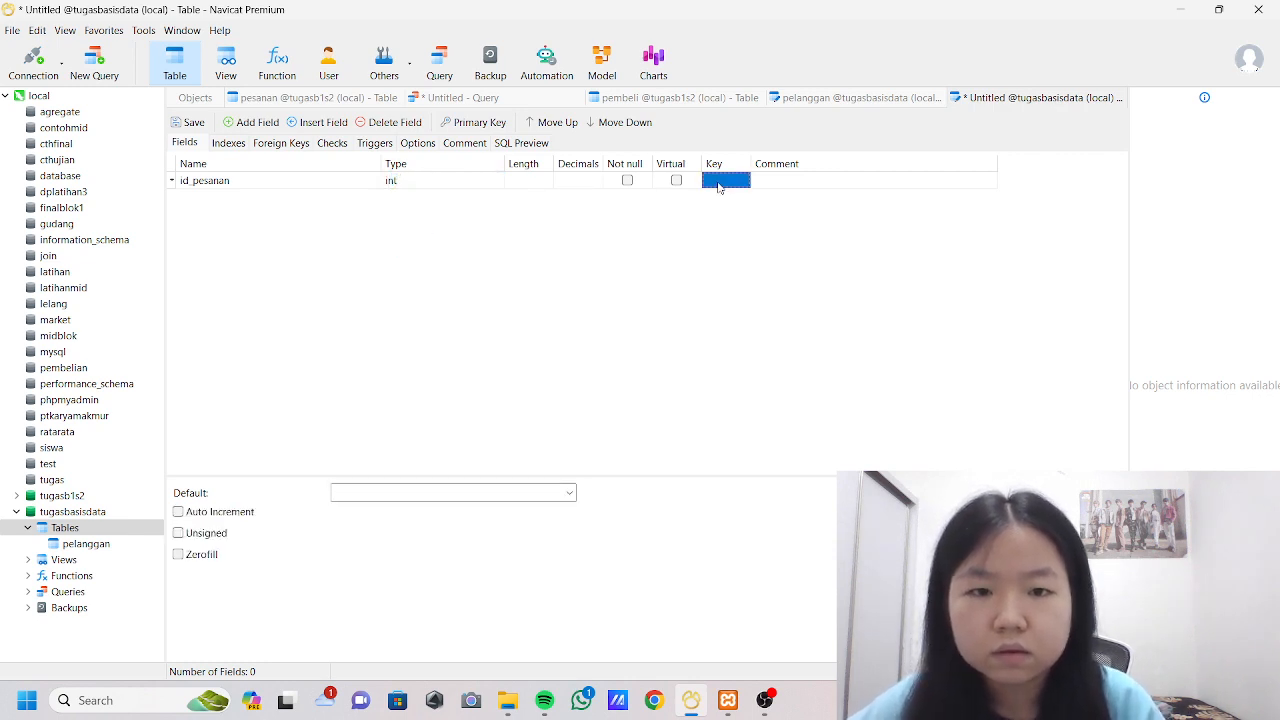
pyautogui.click(179, 512)
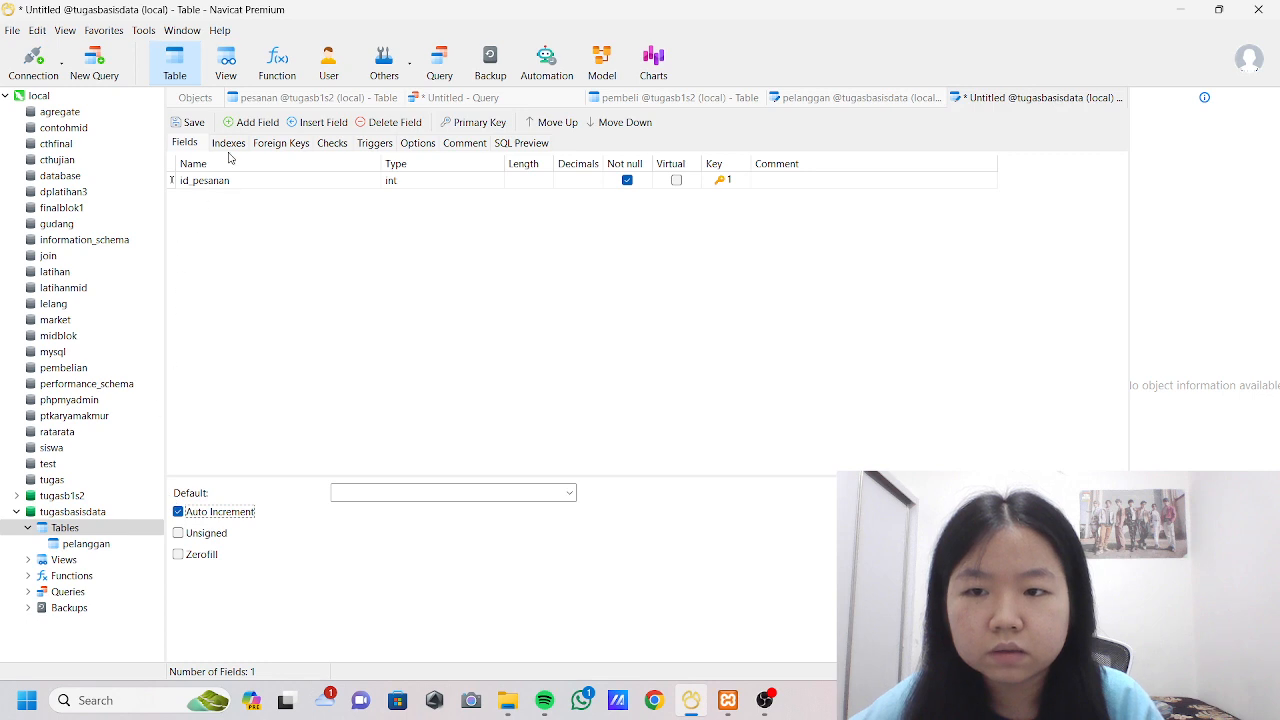
# Add a second field named id_pelanggan below id_pesanan.
pyautogui.click(240, 125)
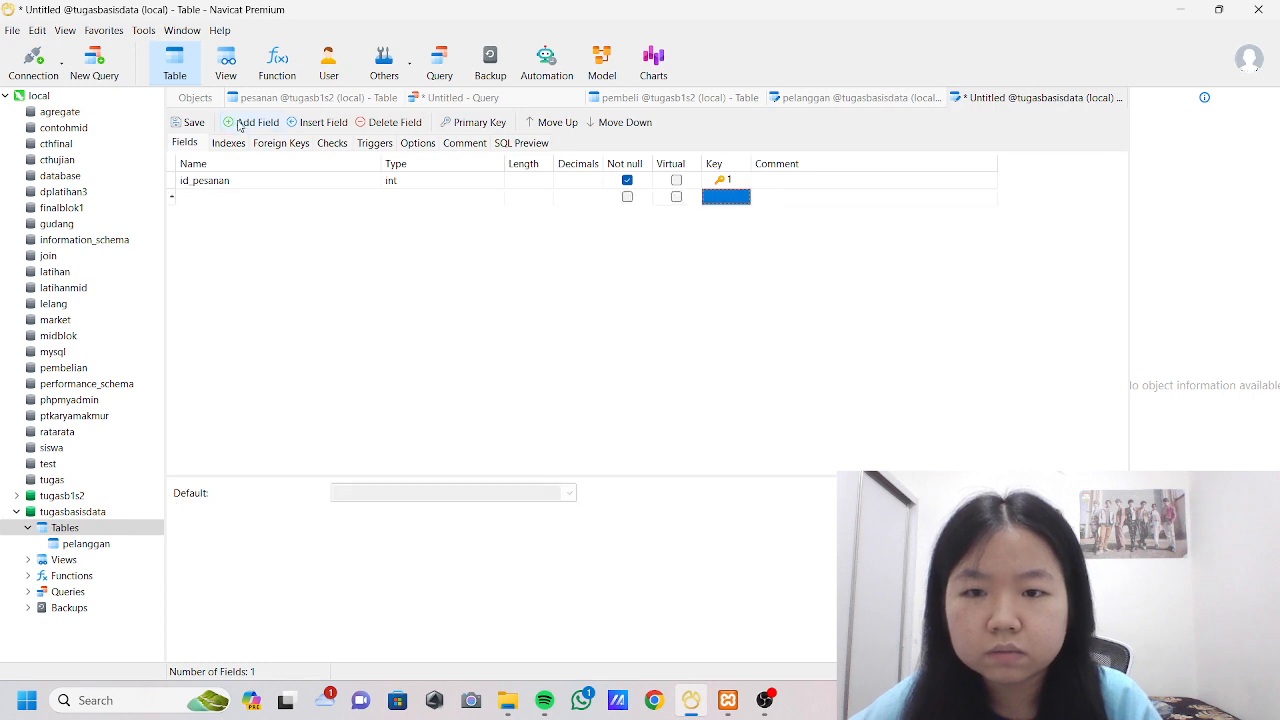
pyautogui.click(274, 197)
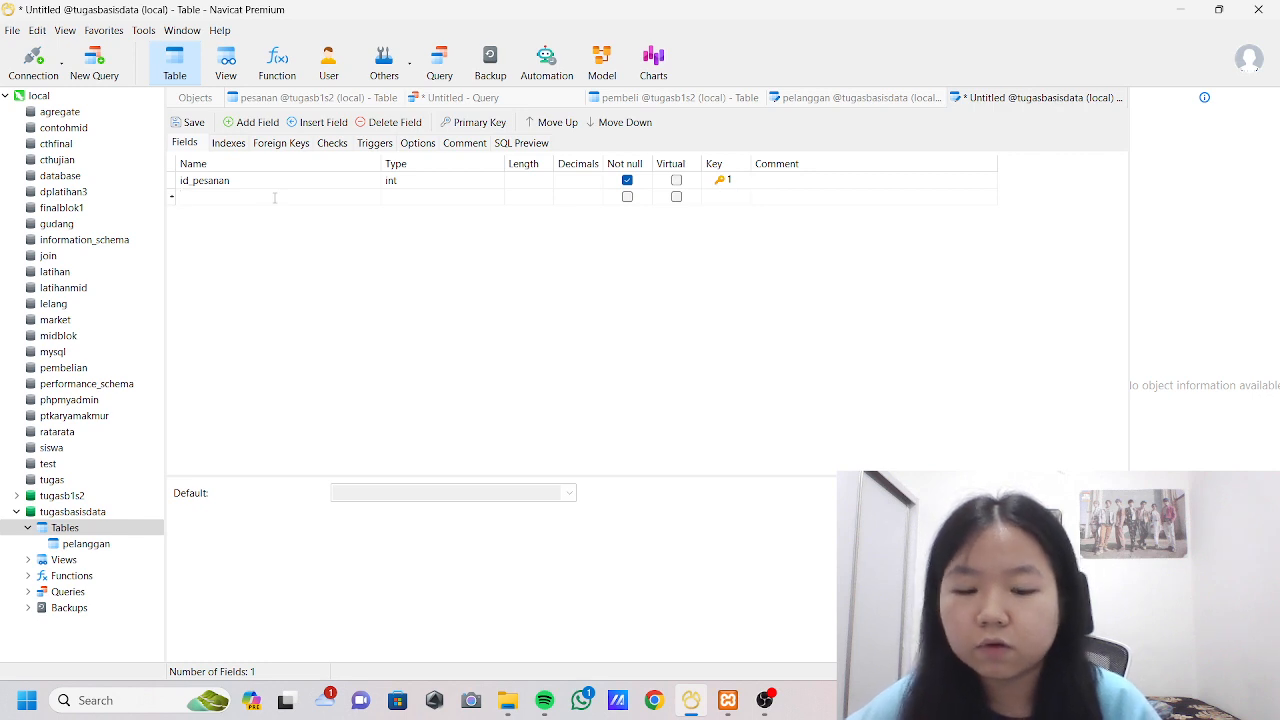
pyautogui.write('id_pela')
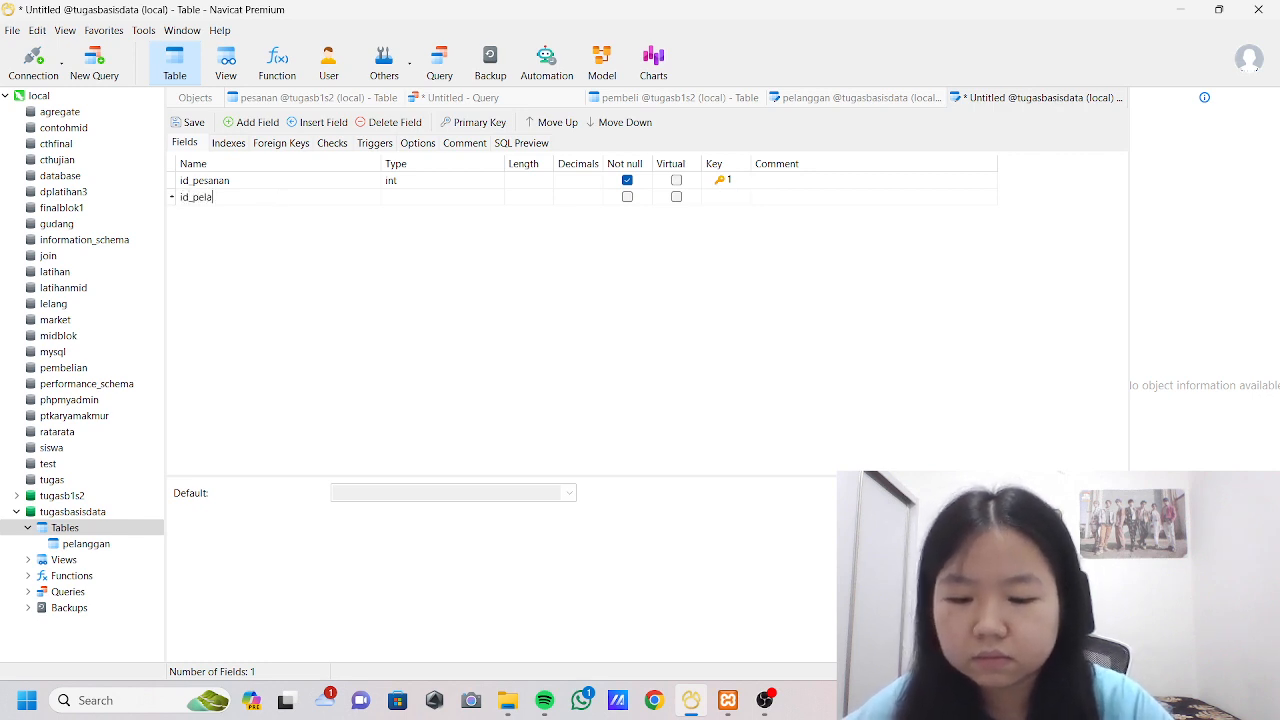
pyautogui.write('nggab')
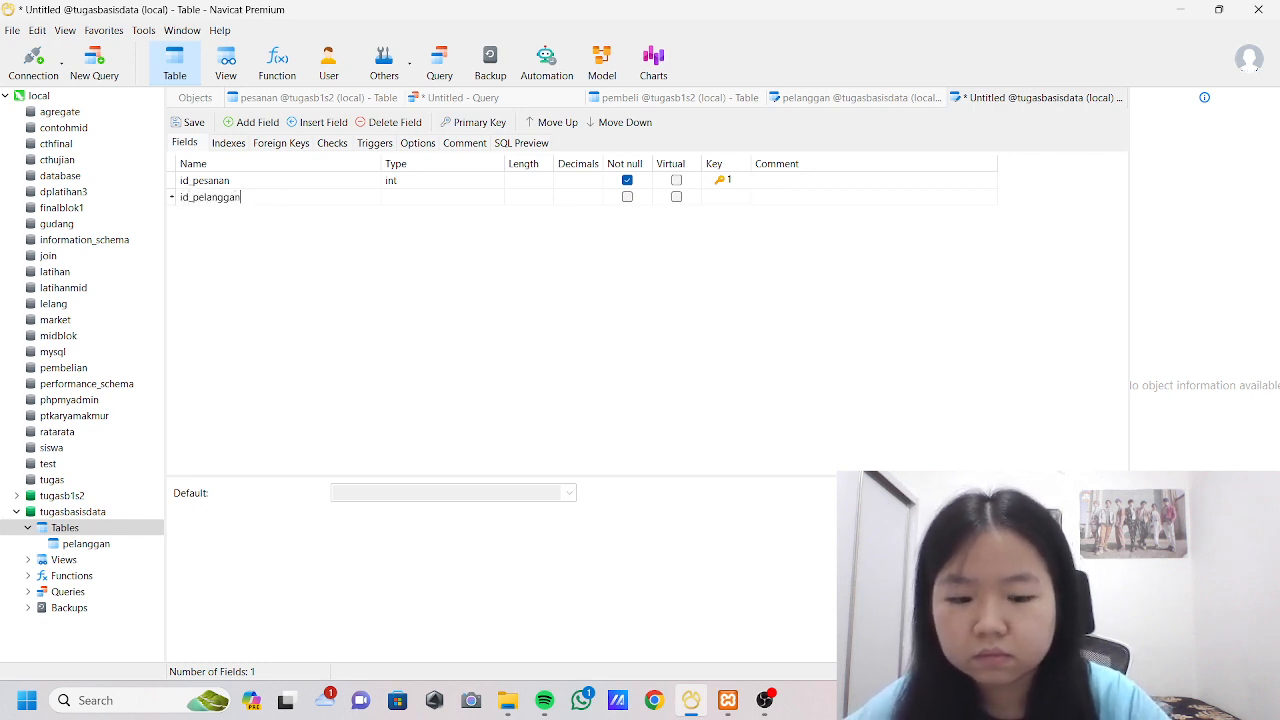
# Set the id_pelanggan field's type to int.
pyautogui.click(409, 198)
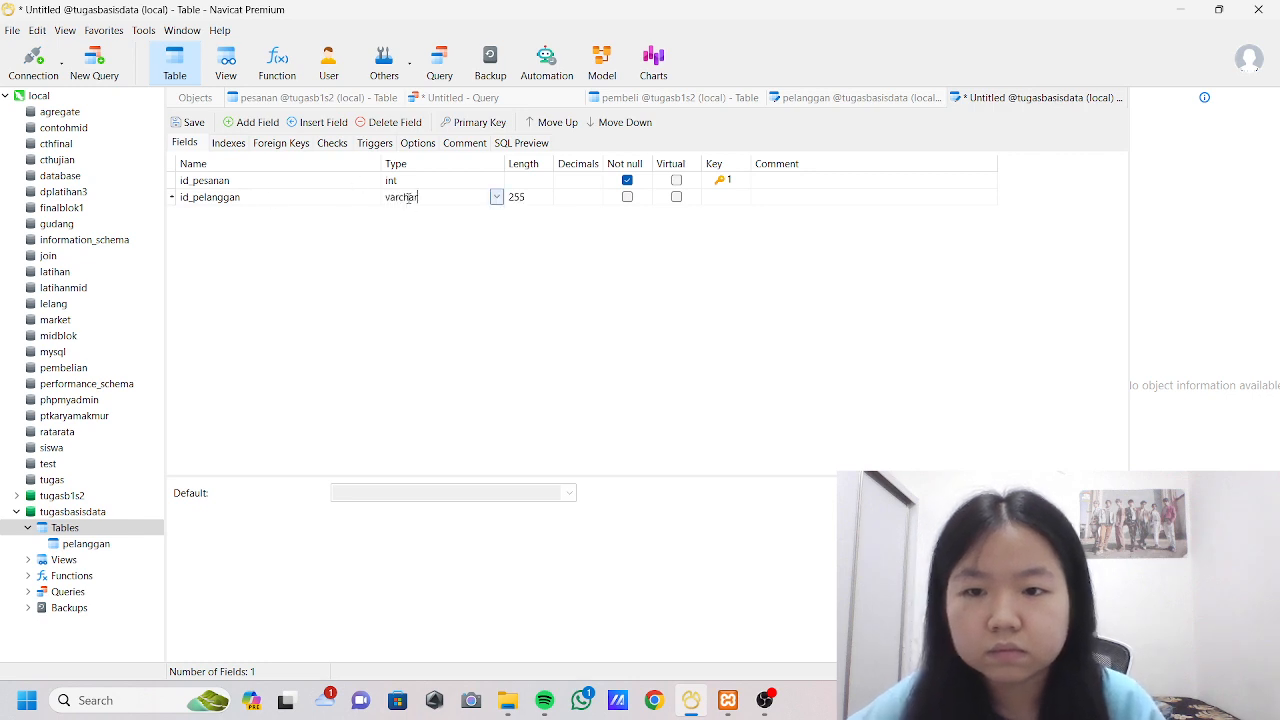
pyautogui.click(495, 197)
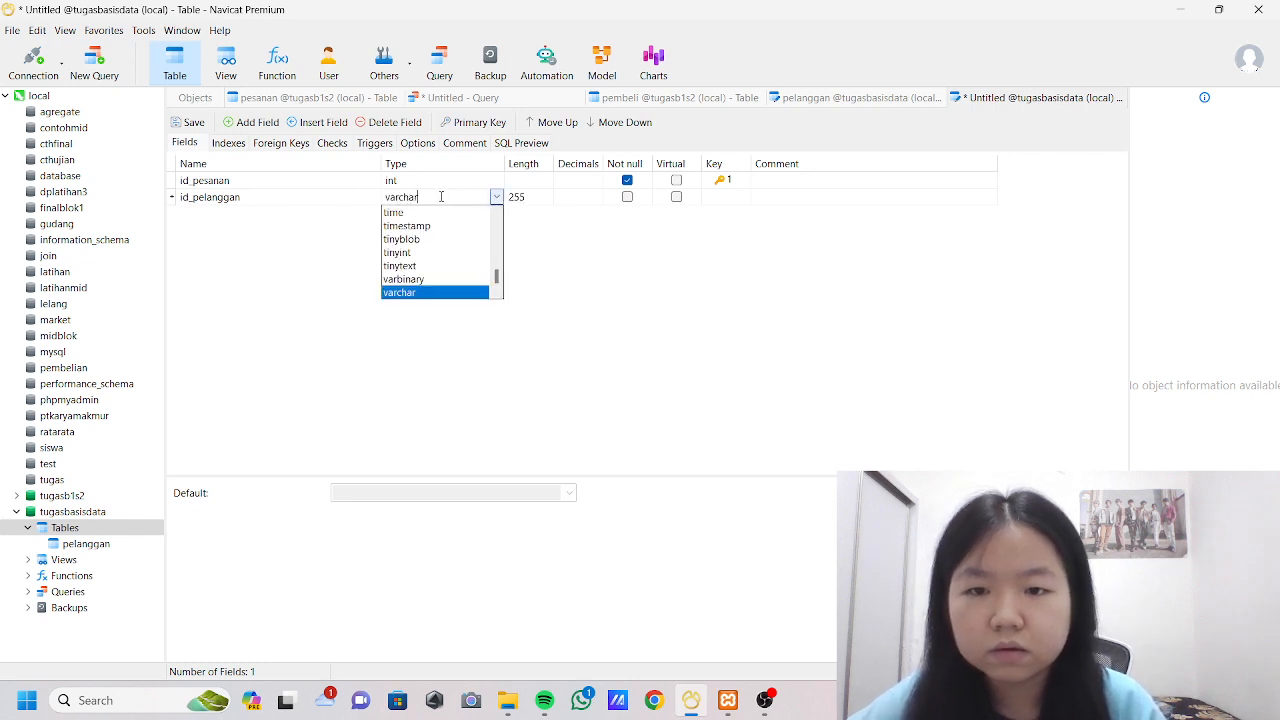
pyautogui.click(566, 380)
pyautogui.click(444, 198)
pyautogui.press('BackSpace')
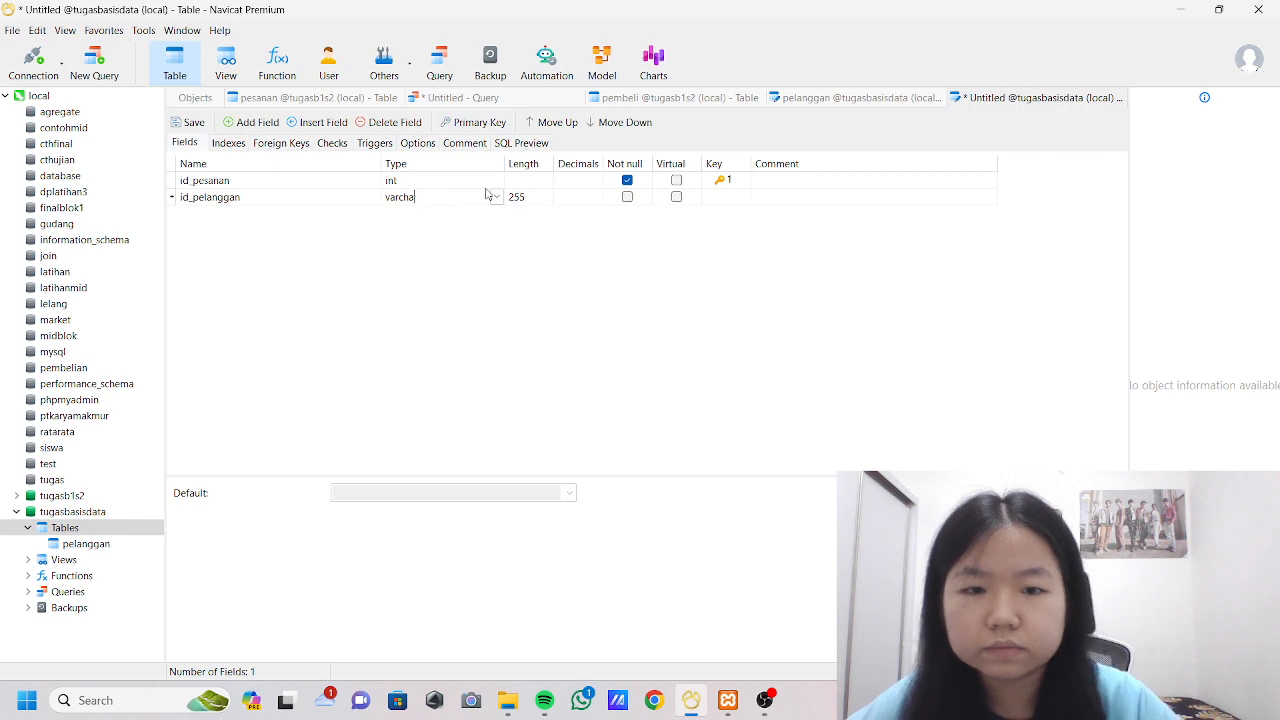
pyautogui.press('BackSpace')
pyautogui.press('BackSpace')
pyautogui.press('BackSpace')
pyautogui.press('BackSpace')
pyautogui.press('BackSpace')
pyautogui.press('BackSpace')
pyautogui.write('int')
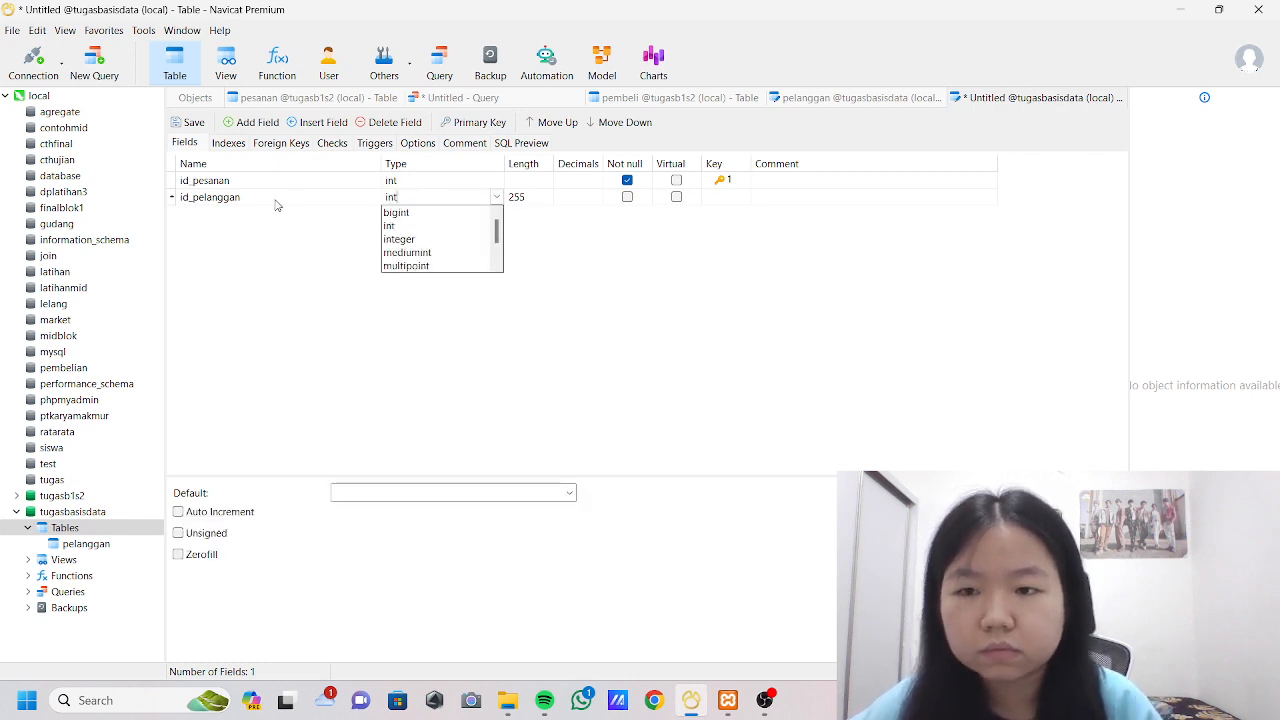
# Add a varchar field named namabrg with length 255 below id_pelanggan.
pyautogui.click(238, 124)
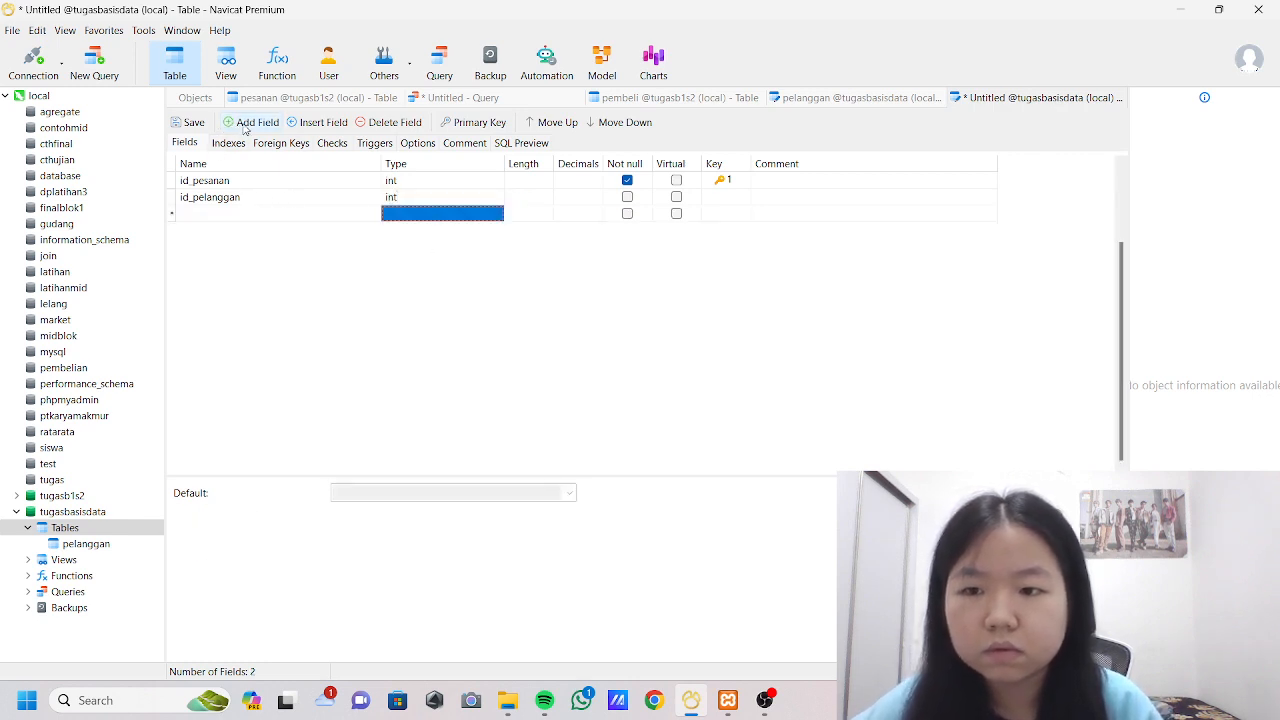
pyautogui.click(240, 214)
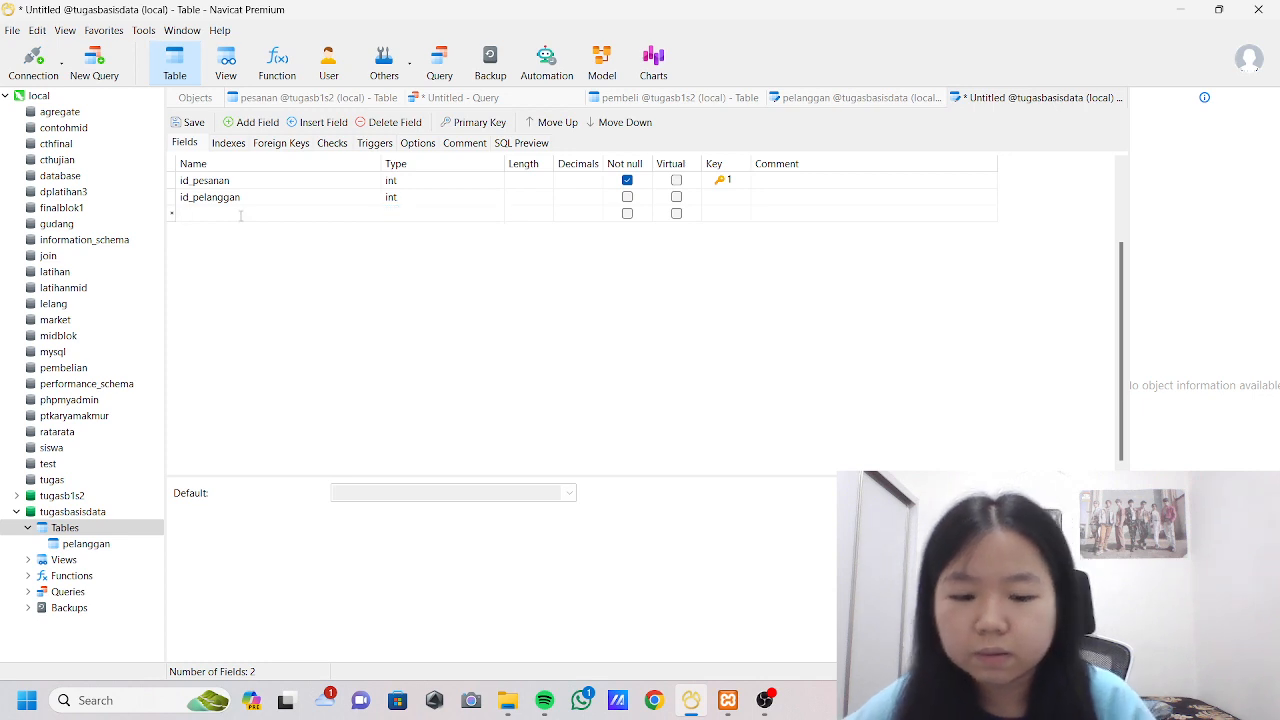
pyautogui.write('namabrg')
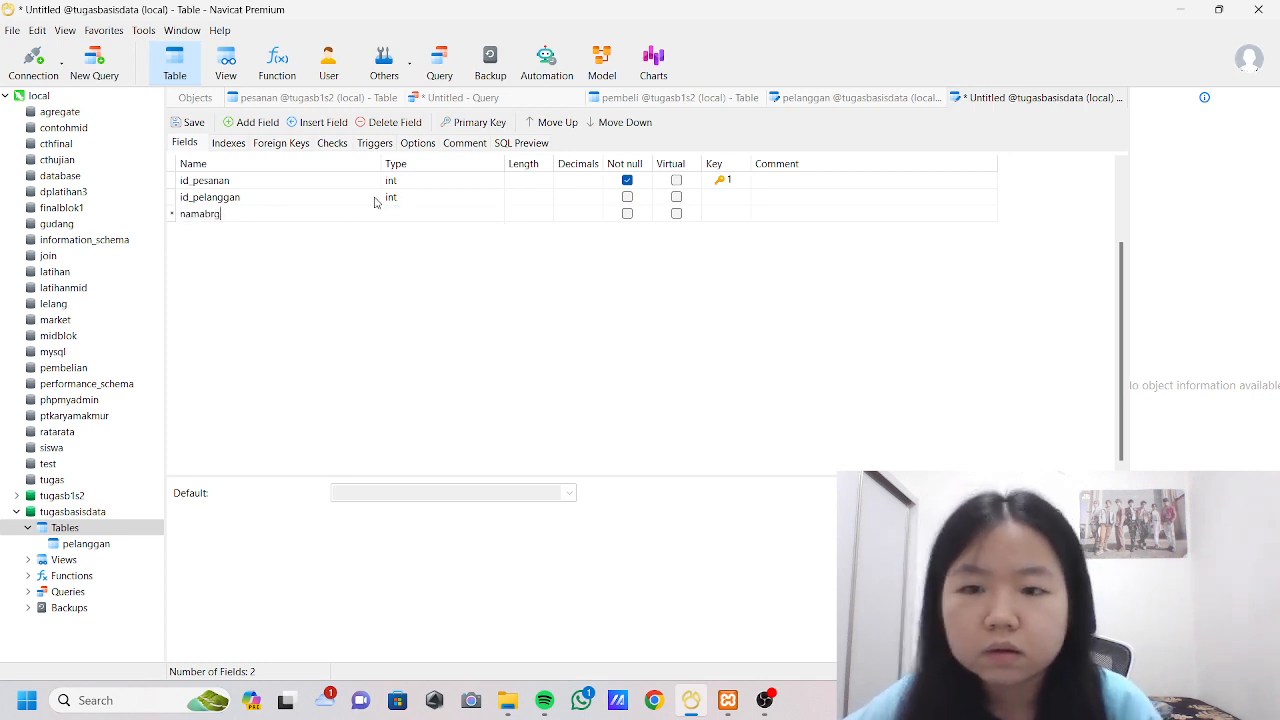
pyautogui.press('Return')
pyautogui.press('Tab')
pyautogui.write('varchar')
# Add a fourth field named total_pembayaran below namabrg.
pyautogui.click(255, 120)
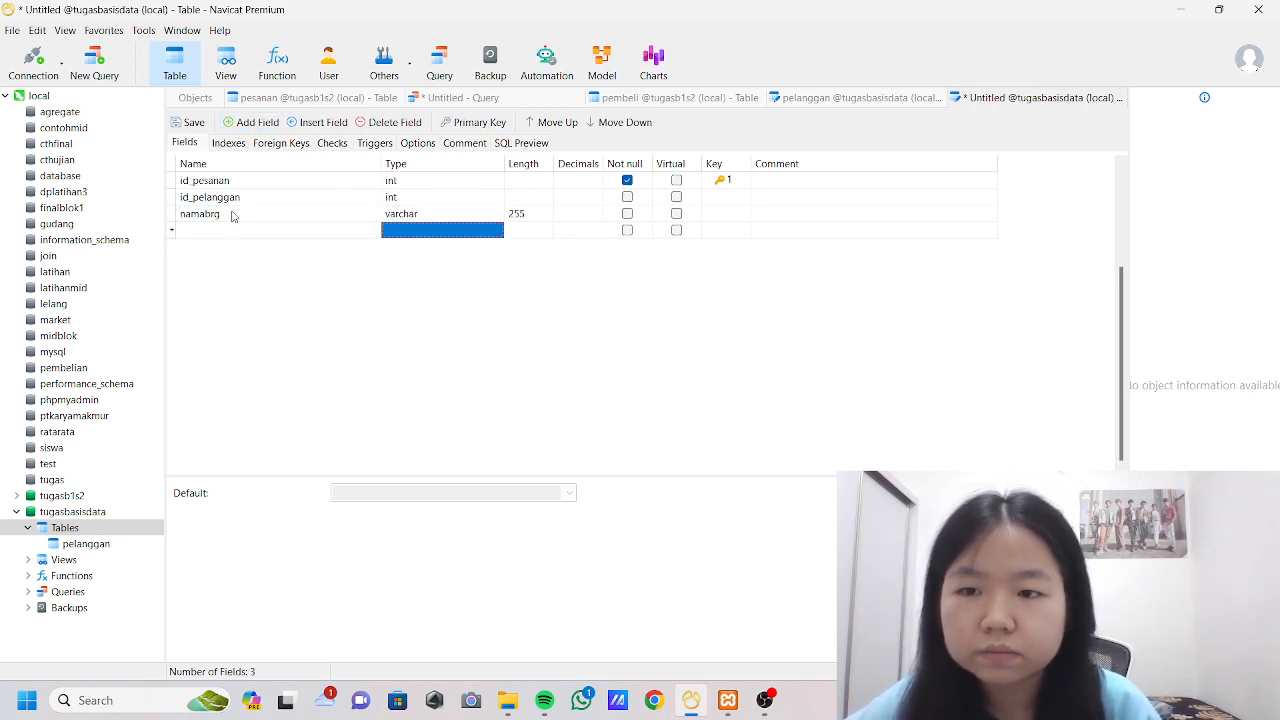
pyautogui.click(219, 235)
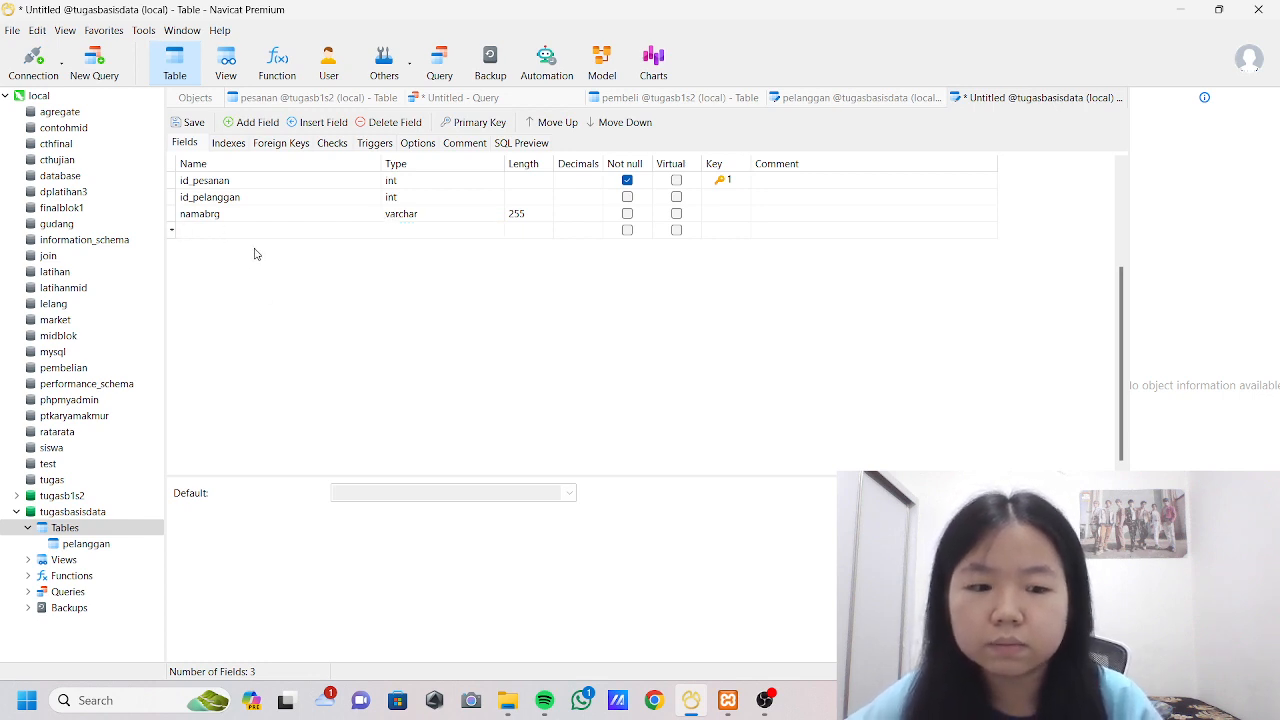
pyautogui.write('i')
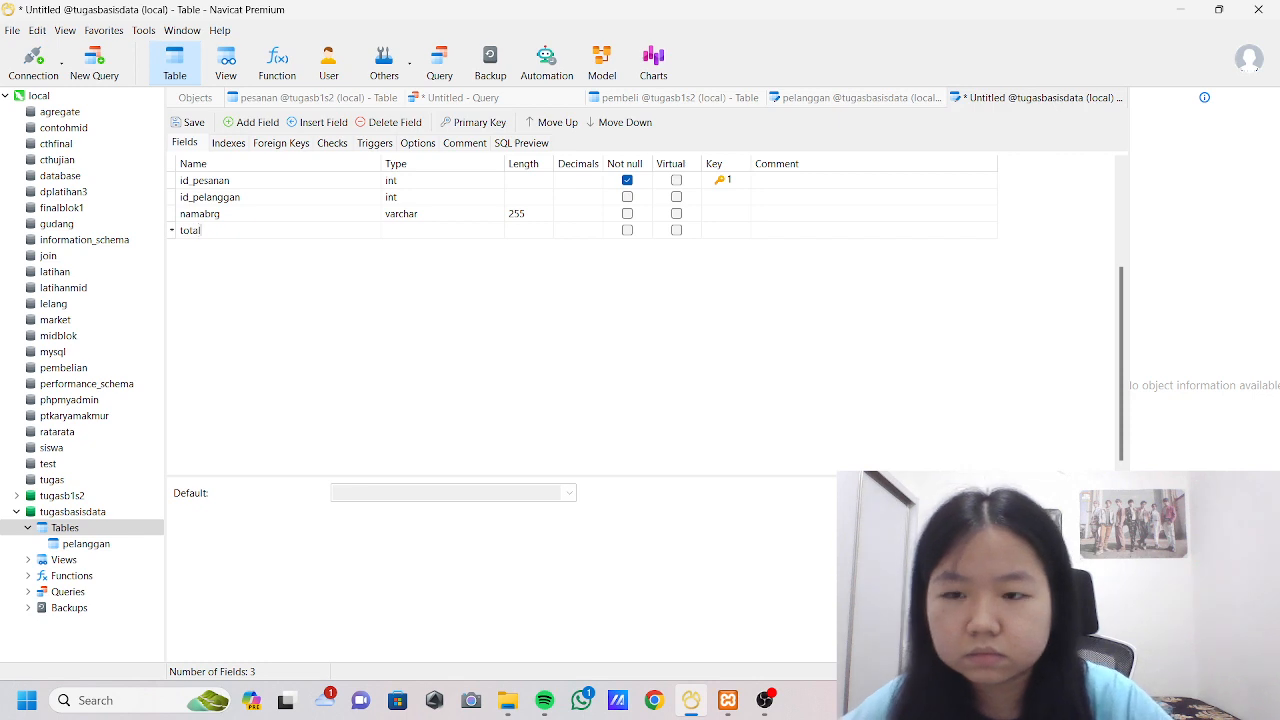
pyautogui.write('otal_pe')
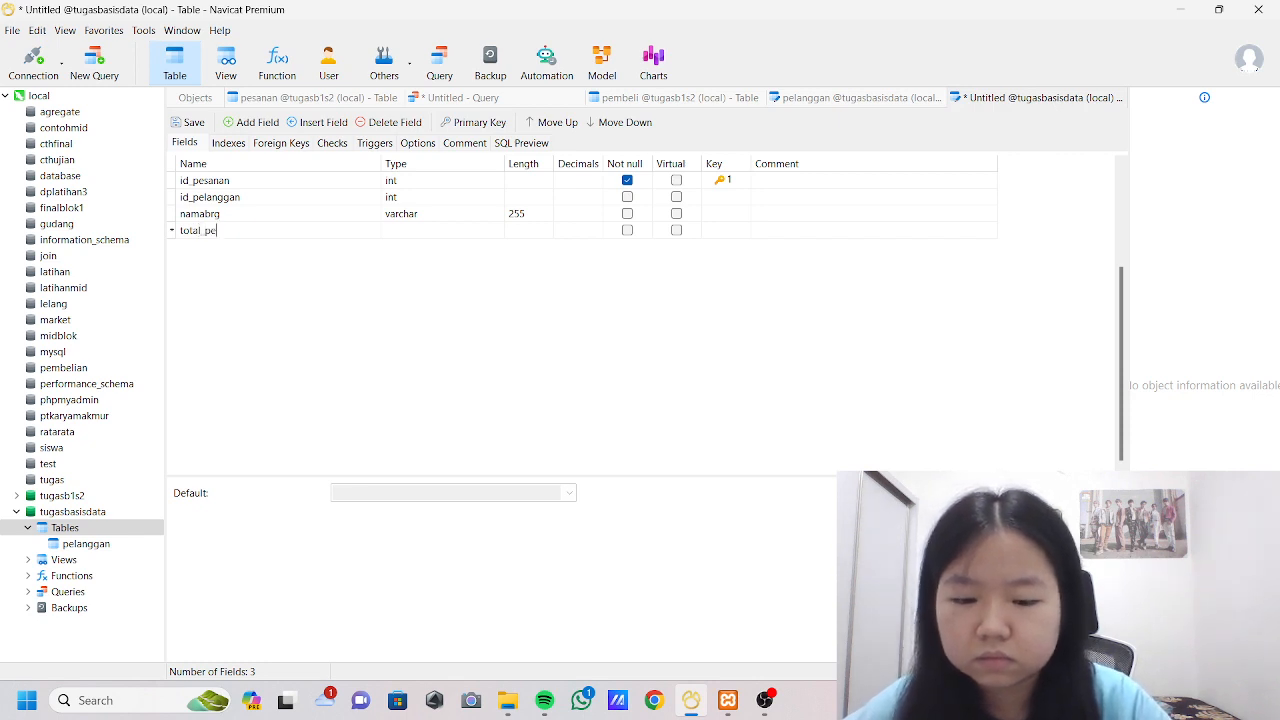
pyautogui.write('mbayaran')
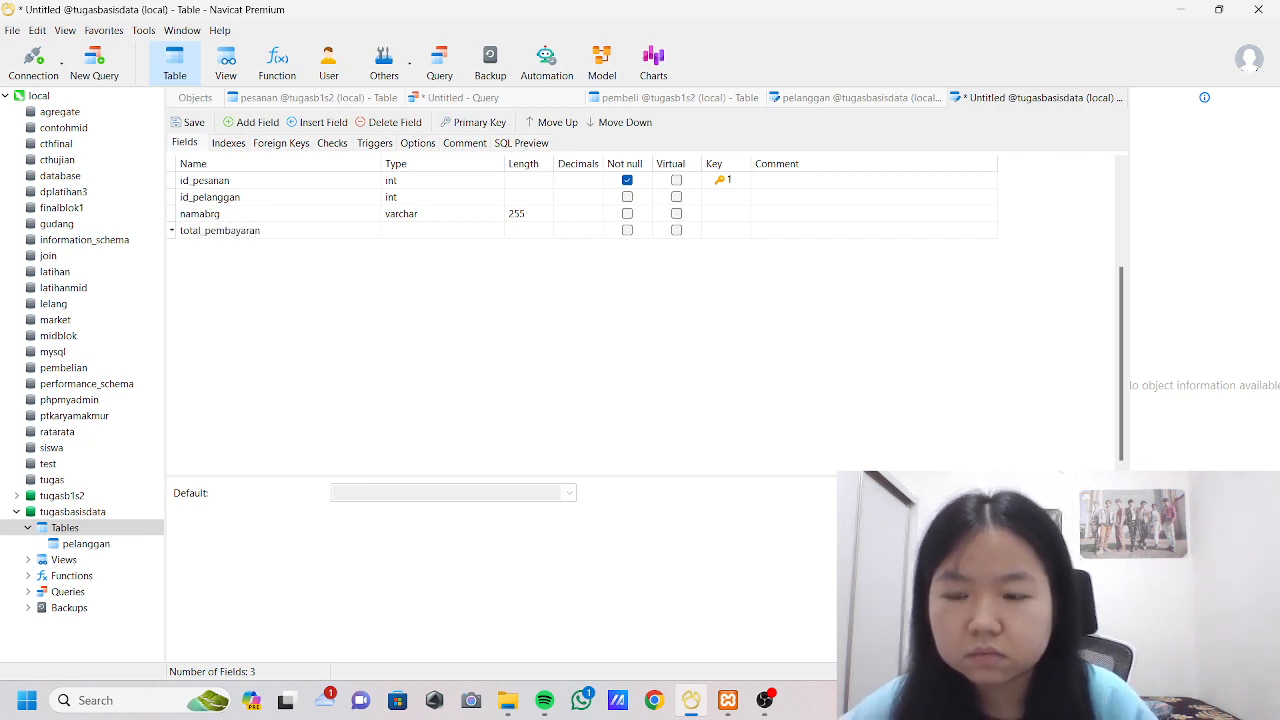
# Set the total_pembayaran field's type to int.
pyautogui.click(396, 230)
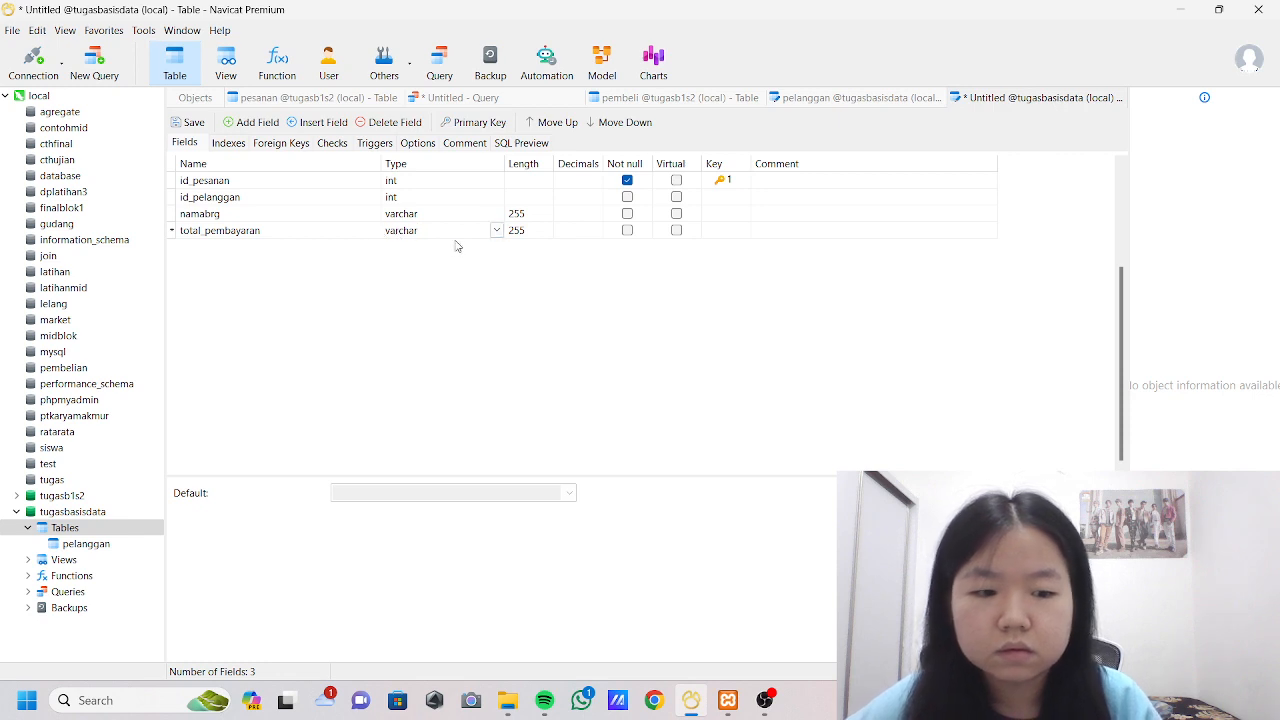
pyautogui.click(495, 231)
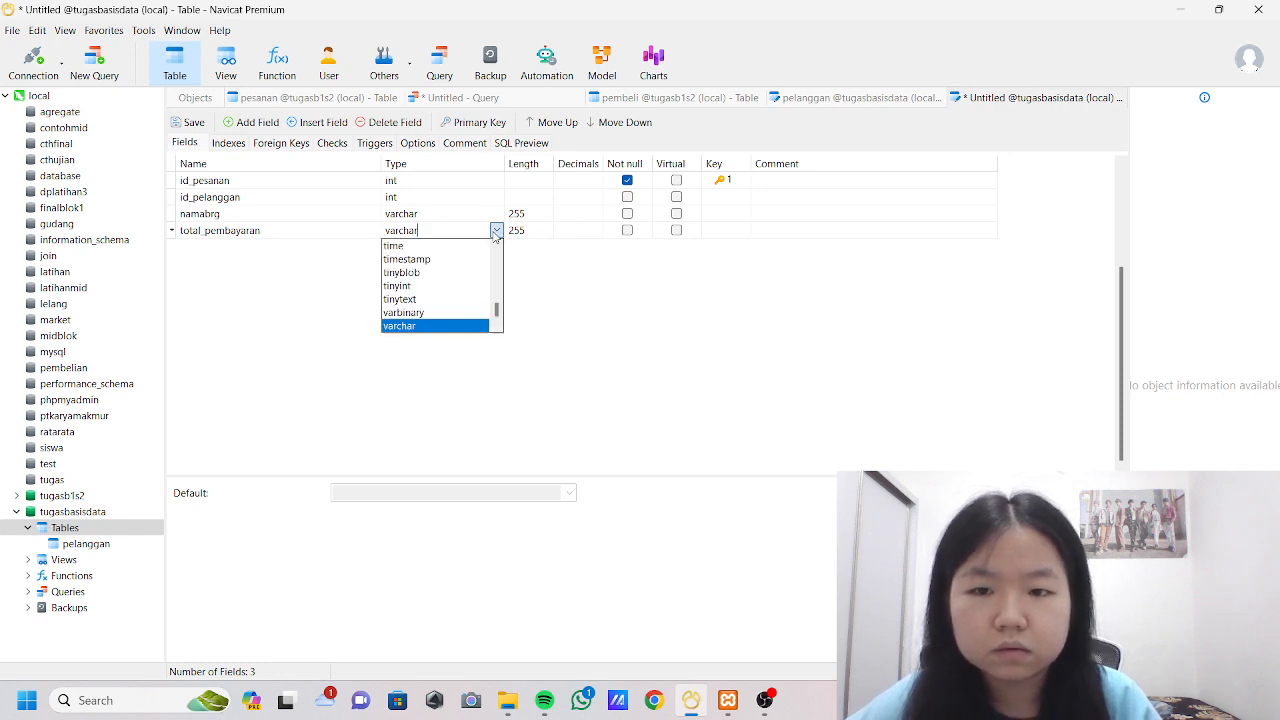
pyautogui.click(530, 386)
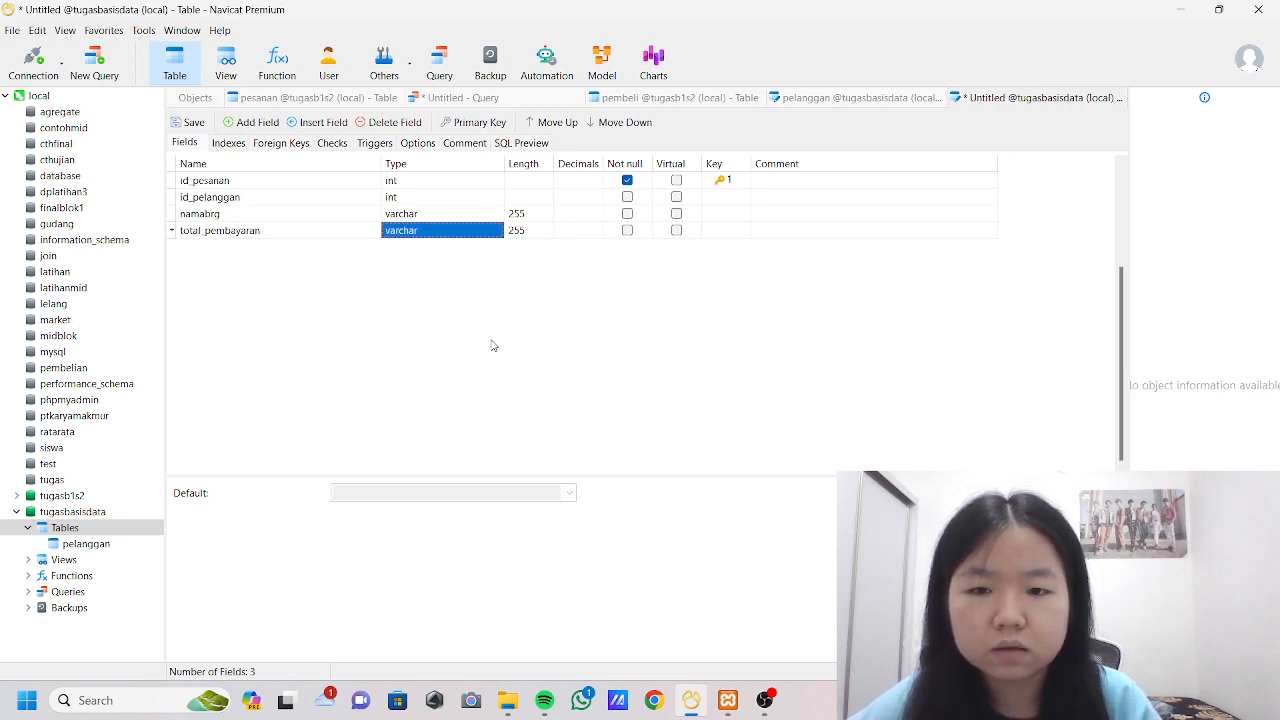
pyautogui.click(446, 235)
pyautogui.press('BackSpace')
pyautogui.press('BackSpace')
pyautogui.press('BackSpace')
pyautogui.press('BackSpace')
pyautogui.press('BackSpace')
pyautogui.press('BackSpace')
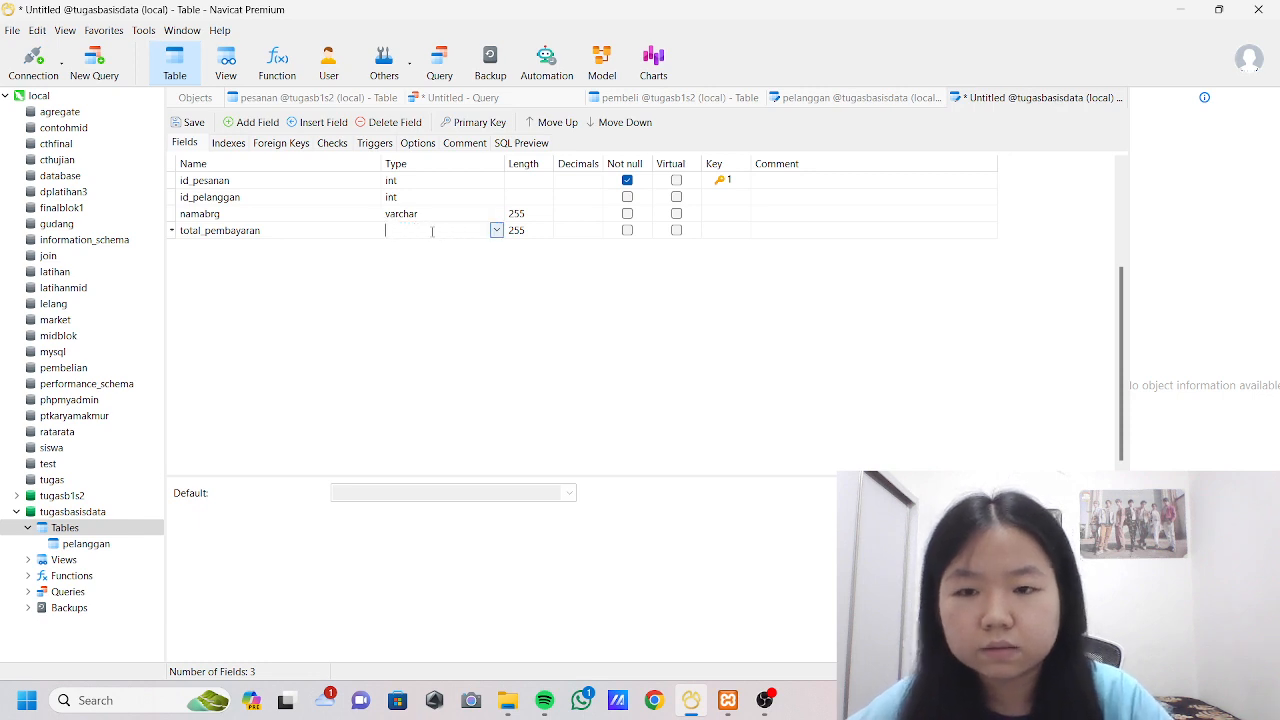
pyautogui.write('int')
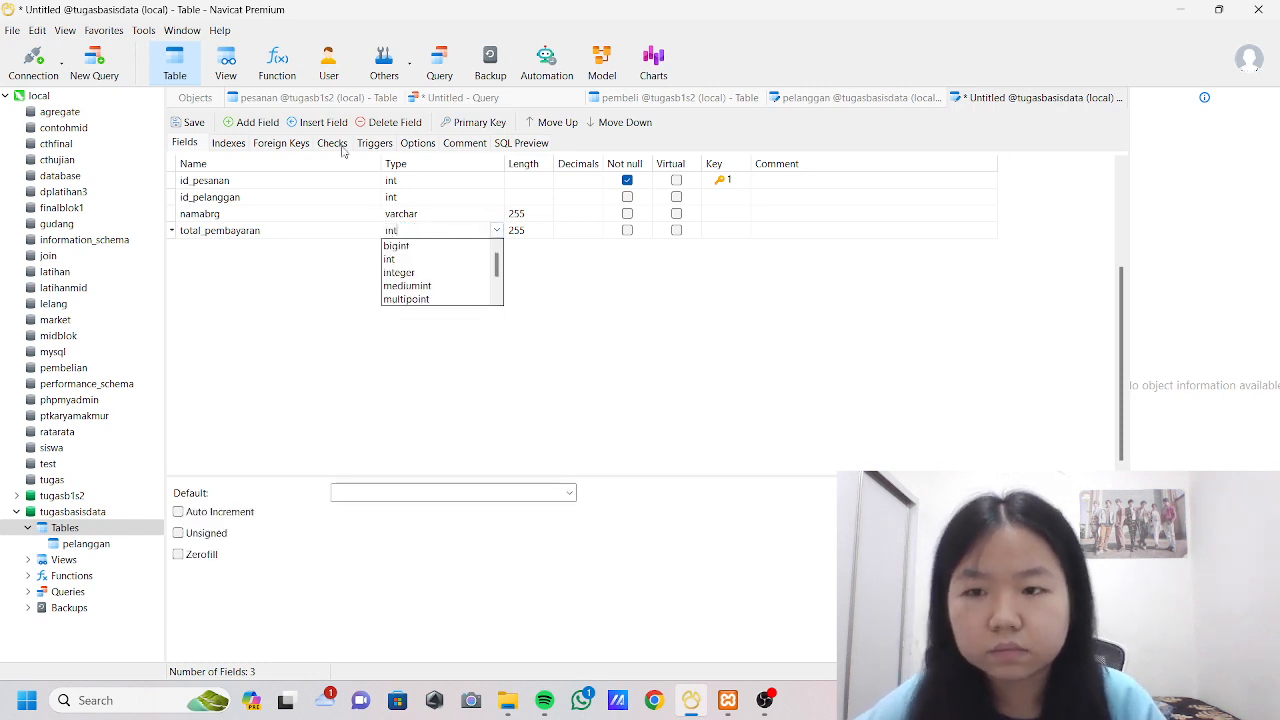
# Add a fifth field named tgl_pesanan below total_pembayaran.
pyautogui.click(251, 122)
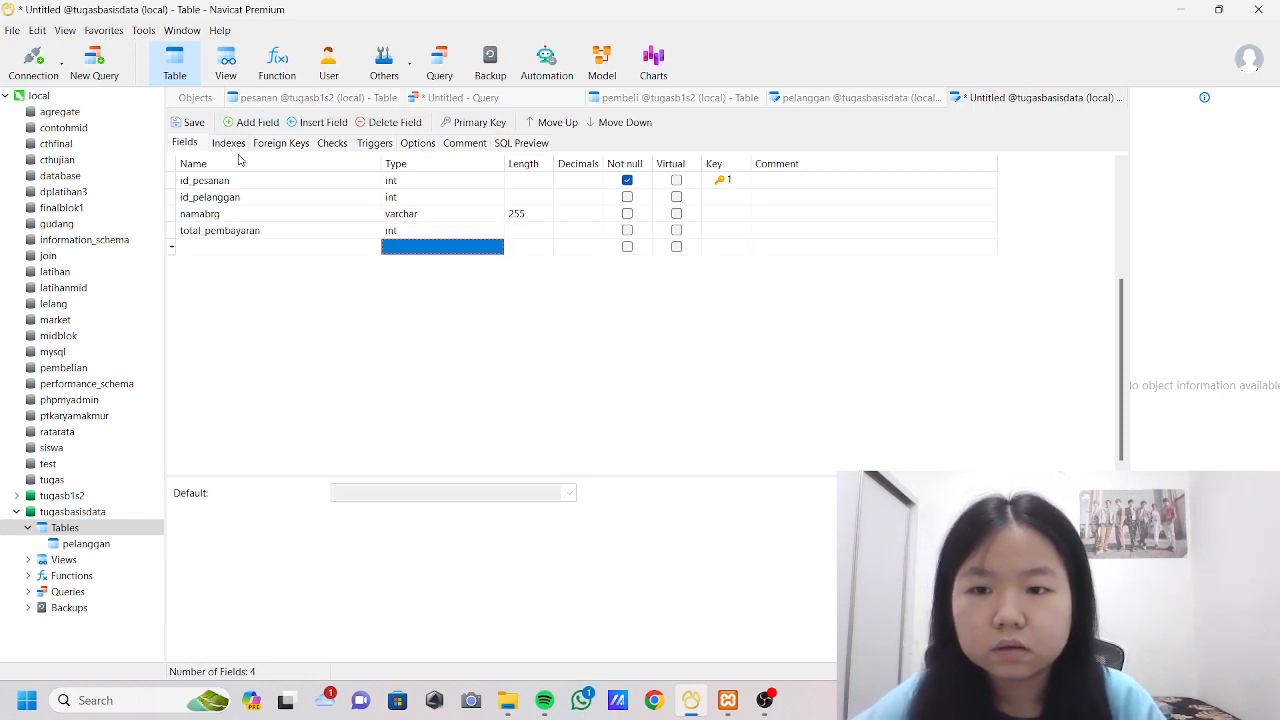
pyautogui.click(205, 247)
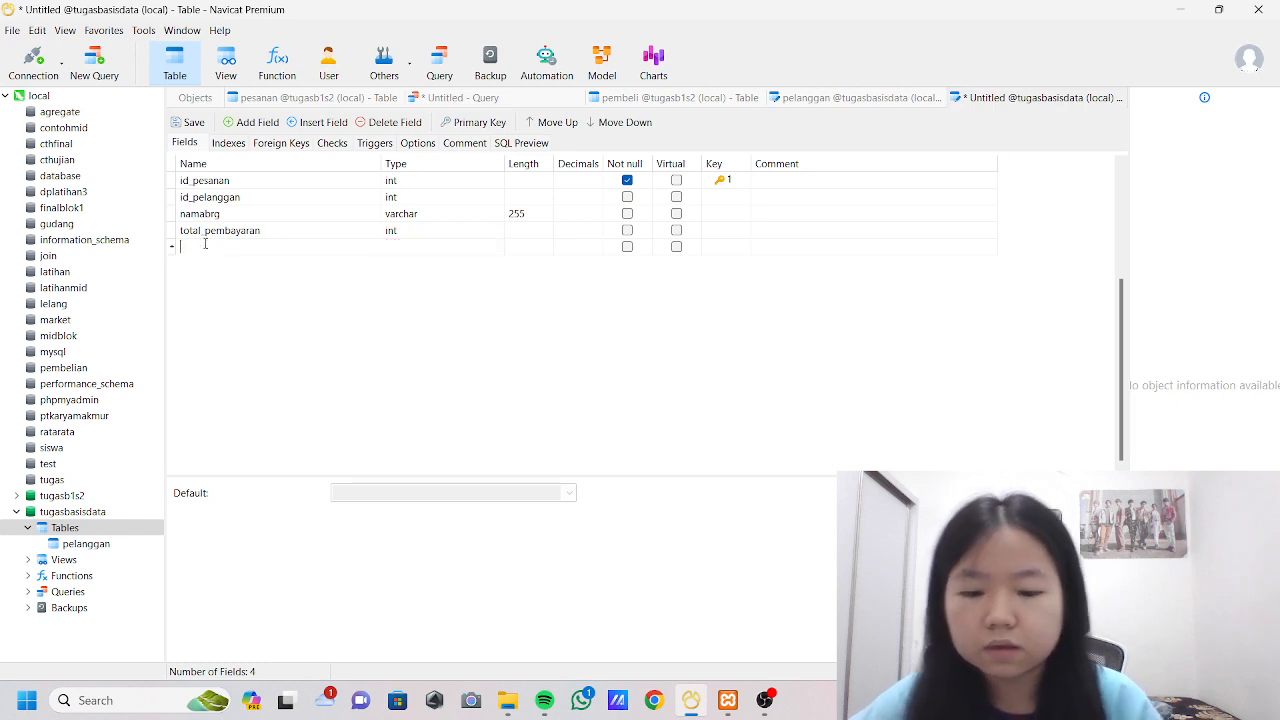
pyautogui.write('tgl')
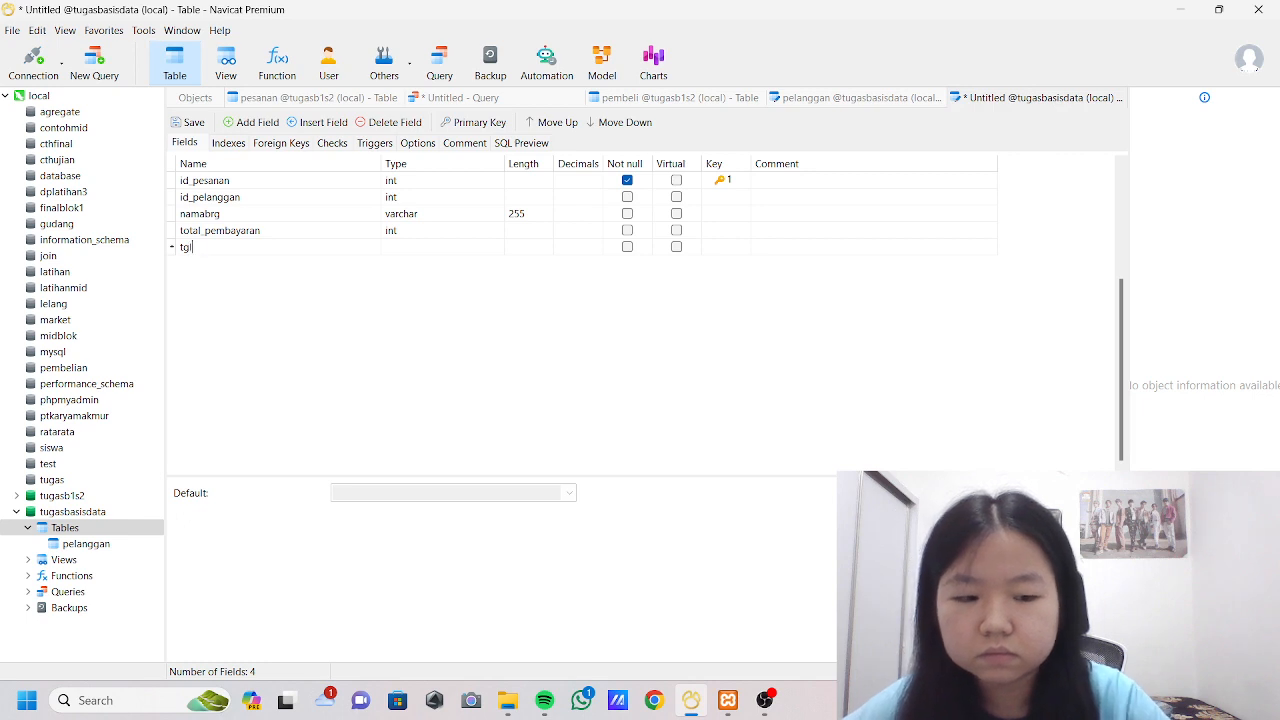
pyautogui.write('P')
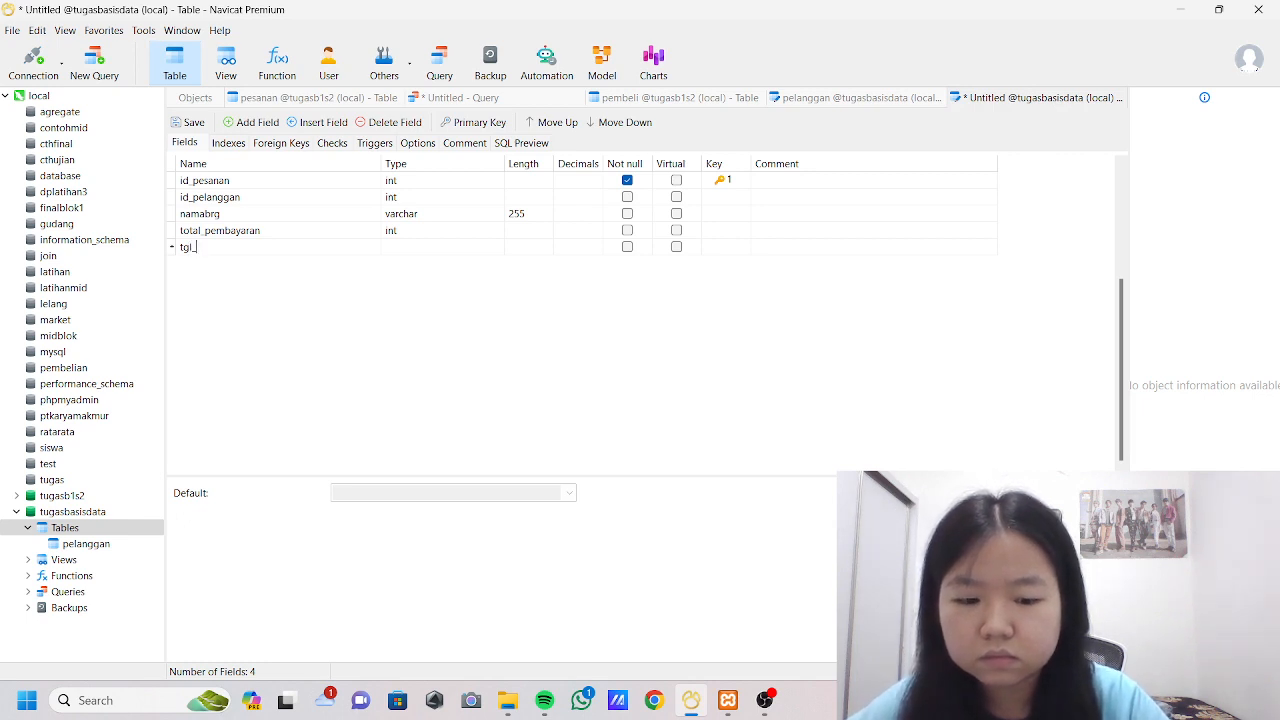
pyautogui.write('esanan')
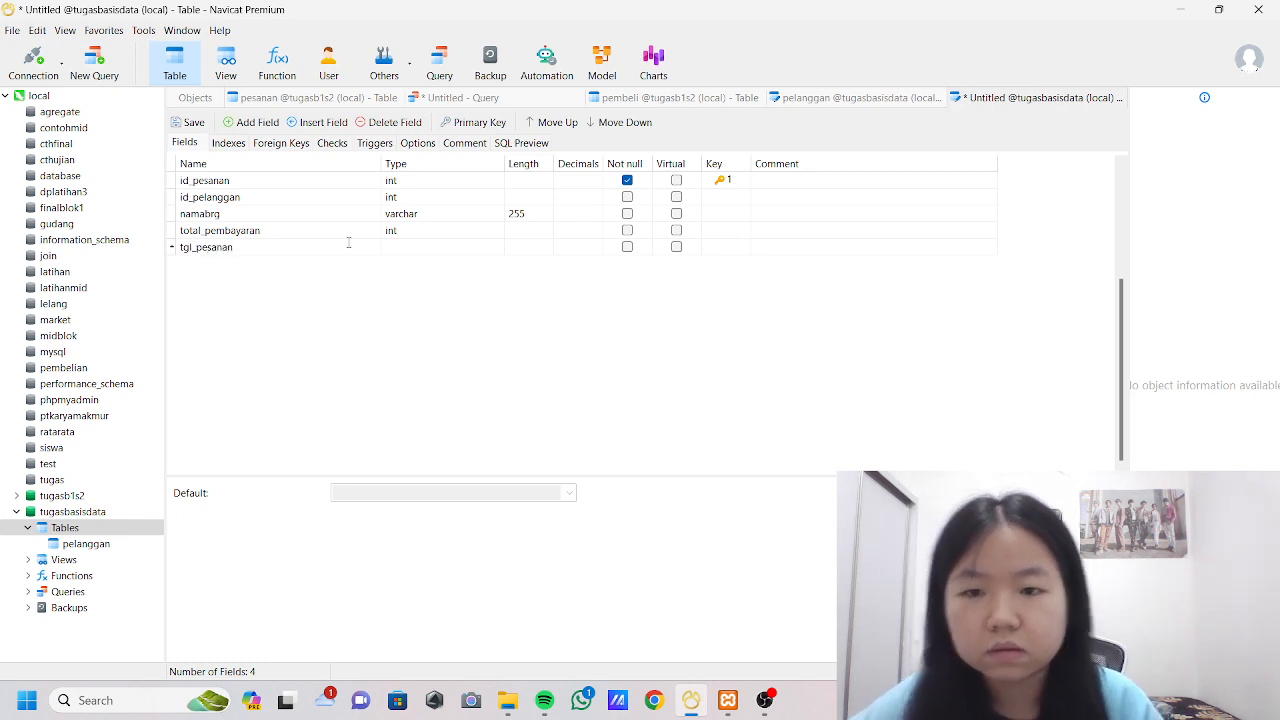
# Set the tgl_pesanan field's type to date.
pyautogui.press('Tab')
pyautogui.press('BackSpace')
pyautogui.press('BackSpace')
pyautogui.press('BackSpace')
pyautogui.press('BackSpace')
pyautogui.press('BackSpace')
pyautogui.press('BackSpace')
pyautogui.press('BackSpace')
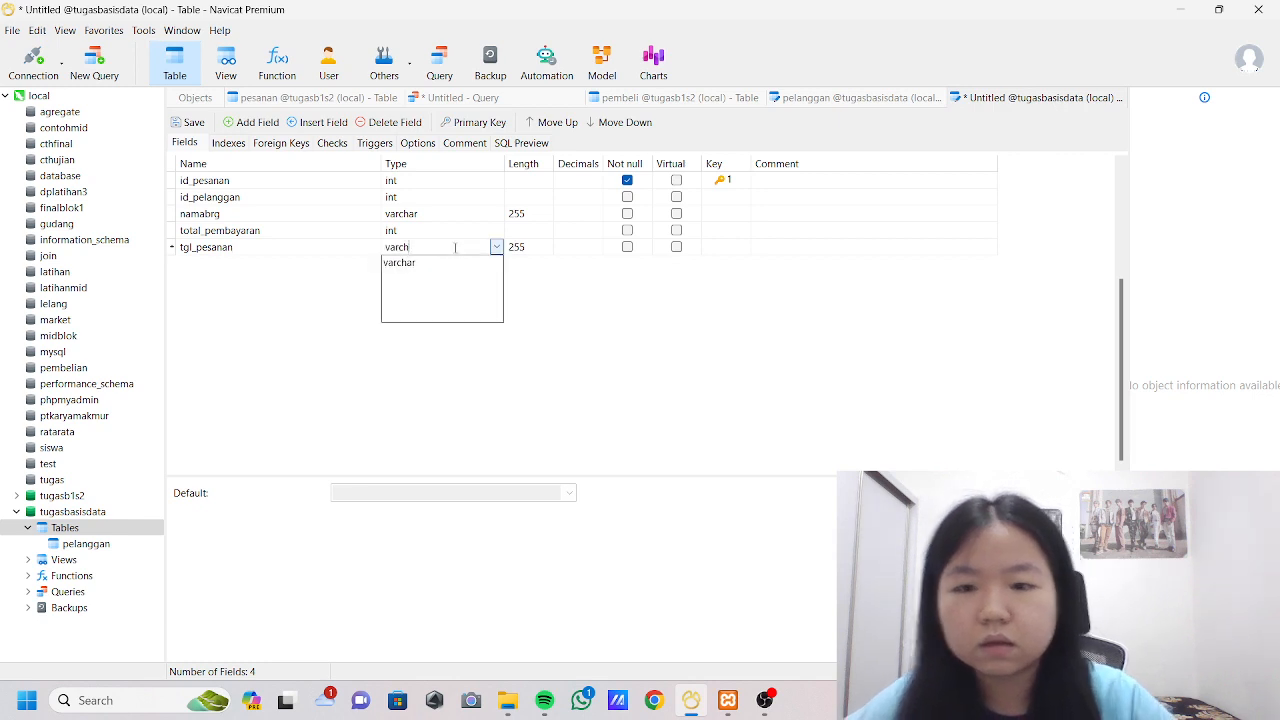
pyautogui.write('dat')
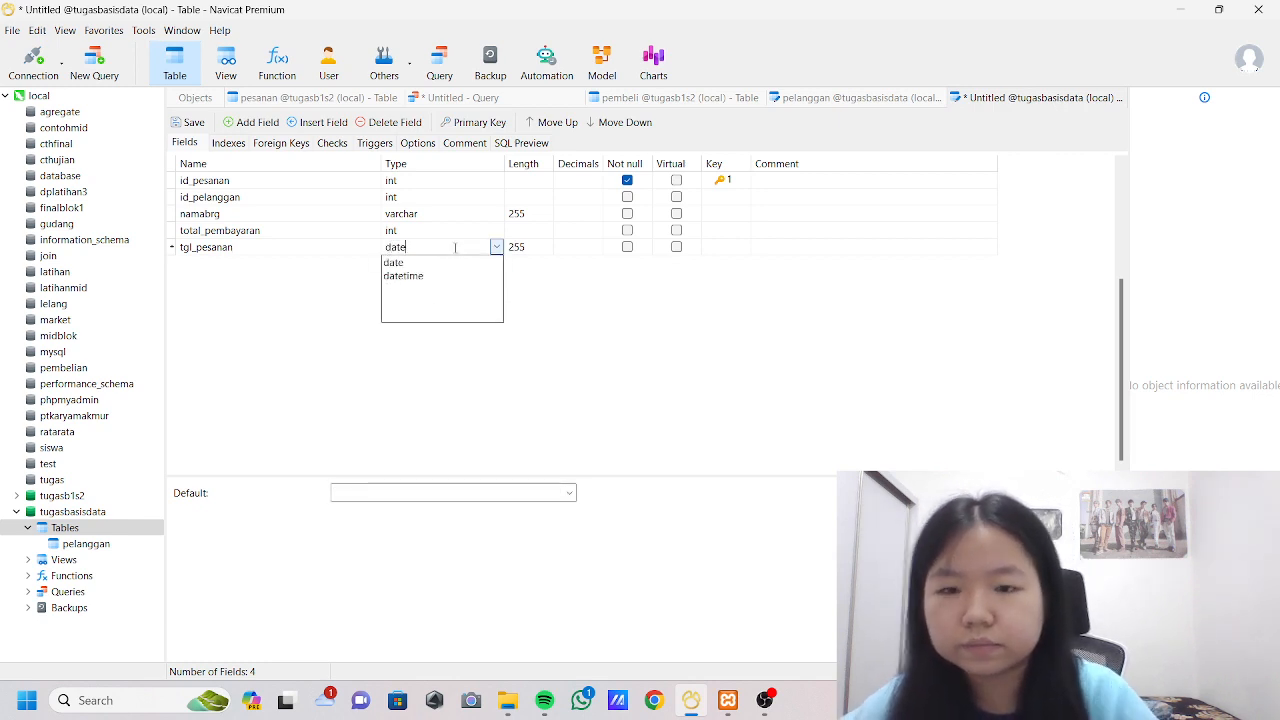
pyautogui.write('e')
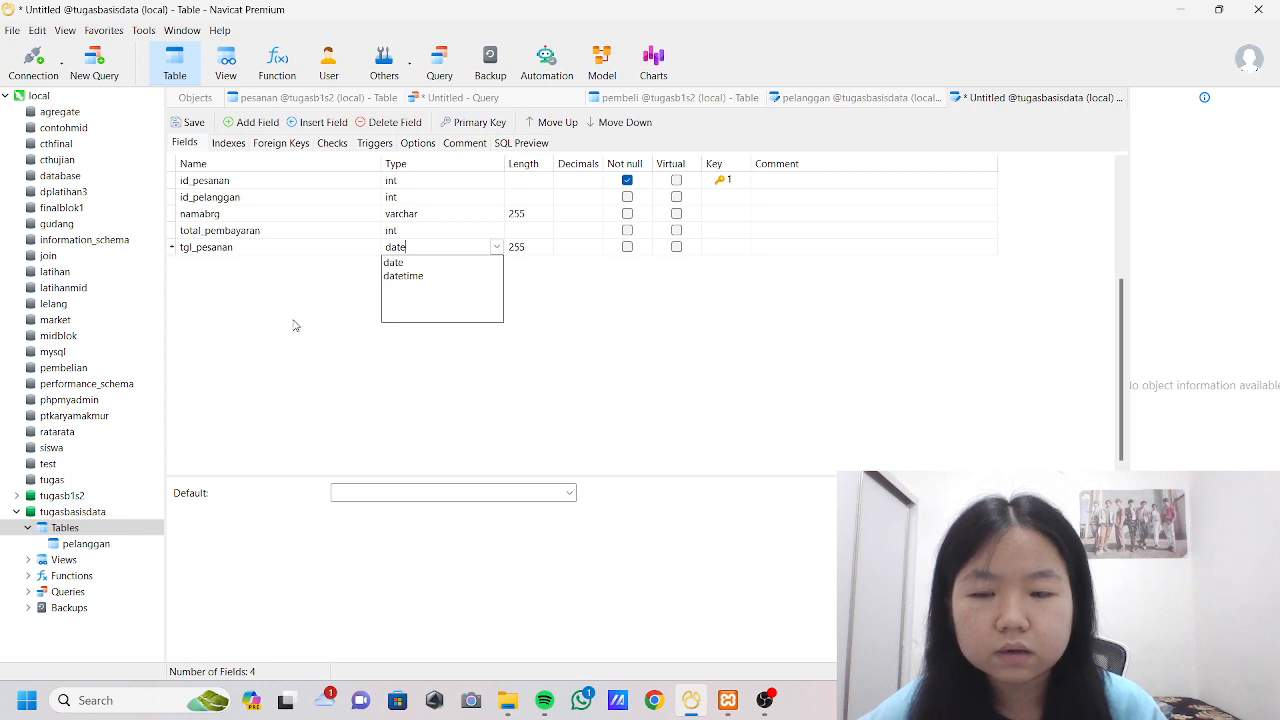
pyautogui.press('Return')
# Save the new table under the name pesanan.
pyautogui.click(203, 124)
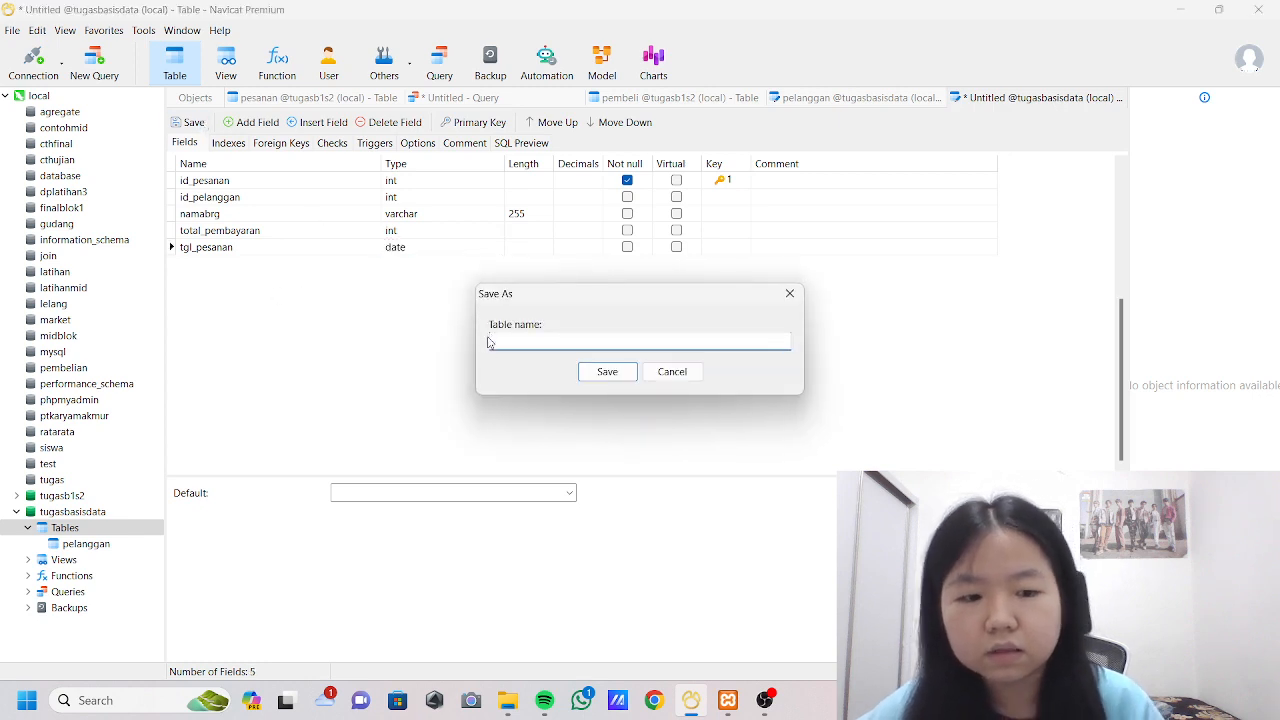
pyautogui.write('pesanan')
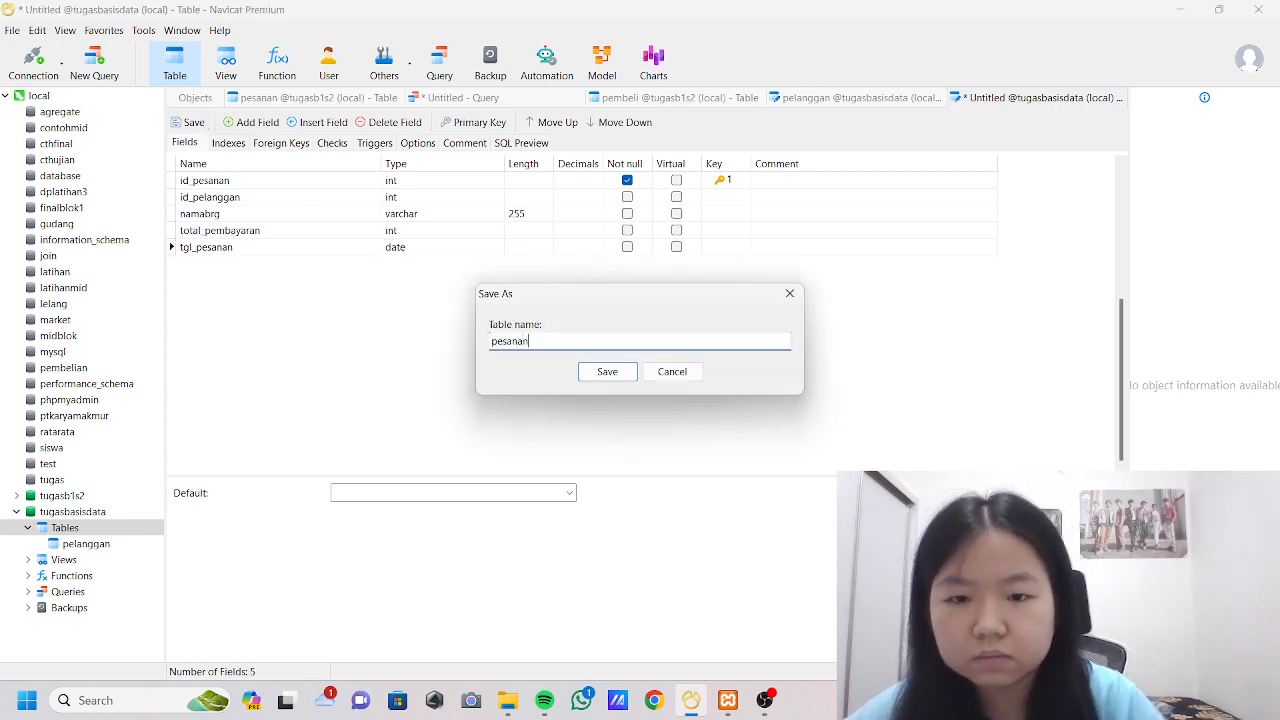
pyautogui.click(605, 372)
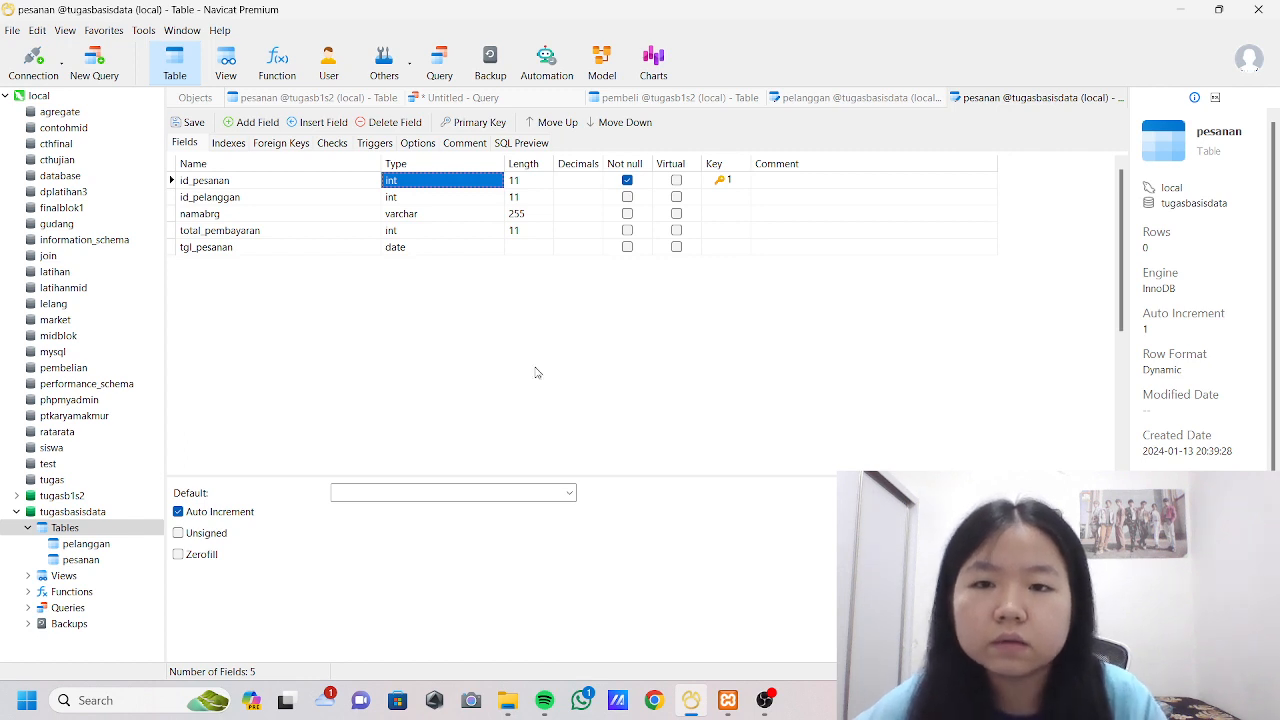
# Create a new query in tugasbasisdata and run "alter table pelanggan rename to pembeli", then refresh the table list.
pyautogui.click(445, 63)
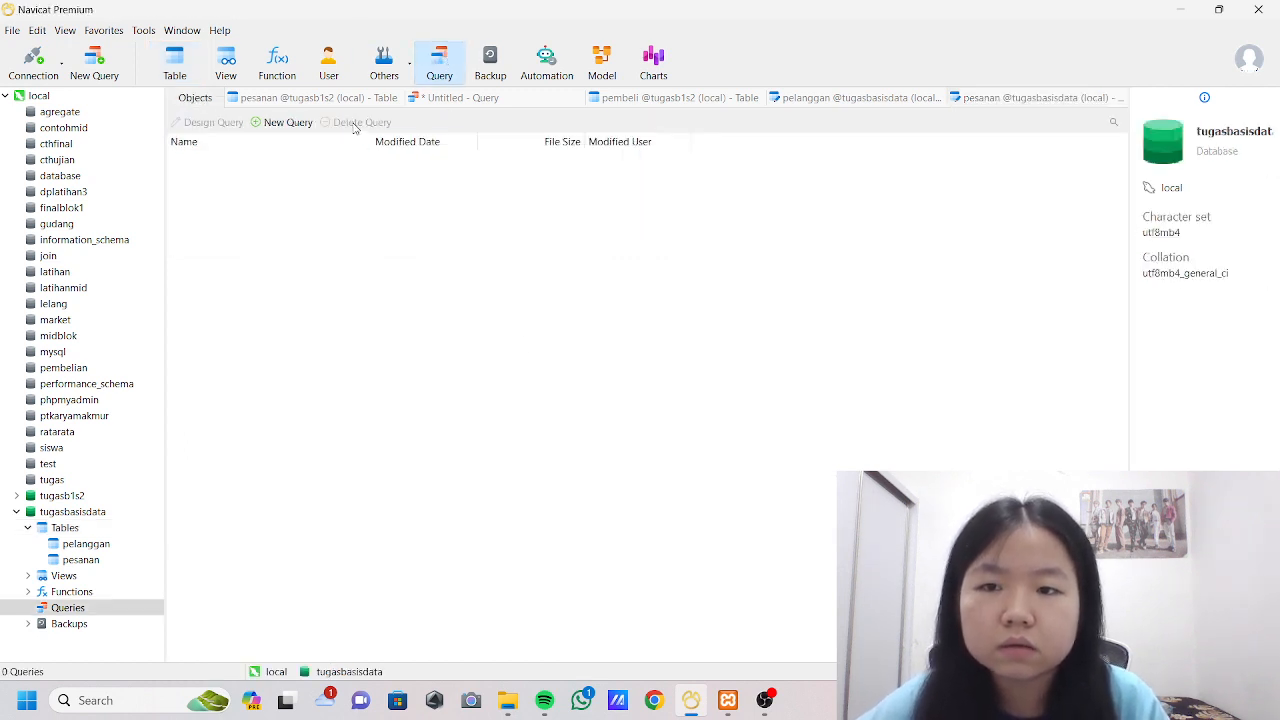
pyautogui.click(285, 122)
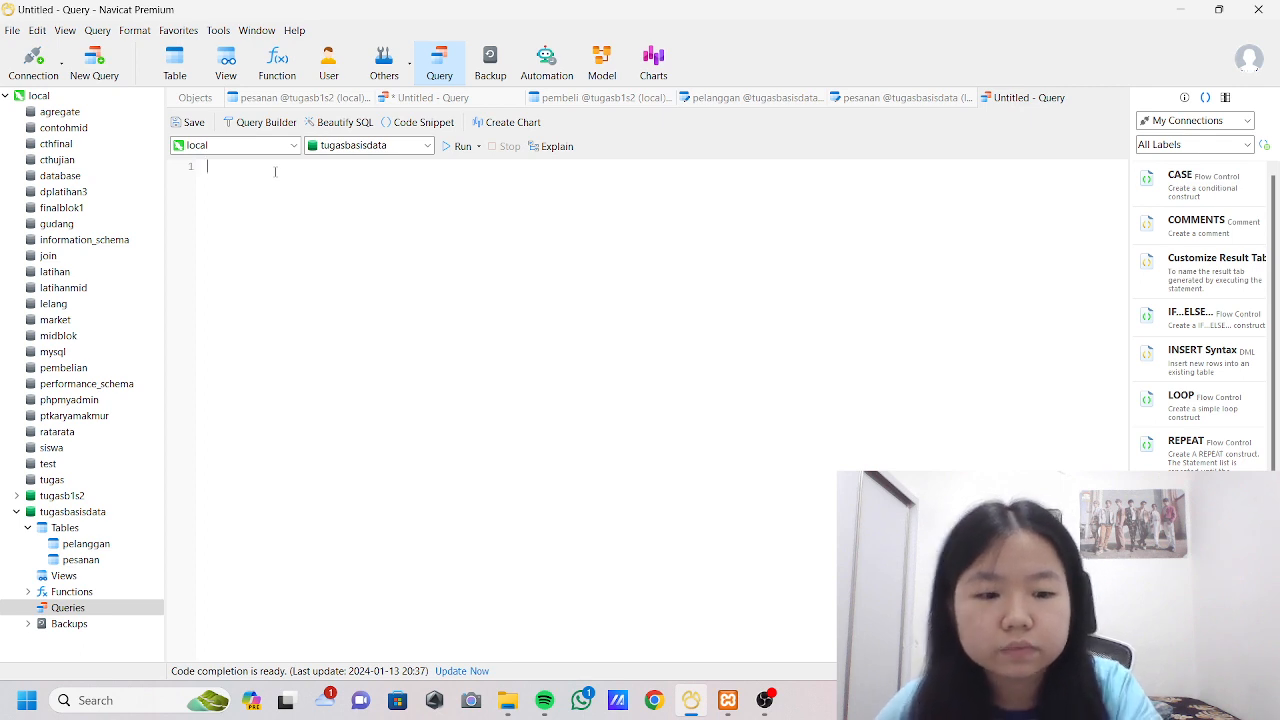
pyautogui.write('a')
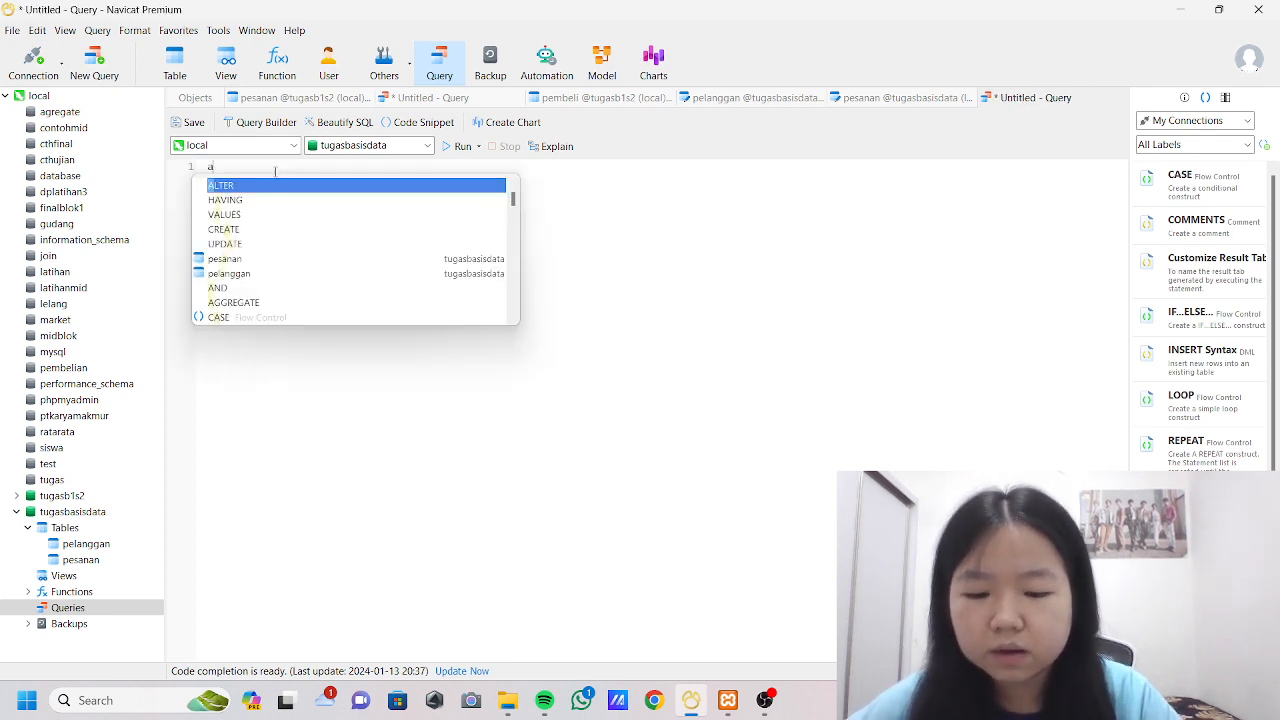
pyautogui.write('lter table')
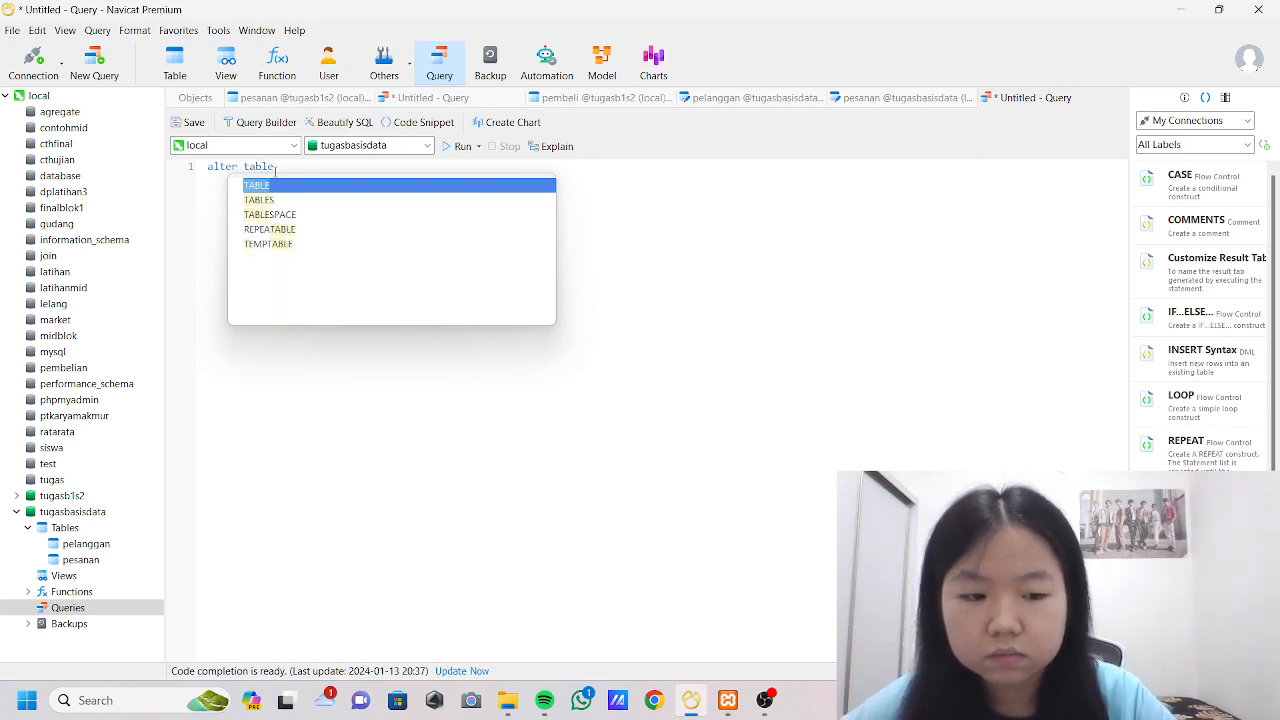
pyautogui.write(' pelanggan')
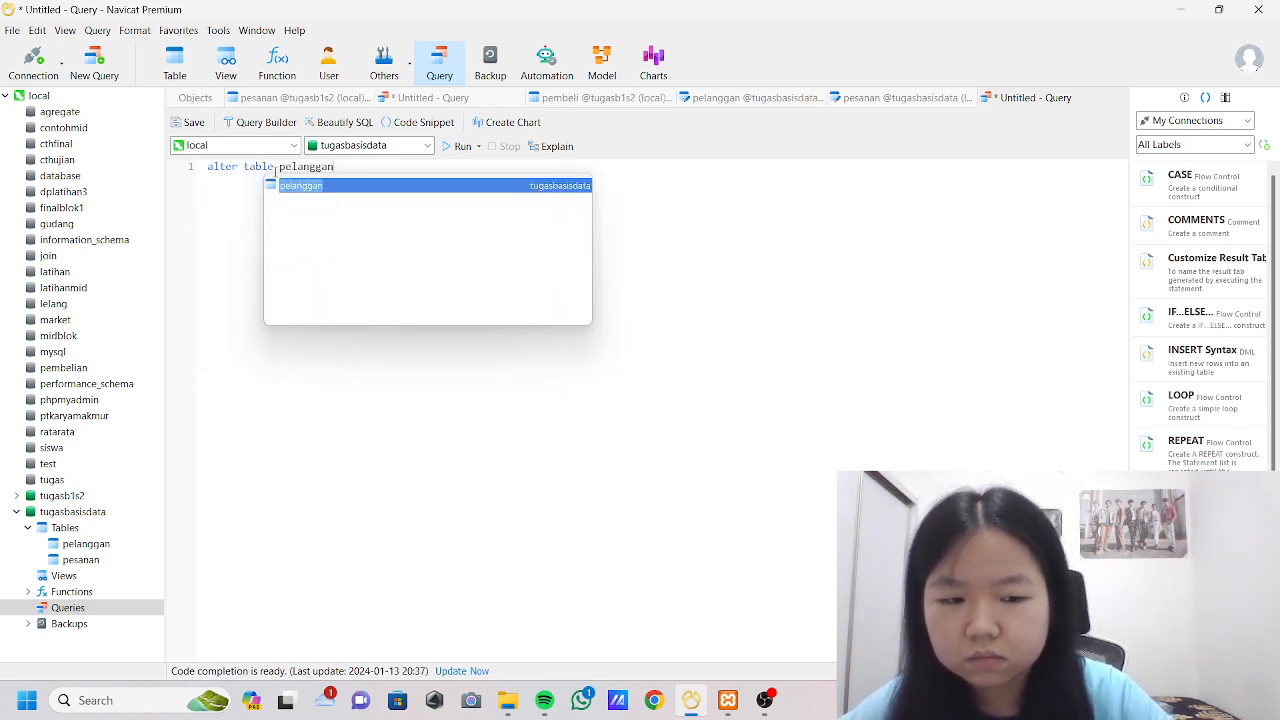
pyautogui.write(' rename ')
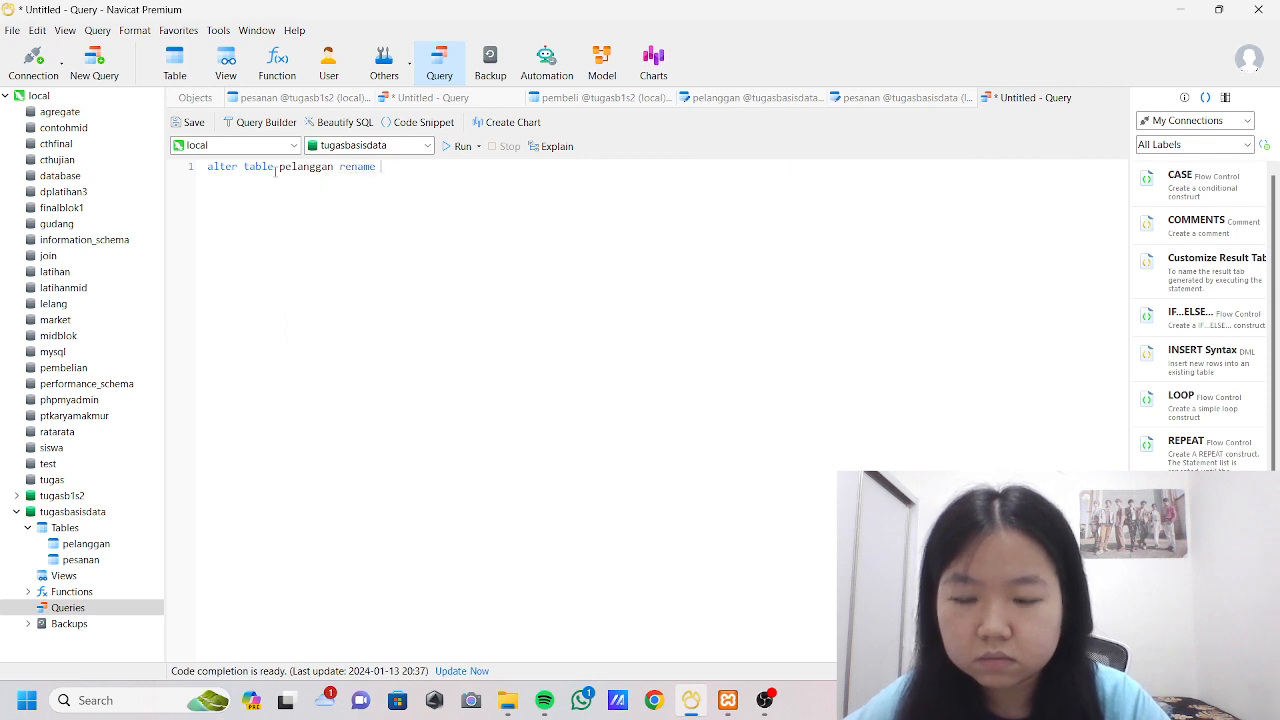
pyautogui.write('to pembeli')
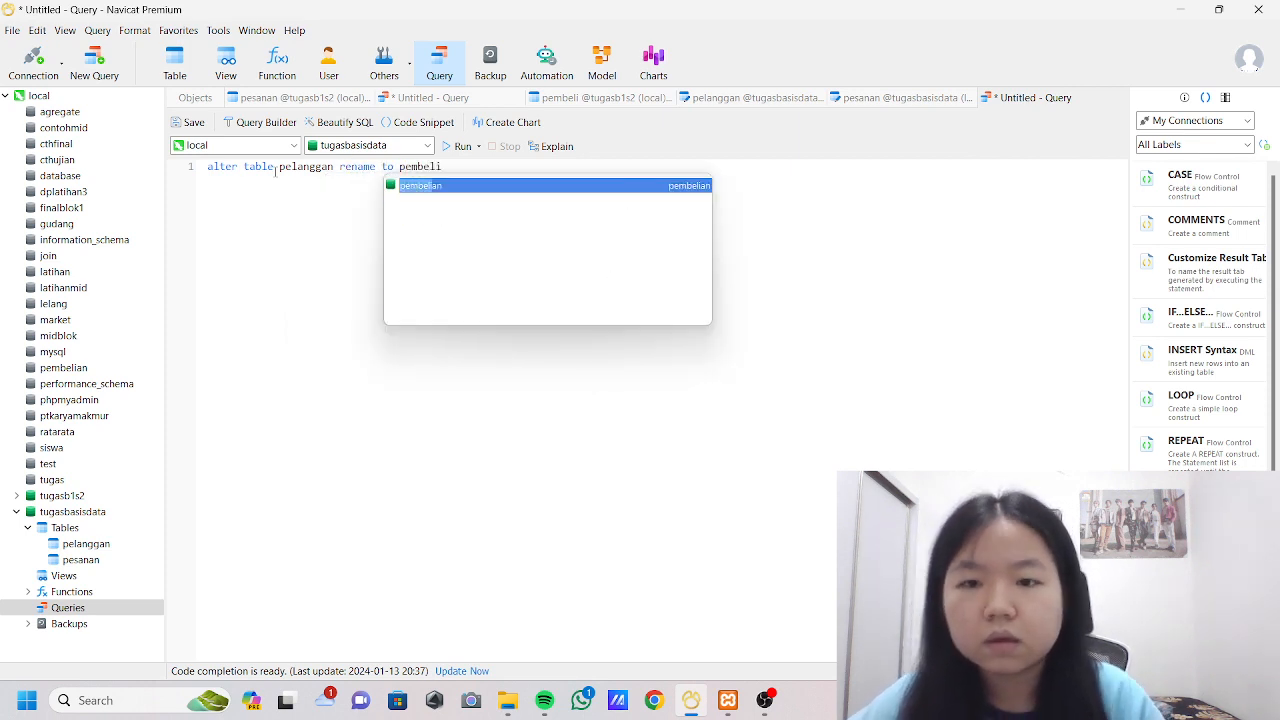
pyautogui.press('Escape')
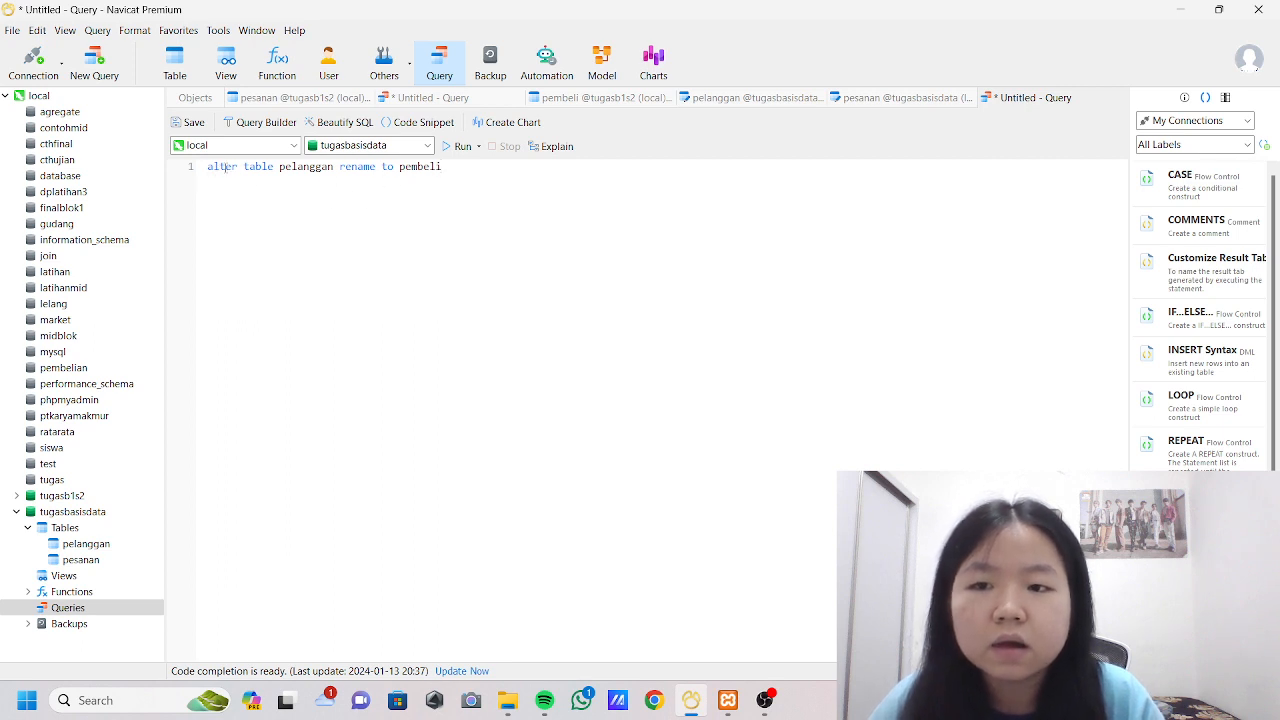
pyautogui.click(460, 146)
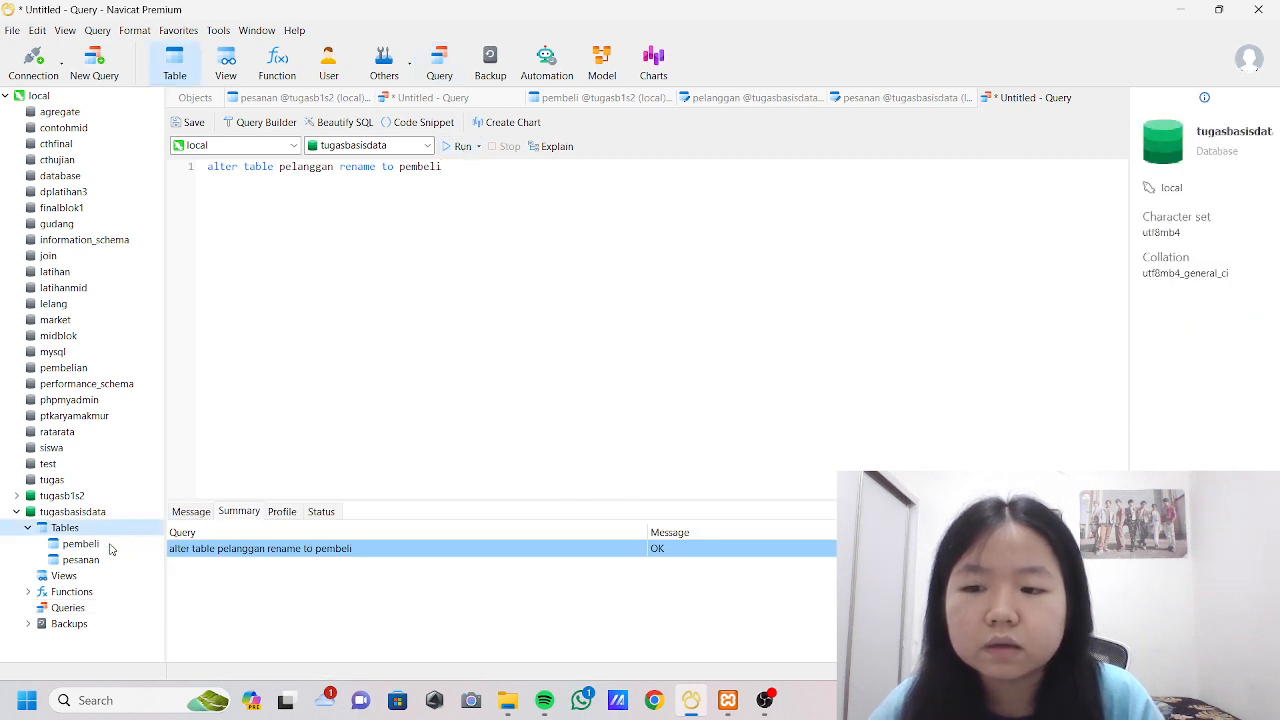
pyautogui.click(80, 528)
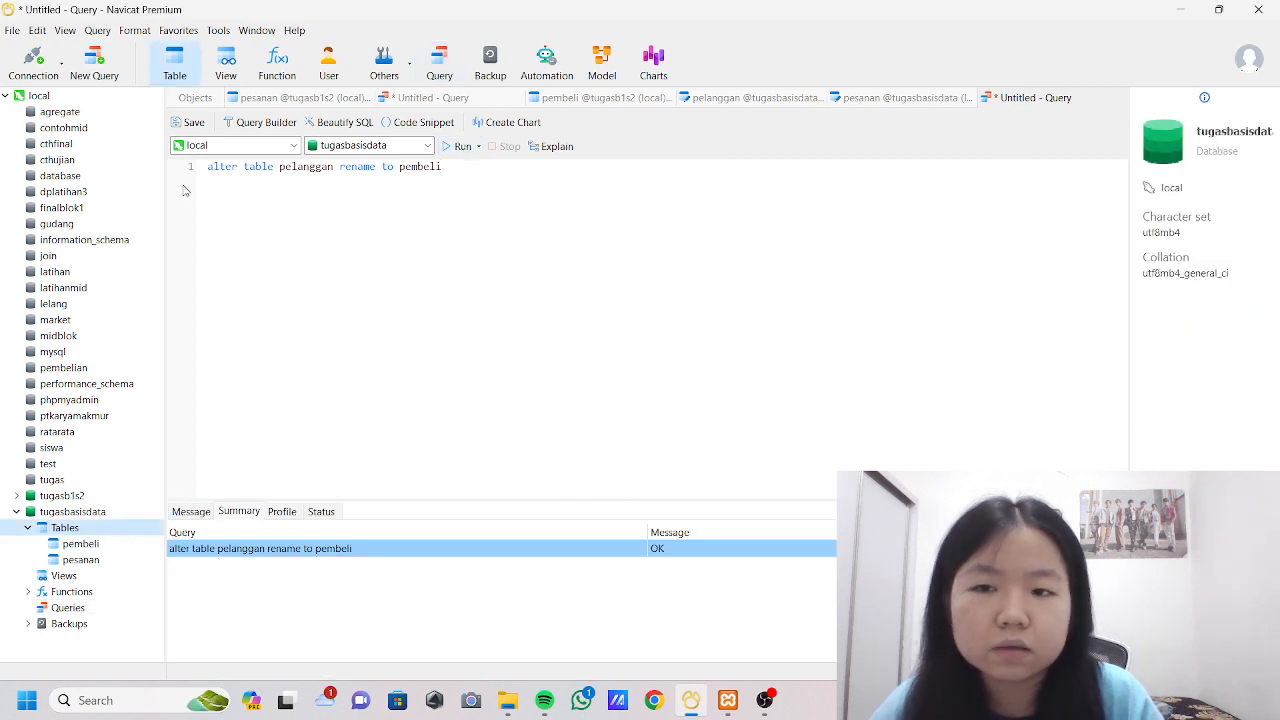
# Rewrite the query as "alter table pembeli add nomor int(20);".
pyautogui.click(483, 174)
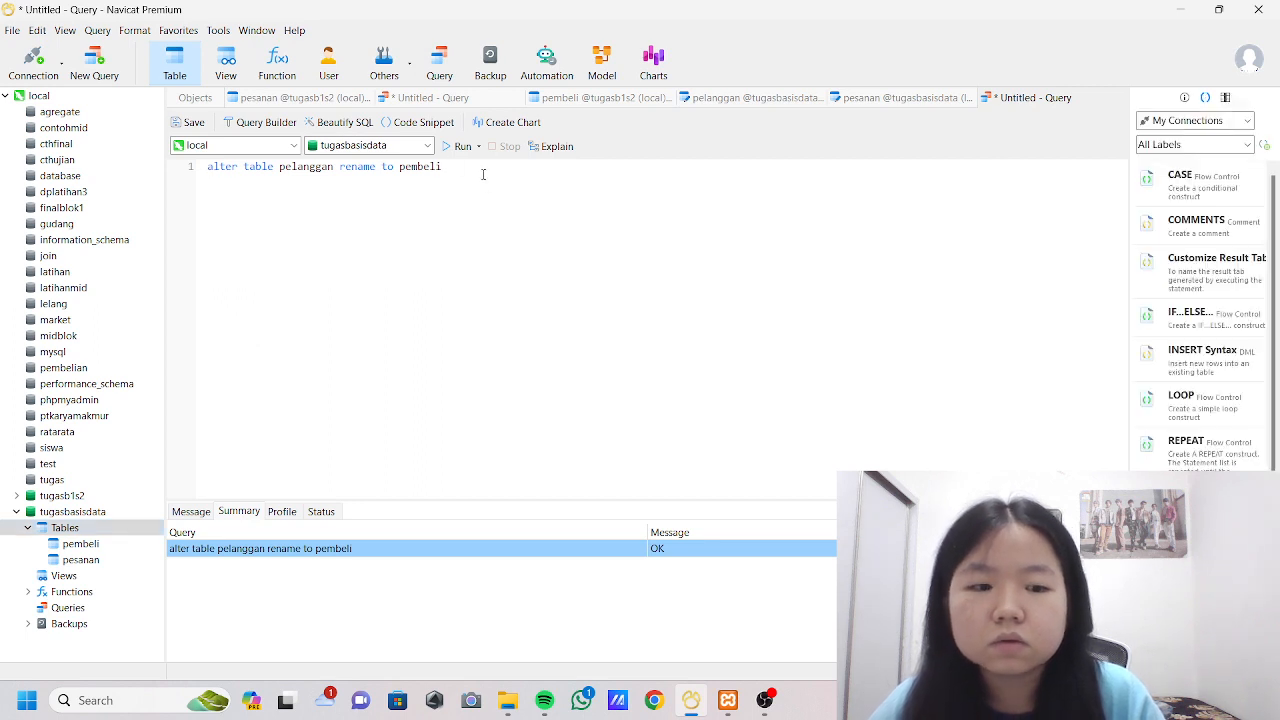
pyautogui.press('BackSpace')
pyautogui.press('BackSpace')
pyautogui.press('BackSpace')
pyautogui.press('BackSpace')
pyautogui.press('BackSpace')
pyautogui.press('BackSpace')
pyautogui.press('BackSpace')
pyautogui.press('BackSpace')
pyautogui.press('BackSpace')
pyautogui.press('BackSpace')
pyautogui.press('BackSpace')
pyautogui.press('BackSpace')
pyautogui.press('BackSpace')
pyautogui.press('BackSpace')
pyautogui.press('BackSpace')
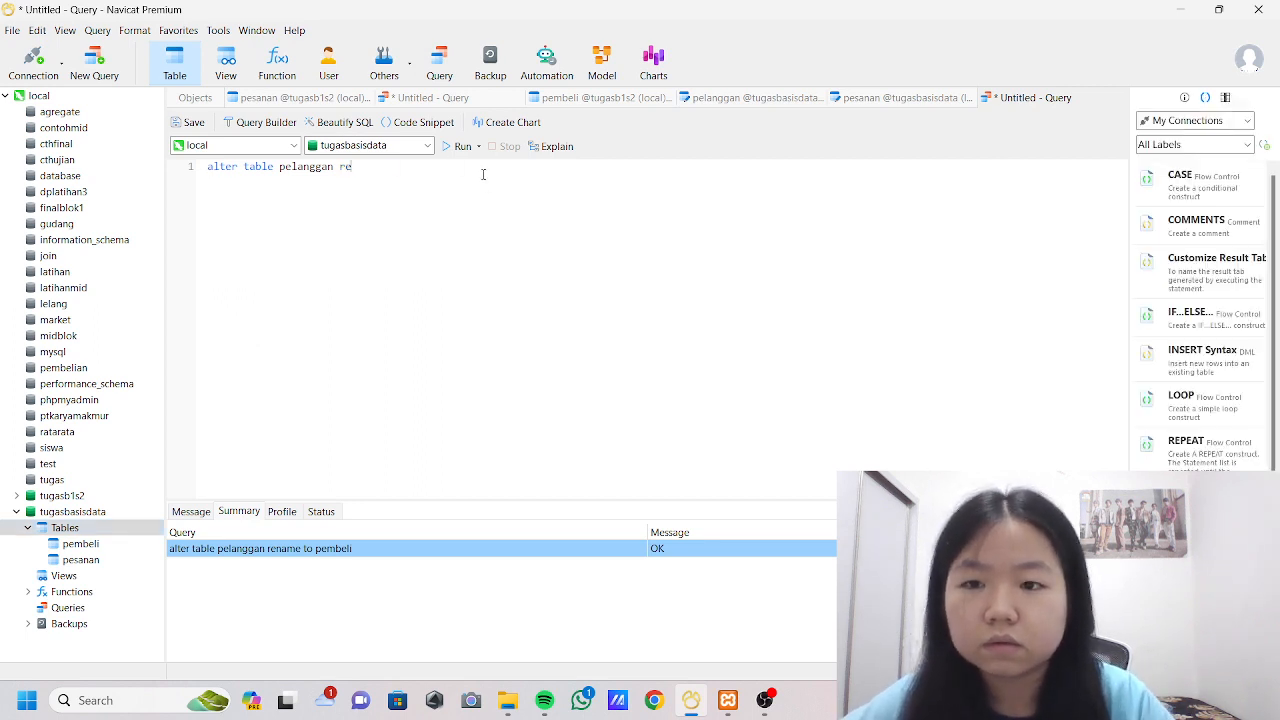
pyautogui.press('BackSpace')
pyautogui.press('BackSpace')
pyautogui.press('BackSpace')
pyautogui.press('BackSpace')
pyautogui.press('BackSpace')
pyautogui.press('BackSpace')
pyautogui.press('BackSpace')
pyautogui.press('BackSpace')
pyautogui.press('BackSpace')
pyautogui.press('BackSpace')
pyautogui.write('m')
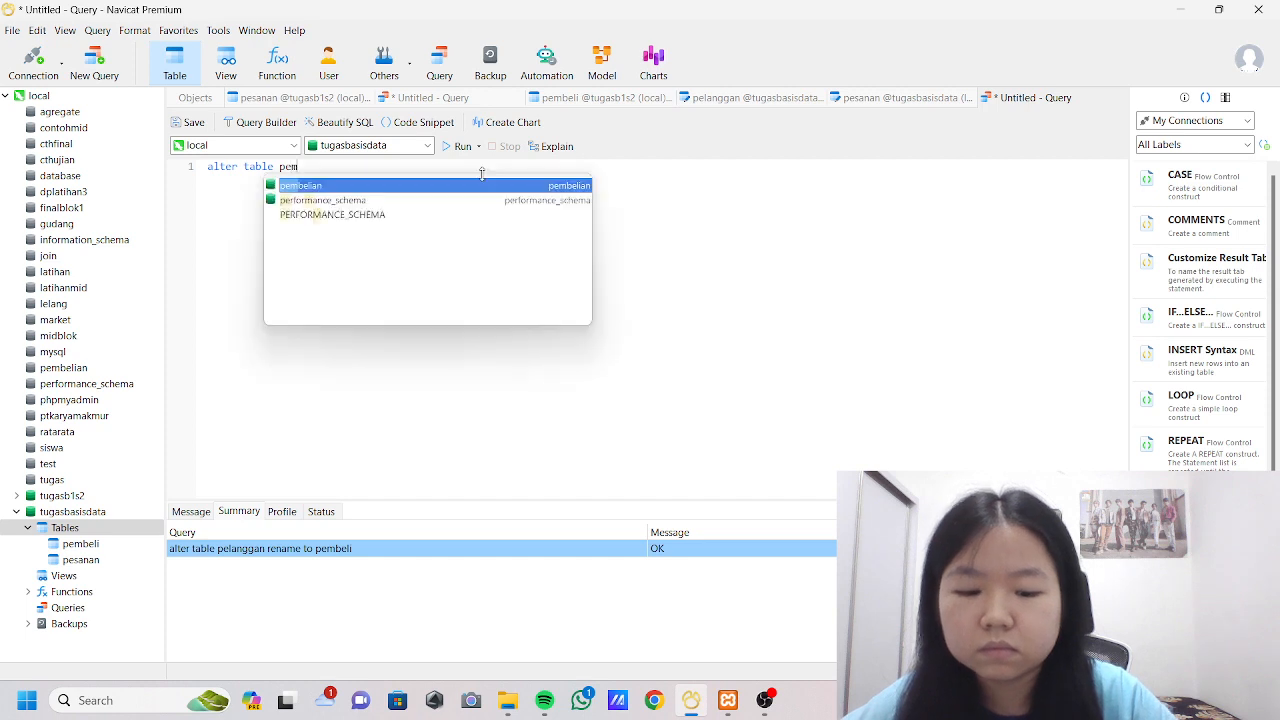
pyautogui.write('beli')
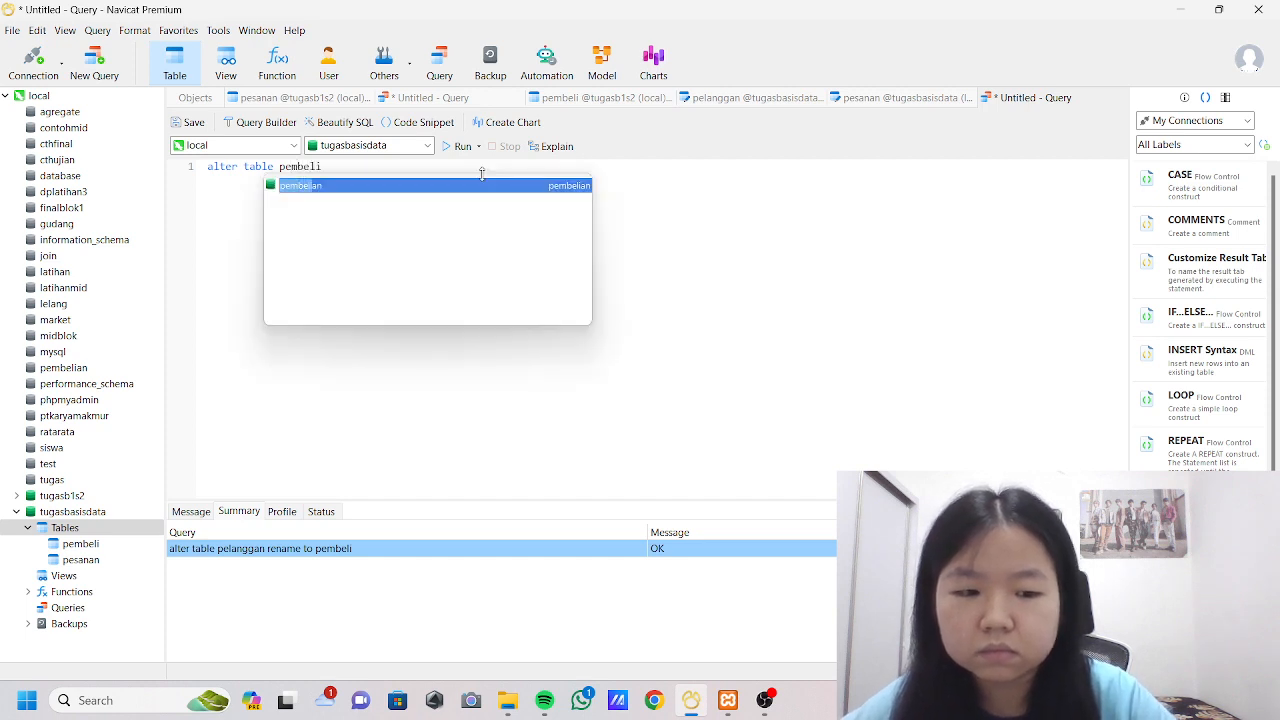
pyautogui.write(' add nomo')
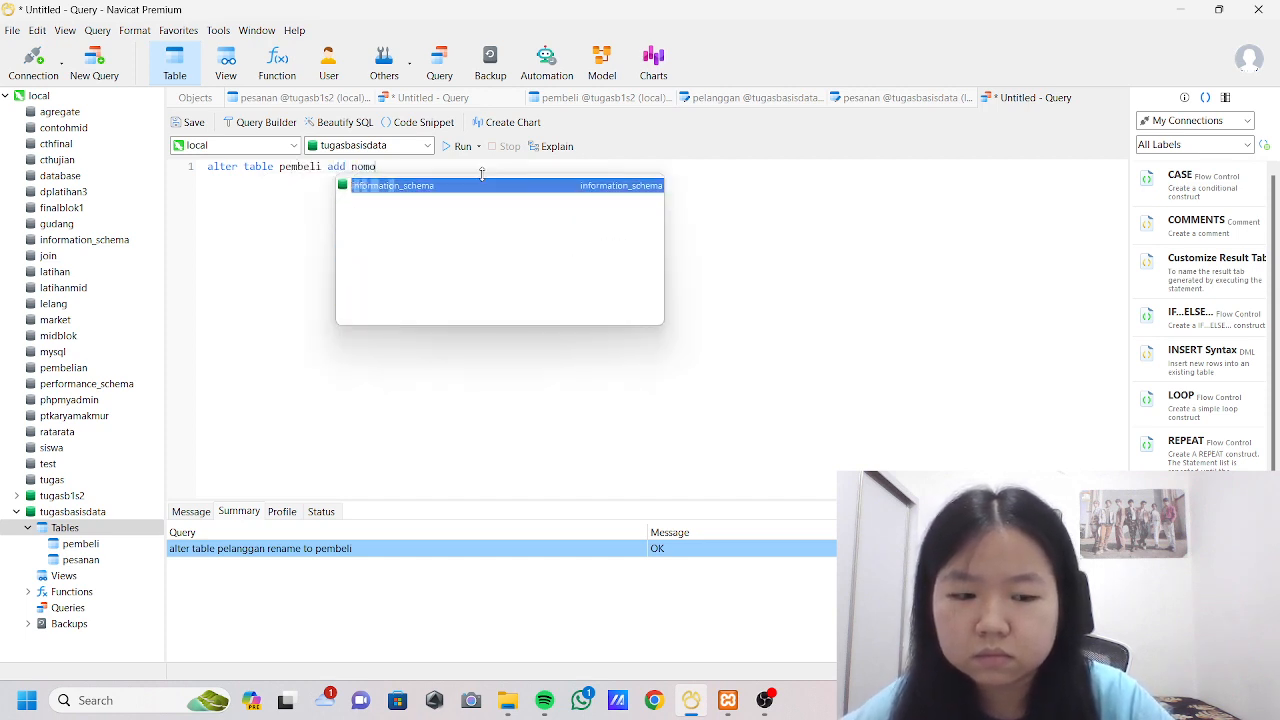
pyautogui.write('r i')
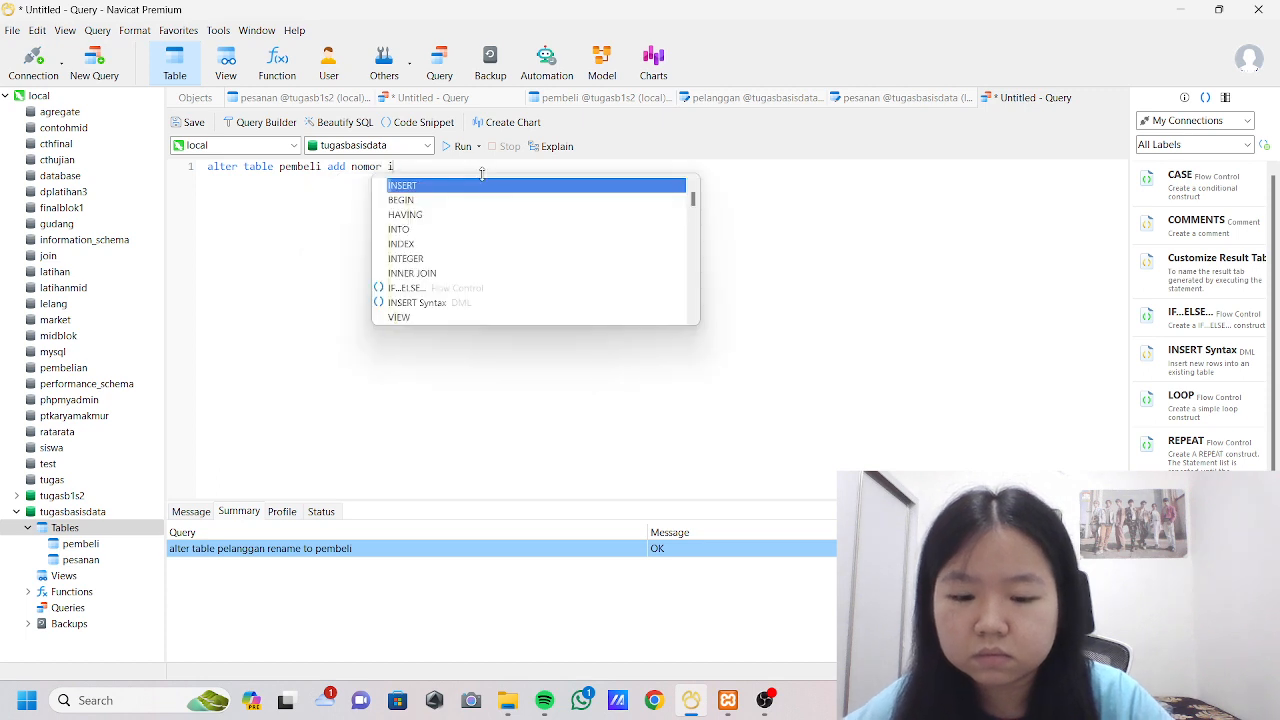
pyautogui.write('nt(20')
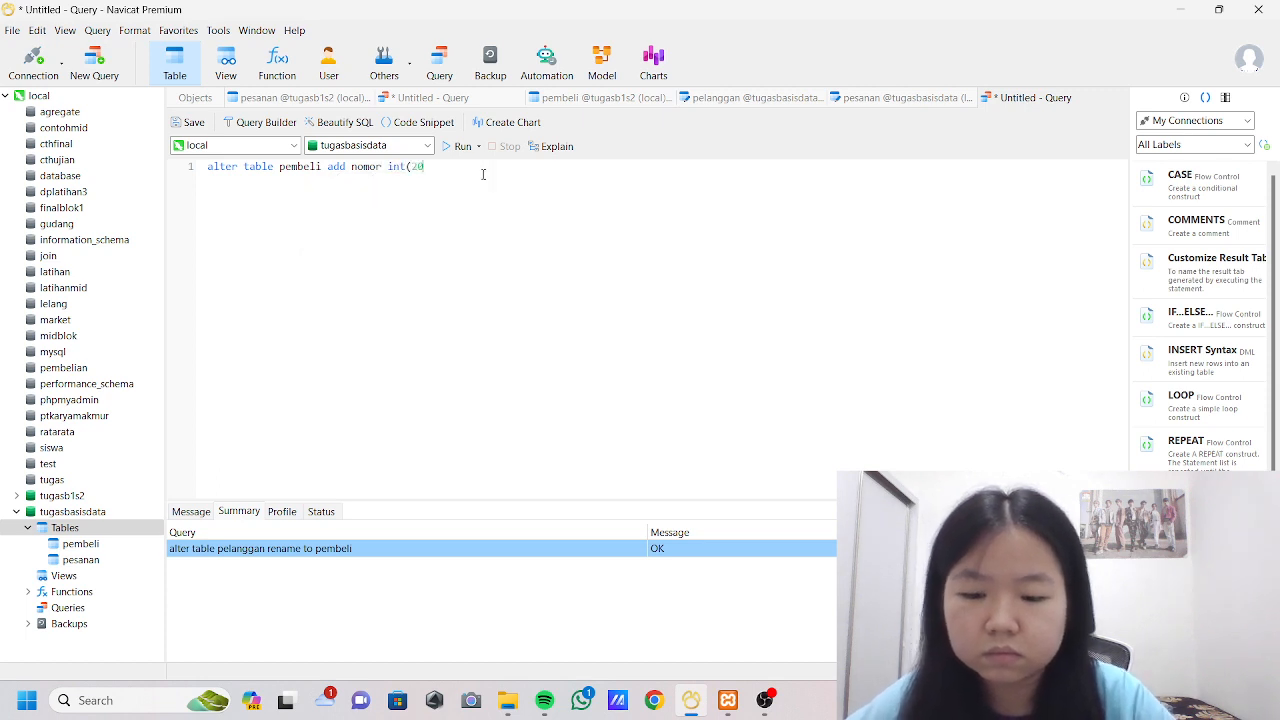
pyautogui.write(')')
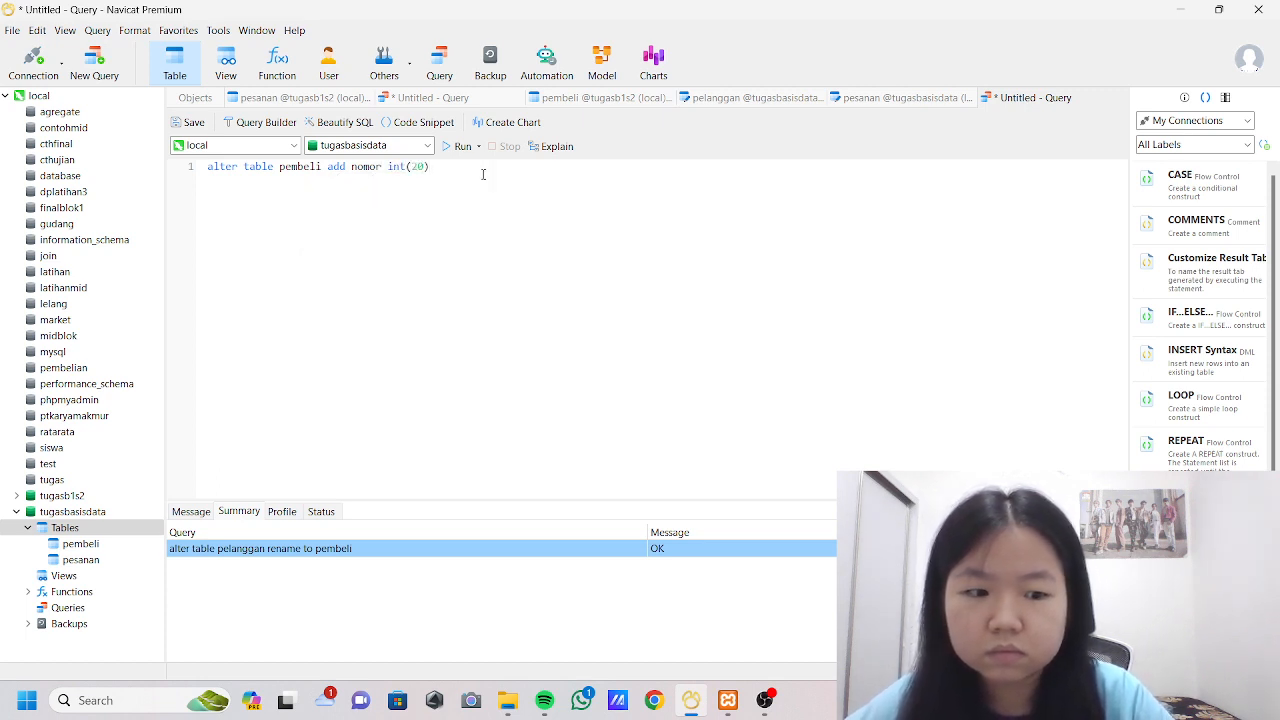
pyautogui.write(';')
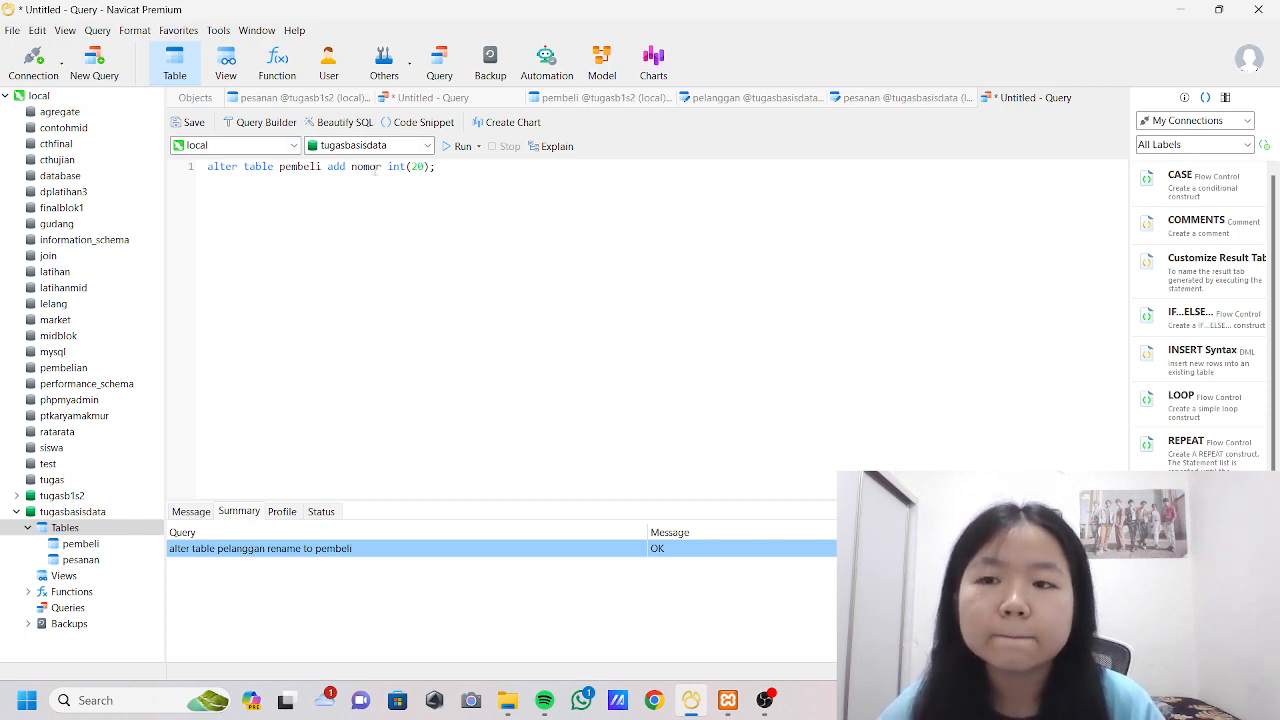
# Run the statement that adds the nomor column and open the pembeli table to check its columns.
pyautogui.click(458, 146)
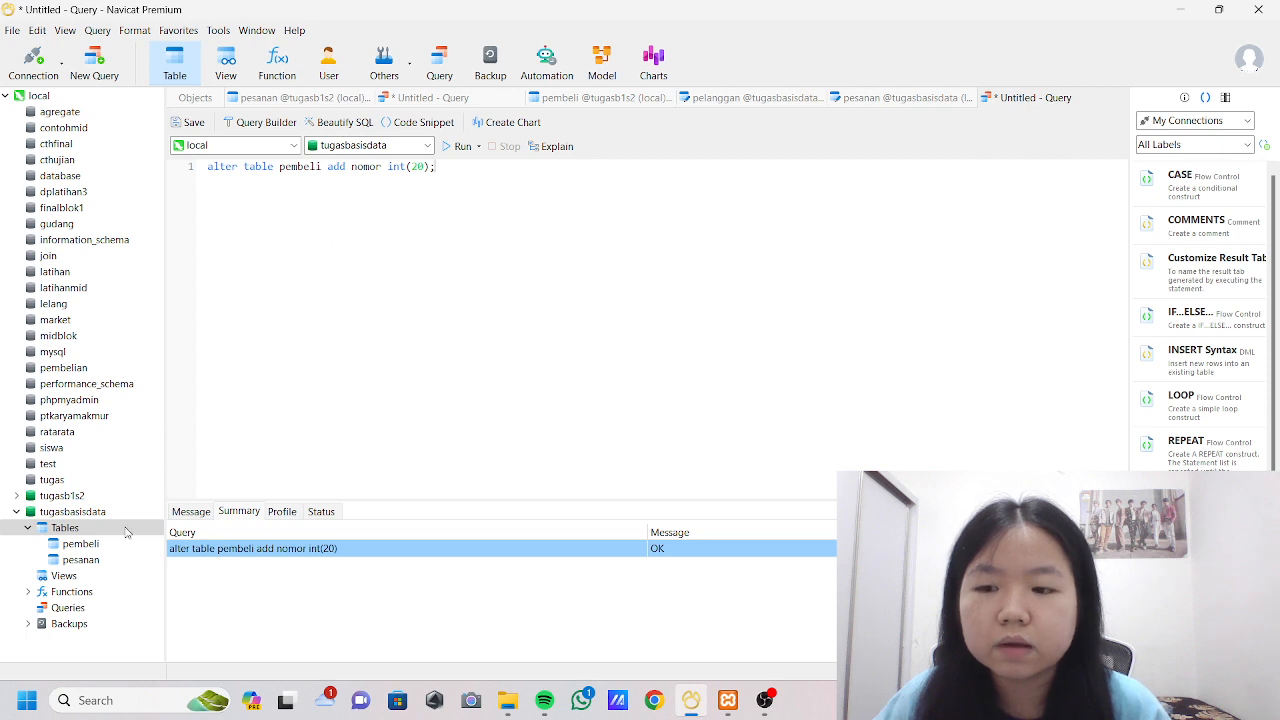
pyautogui.doubleClick(122, 546)
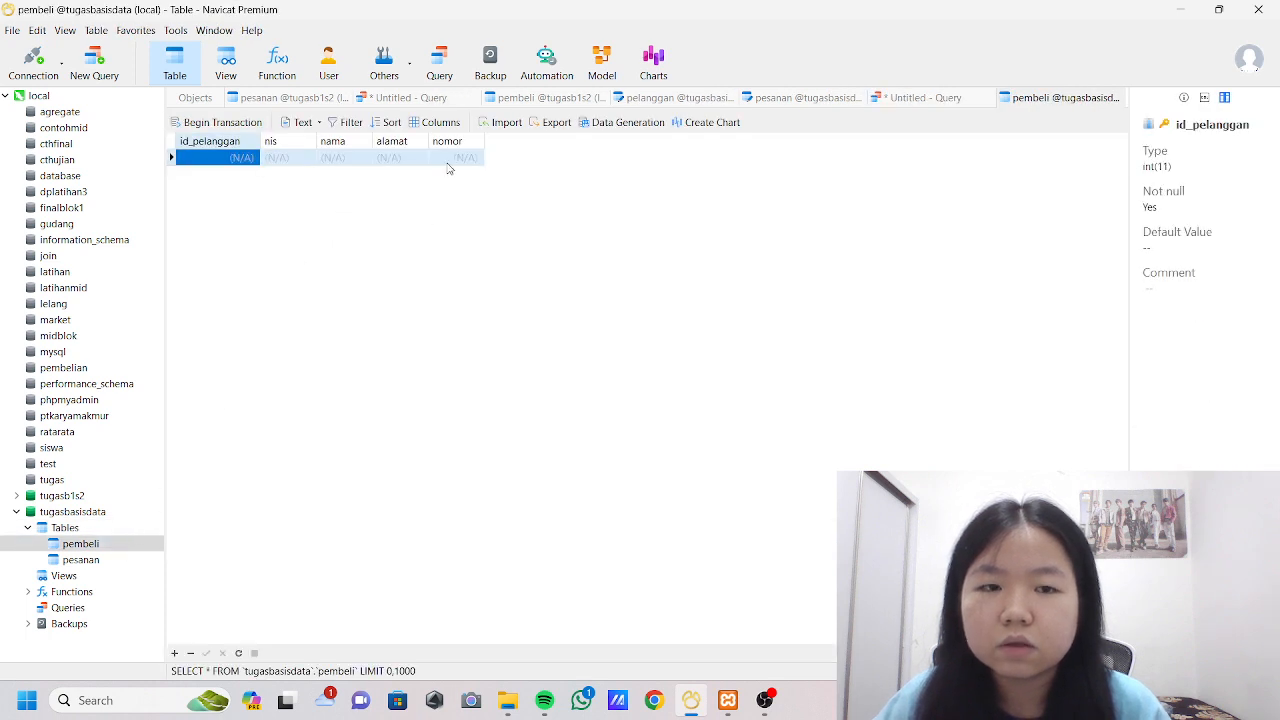
# Return to the query and rewrite it as "alter table pembeli change nomor nohp varchar(20)".
pyautogui.click(930, 98)
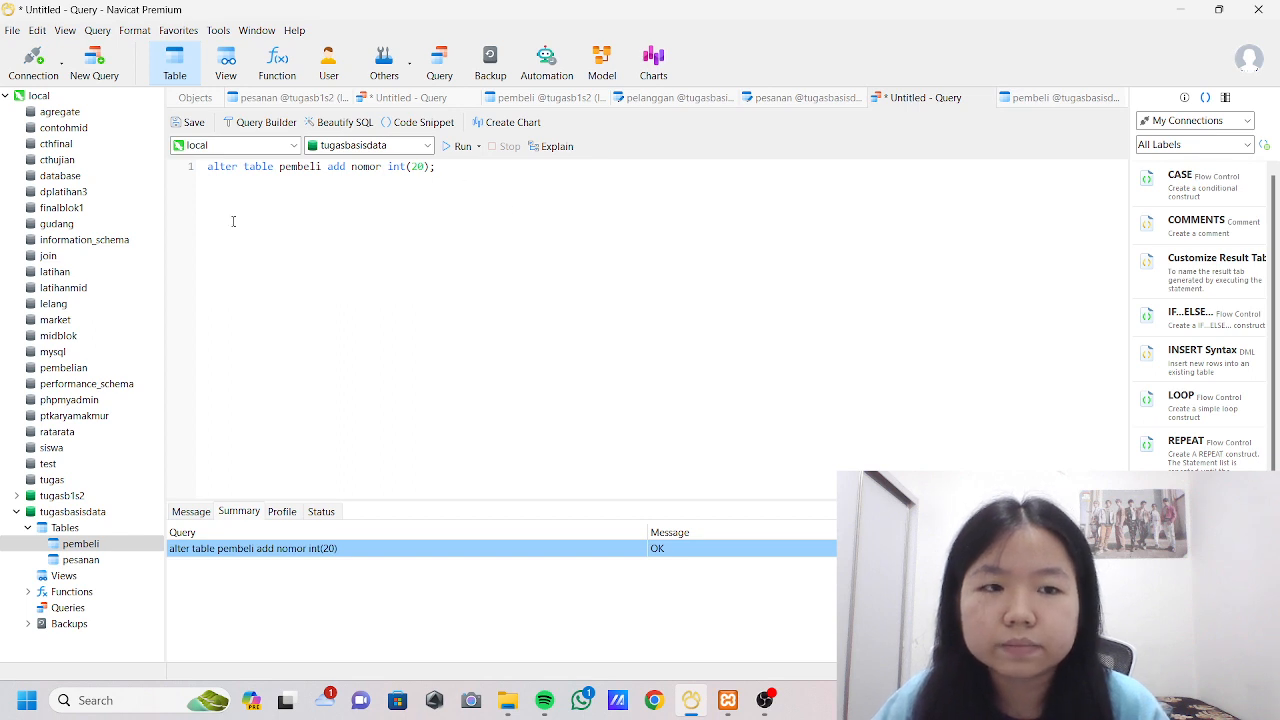
pyautogui.moveTo(207, 166); pyautogui.dragTo(431, 166)
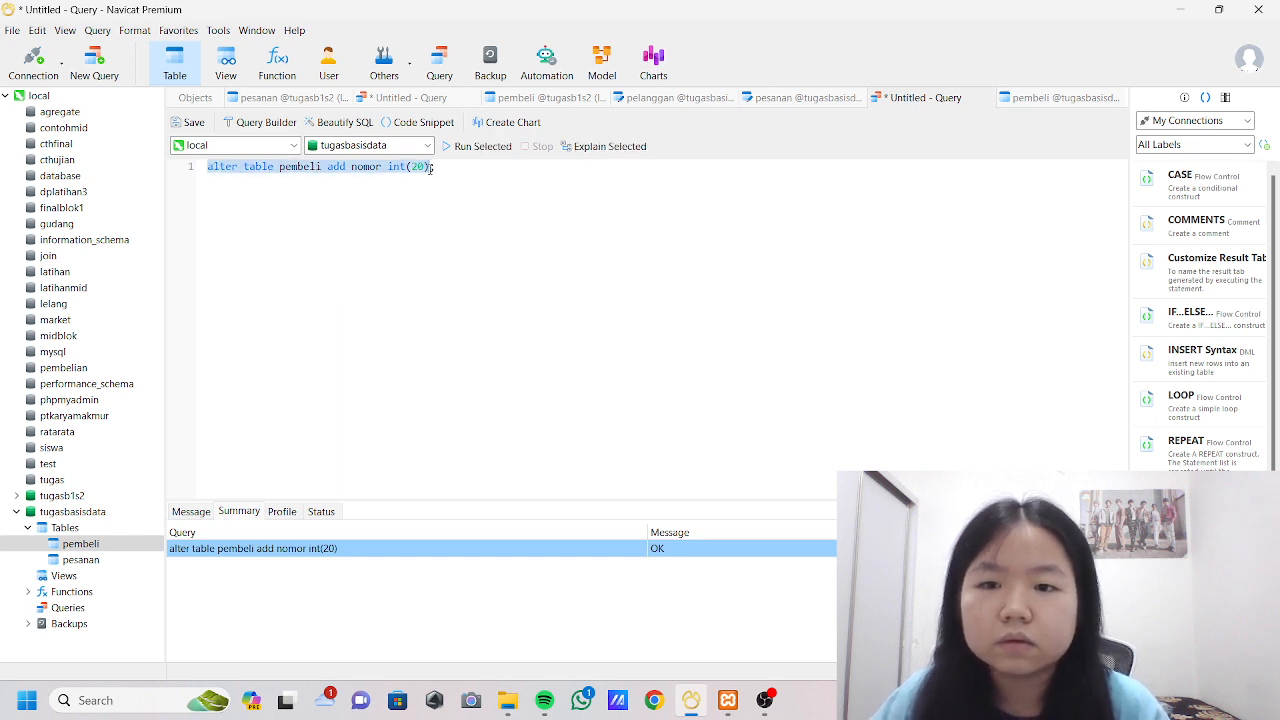
pyautogui.click(427, 166)
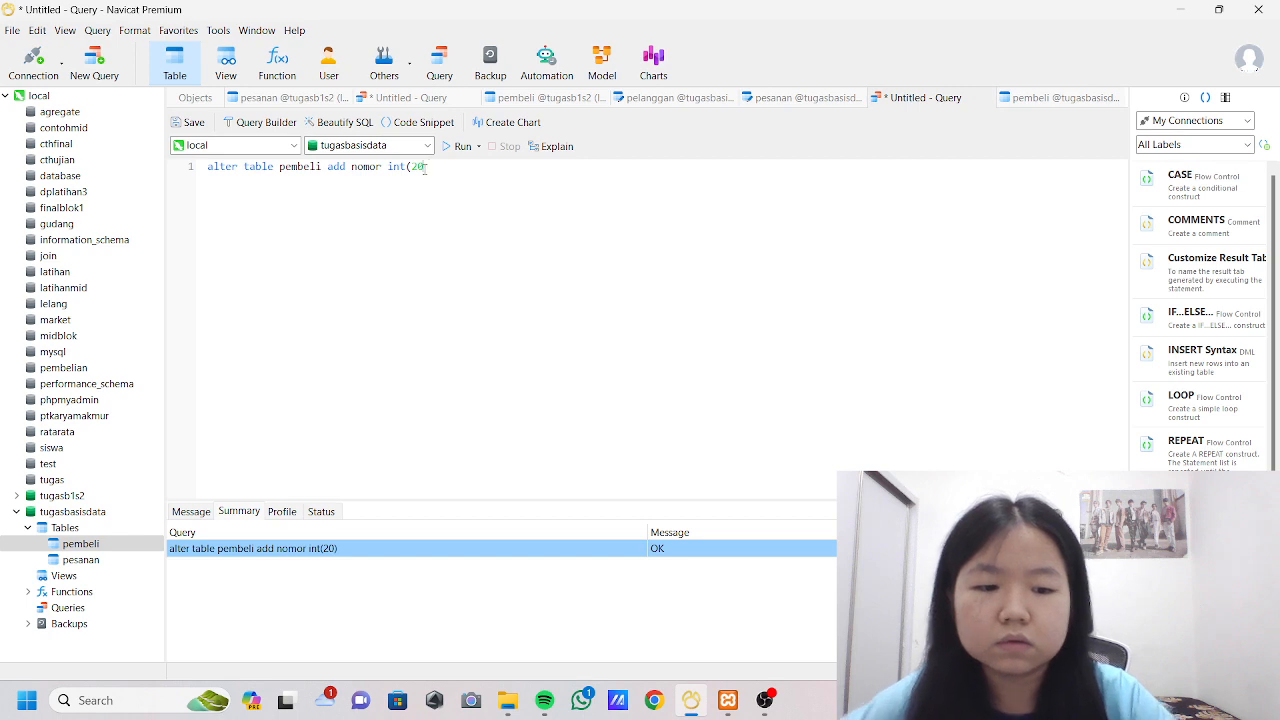
pyautogui.press('BackSpace')
pyautogui.press('BackSpace')
pyautogui.press('BackSpace')
pyautogui.press('BackSpace')
pyautogui.press('BackSpace')
pyautogui.press('BackSpace')
pyautogui.press('BackSpace')
pyautogui.press('BackSpace')
pyautogui.press('BackSpace')
pyautogui.press('BackSpace')
pyautogui.press('BackSpace')
pyautogui.press('BackSpace')
pyautogui.press('BackSpace')
pyautogui.press('BackSpace')
pyautogui.press('BackSpace')
pyautogui.press('BackSpace')
pyautogui.press('BackSpace')
pyautogui.press('BackSpace')
pyautogui.press('BackSpace')
pyautogui.press('BackSpace')
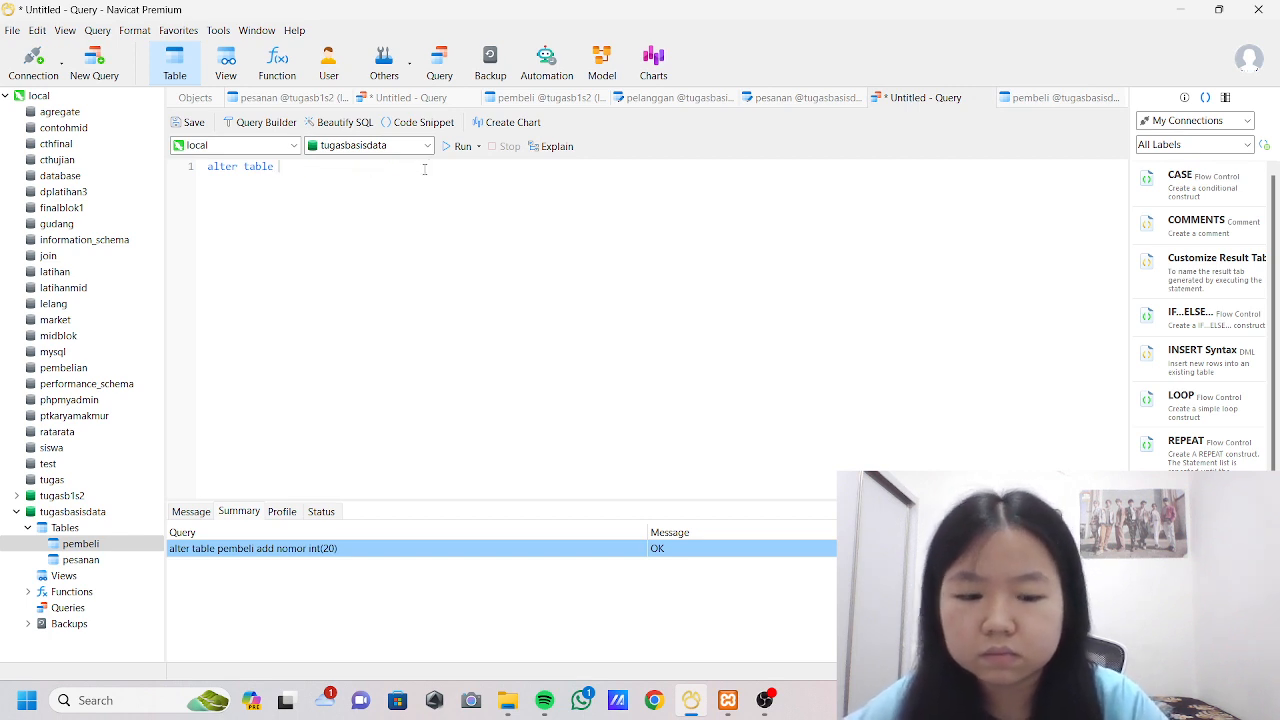
pyautogui.write('pembeli change')
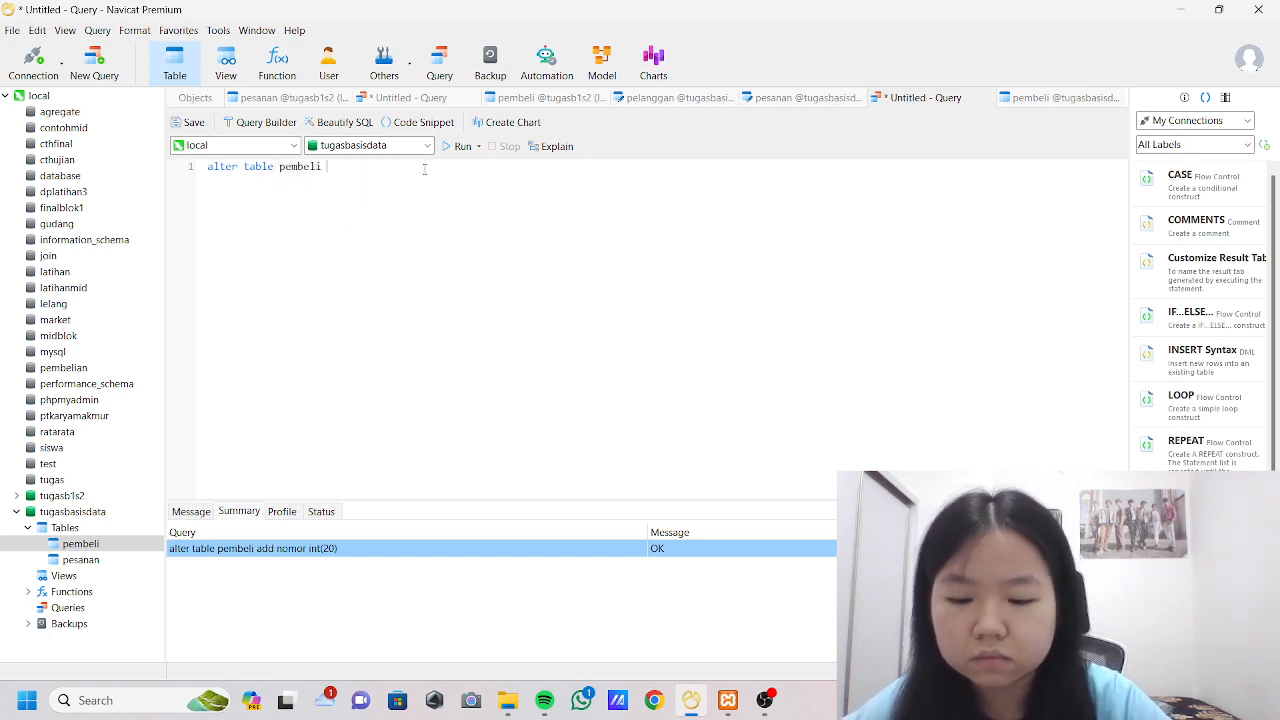
pyautogui.write(' n')
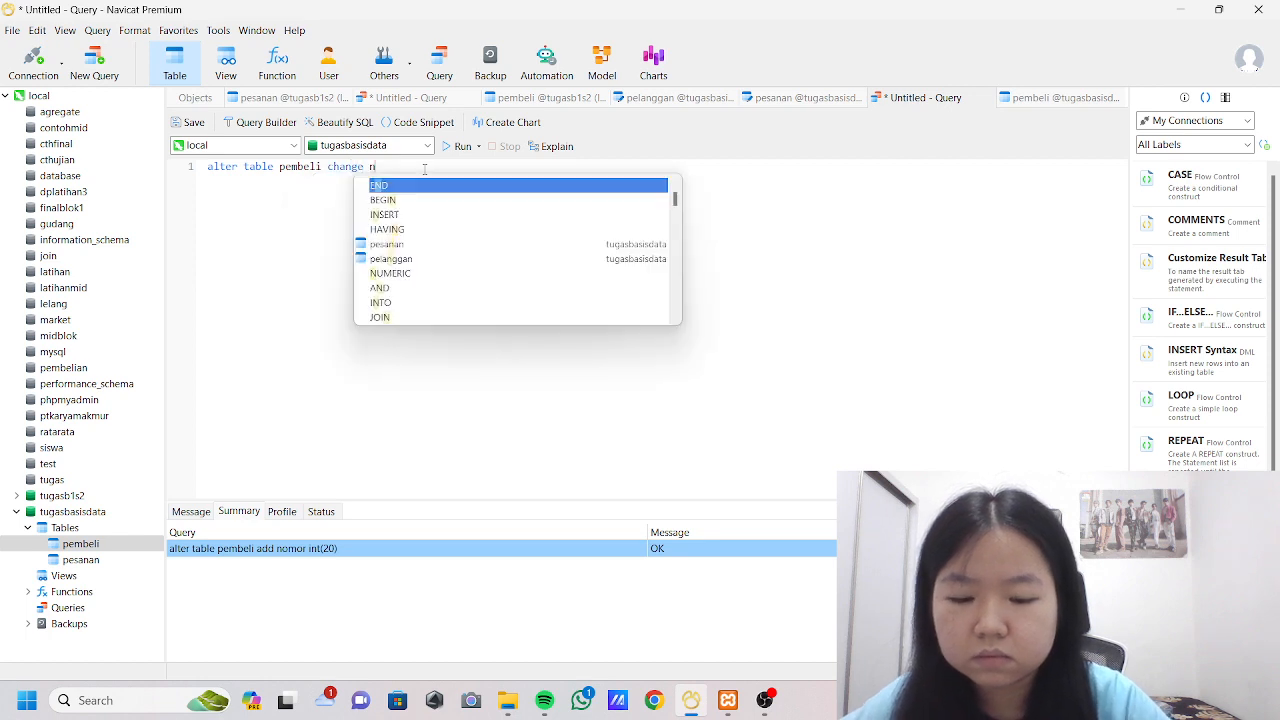
pyautogui.write('omor nohp ')
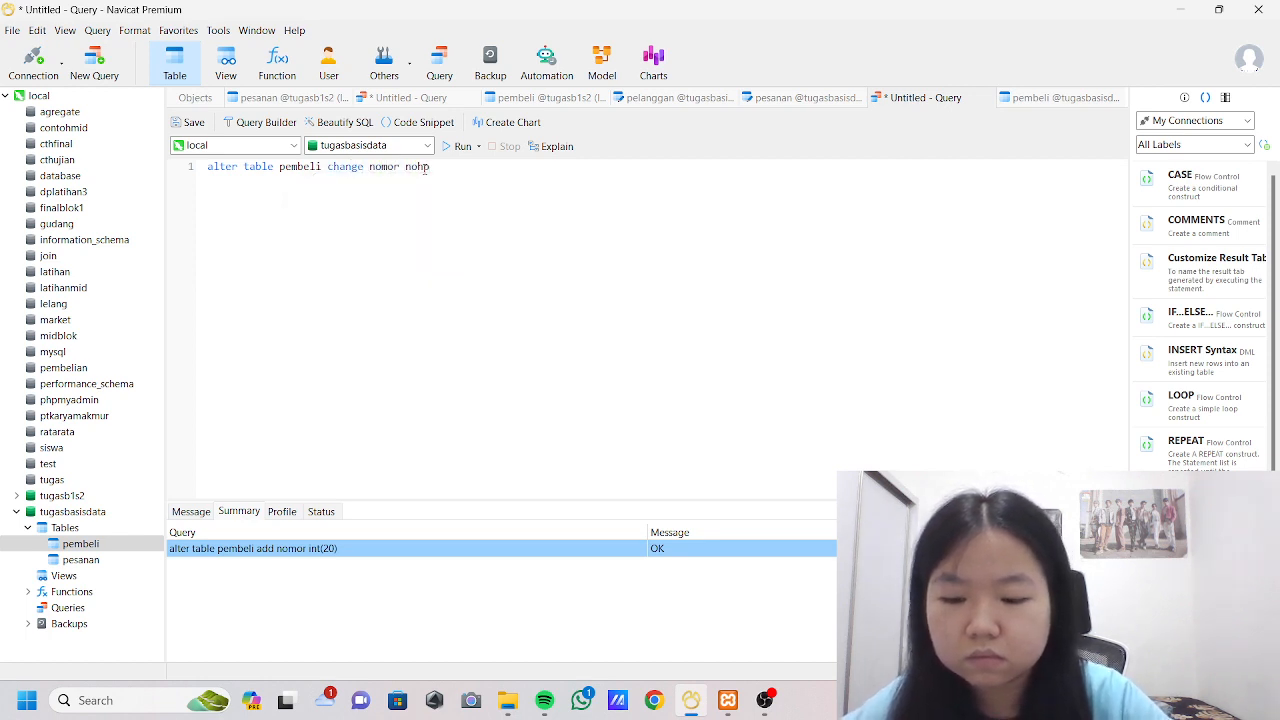
pyautogui.write('var')
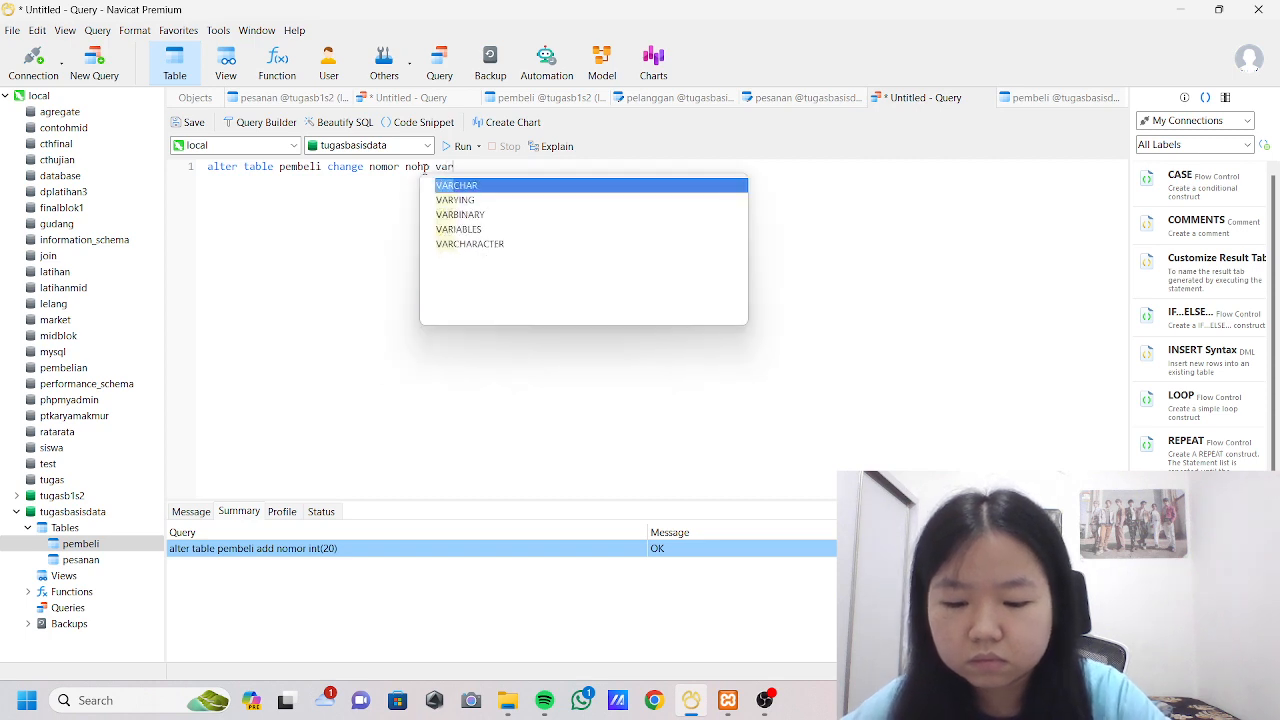
pyautogui.write('char(20')
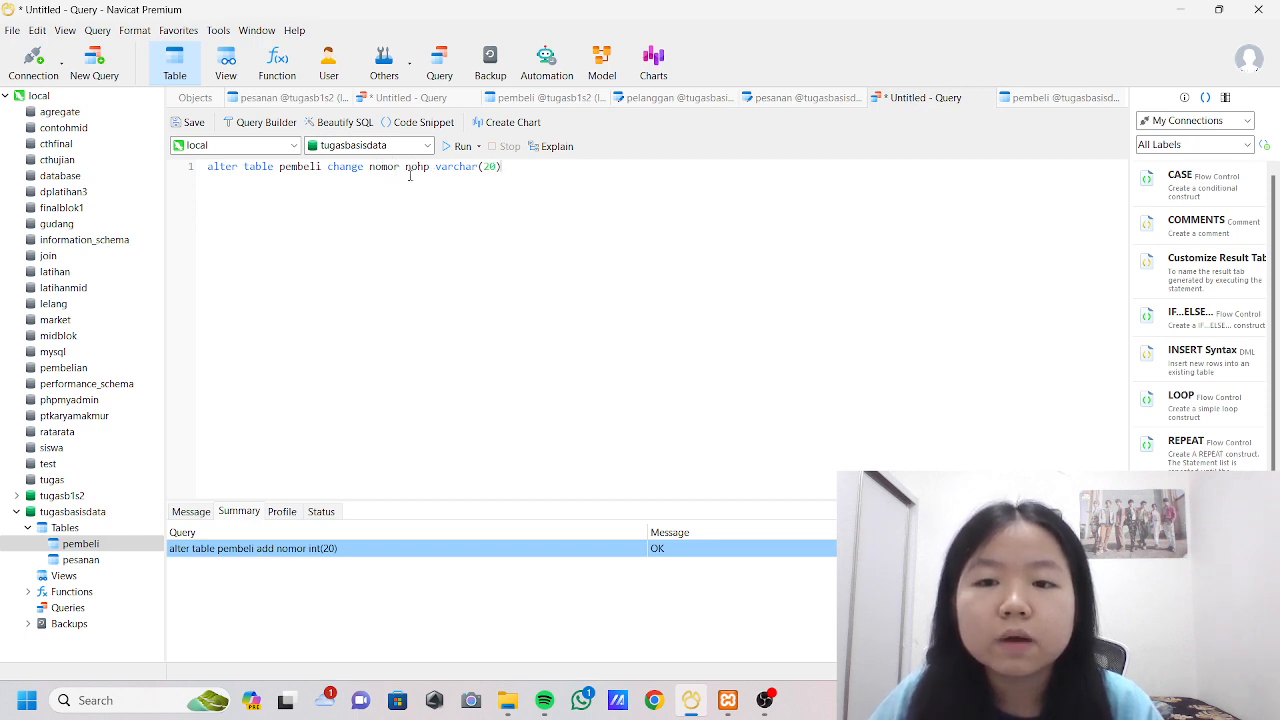
# Run the column change statement and refresh the opened pembeli table to check its columns.
pyautogui.click(460, 147)
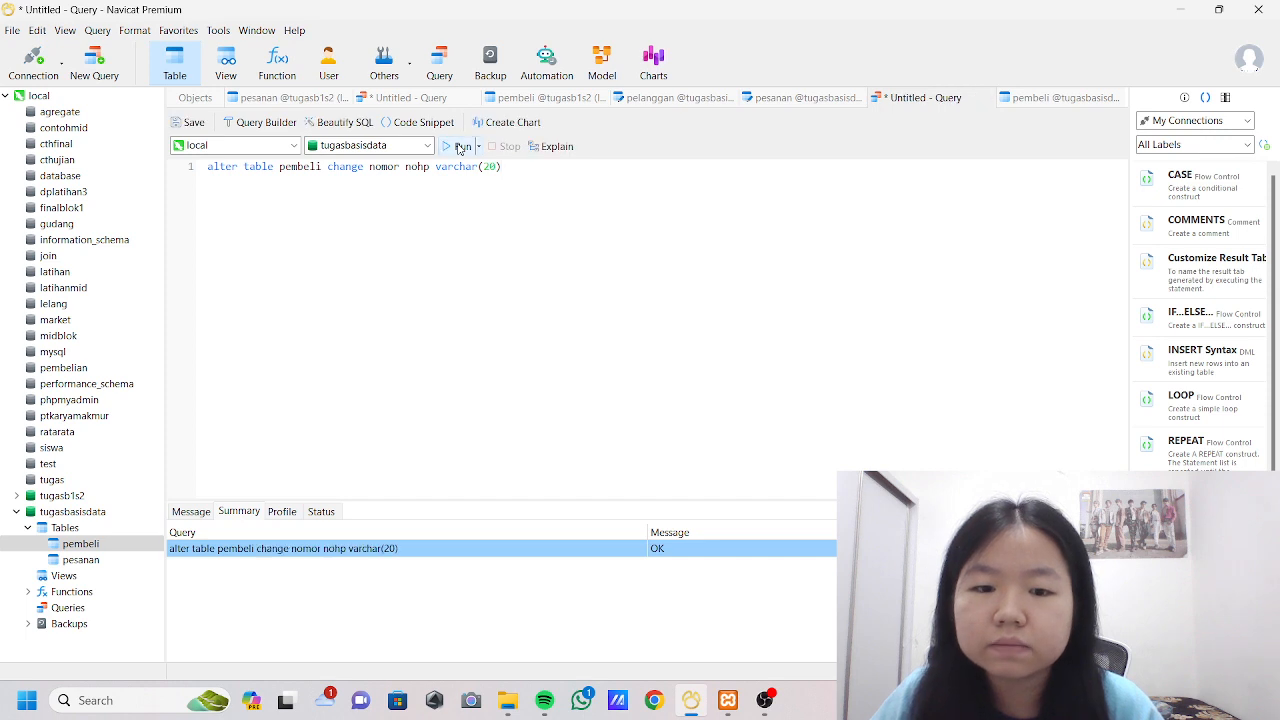
pyautogui.click(1050, 97)
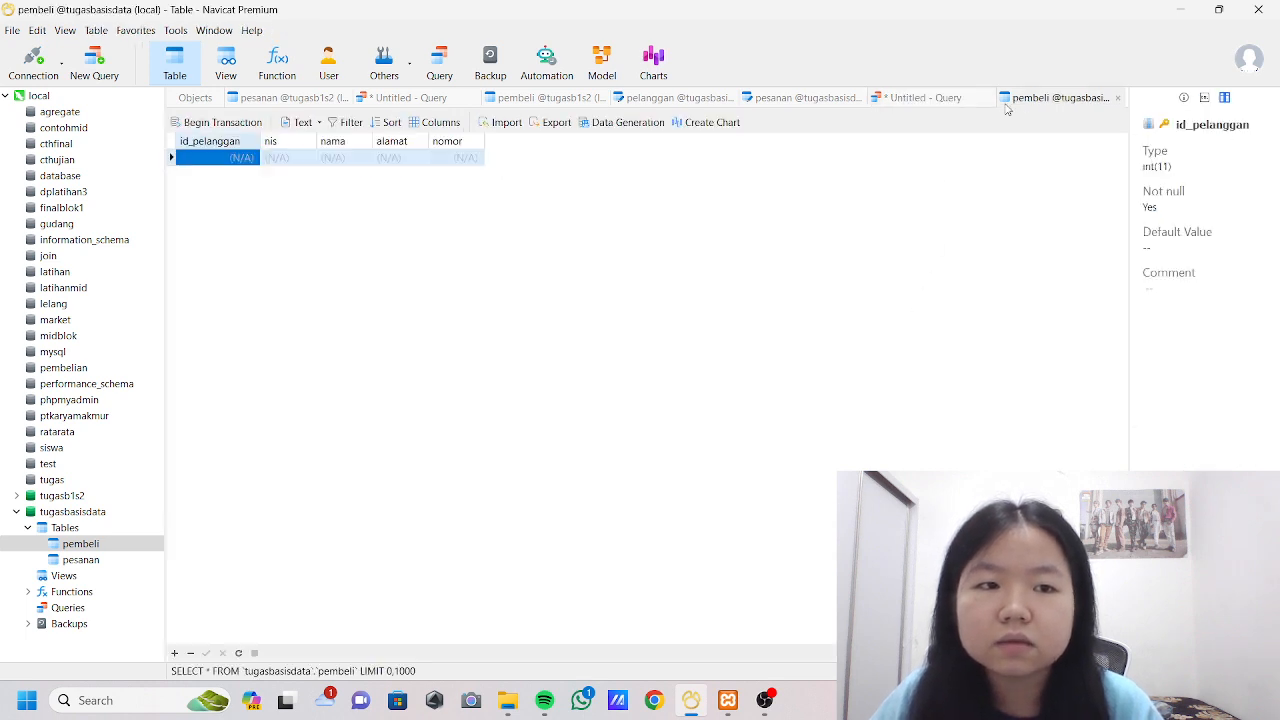
pyautogui.click(238, 653)
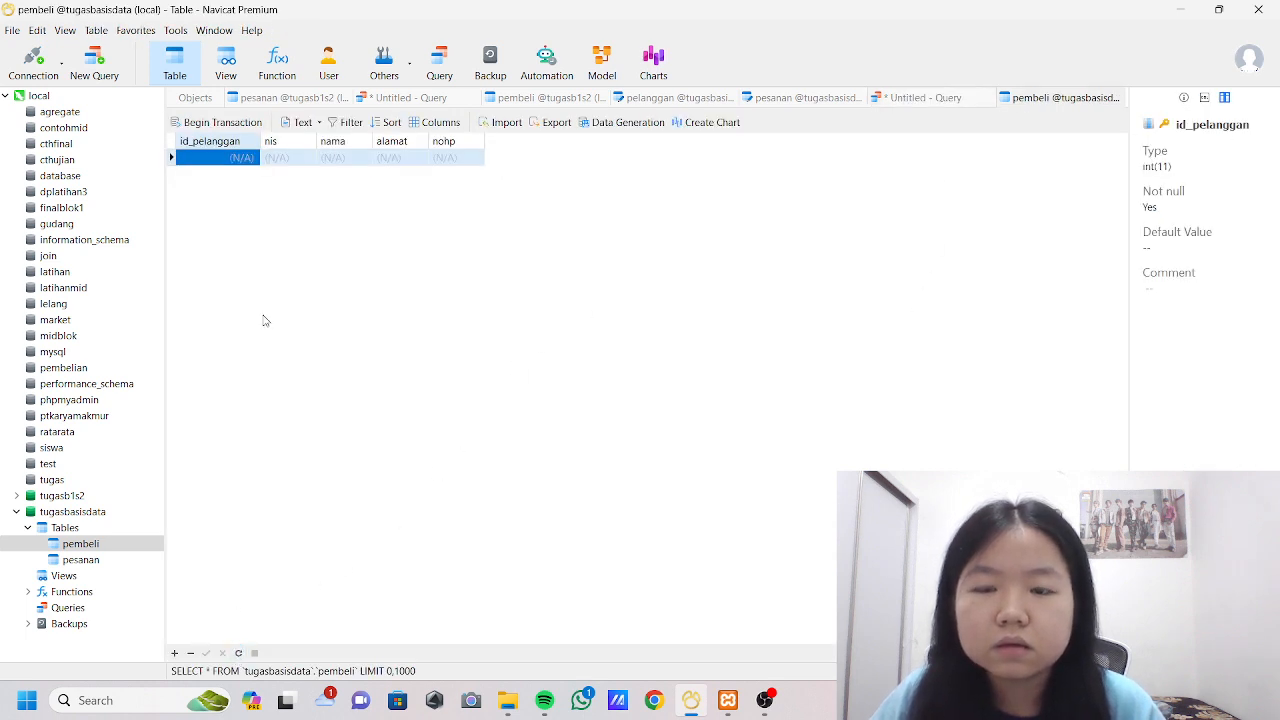
# Return to the query and rewrite it as "alter table pembeli drop nis".
pyautogui.click(918, 97)
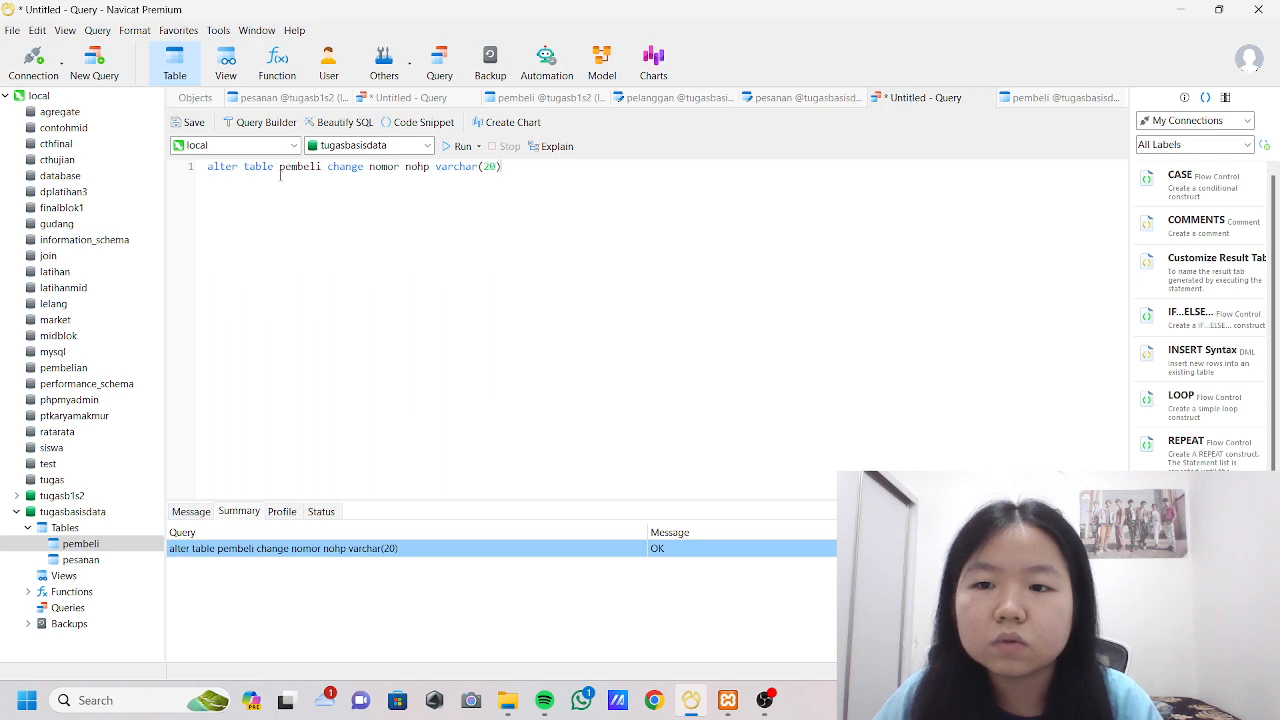
pyautogui.moveTo(280, 172); pyautogui.dragTo(502, 168)
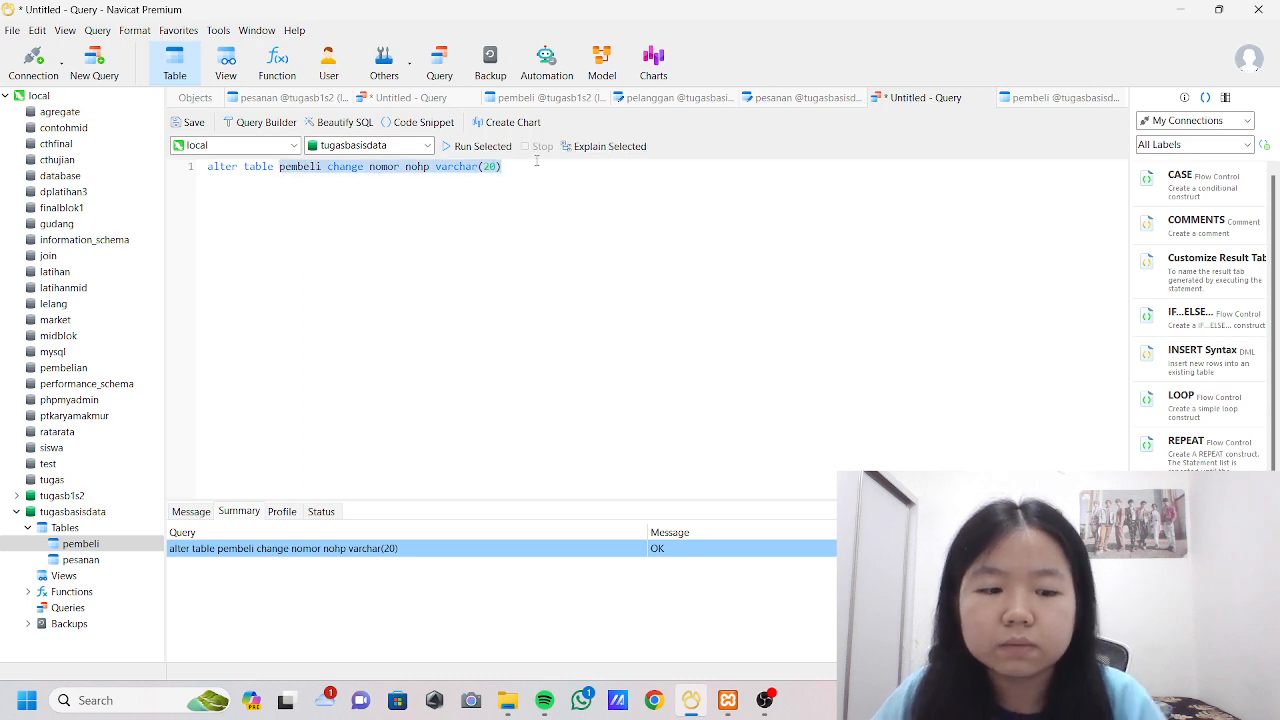
pyautogui.press('BackSpace')
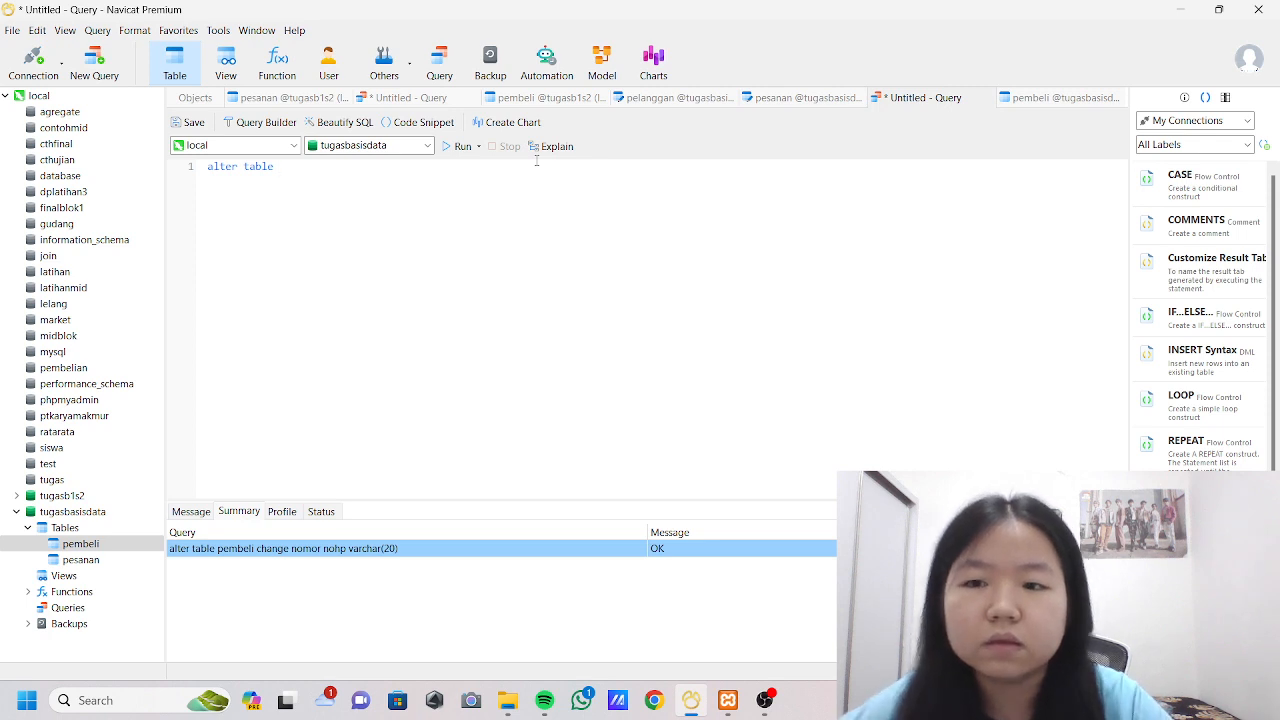
pyautogui.write('pembeli')
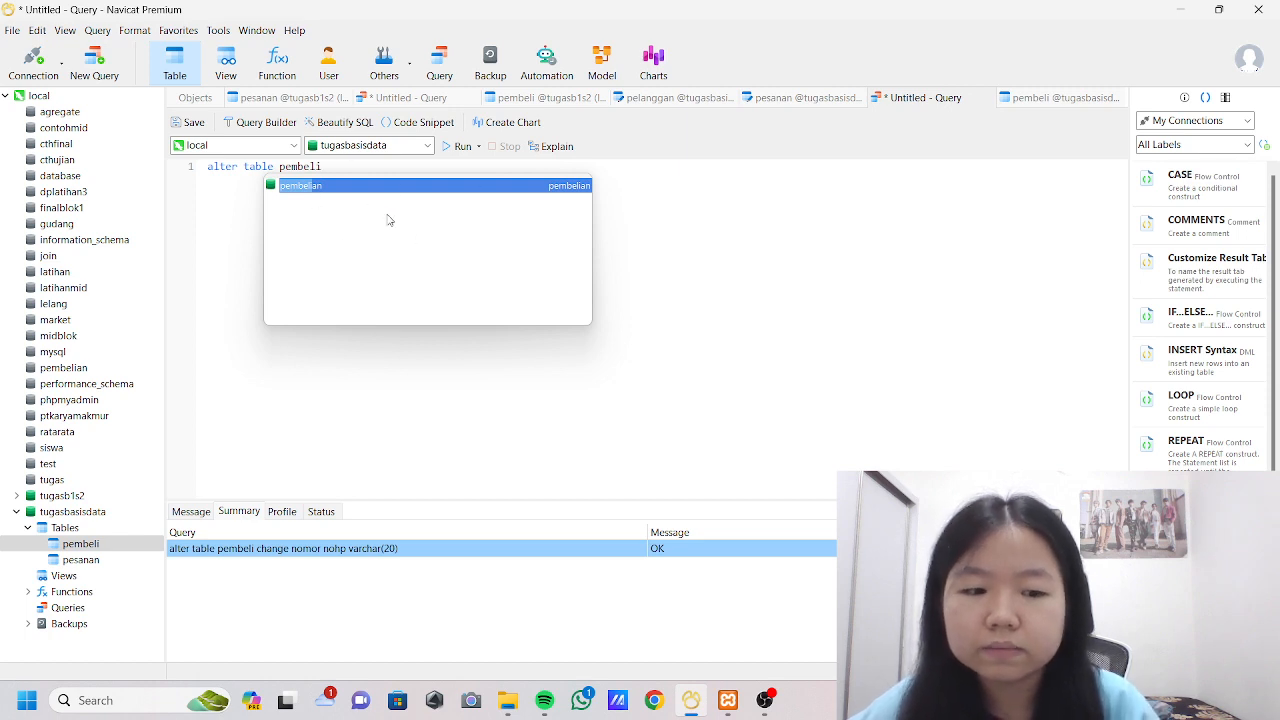
pyautogui.write(' drop ')
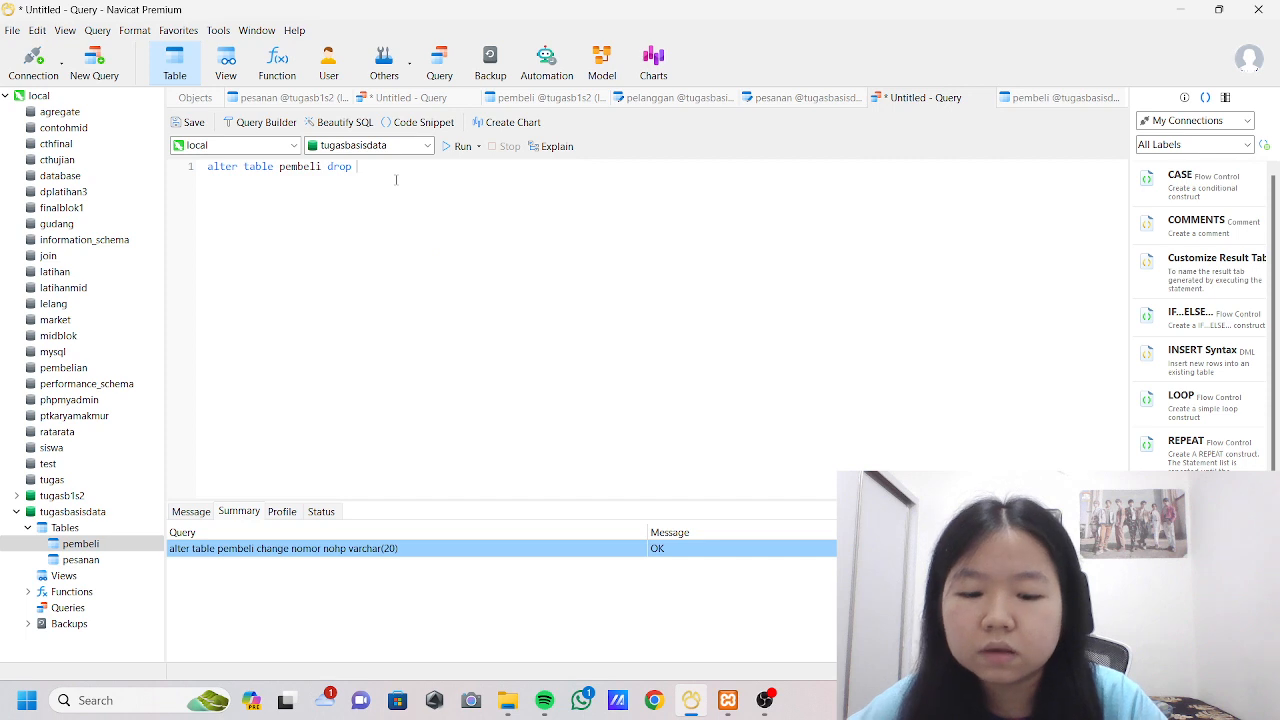
pyautogui.write('nis')
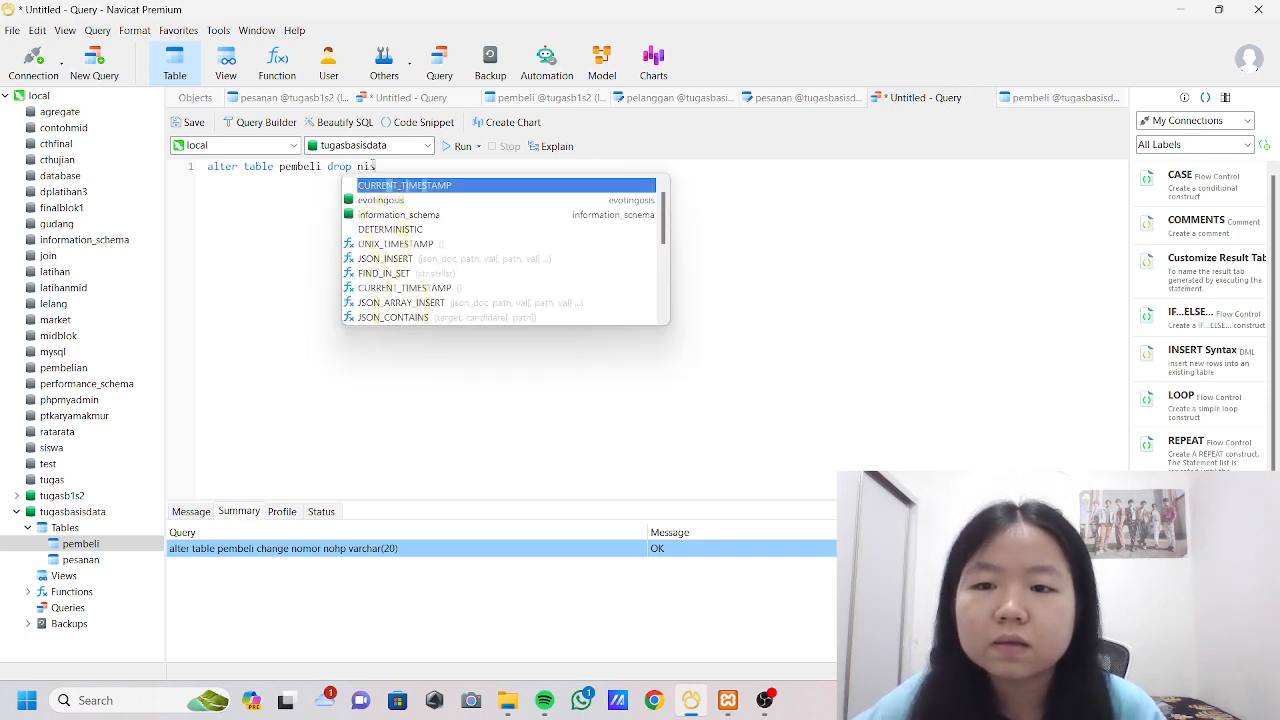
pyautogui.press('Escape')
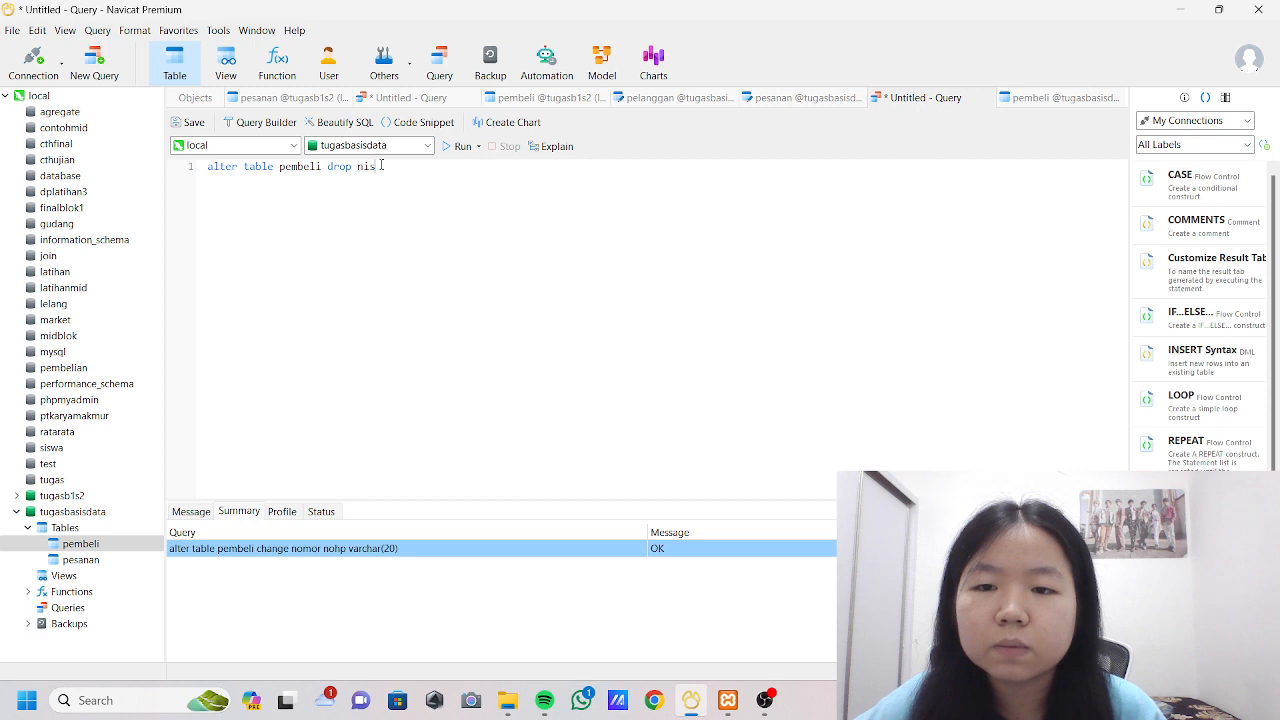
# Run the statement that drops the nis column and refresh the opened pembeli table to check its columns.
pyautogui.click(457, 150)
pyautogui.click(1048, 97)
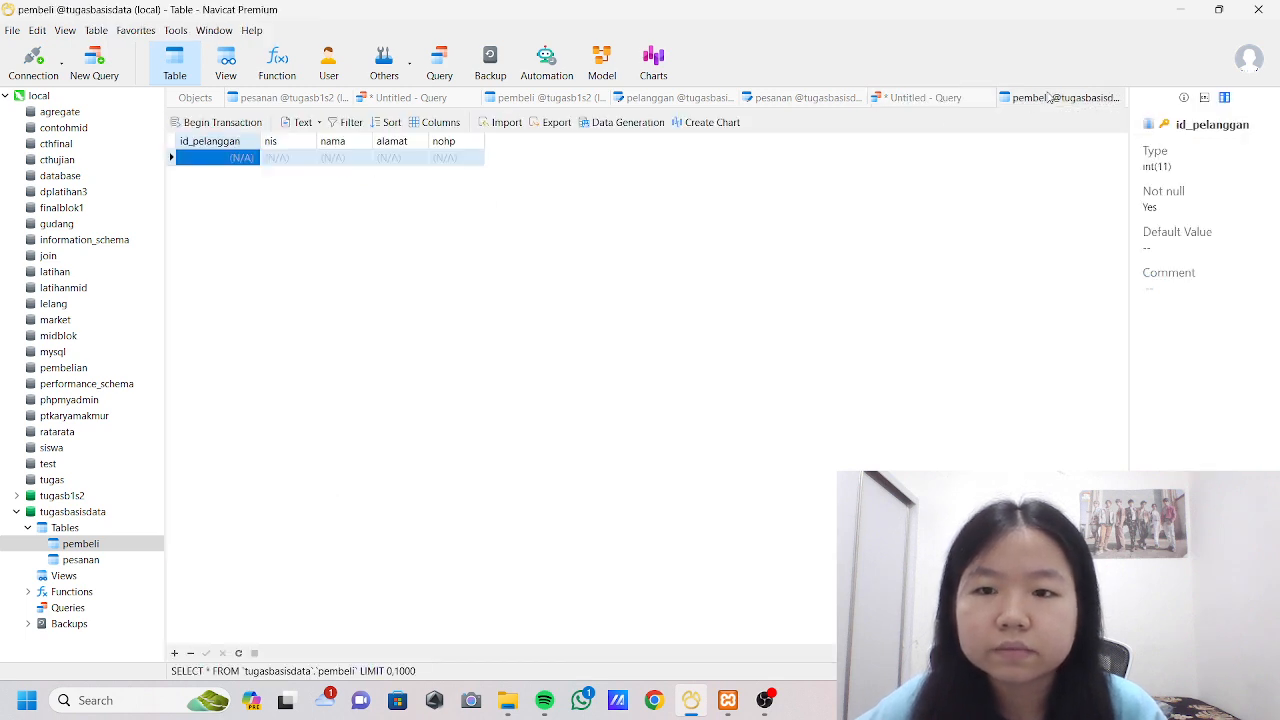
pyautogui.click(238, 653)
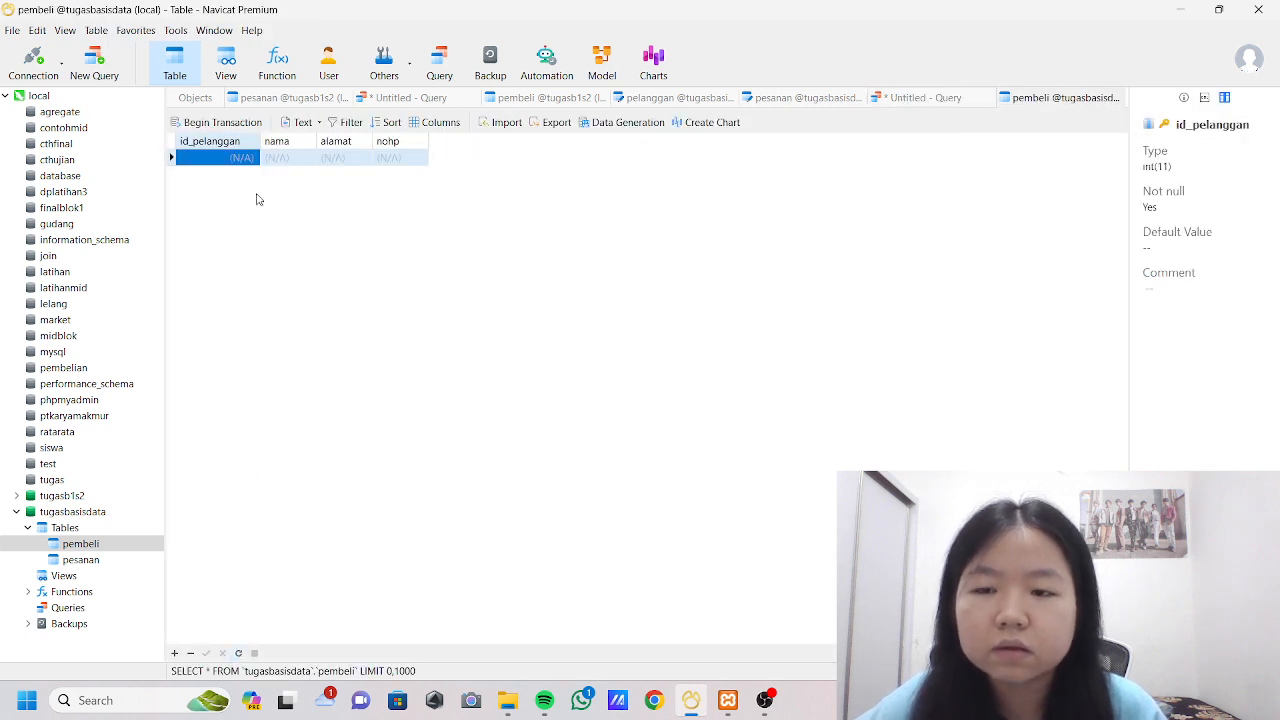
# Return to the query and replace its statement with "drop table pembeli", leaving it unexecuted.
pyautogui.click(909, 96)
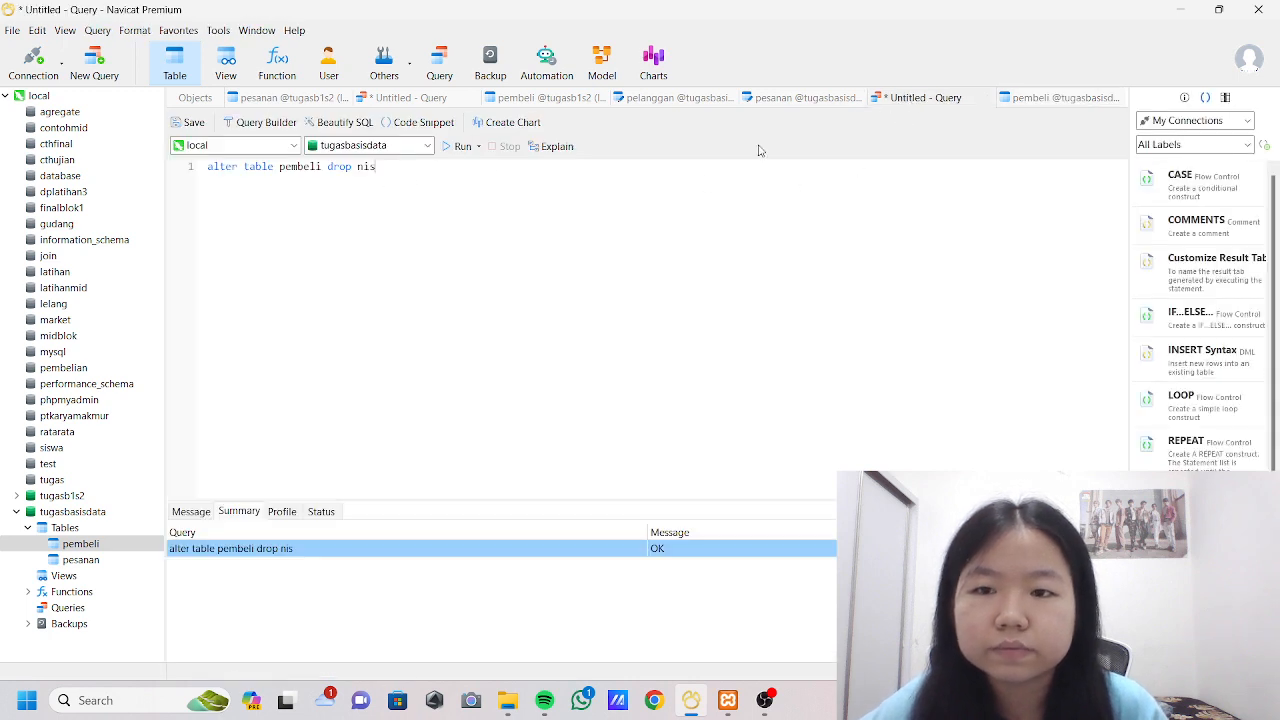
pyautogui.moveTo(207, 166); pyautogui.dragTo(390, 167)
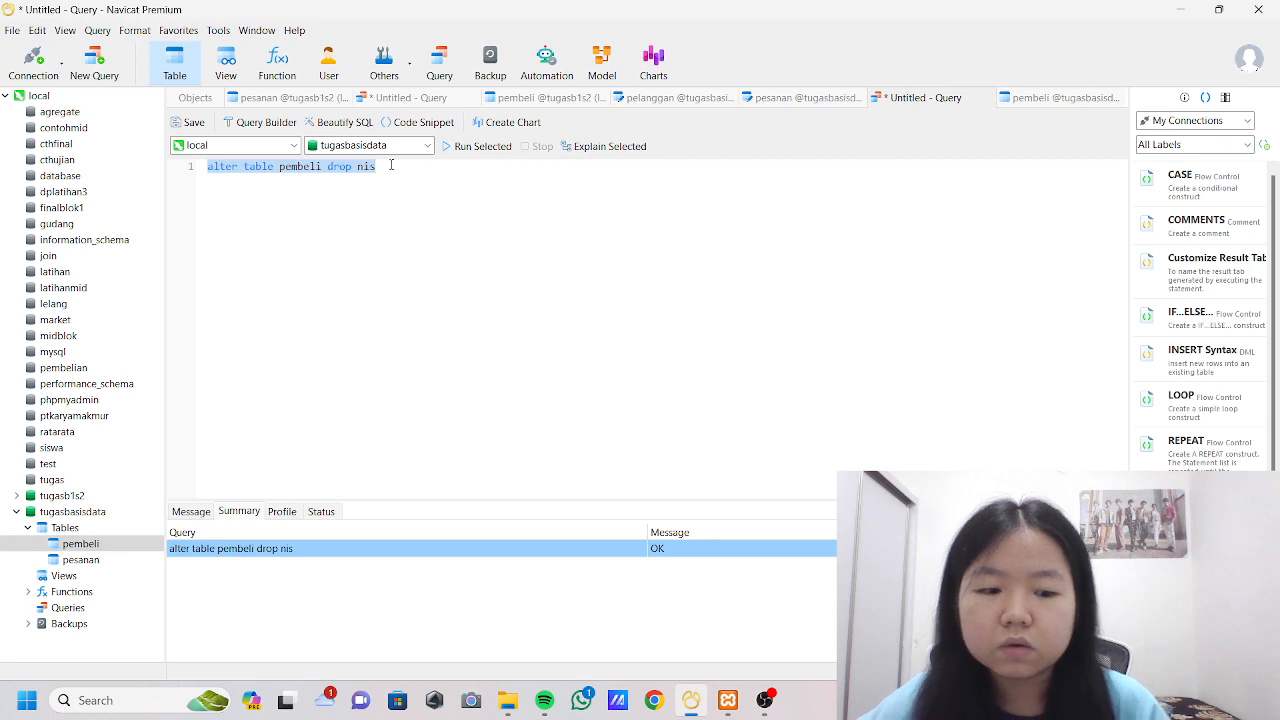
pyautogui.press('BackSpace')
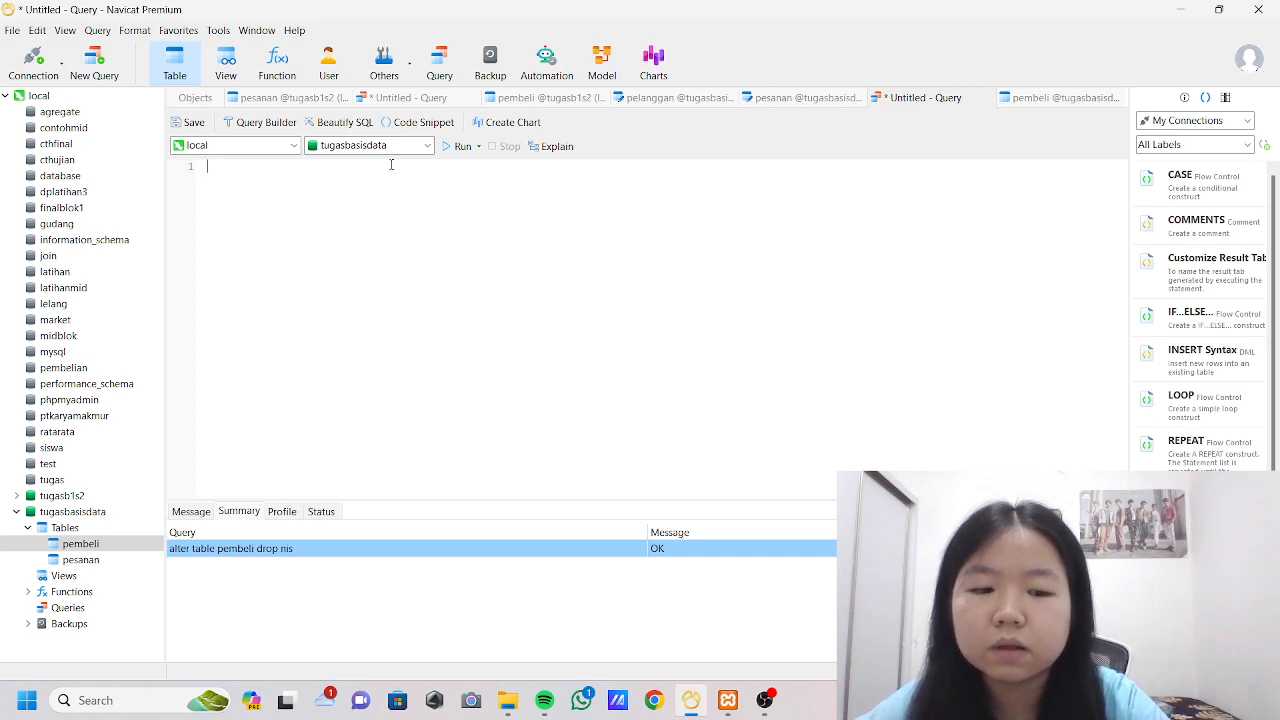
pyautogui.write('drop')
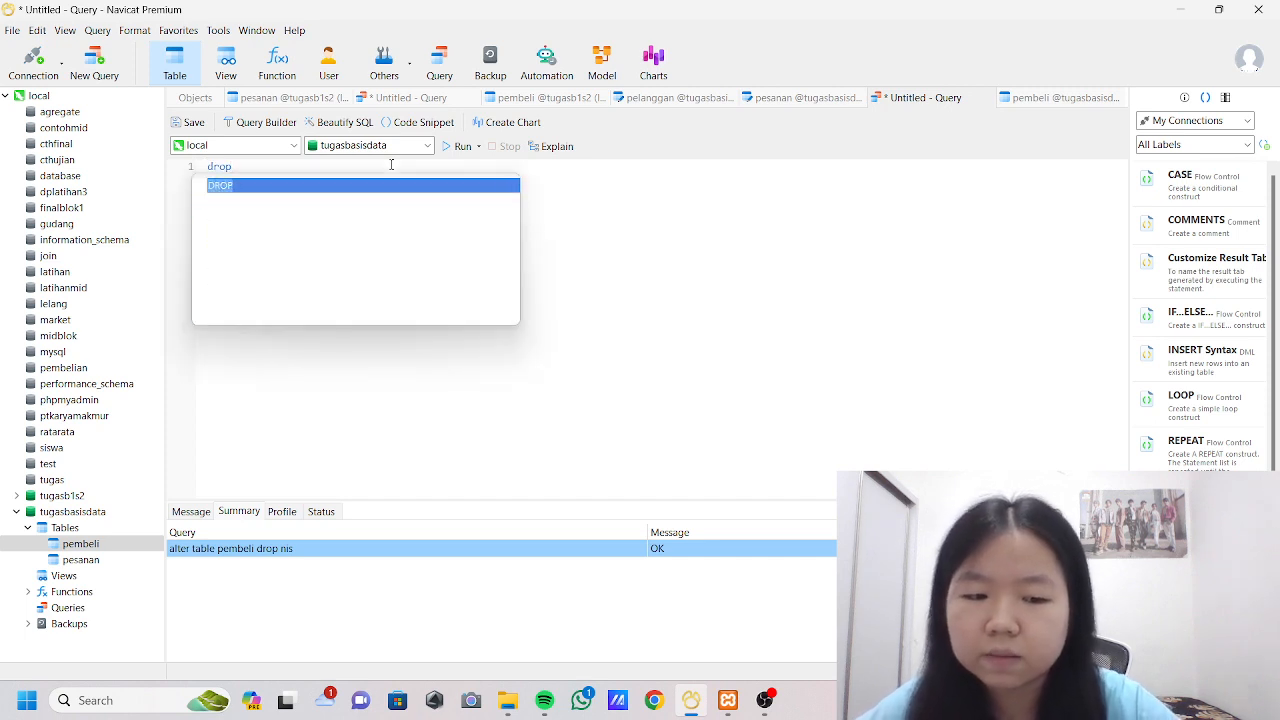
pyautogui.write(' table')
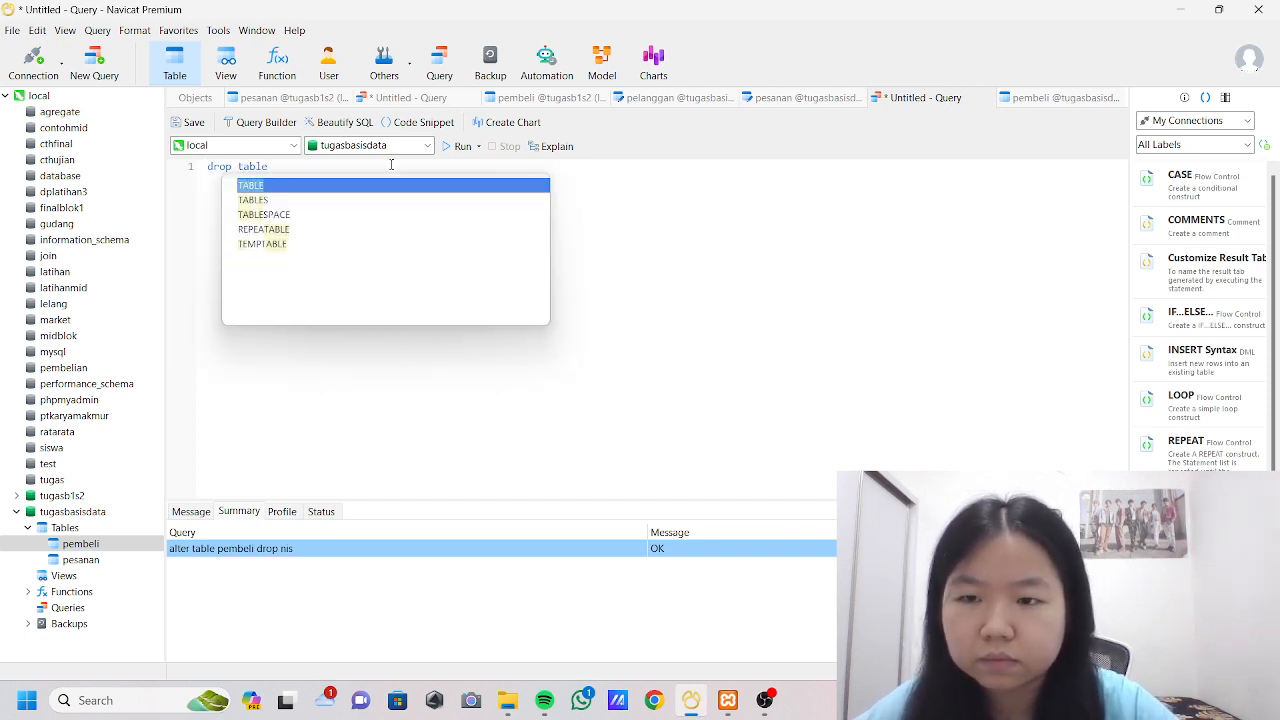
pyautogui.write(' pembeli')
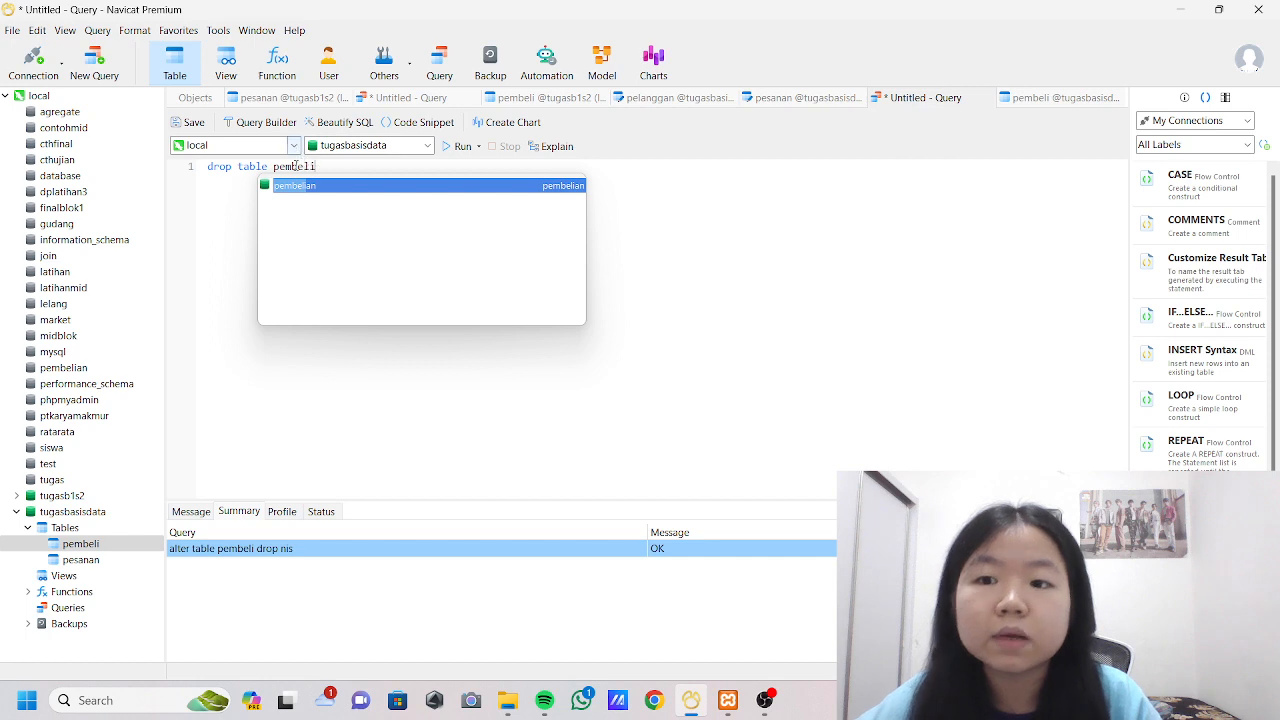
pyautogui.click(214, 220)
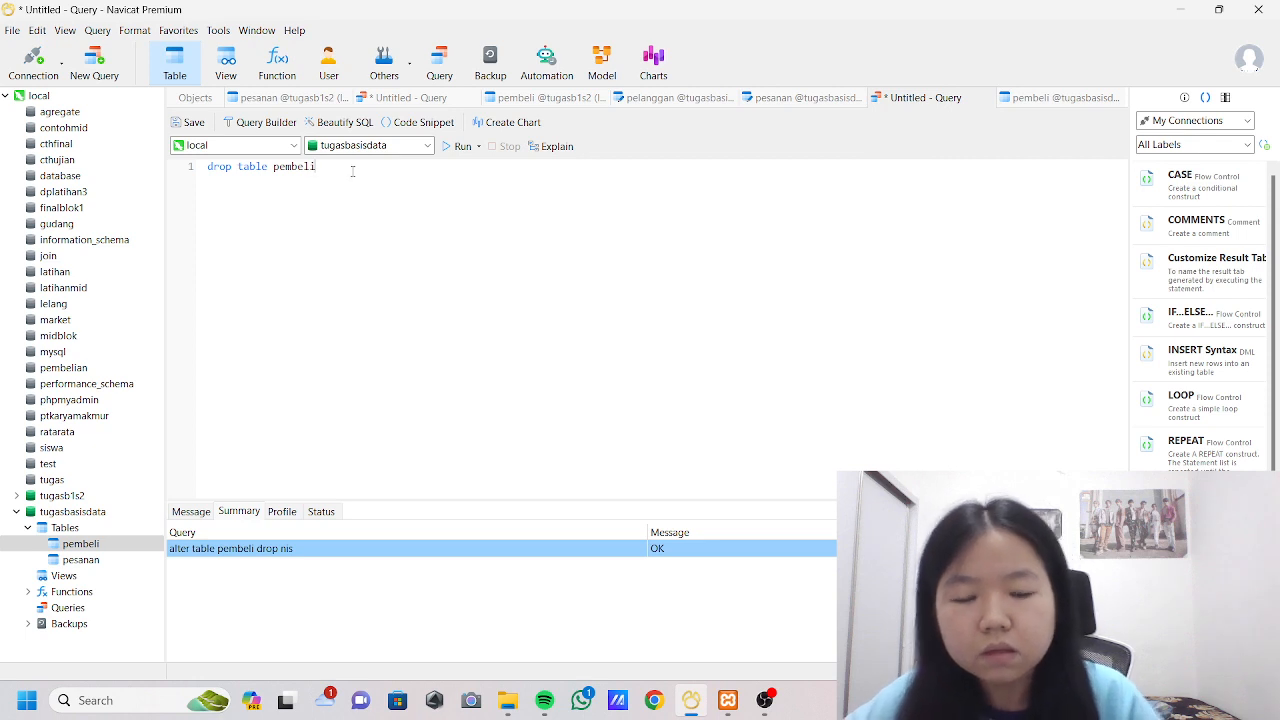
# Clear the query and write "insert into pembeli(nama,alamat,nohp)" as its first line.
pyautogui.press('BackSpace')
pyautogui.press('BackSpace')
pyautogui.press('BackSpace')
pyautogui.press('BackSpace')
pyautogui.press('BackSpace')
pyautogui.press('BackSpace')
pyautogui.press('BackSpace')
pyautogui.press('BackSpace')
pyautogui.press('BackSpace')
pyautogui.press('BackSpace')
pyautogui.press('BackSpace')
pyautogui.press('BackSpace')
pyautogui.press('BackSpace')
pyautogui.press('BackSpace')
pyautogui.press('BackSpace')
pyautogui.press('BackSpace')
pyautogui.press('BackSpace')
pyautogui.press('BackSpace')
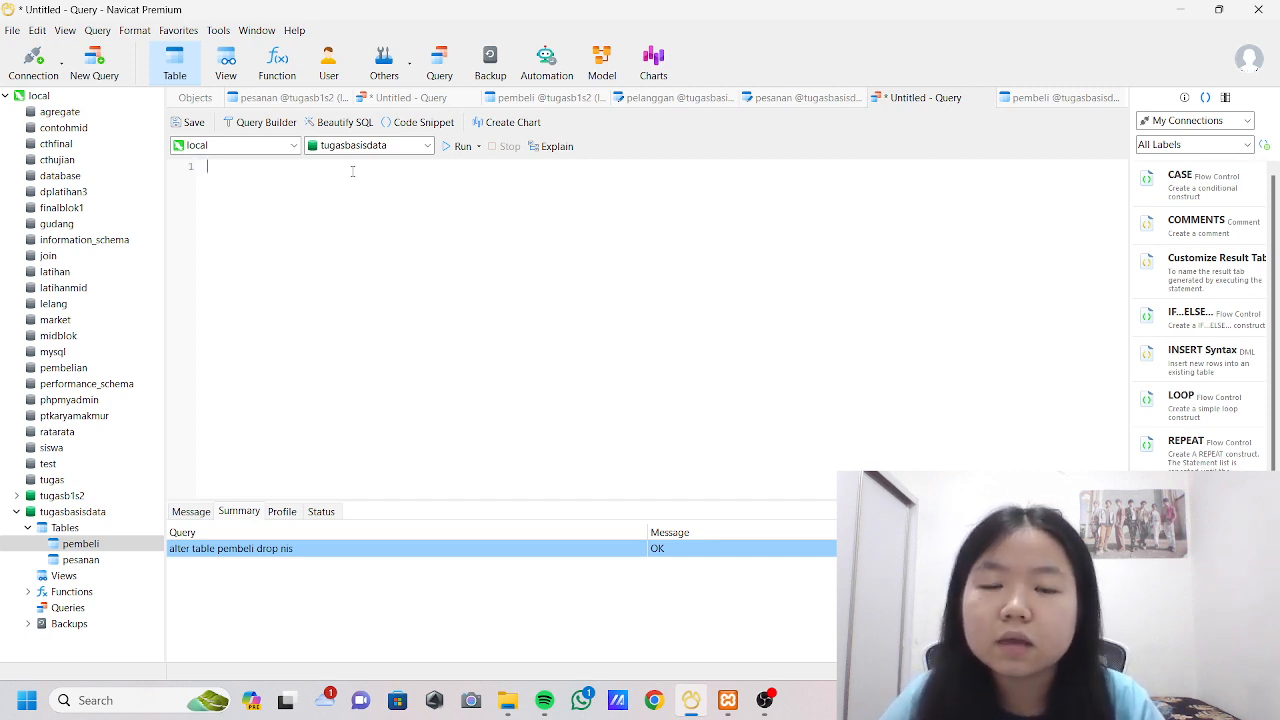
pyautogui.write('i')
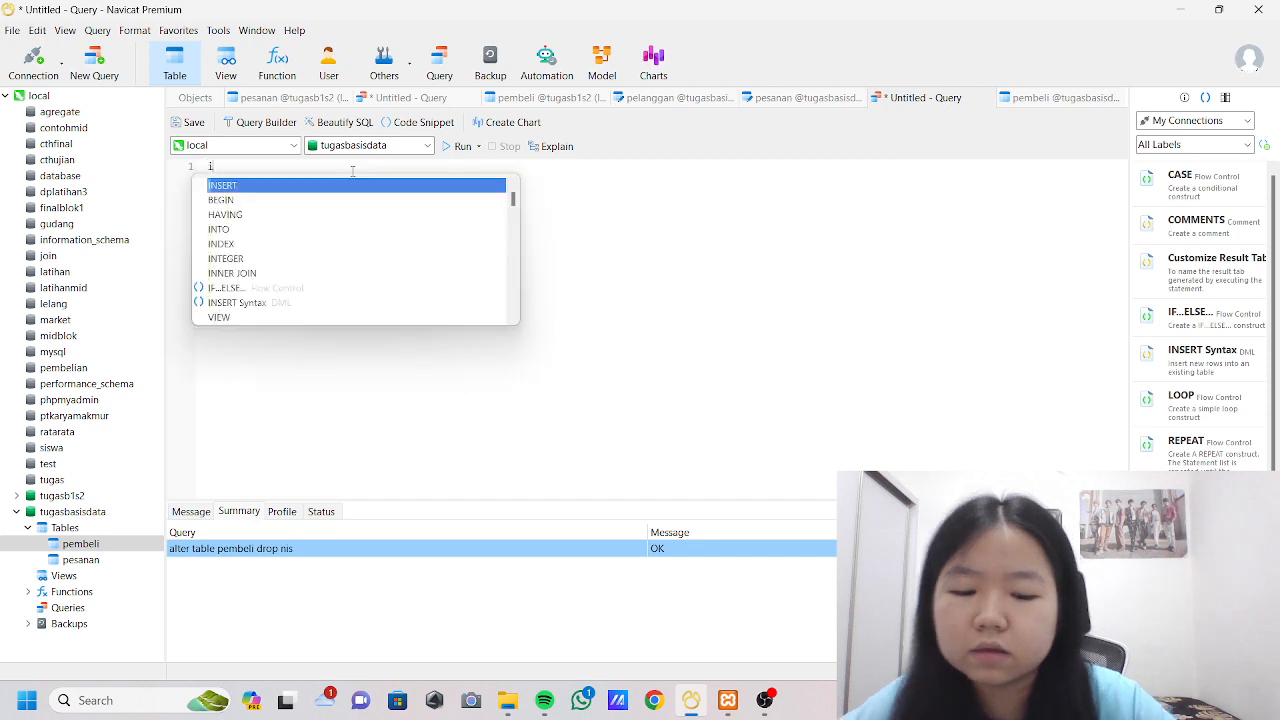
pyautogui.write('nsert')
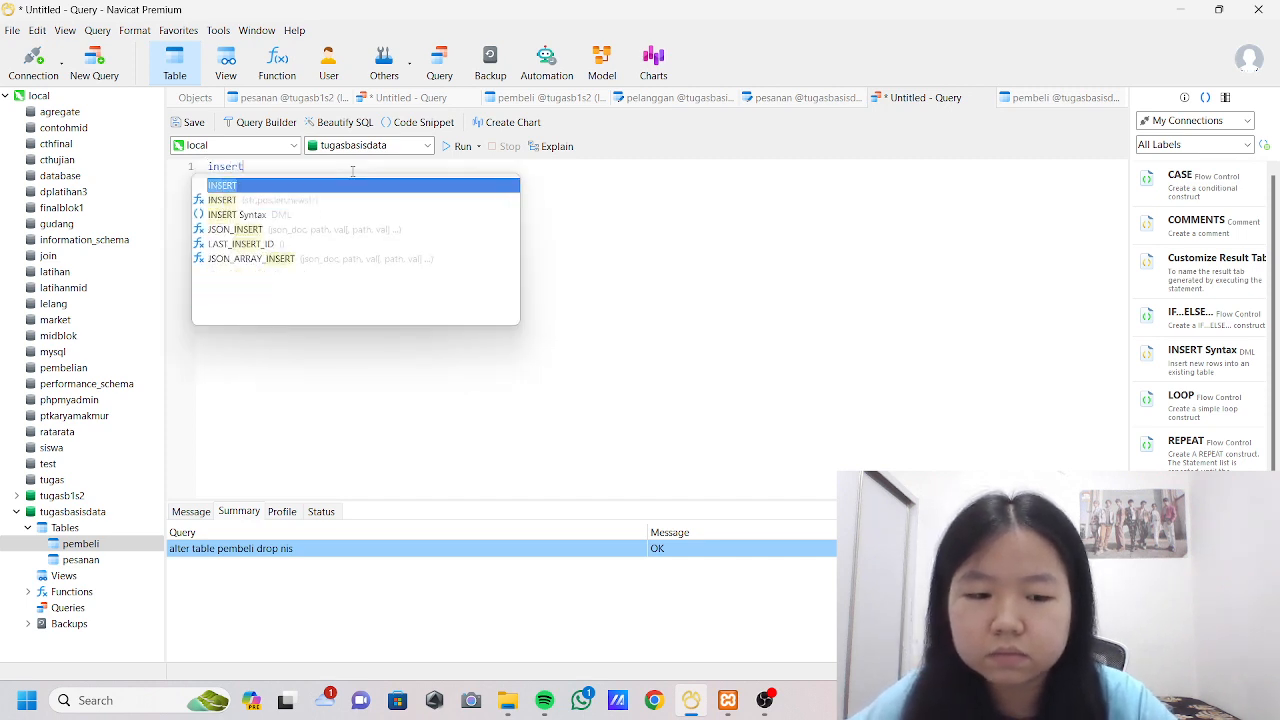
pyautogui.write(' into pembeli')
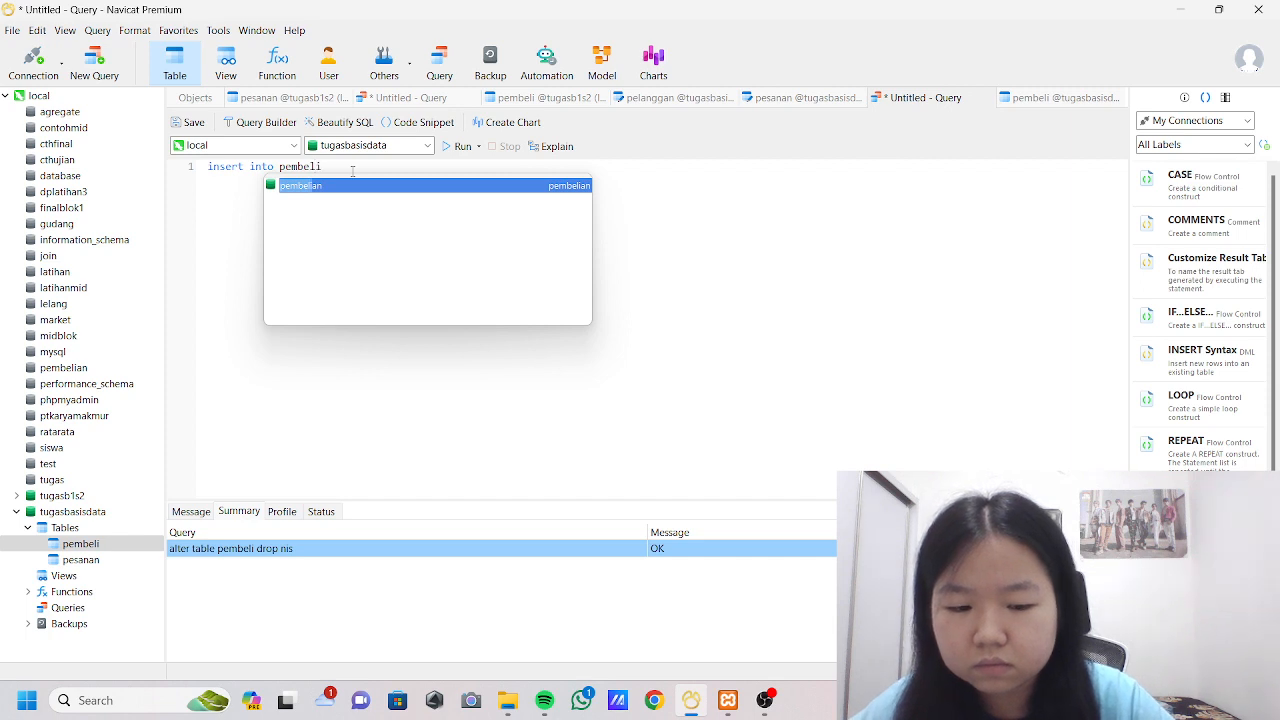
pyautogui.write('(nama')
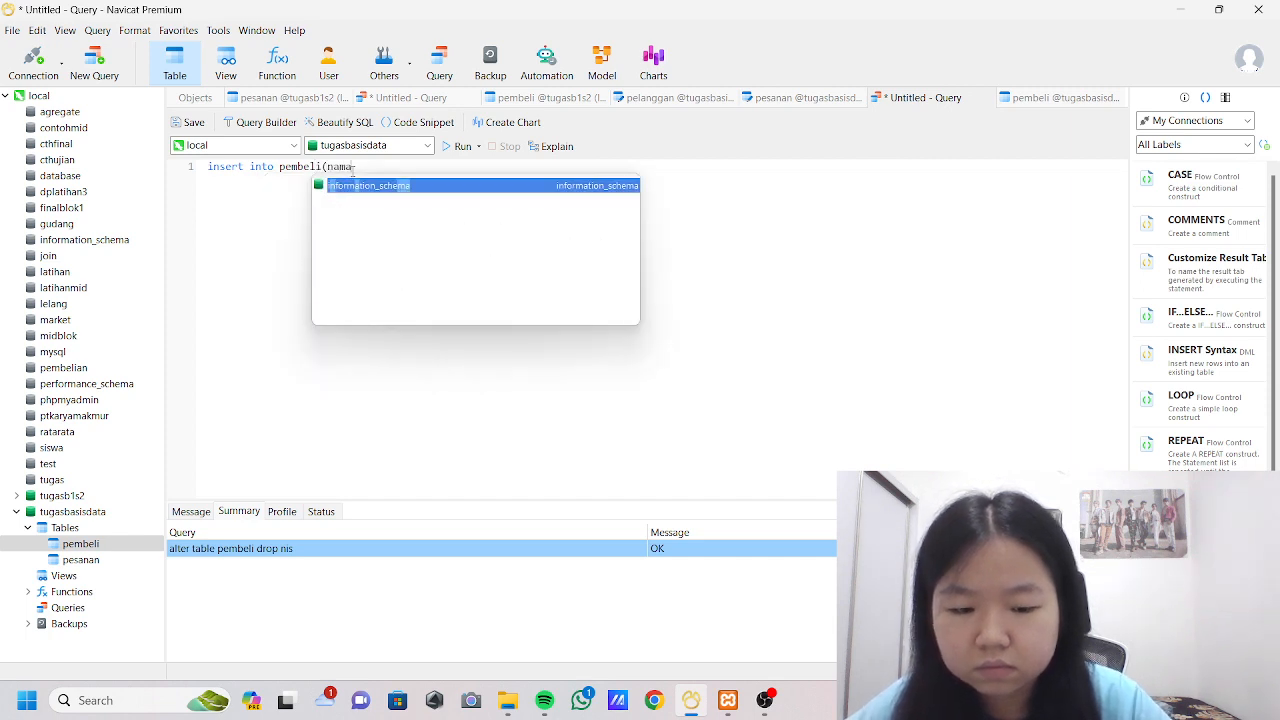
pyautogui.write(',alamat')
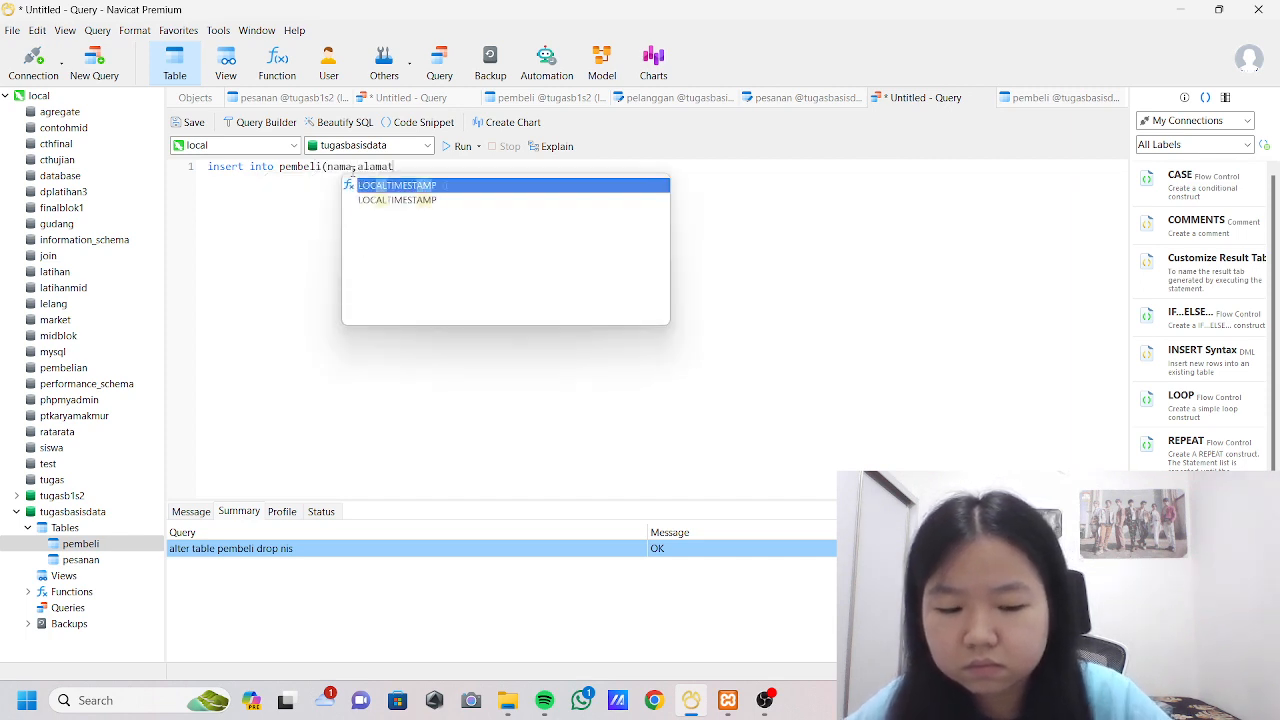
pyautogui.write('.')
pyautogui.press('BackSpace')
pyautogui.write(',')
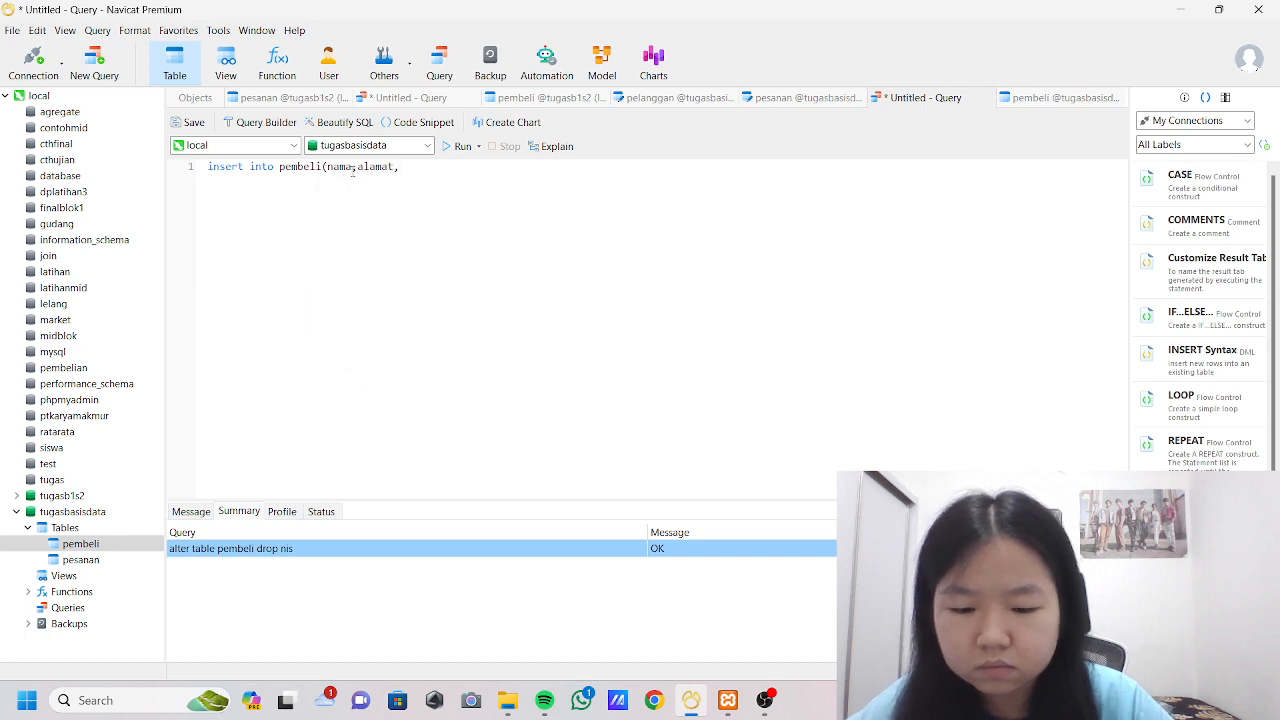
pyautogui.write('nohp')
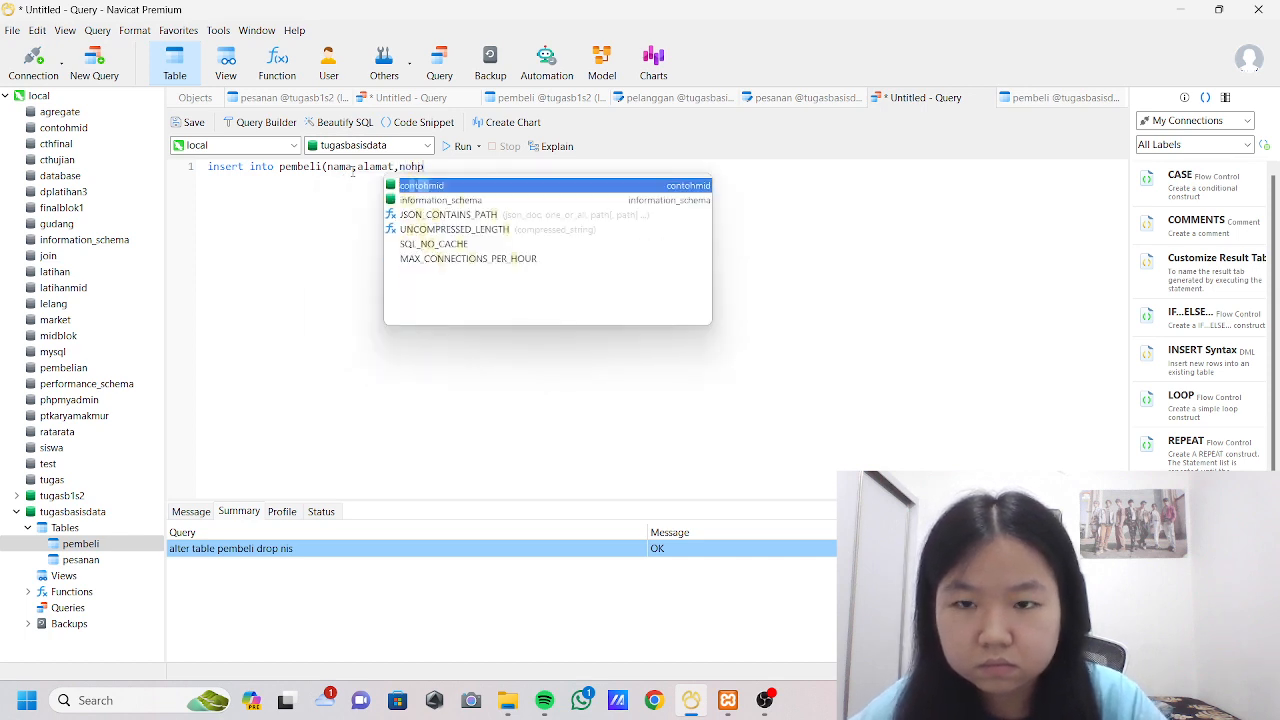
pyautogui.write(') ')
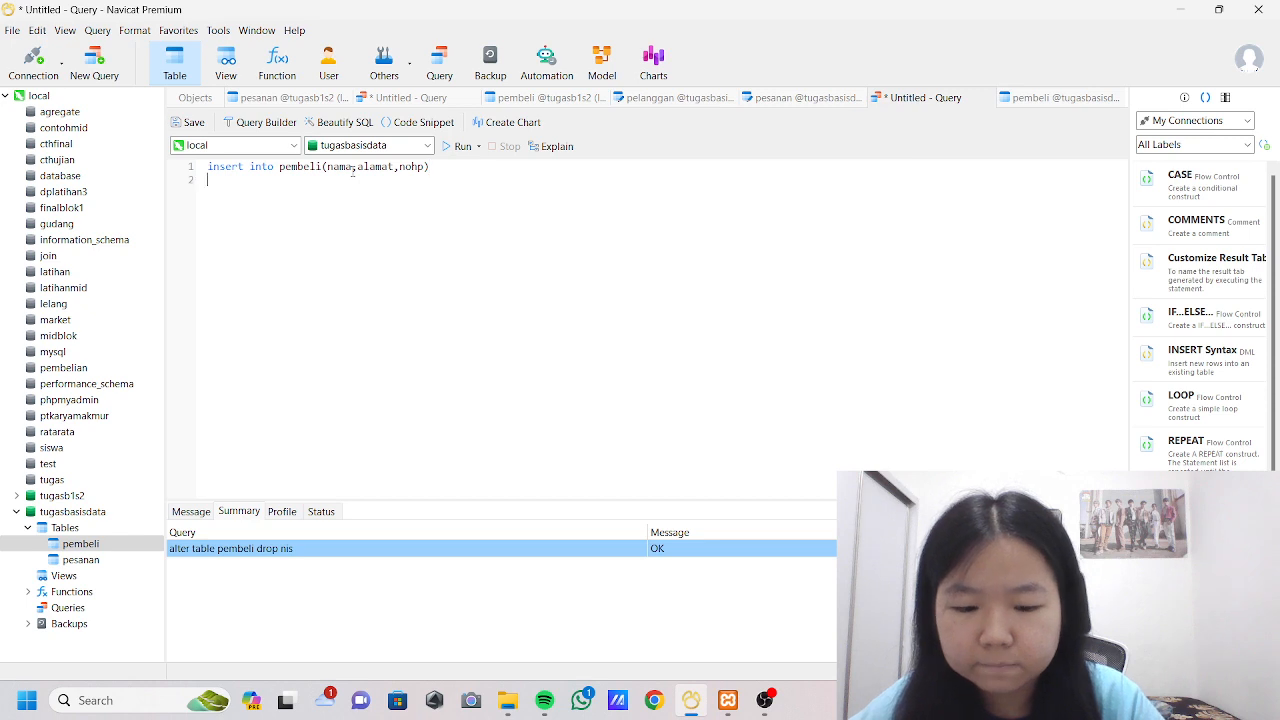
pyautogui.write('values')
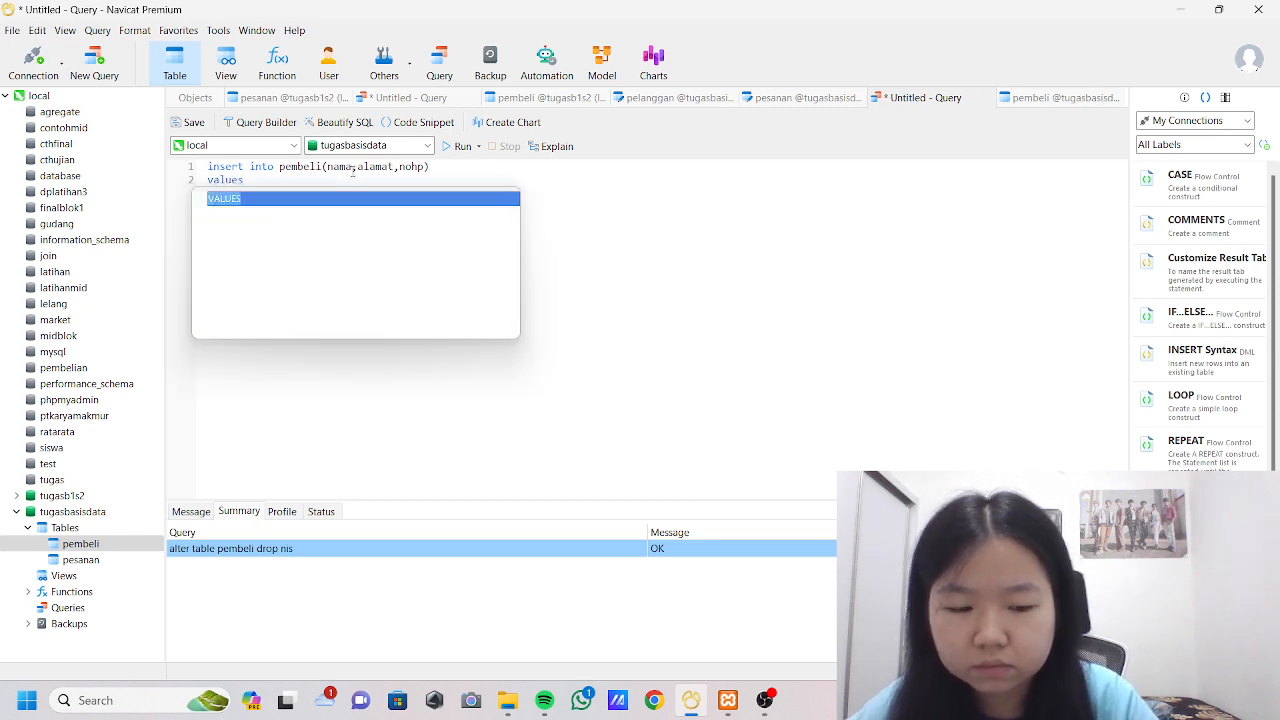
# Add a VALUES line to the insert statement and start the first record on line 3 with the buyer's quoted name.
pyautogui.press('Return')
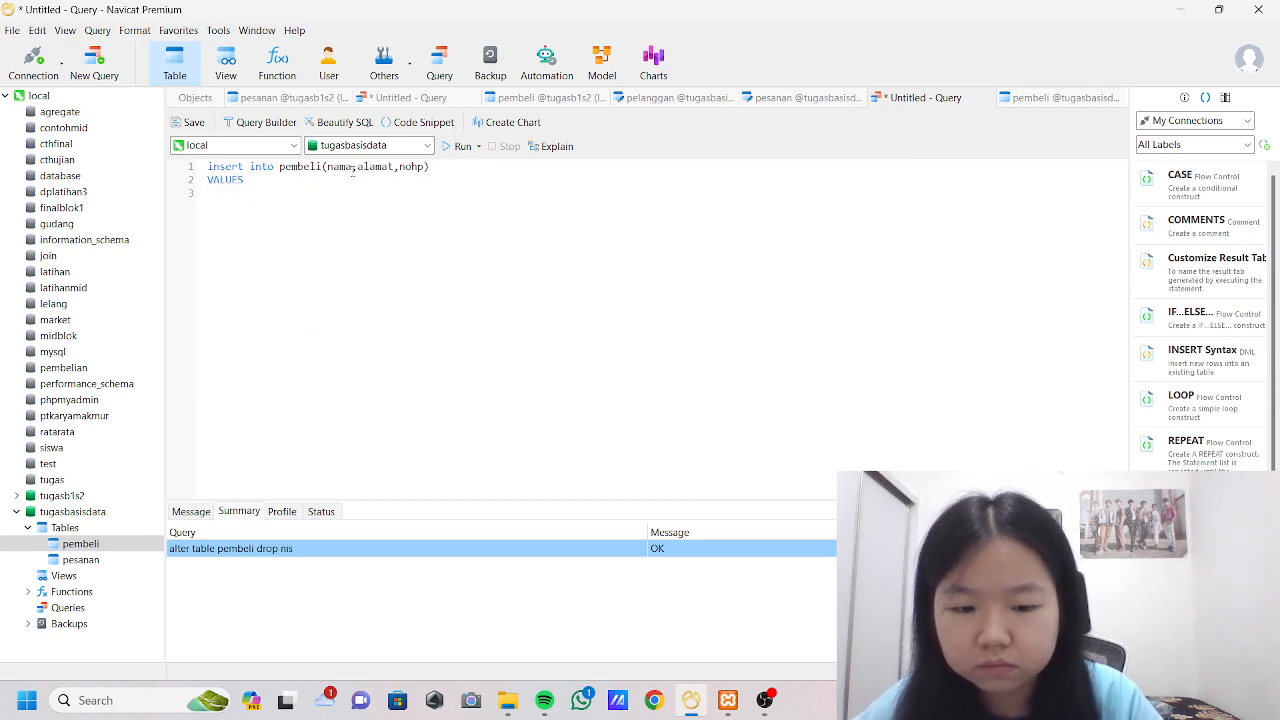
pyautogui.write('(dina')
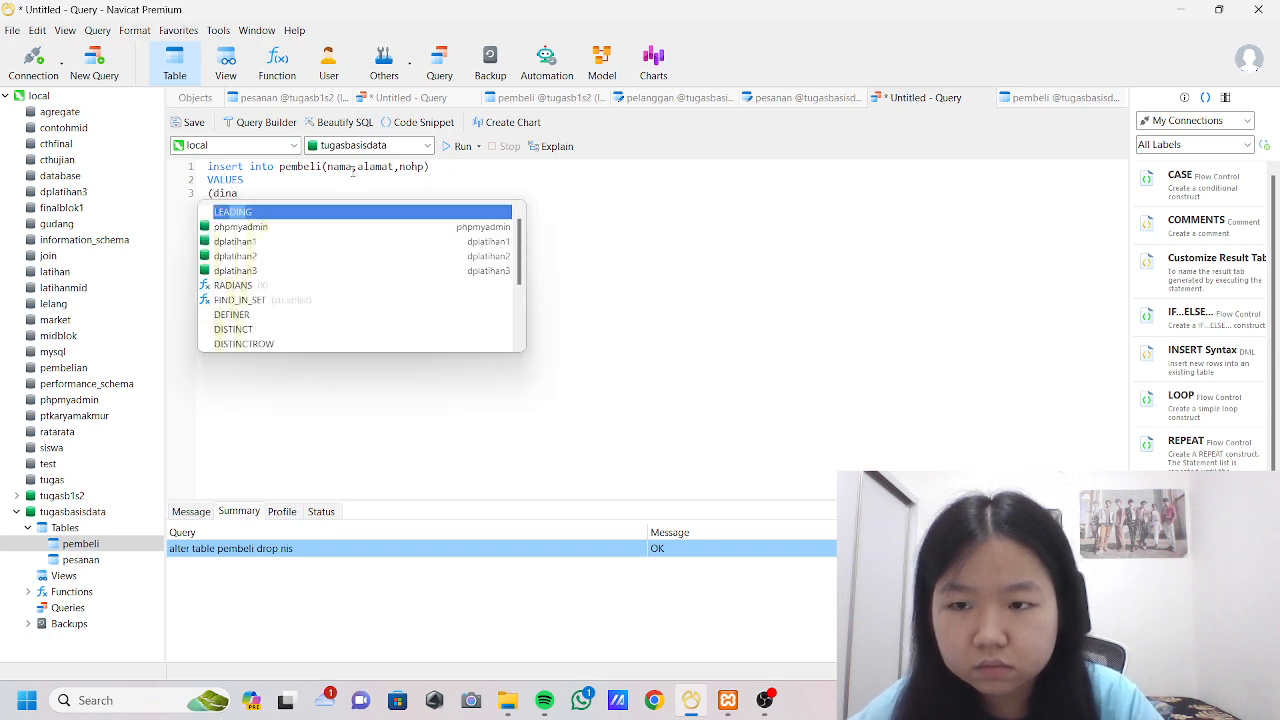
pyautogui.press('Escape')
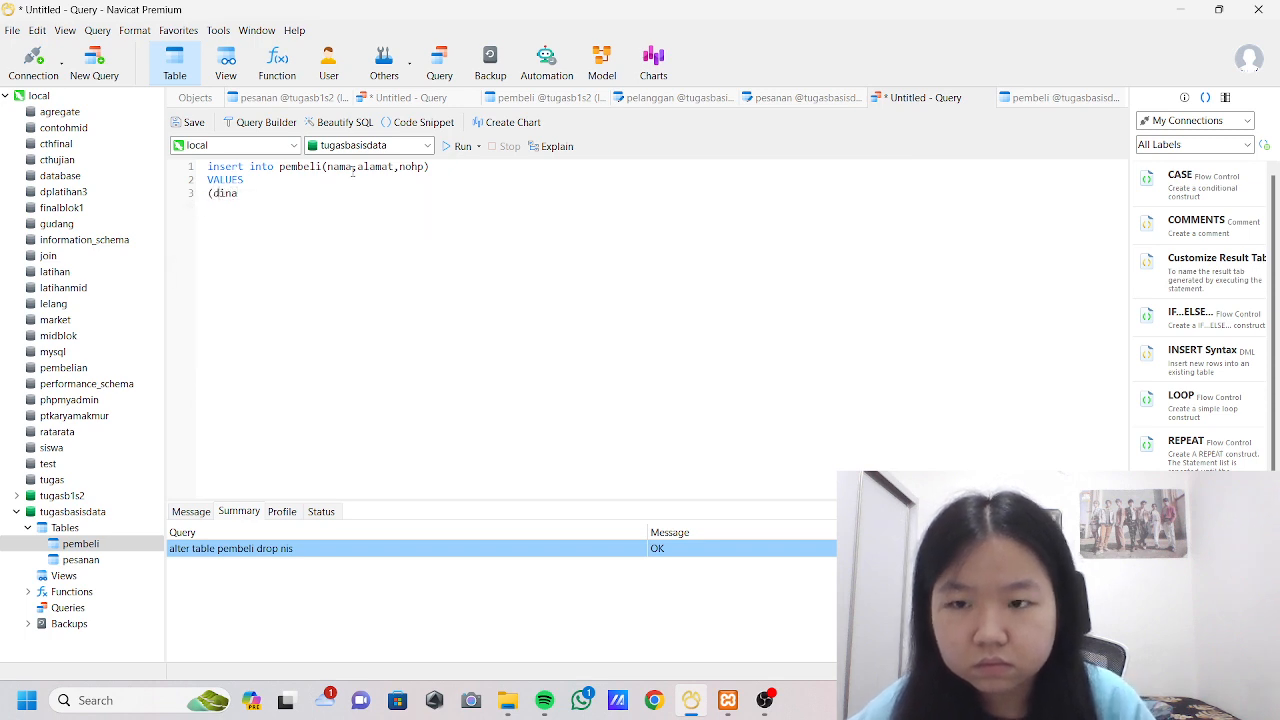
pyautogui.write("'dina")
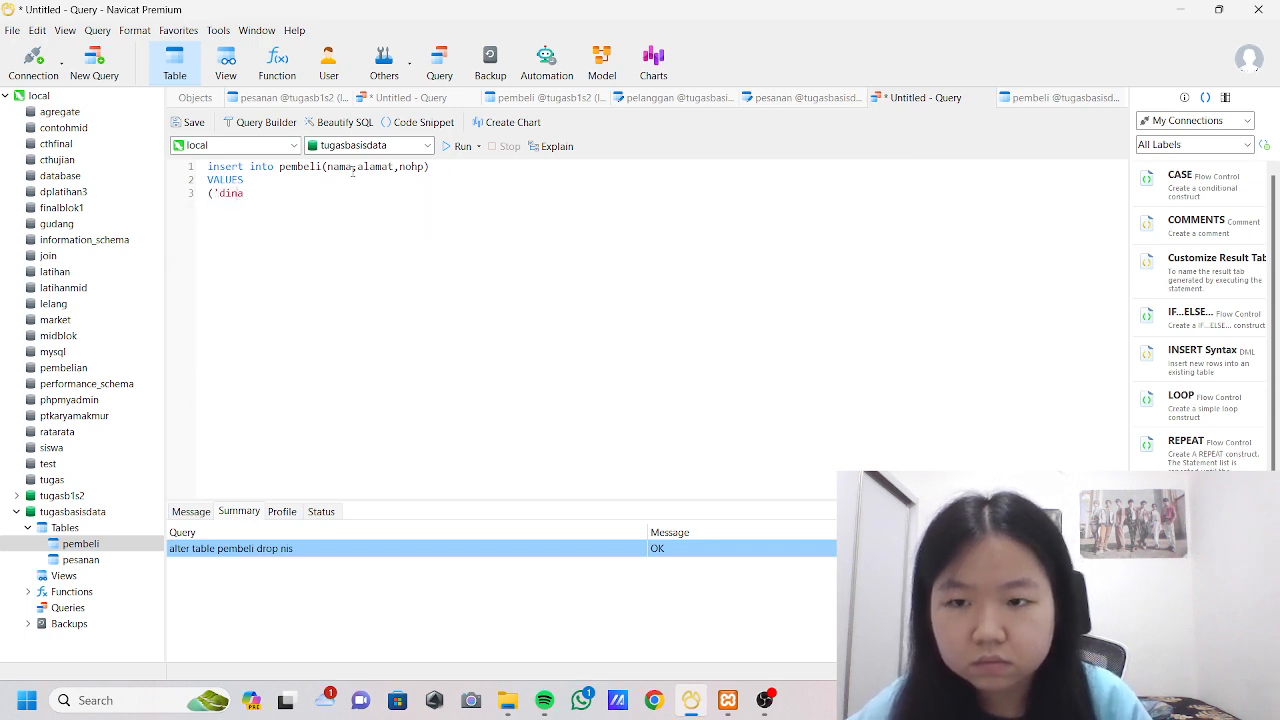
pyautogui.write("'")
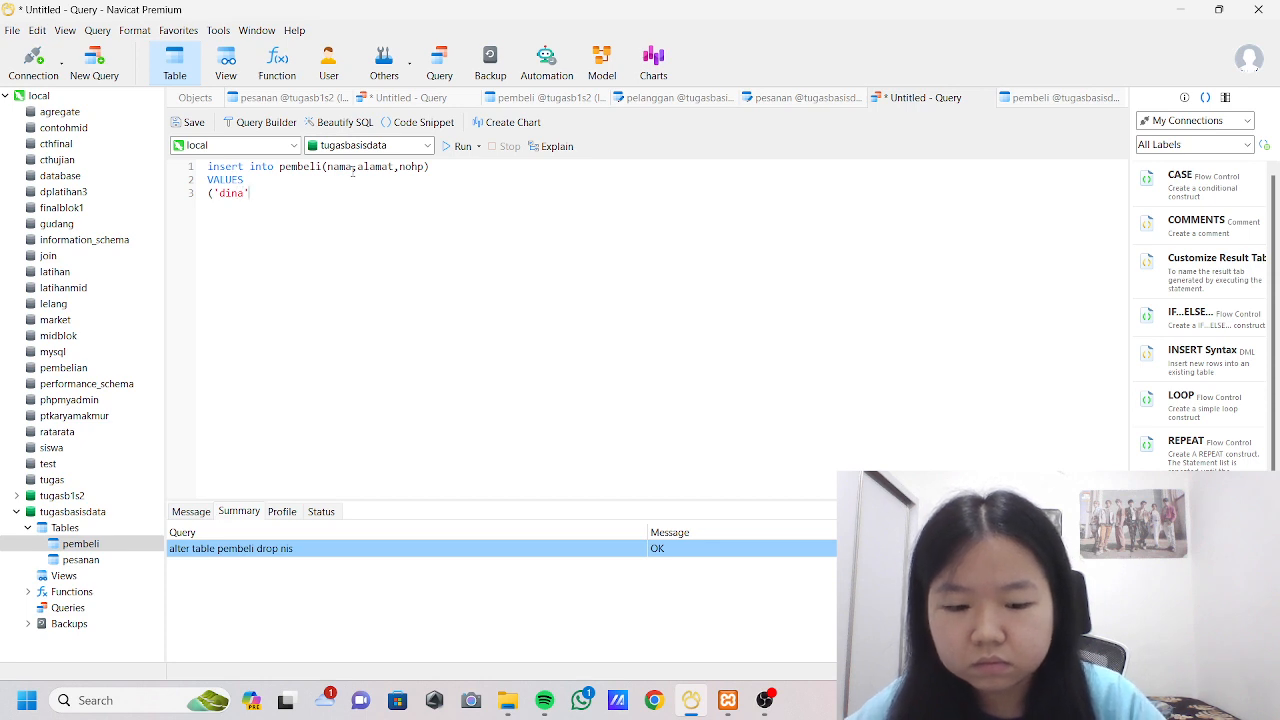
pyautogui.write(",'ba")
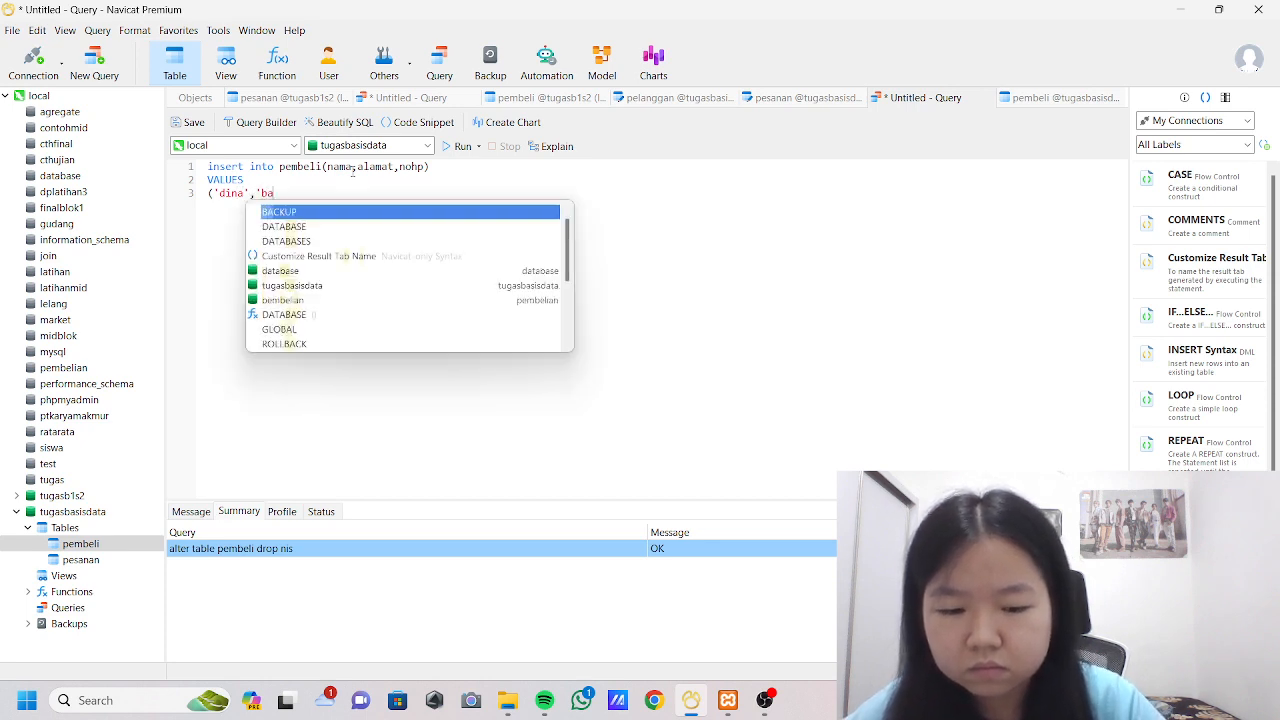
pyautogui.write('loiperma')
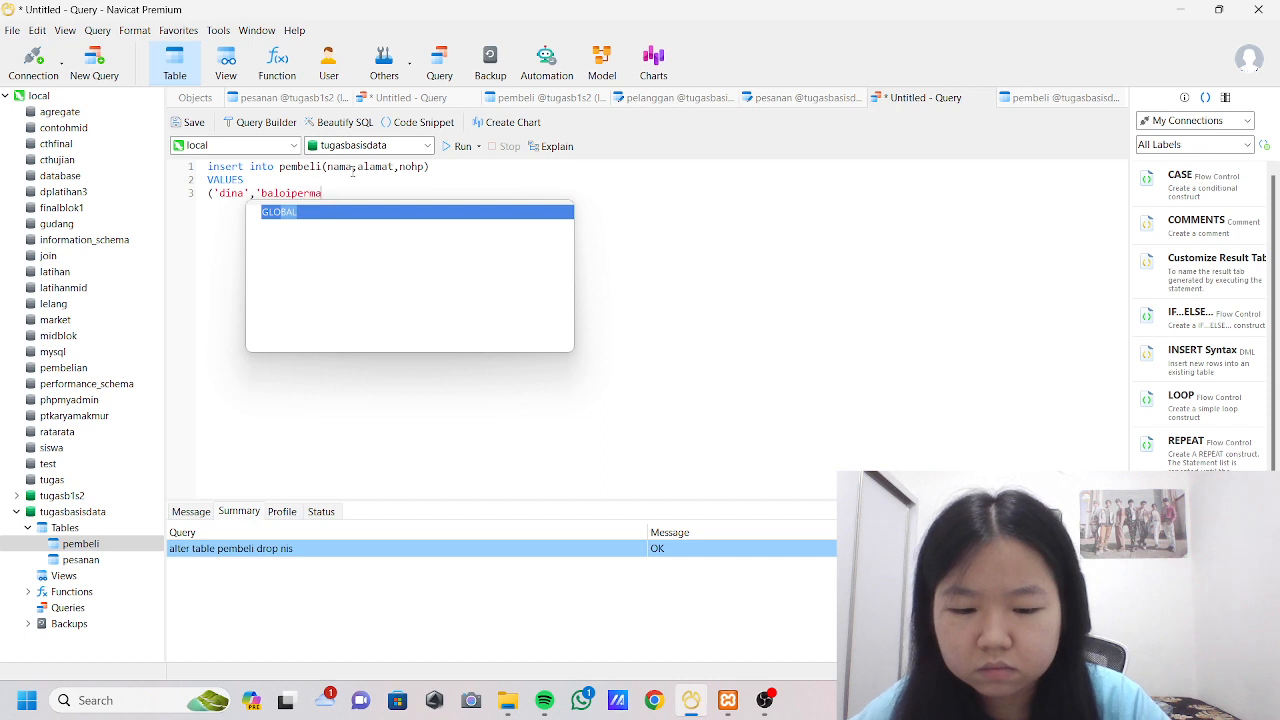
pyautogui.write("i'")
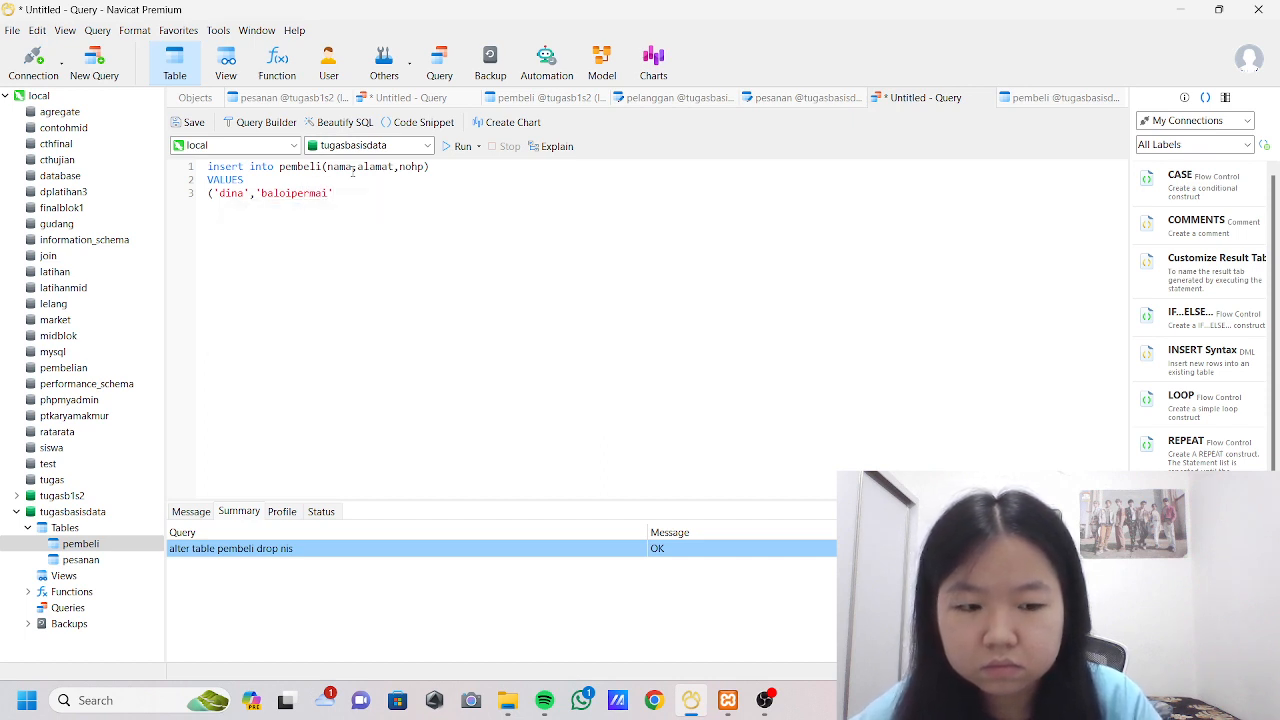
pyautogui.write(",'")
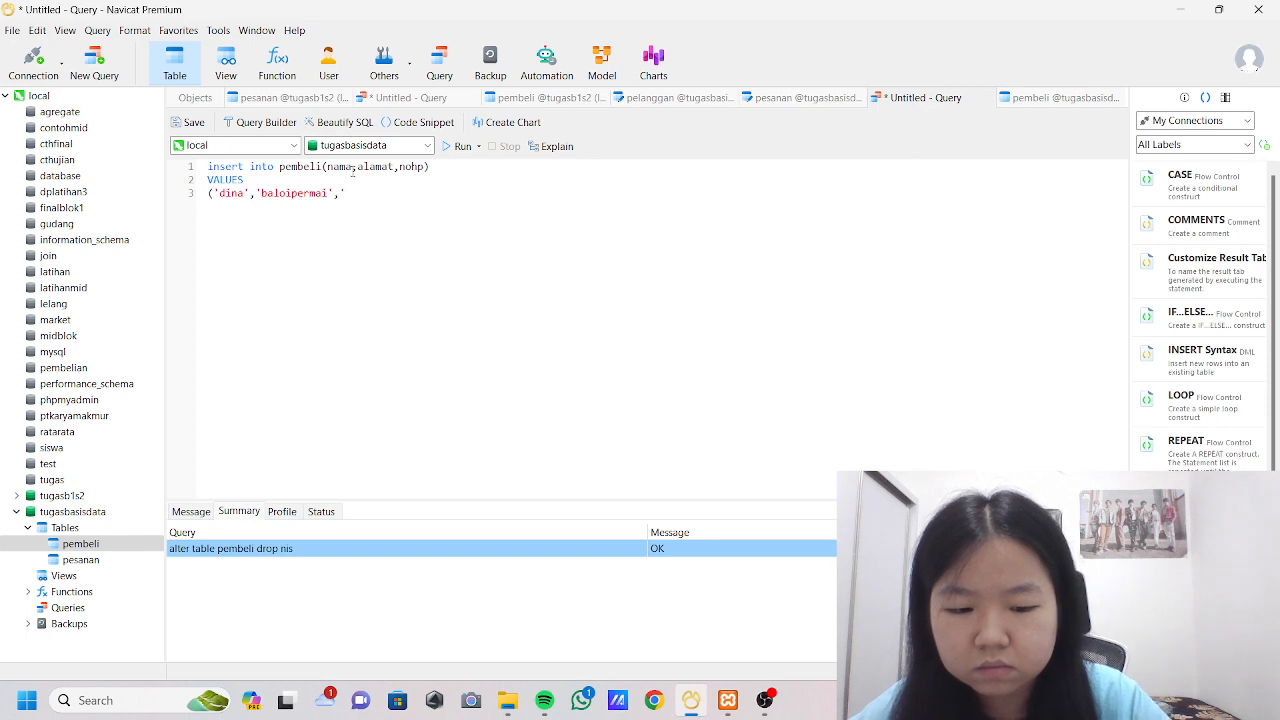
pyautogui.write('08234242')
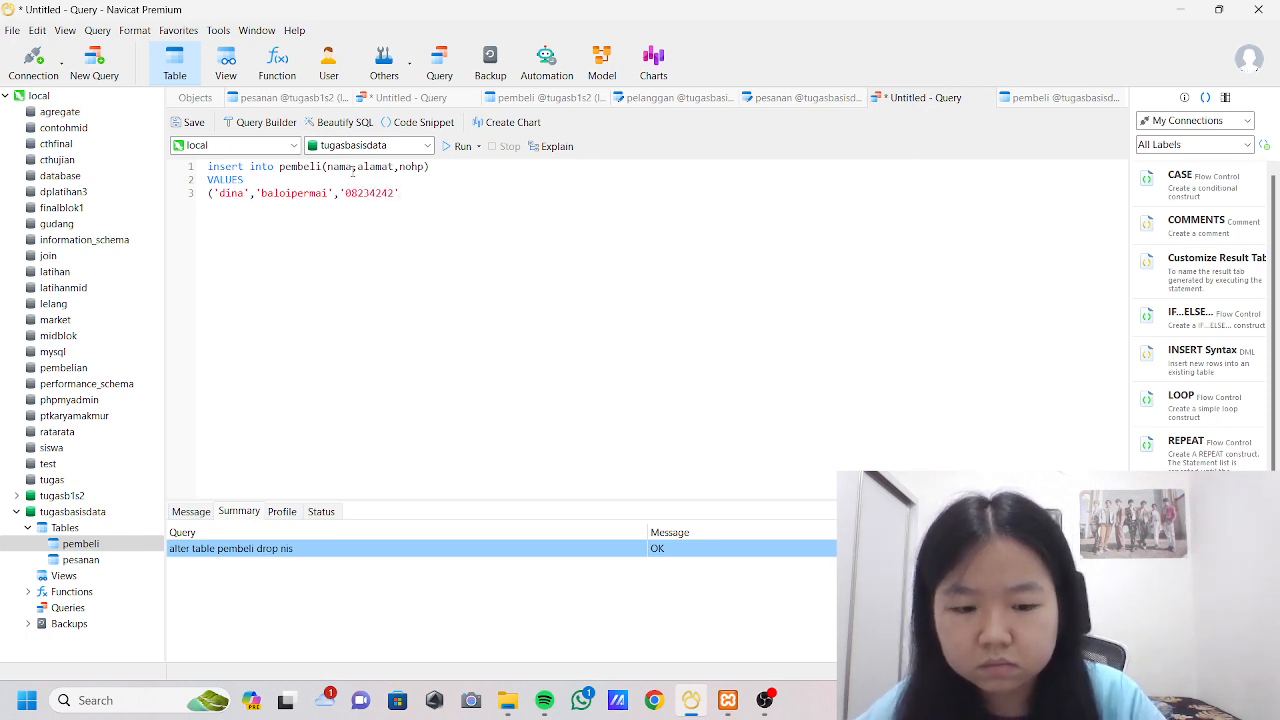
pyautogui.write("'),")
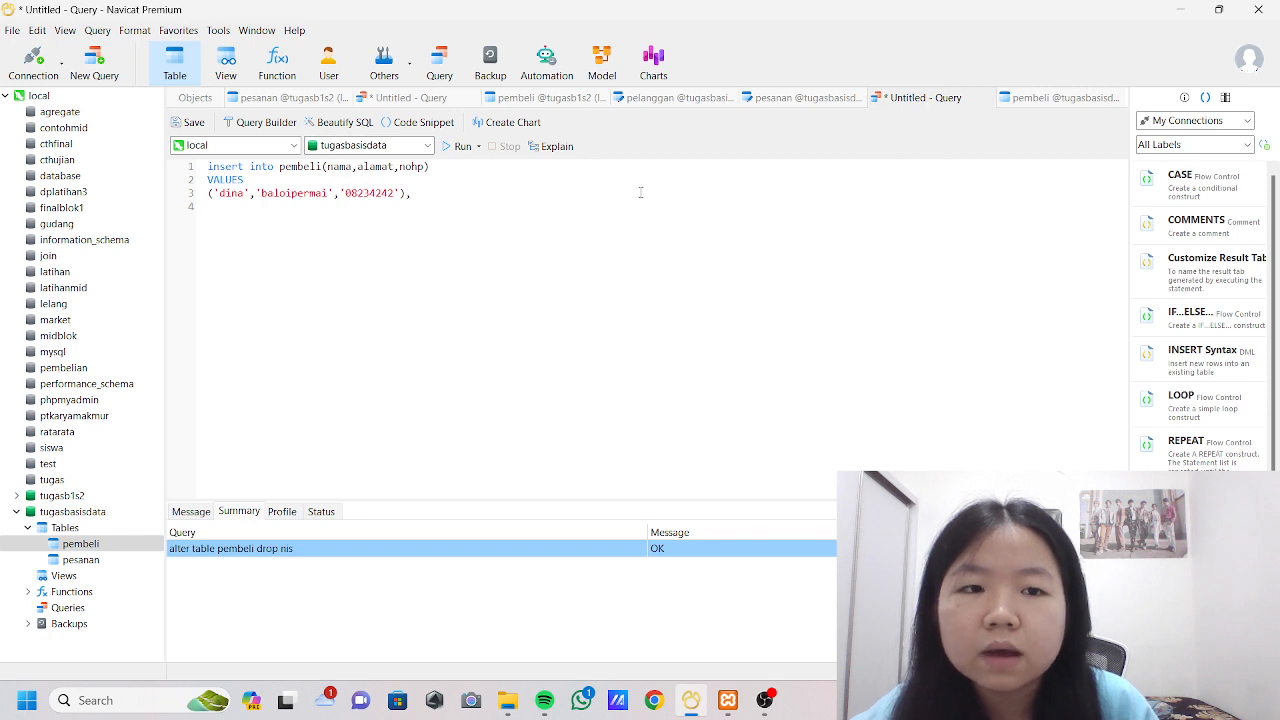
# Check the columns of the opened pembeli table and duplicate the query's first record onto line 4.
pyautogui.click(1062, 97)
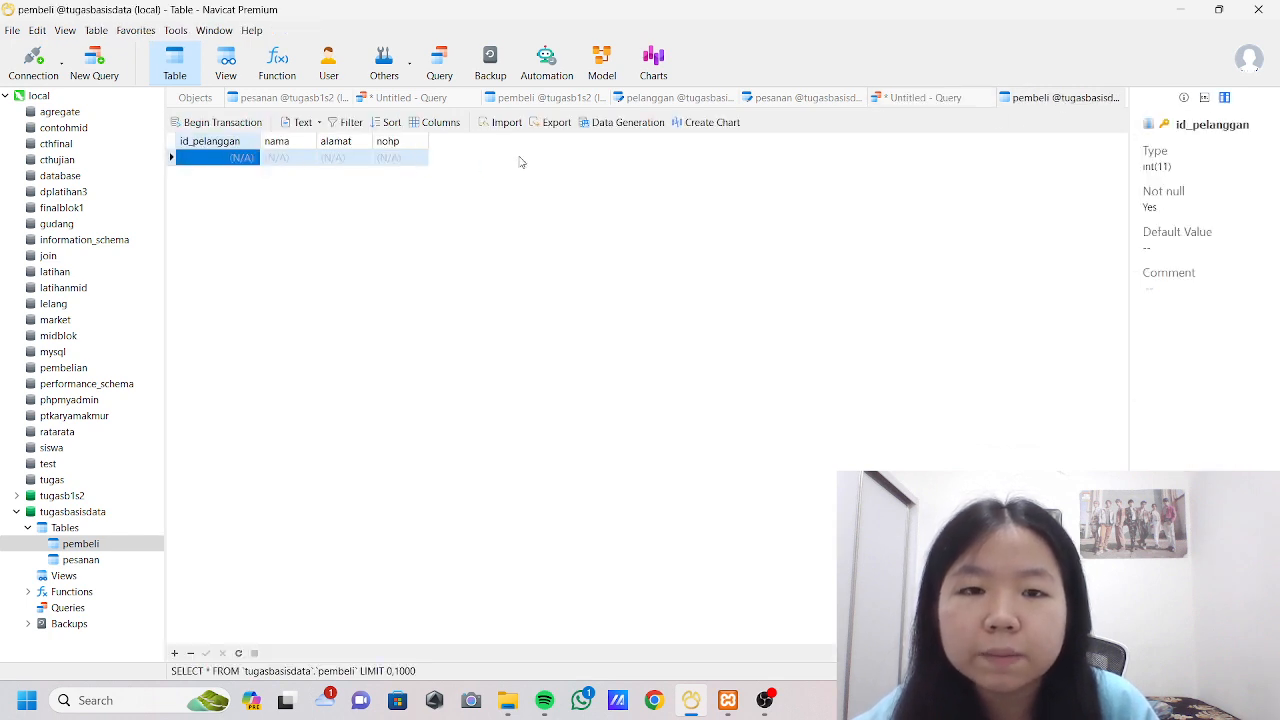
pyautogui.click(905, 99)
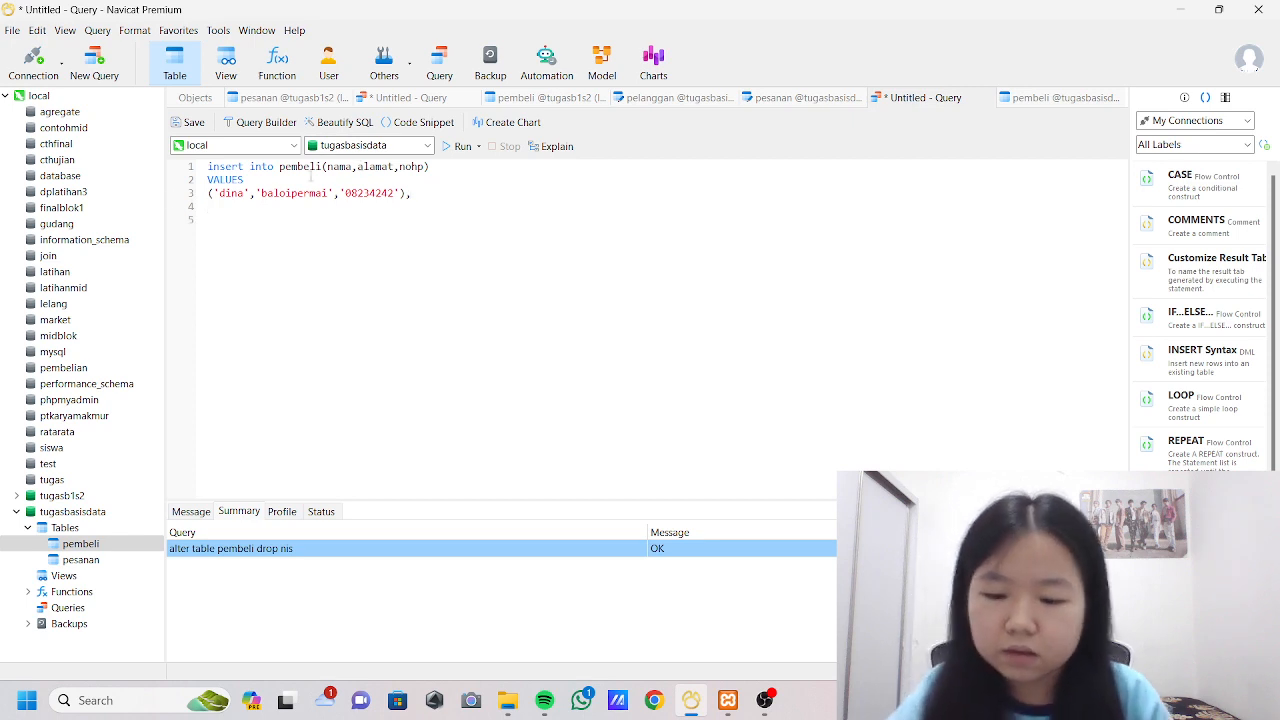
pyautogui.moveTo(207, 193); pyautogui.dragTo(449, 194)
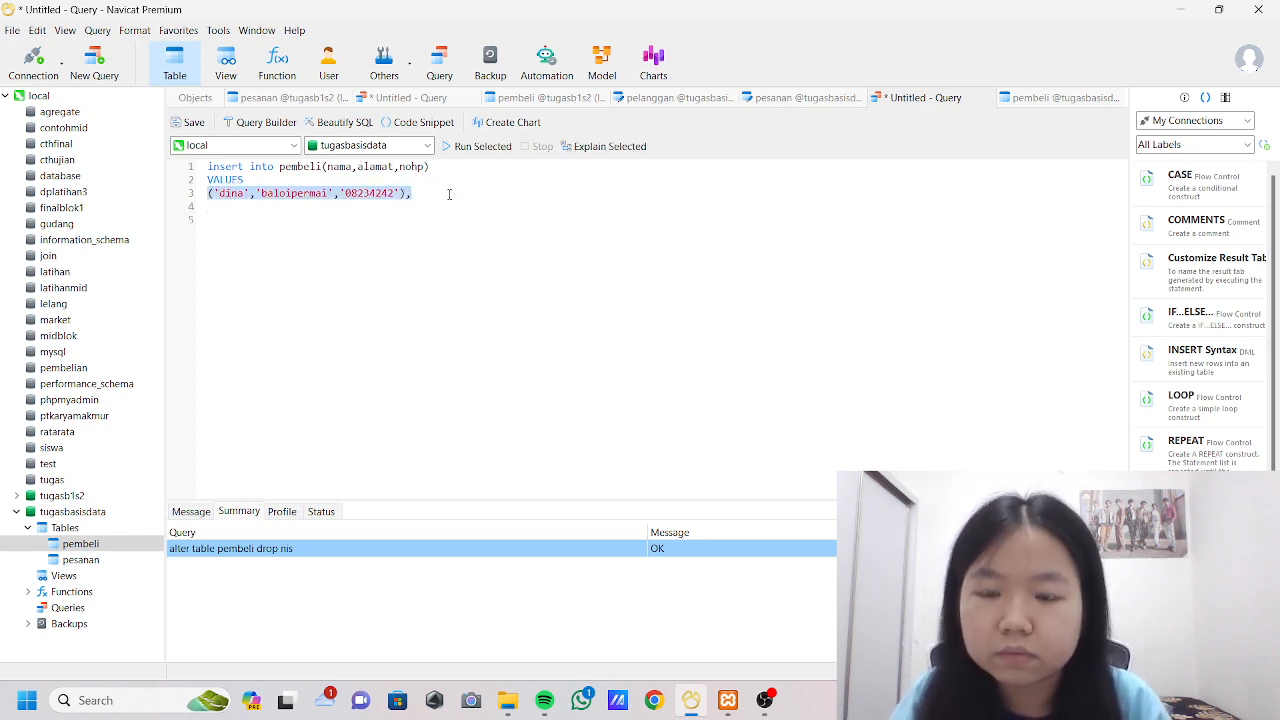
pyautogui.click(248, 217)
pyautogui.click(222, 209)
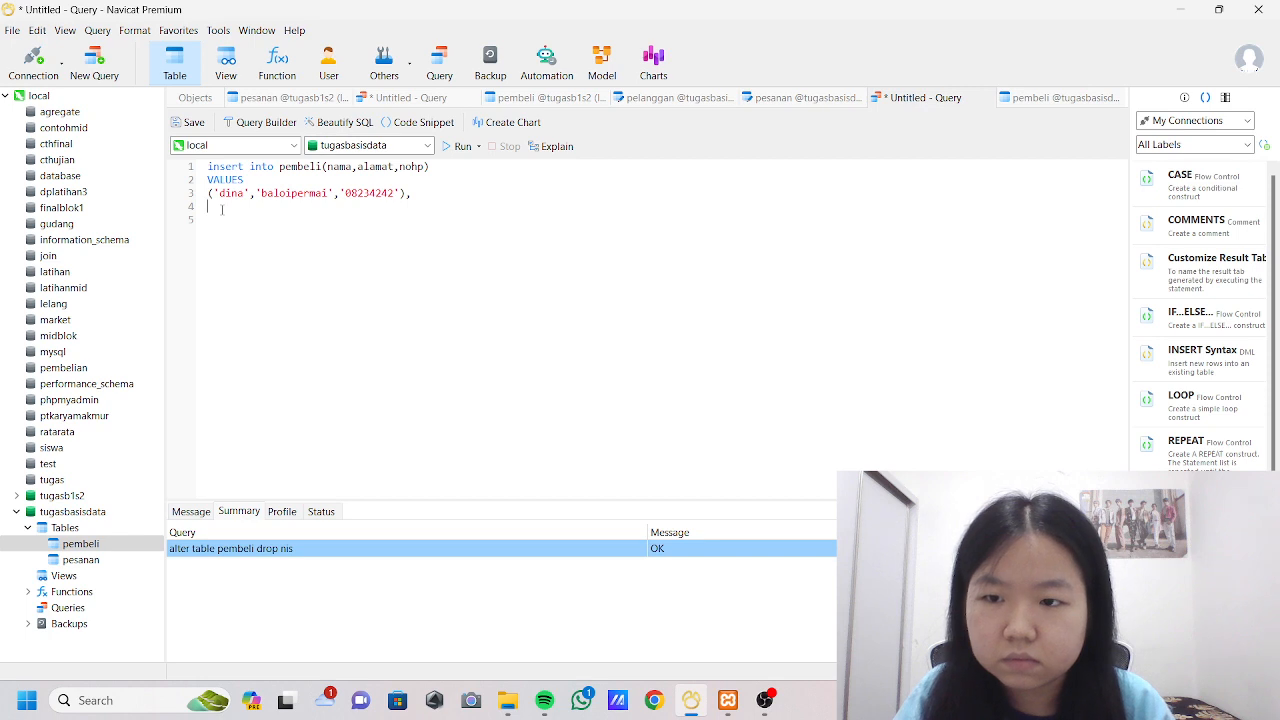
pyautogui.write("('dina','baloipermai','08234242'),")
# Replace the name, address and phone number in the record on line 4 with the second buyer's details.
pyautogui.doubleClick(230, 206)
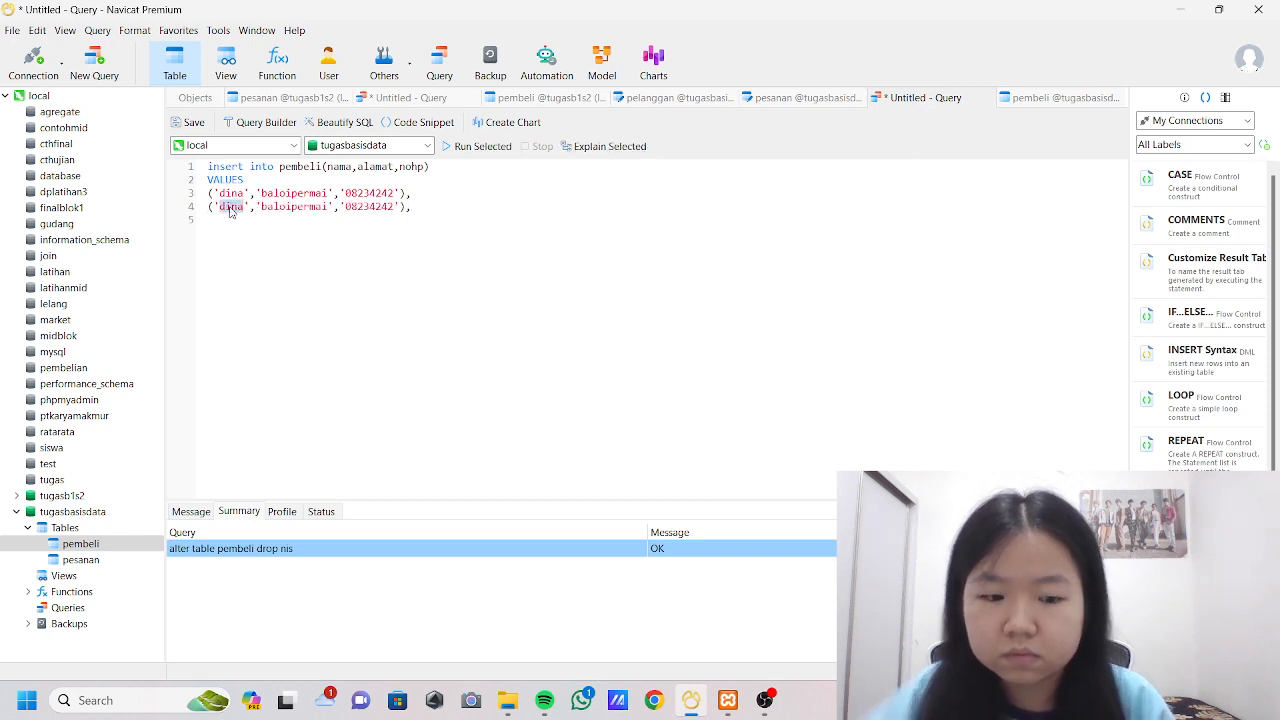
pyautogui.write('elly')
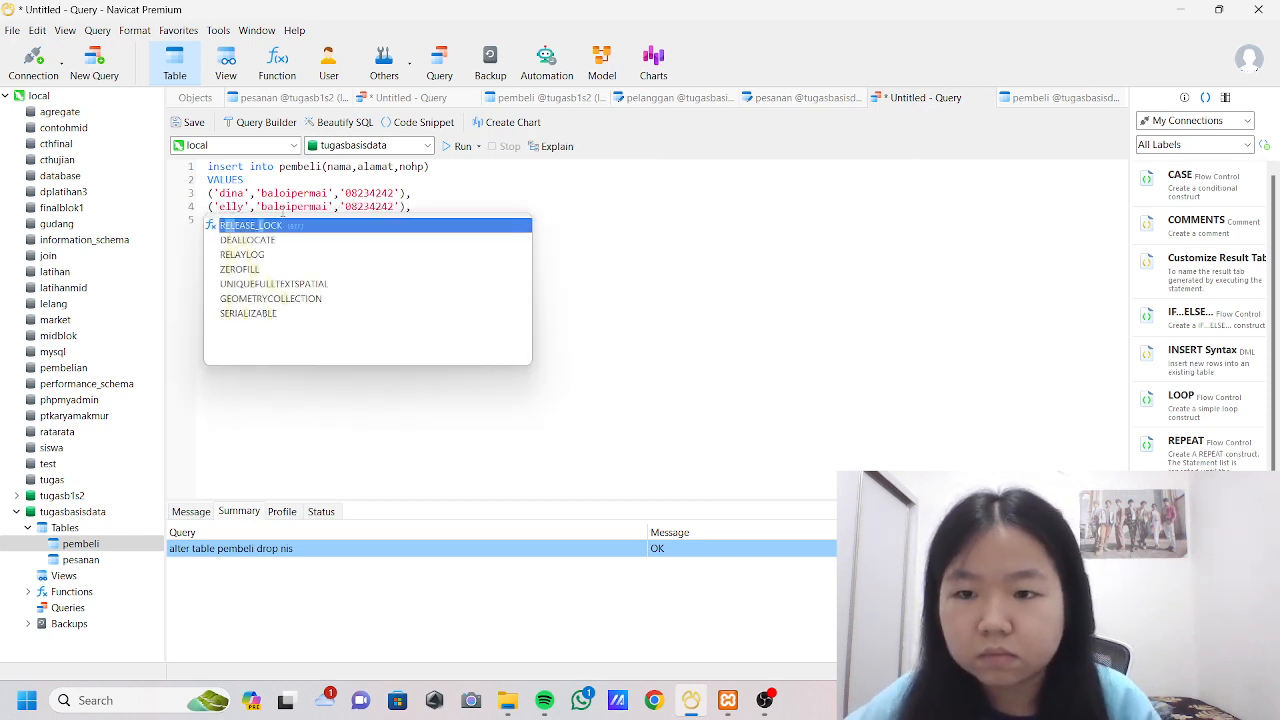
pyautogui.doubleClick(283, 207)
pyautogui.write('win')
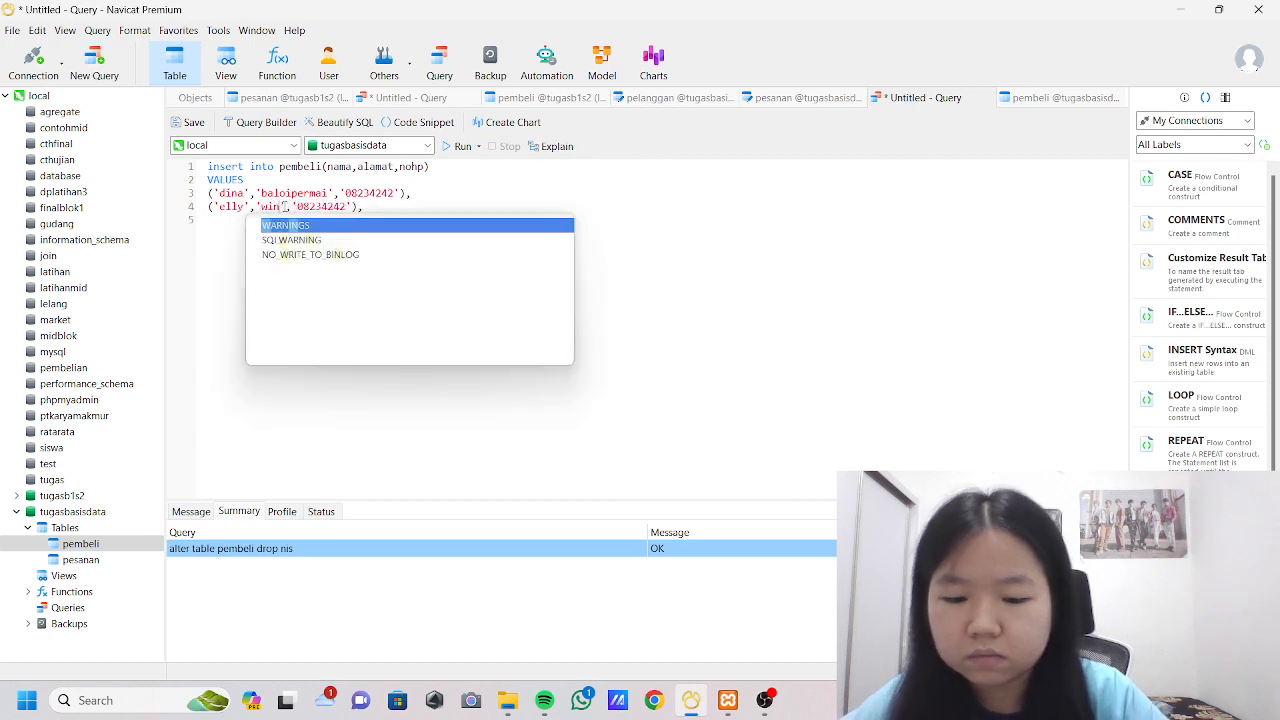
pyautogui.write('ner')
pyautogui.press('Escape')
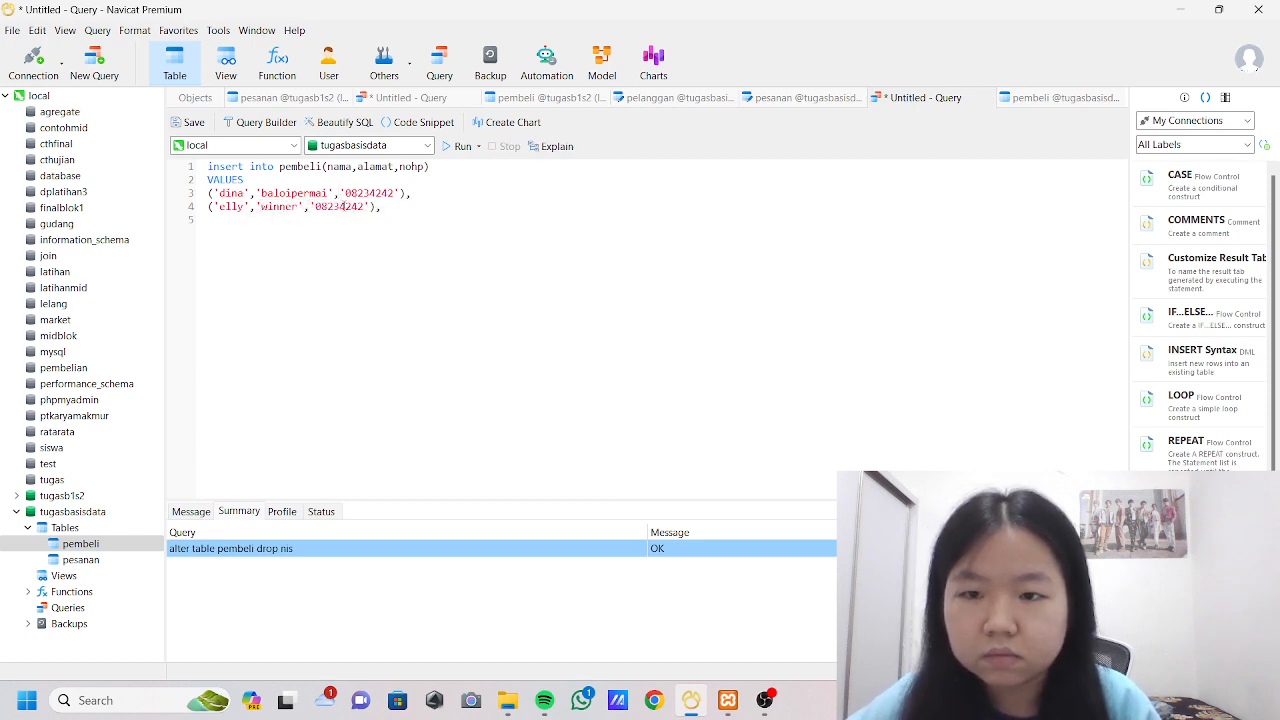
pyautogui.doubleClick(343, 206)
pyautogui.press('BackSpace')
pyautogui.write('08345')
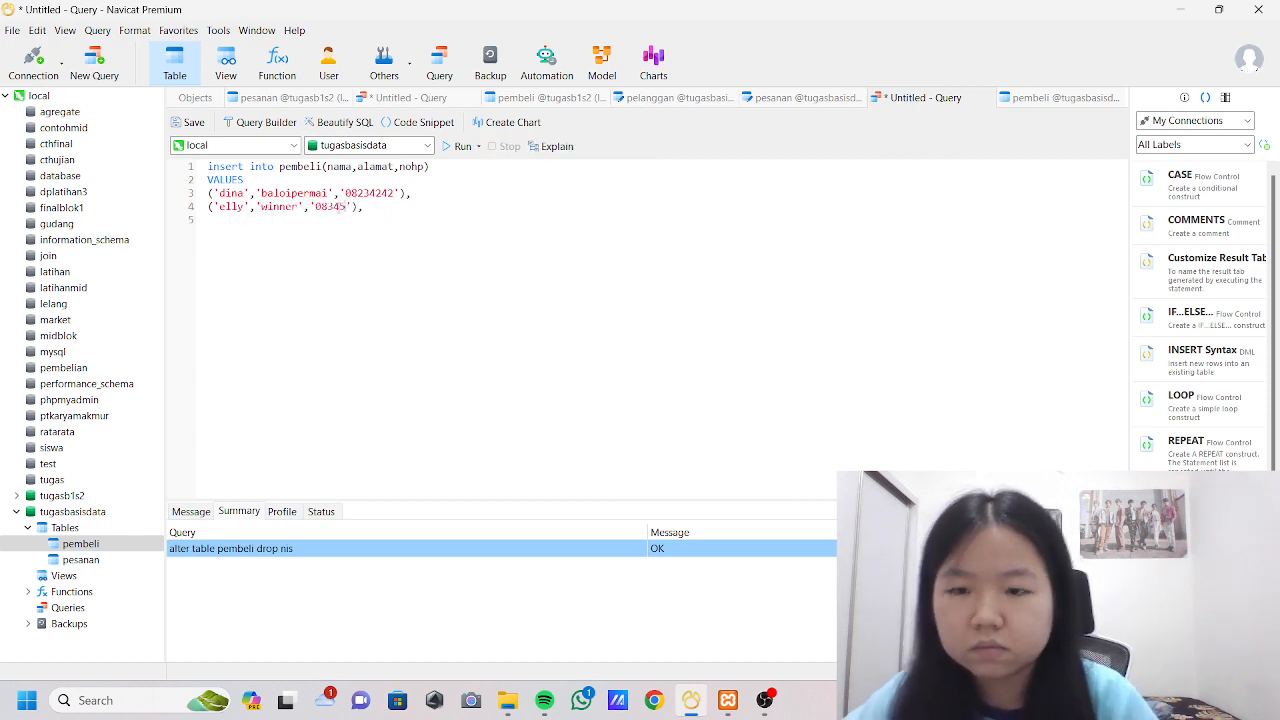
pyautogui.write('23')
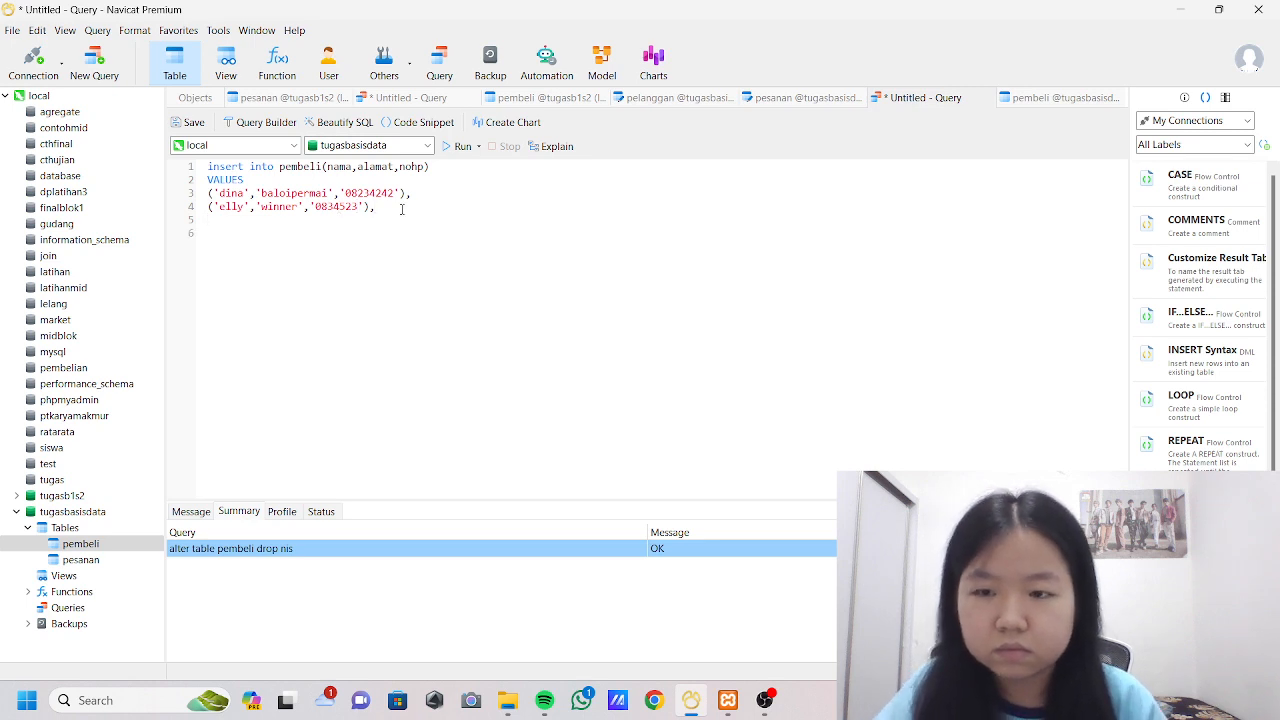
# Add a third record on line 5 as a copy of the first and replace its name with the third buyer's.
pyautogui.press('Down')
pyautogui.write("('dina','baloipermai','08234242'),")
pyautogui.doubleClick(232, 220)
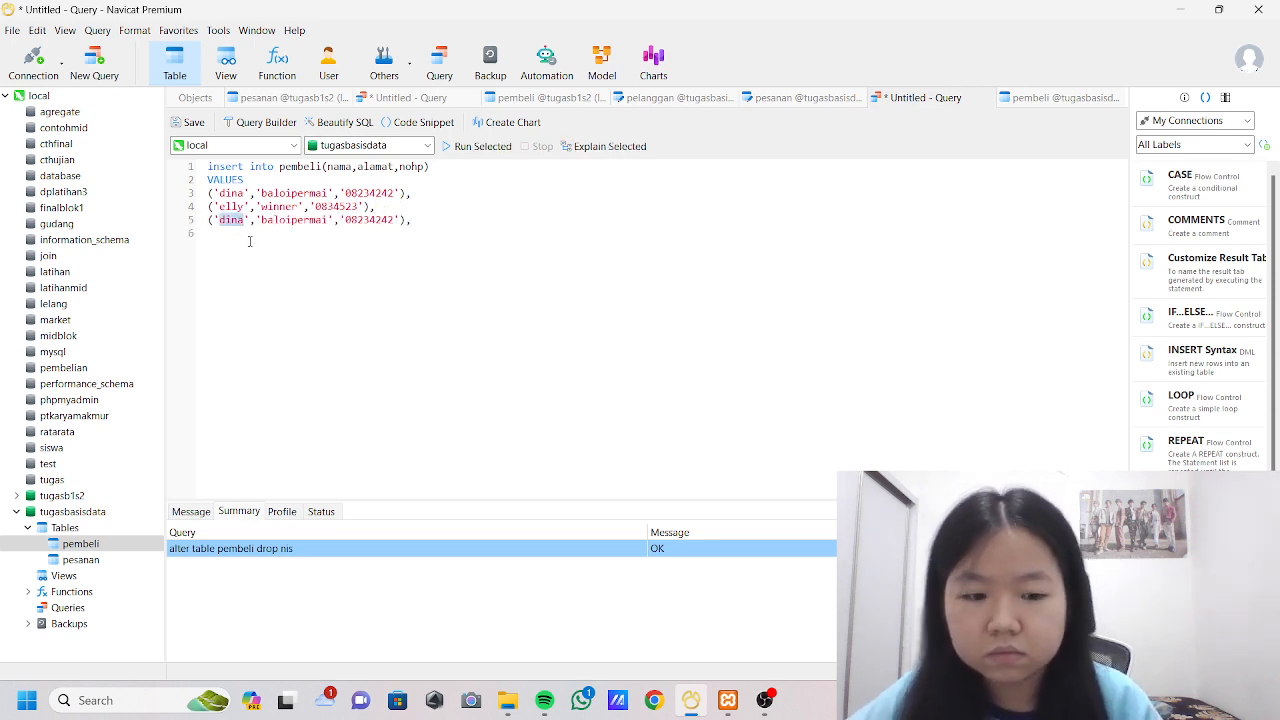
pyautogui.write('jackl')
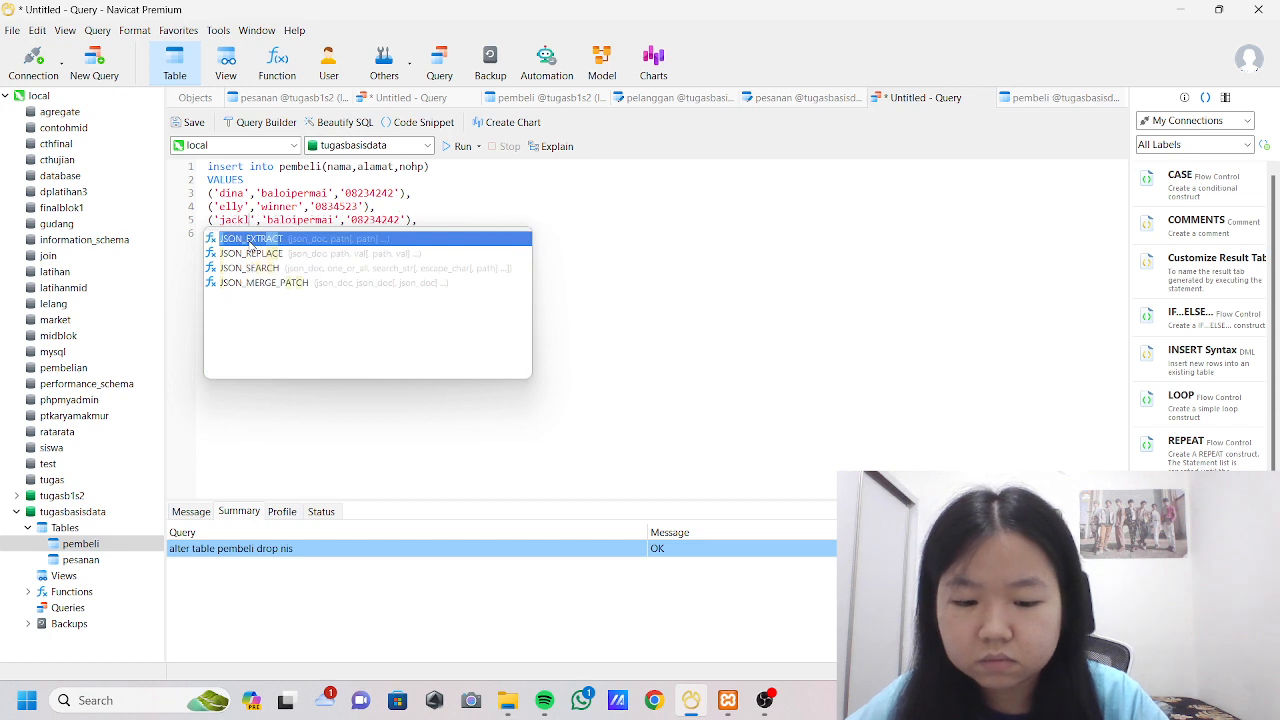
pyautogui.write('yn')
# Replace the address and phone number in the record on line 5 with the third buyer's details.
pyautogui.doubleClick(306, 221)
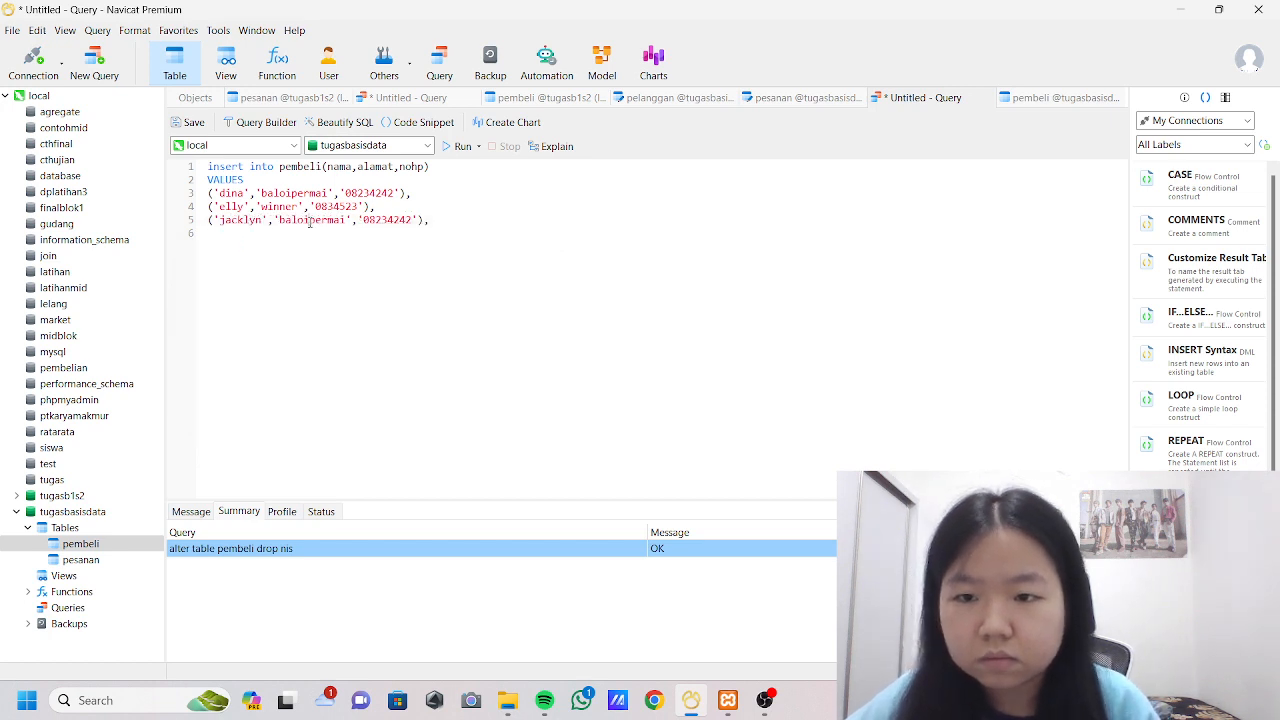
pyautogui.press('BackSpace')
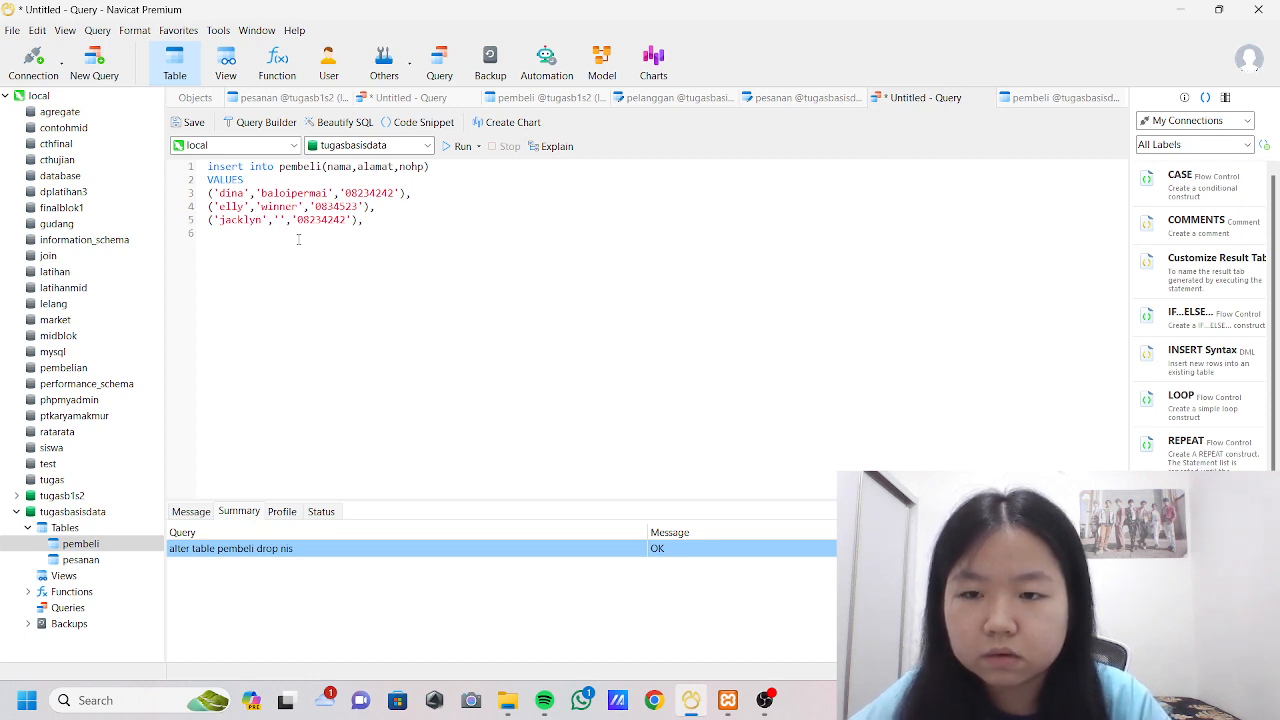
pyautogui.write('beng')
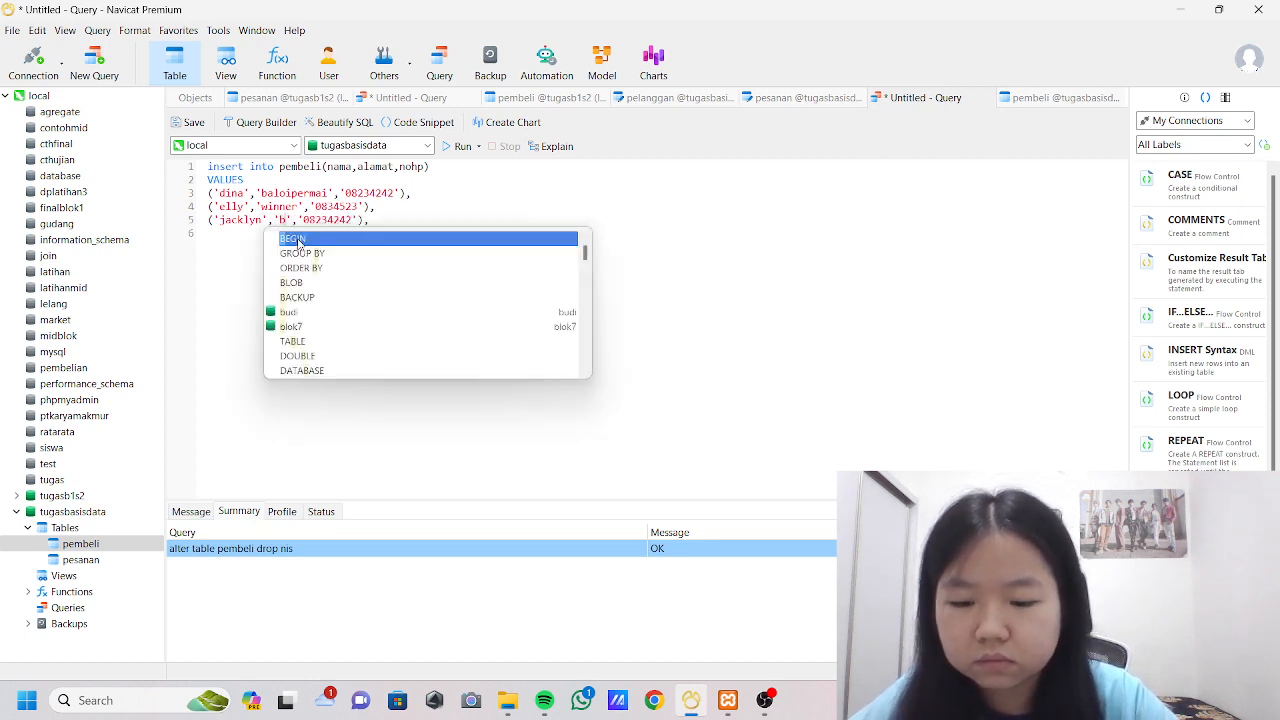
pyautogui.write('kong')
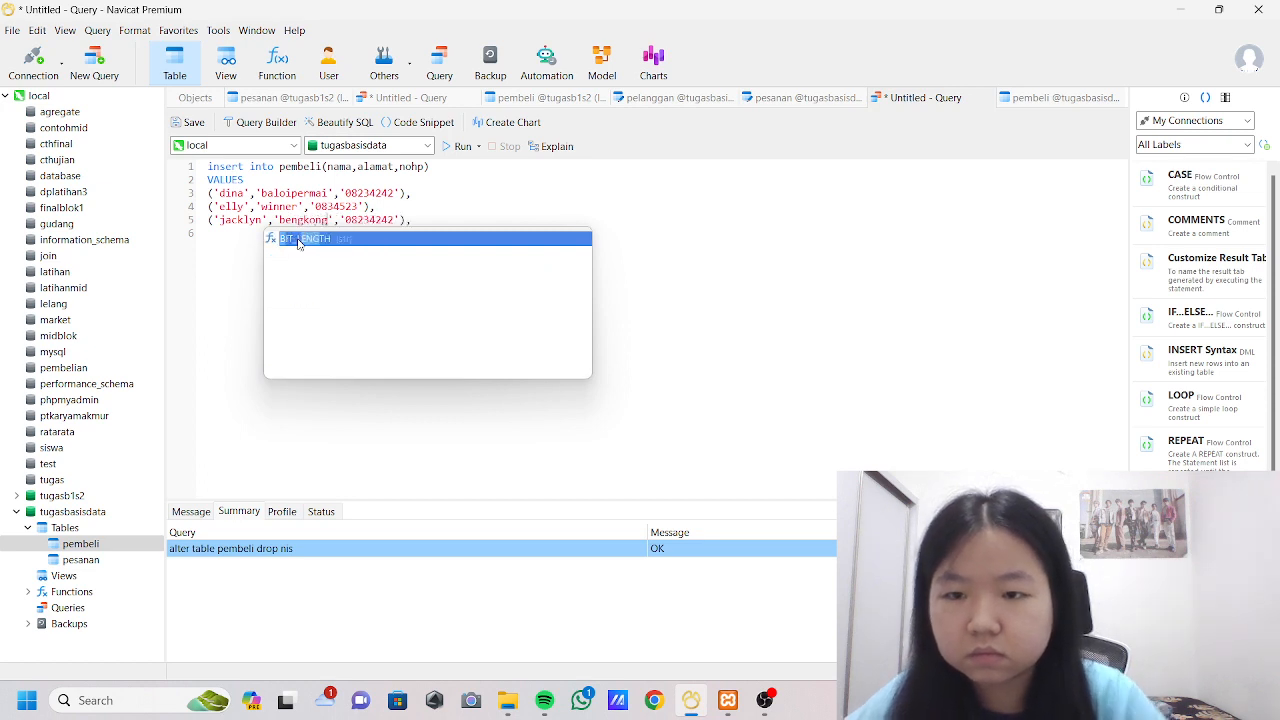
pyautogui.doubleClick(372, 219)
pyautogui.press('BackSpace')
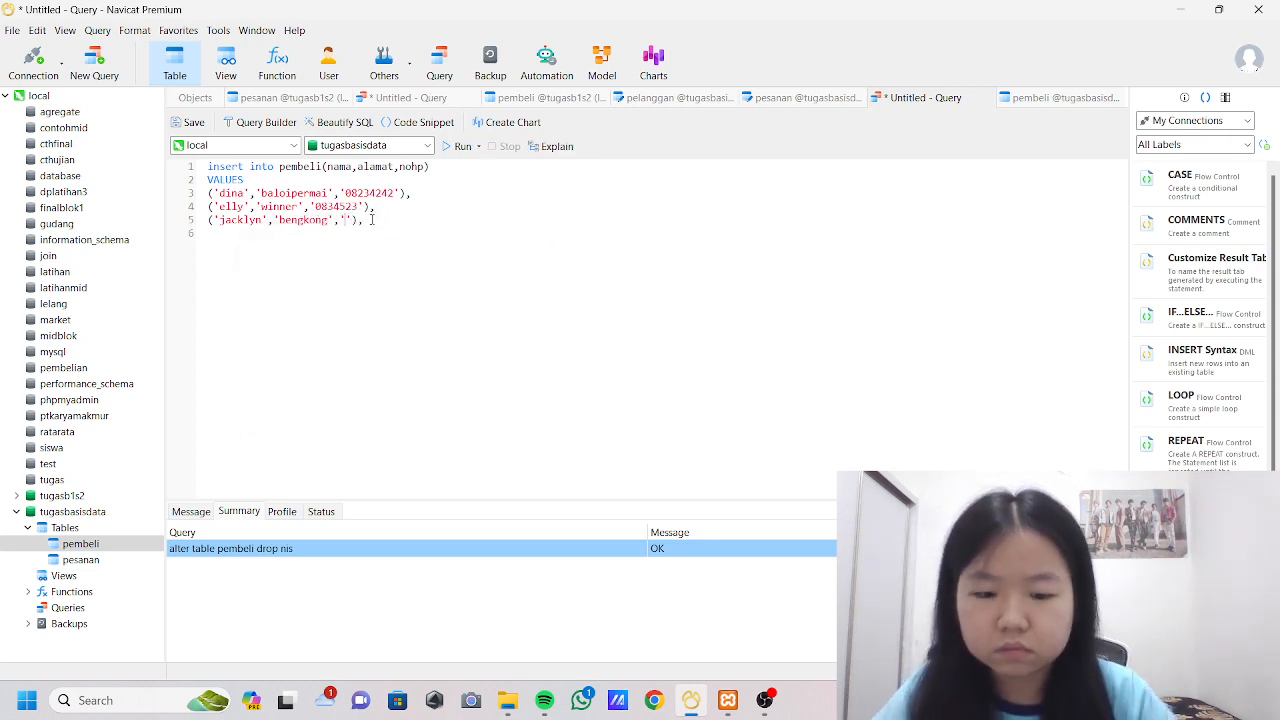
pyautogui.write('084352352')
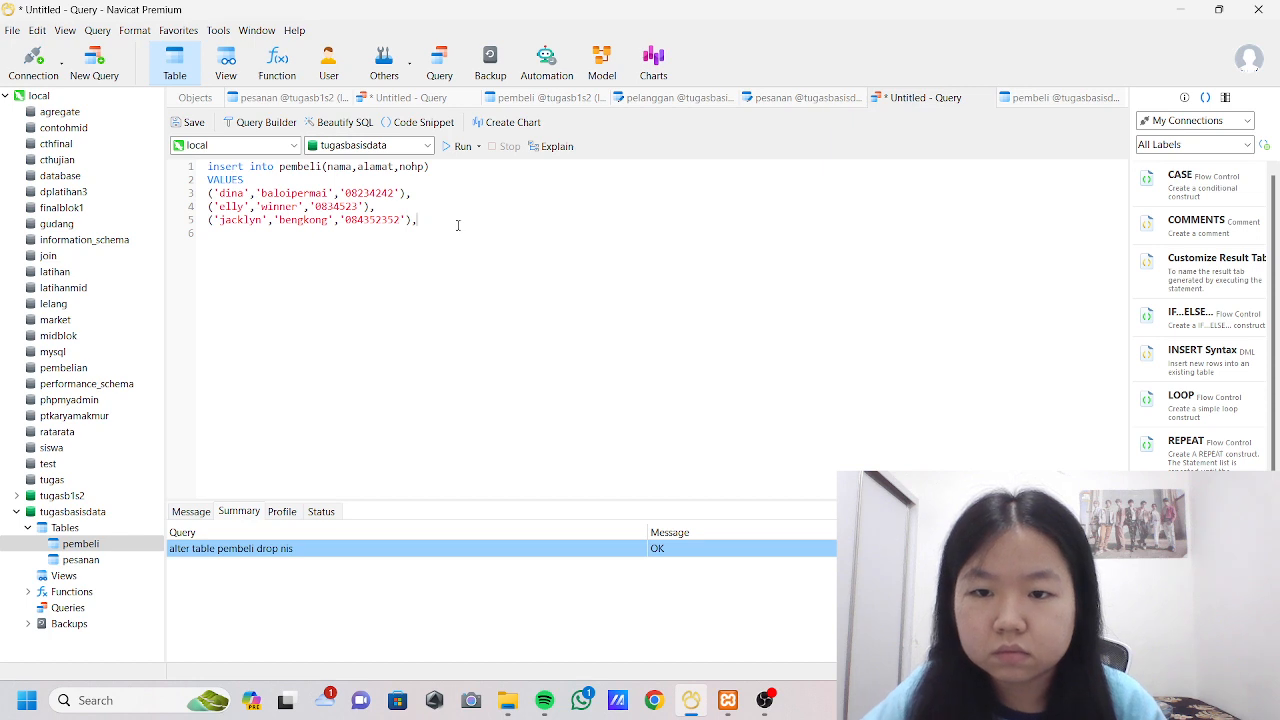
# Add a fourth record on line 6 as a copy of the first and replace its name and address with the fourth buyer's.
pyautogui.write("('dina','baloipermai','08234242'),")
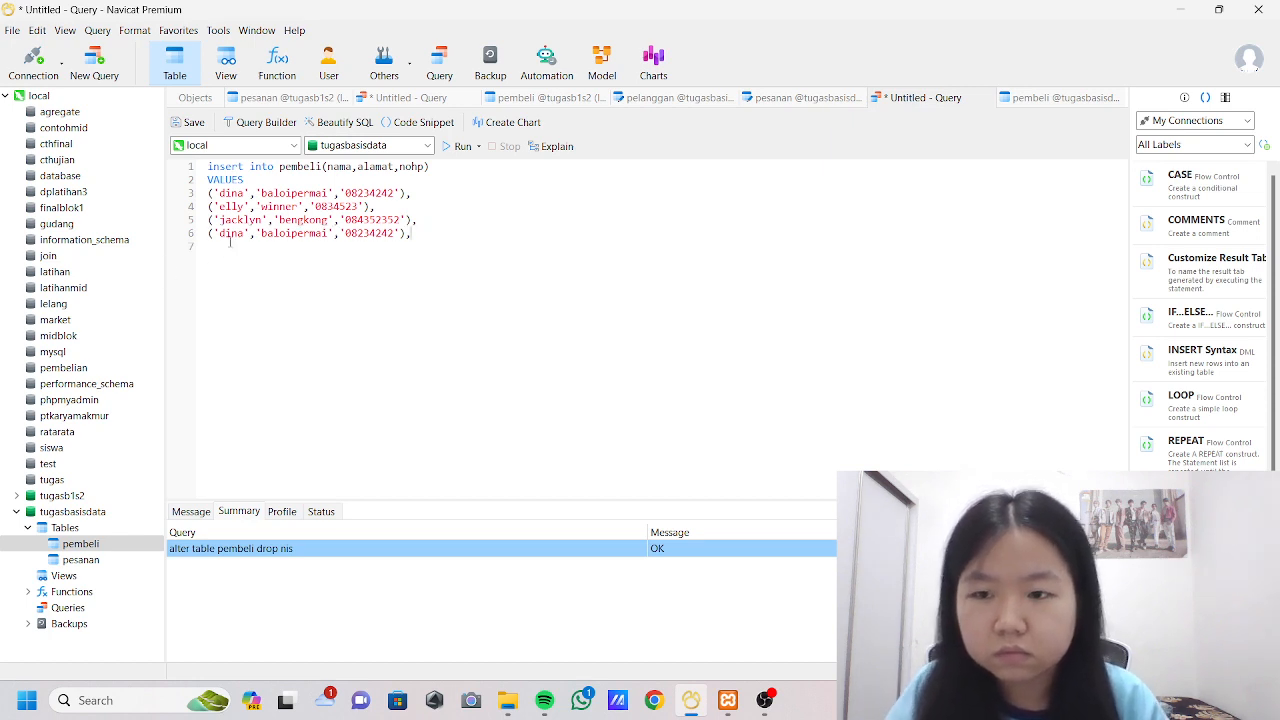
pyautogui.doubleClick(231, 233)
pyautogui.write('michell')
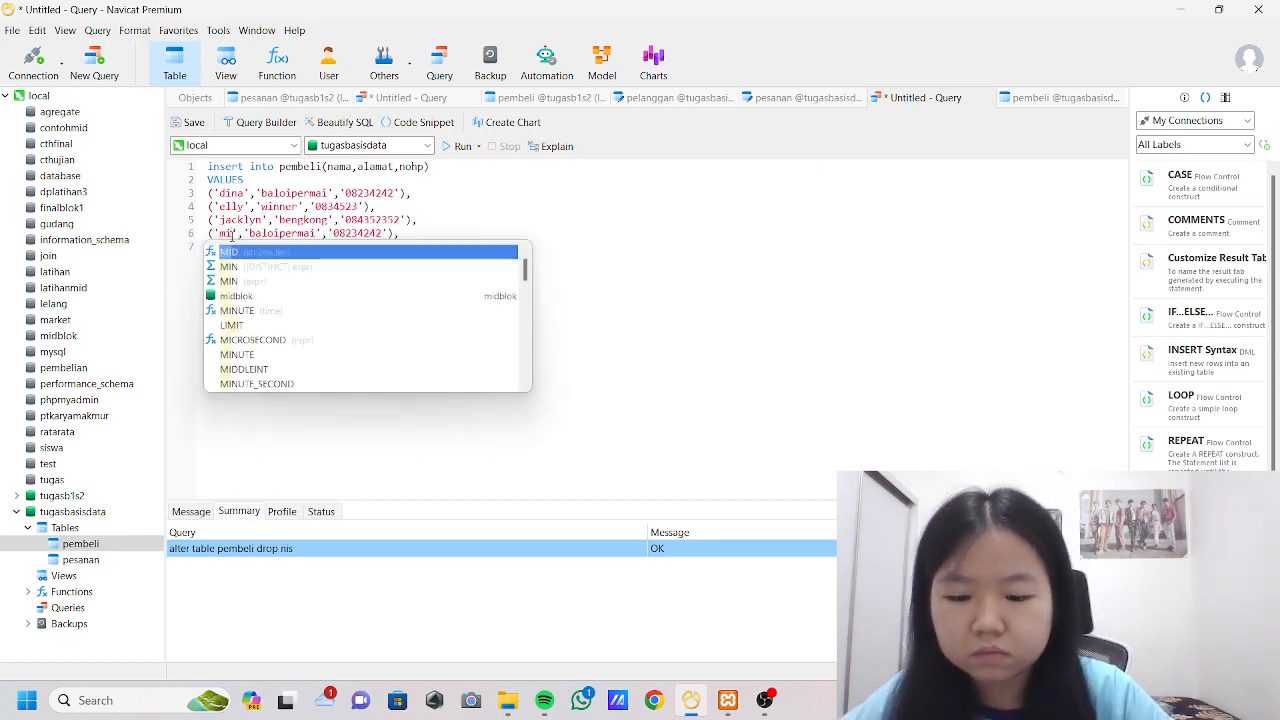
pyautogui.click(321, 233)
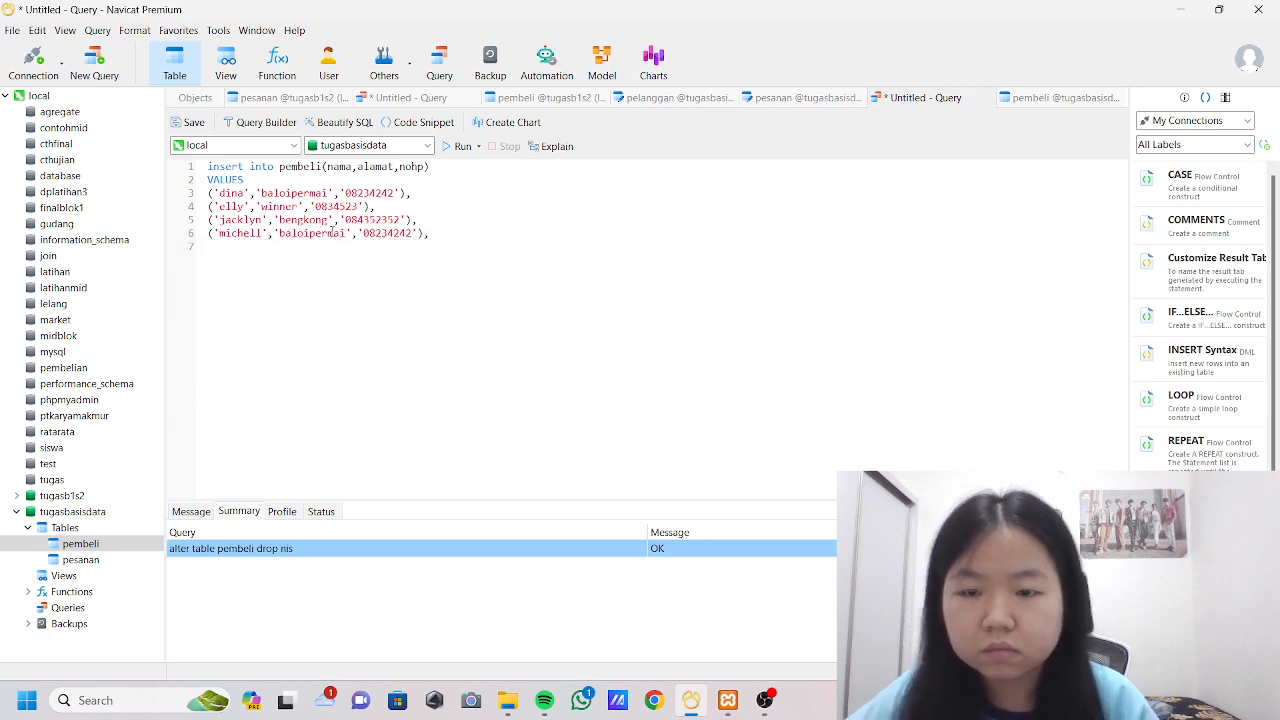
pyautogui.doubleClick(316, 233)
pyautogui.write('ka')
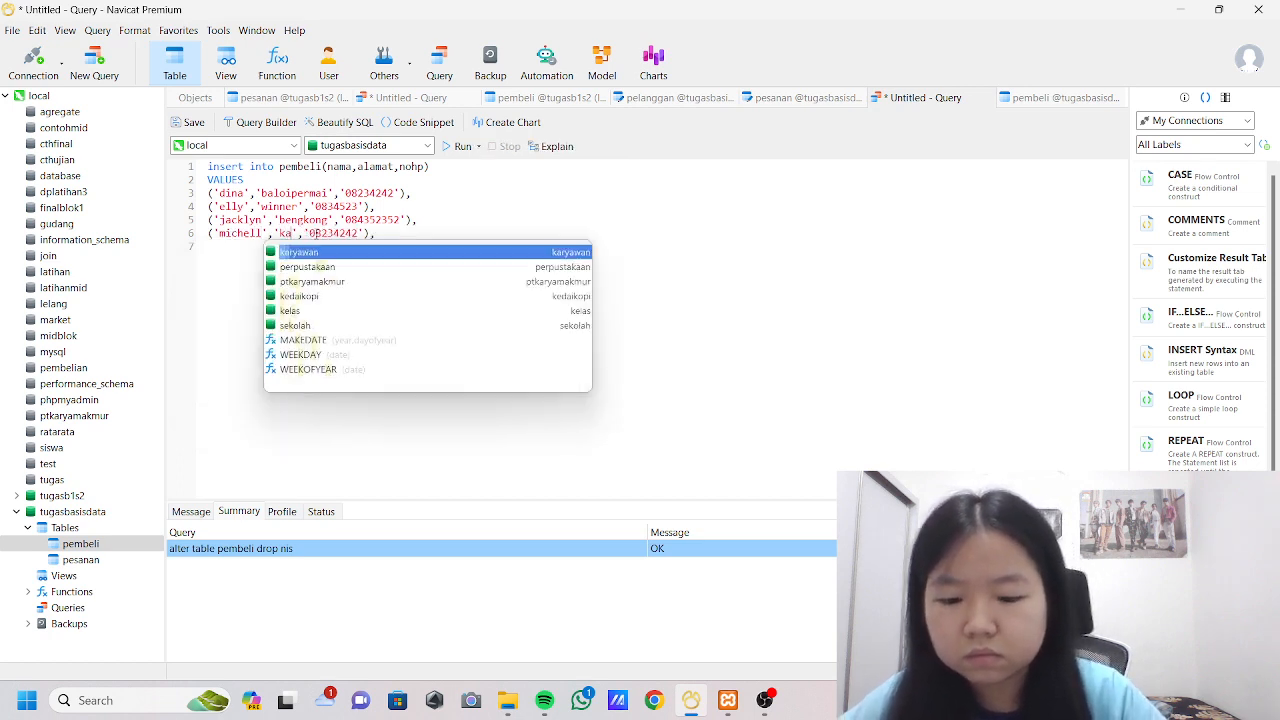
pyautogui.write('naanindah')
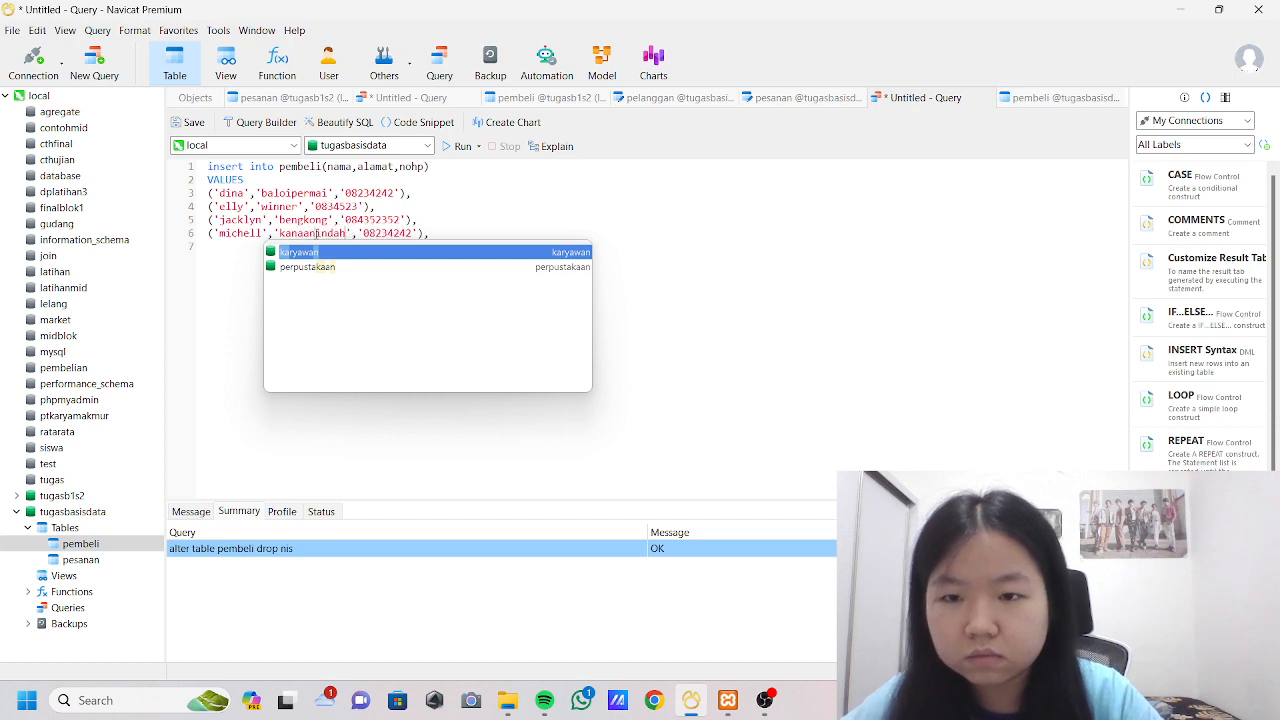
# Replace the phone number in the record on line 6 with the fourth buyer's number.
pyautogui.doubleClick(385, 233)
pyautogui.press('BackSpace')
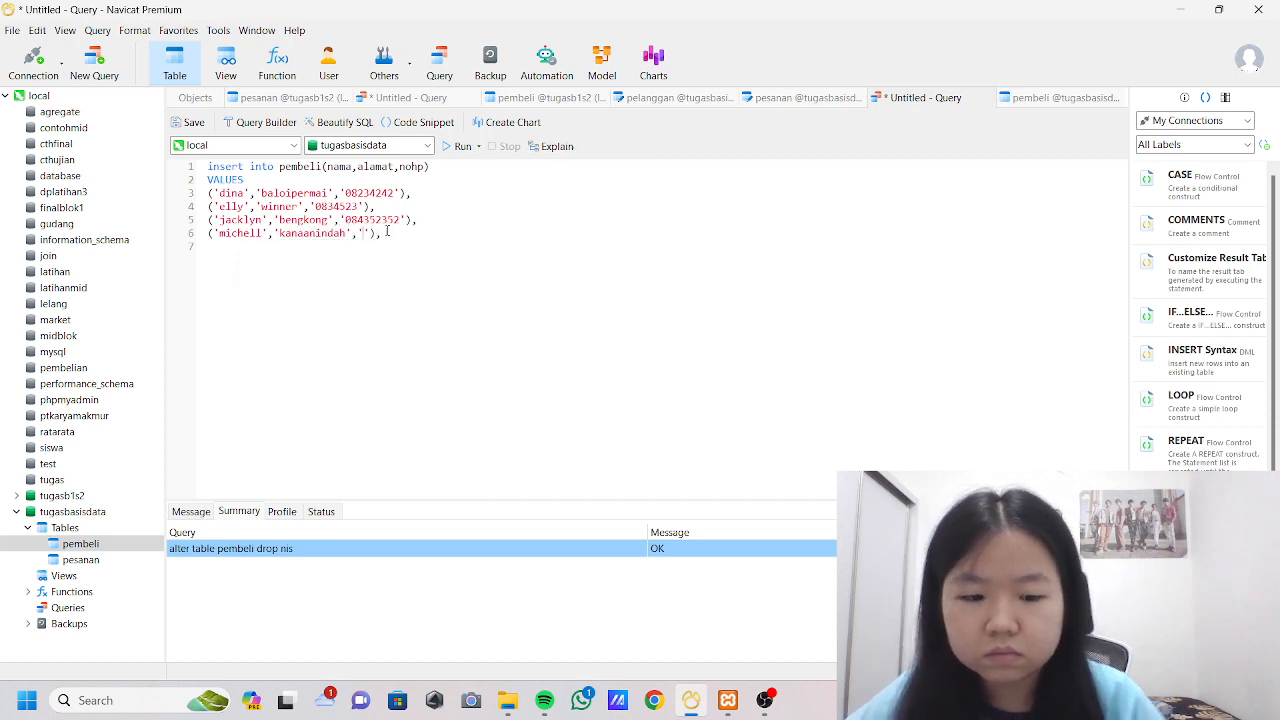
pyautogui.write('083421412')
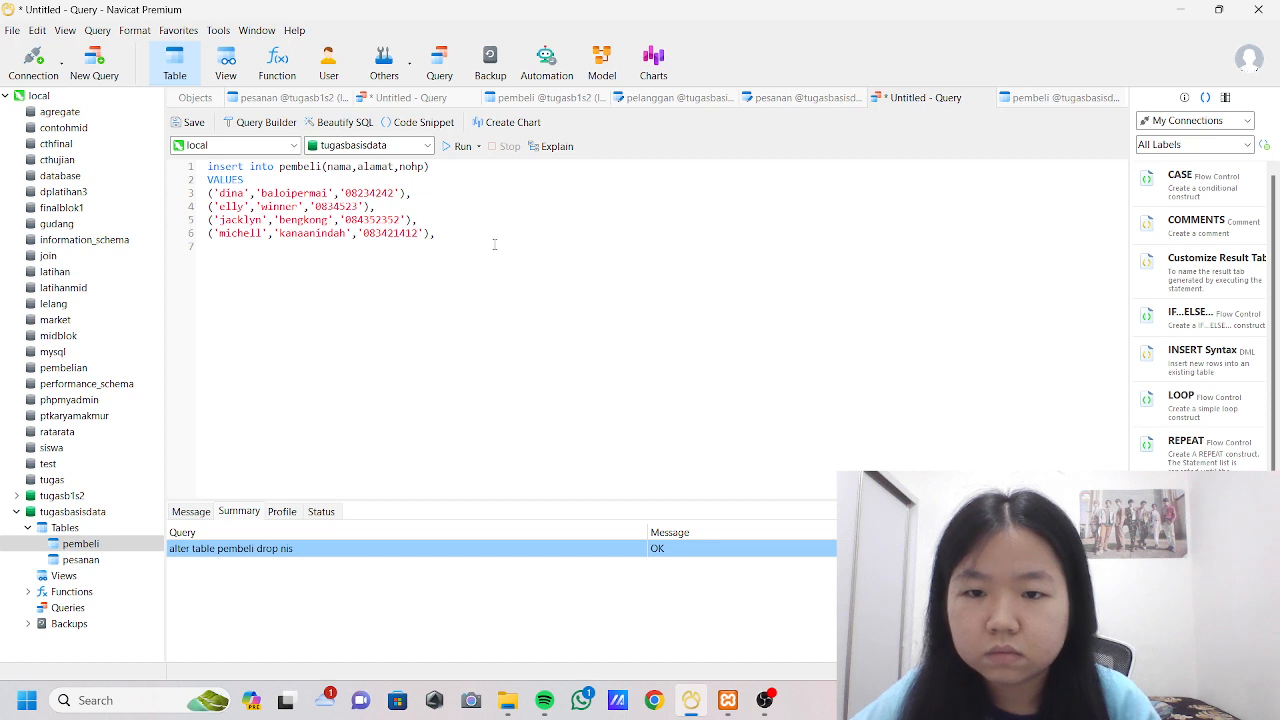
# Add a fifth record on line 7 as a copy of the first and replace its name with the fifth buyer's.
pyautogui.write("('dina','baloipermai','08234242'),")
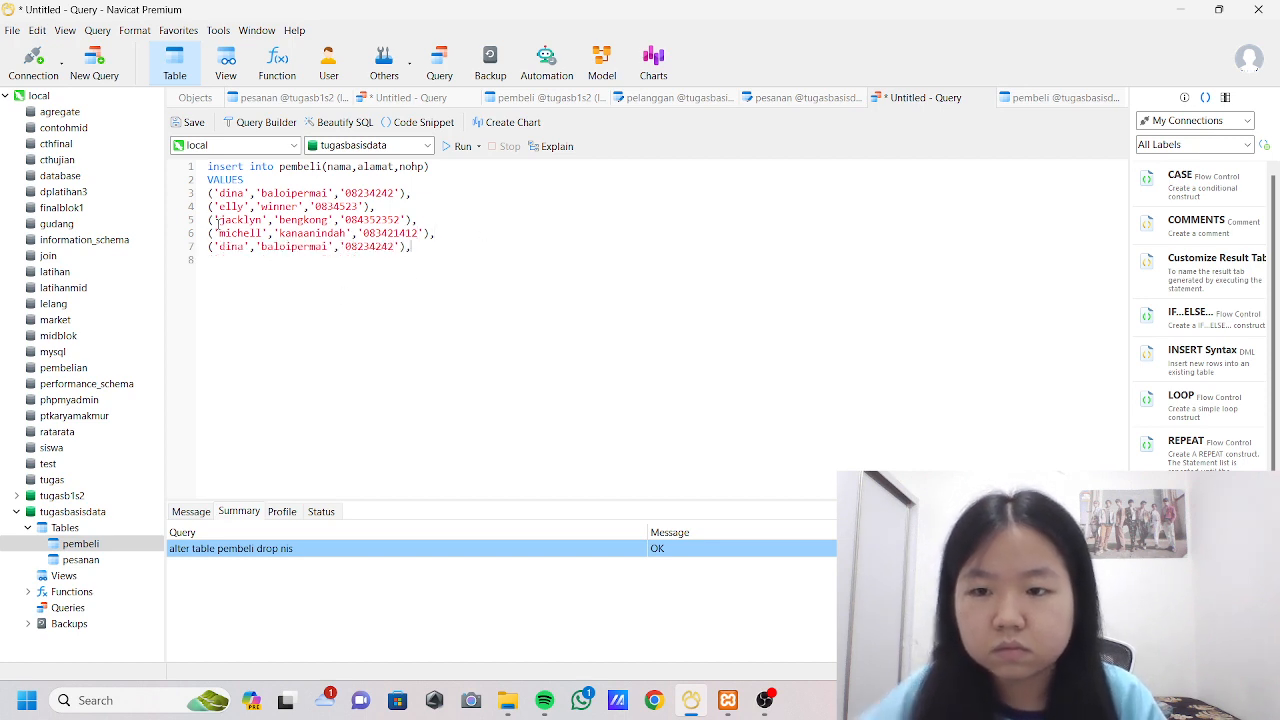
pyautogui.doubleClick(232, 247)
pyautogui.press('BackSpace')
pyautogui.write('s')
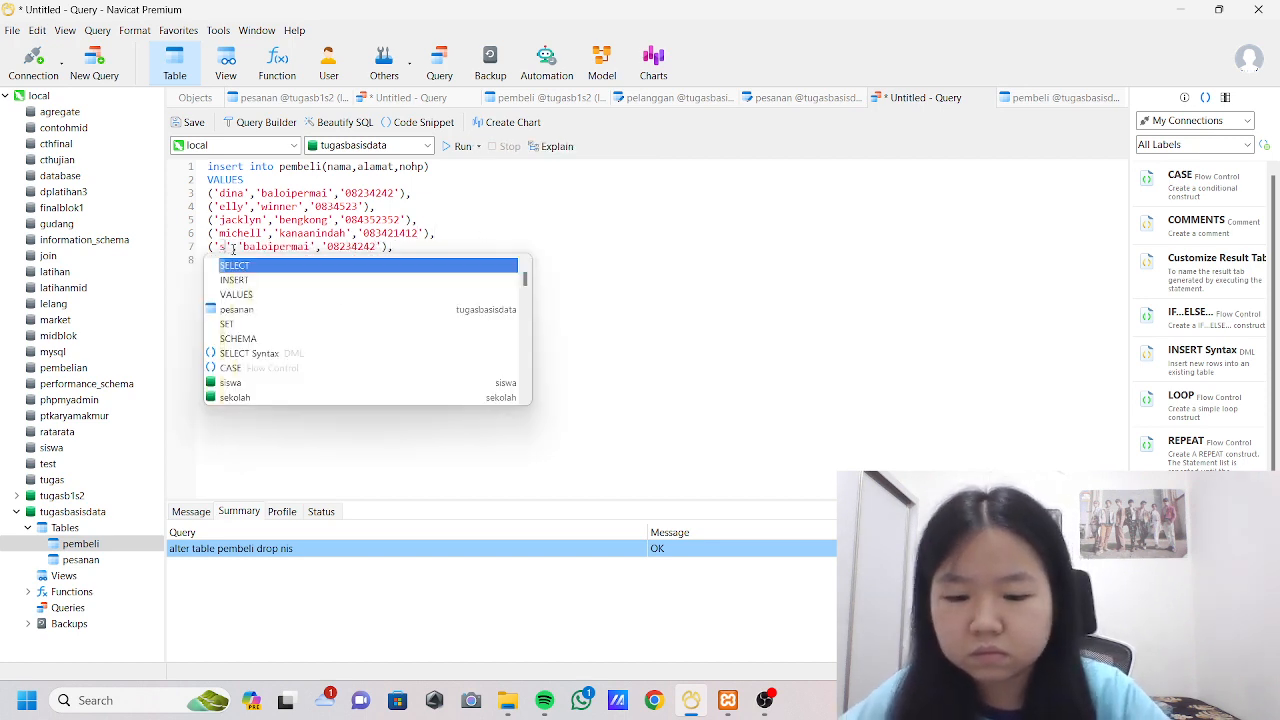
pyautogui.write('hevira')
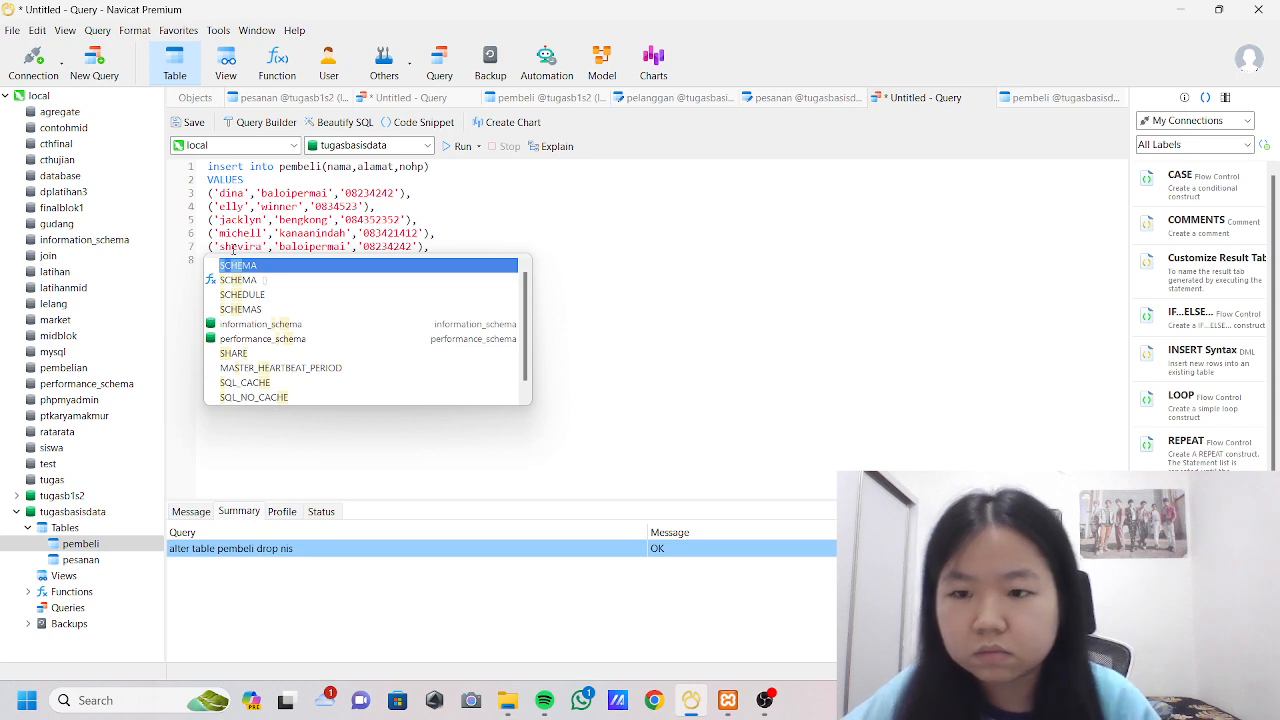
# Replace the address and phone number in the record on line 7 with the fifth buyer's details.
pyautogui.doubleClick(303, 250)
pyautogui.press('BackSpace')
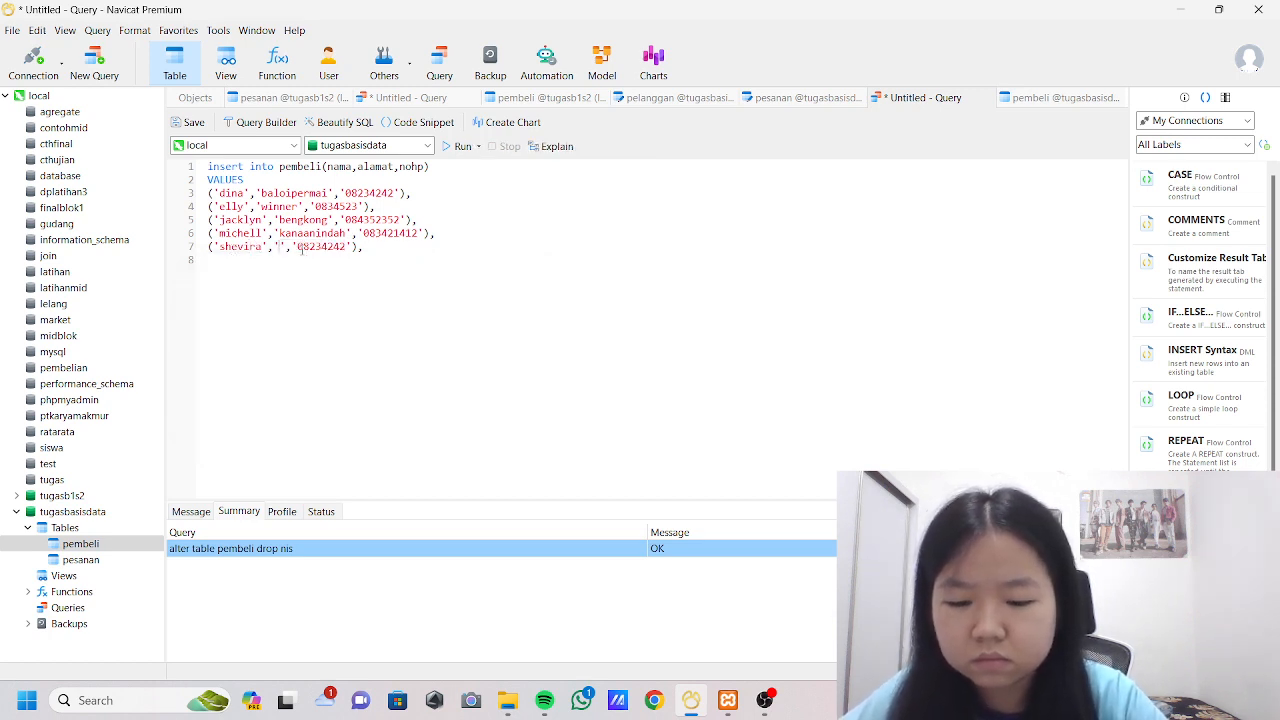
pyautogui.write('baloiindah')
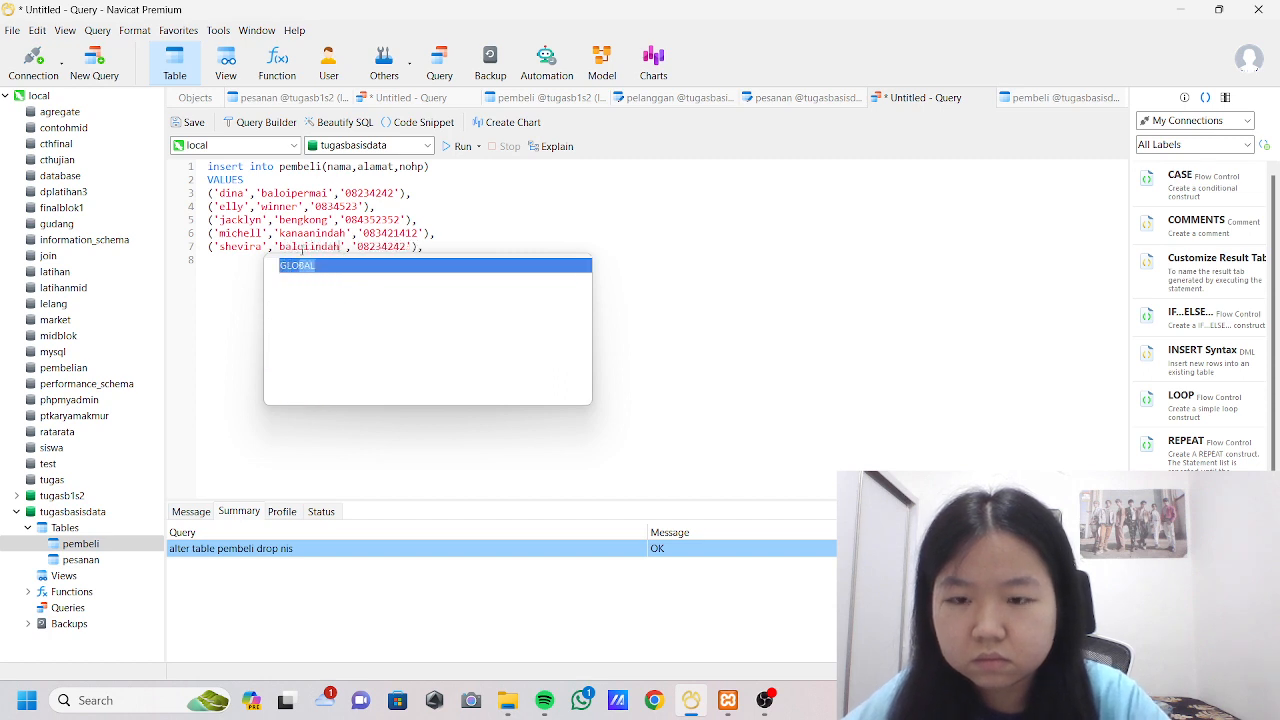
pyautogui.doubleClick(388, 241)
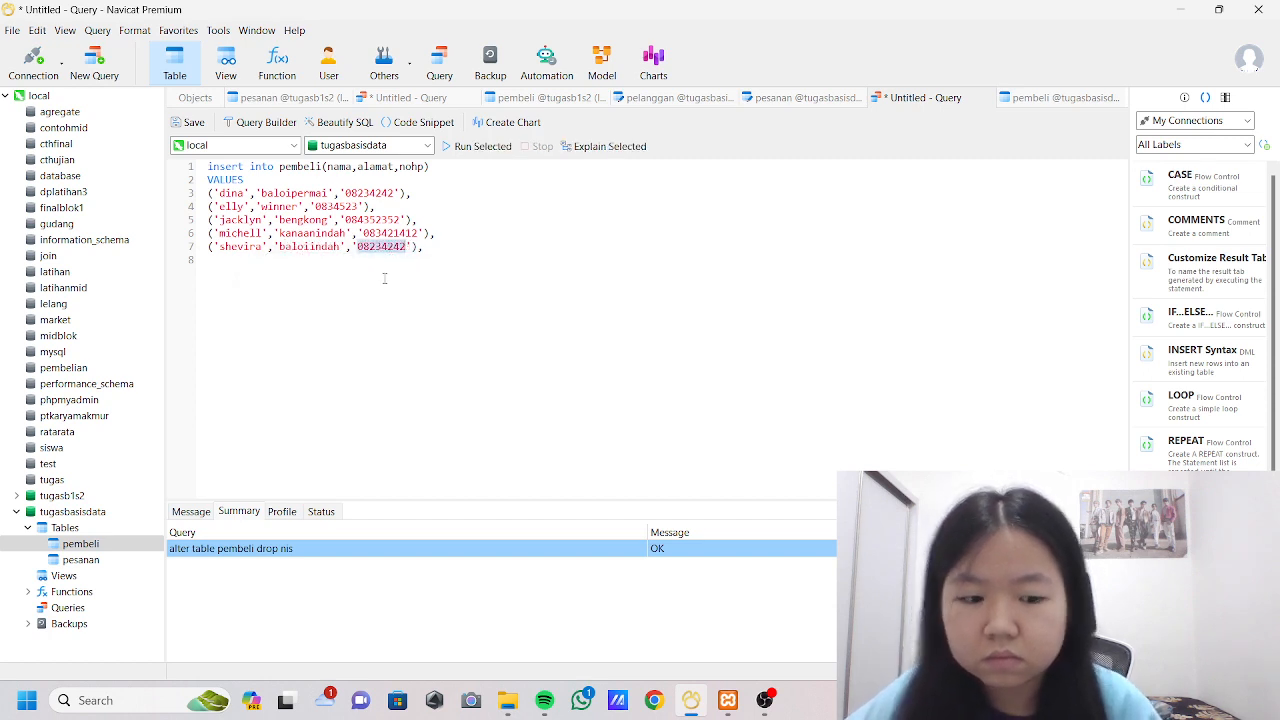
pyautogui.press('BackSpace')
pyautogui.write('0832523')
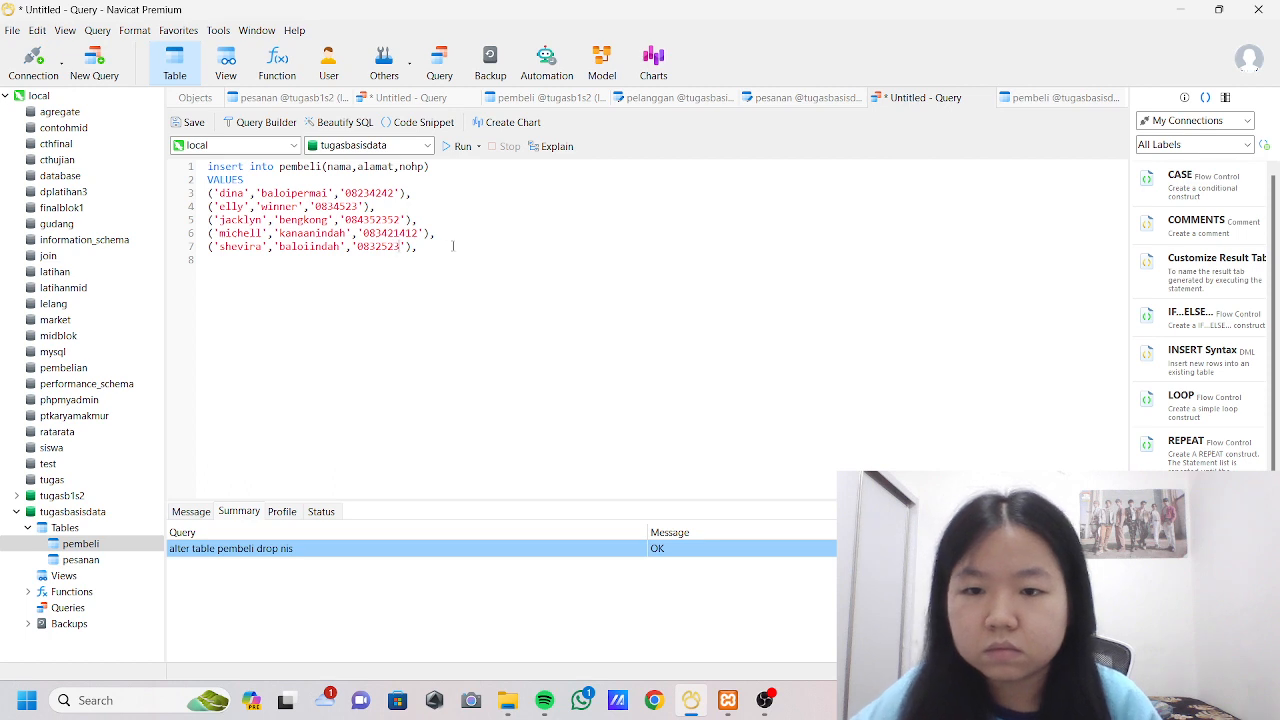
# Add a sixth record on line 8 as a copy of the first and replace its name with the sixth buyer's.
pyautogui.write("('dina','baloipermai','08234242'),")
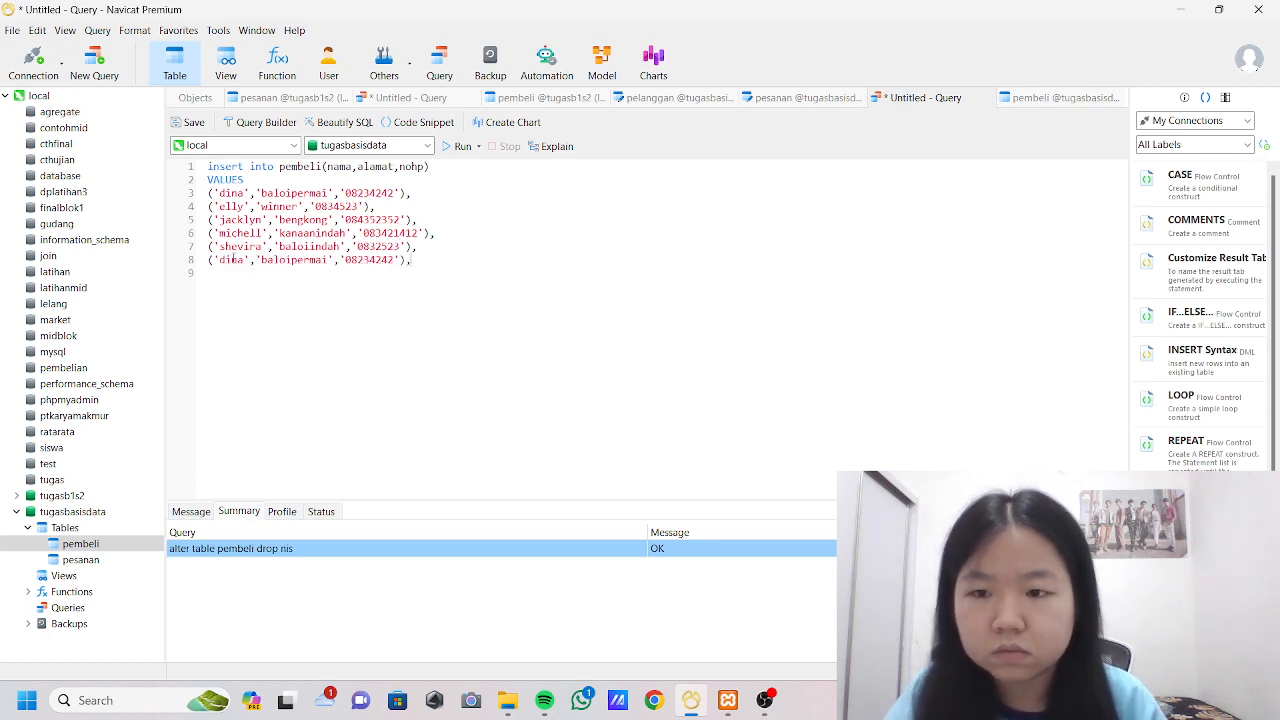
pyautogui.doubleClick(232, 259)
pyautogui.press('BackSpace')
pyautogui.write('man')
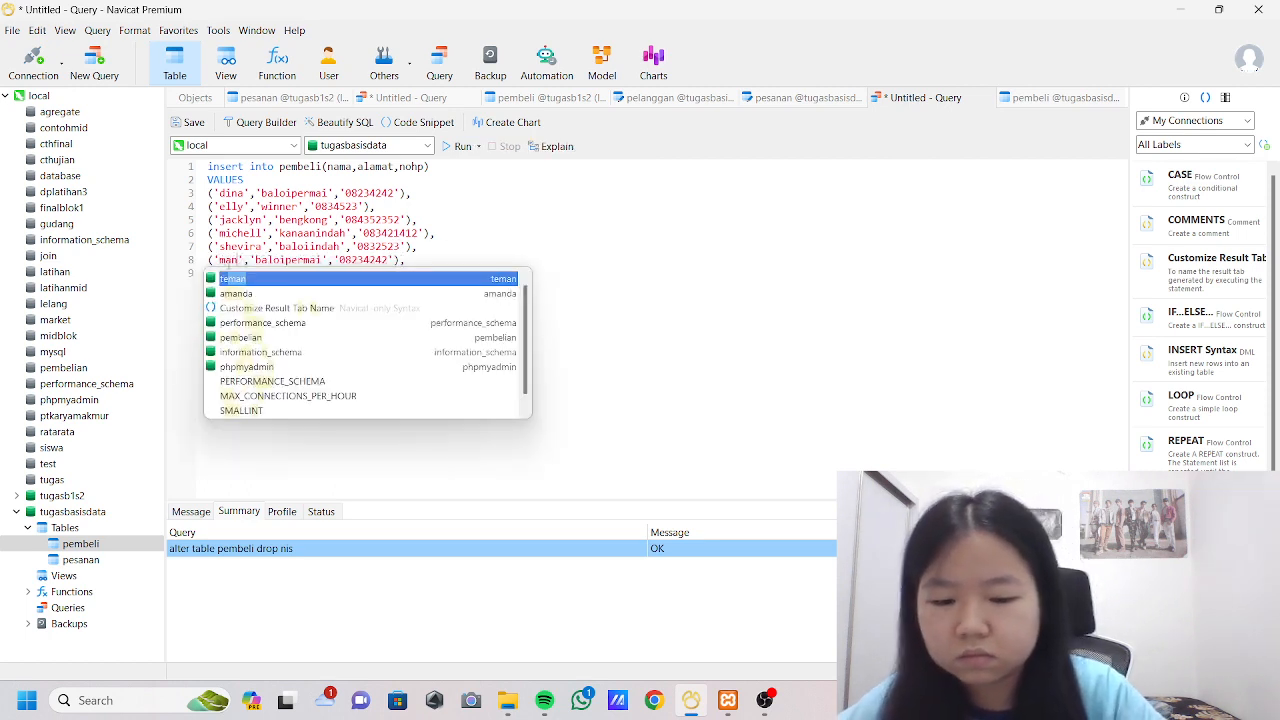
pyautogui.press('BackSpace')
pyautogui.press('BackSpace')
pyautogui.press('BackSpace')
pyautogui.write('amanda')
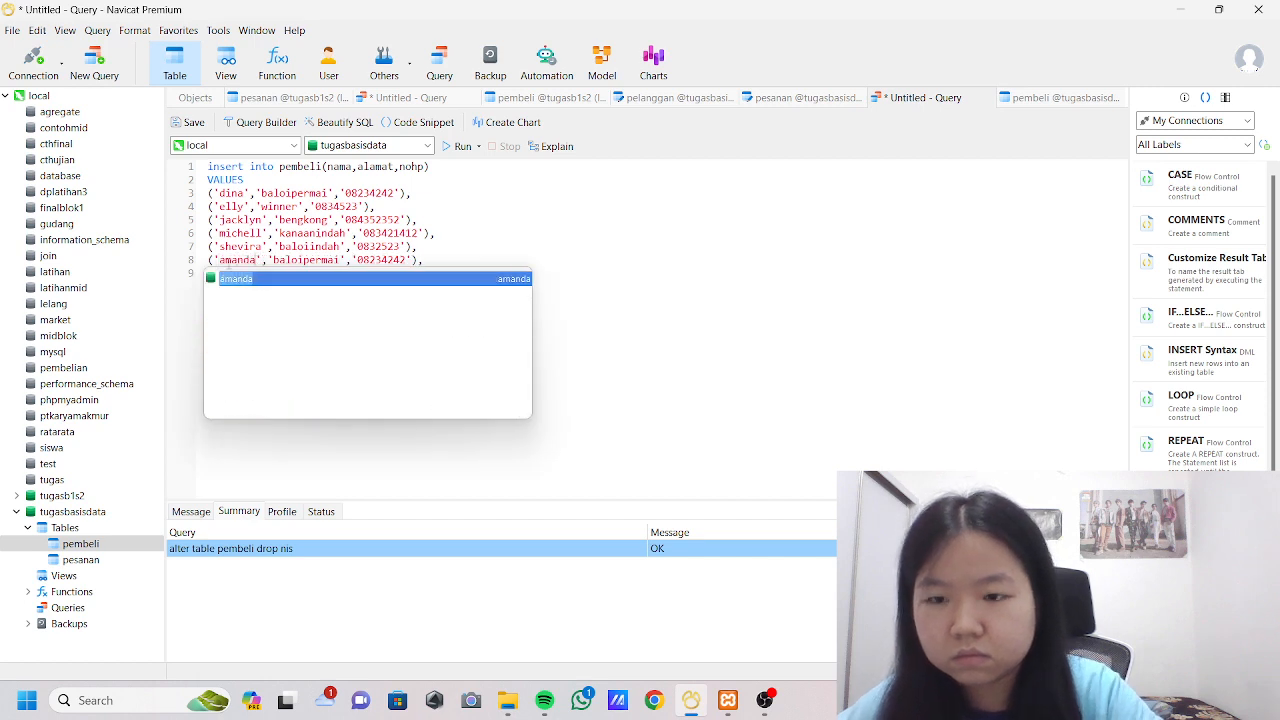
# Replace the address and phone number in the record on line 8 with the sixth buyer's details.
pyautogui.doubleClick(297, 264)
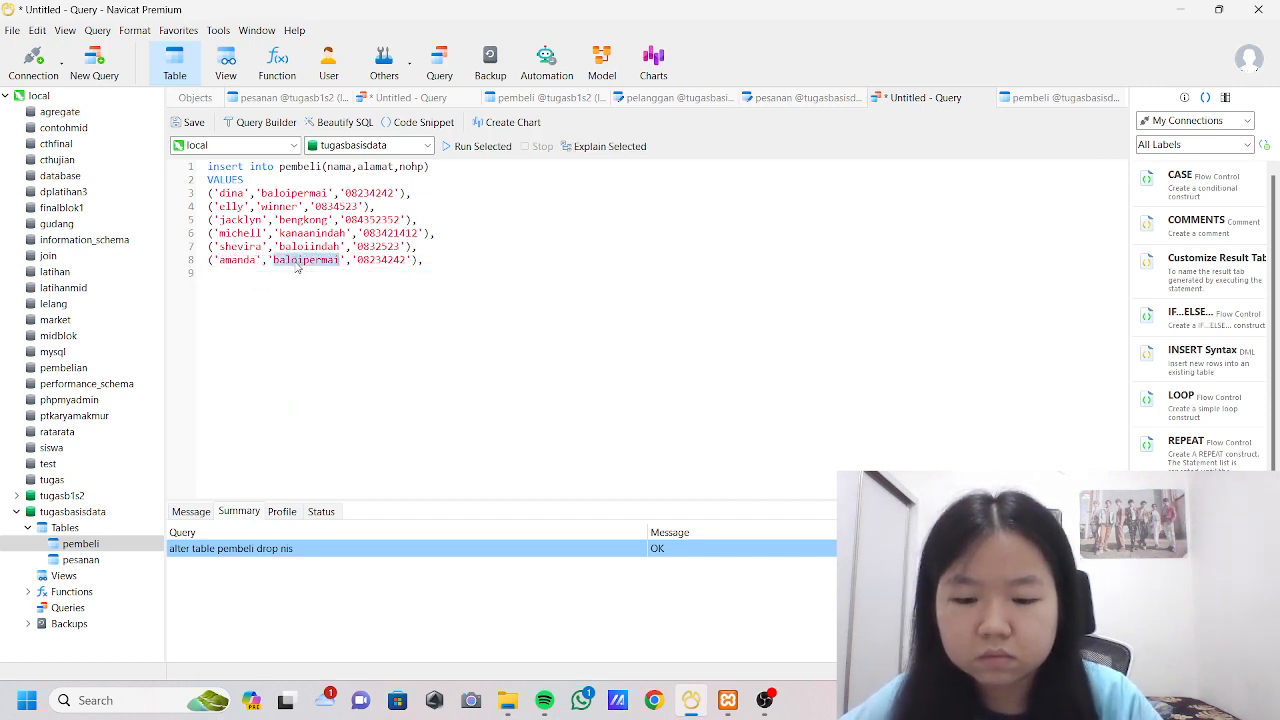
pyautogui.press('BackSpace')
pyautogui.write('balgima')
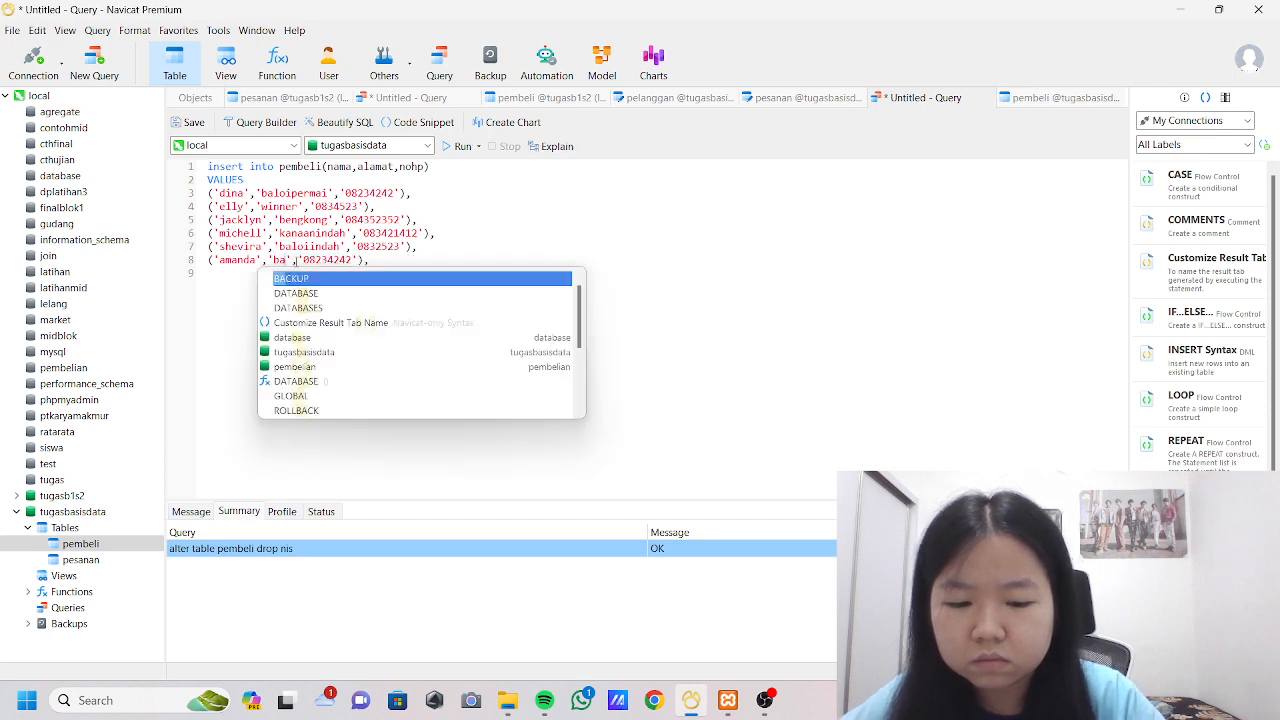
pyautogui.write('s')
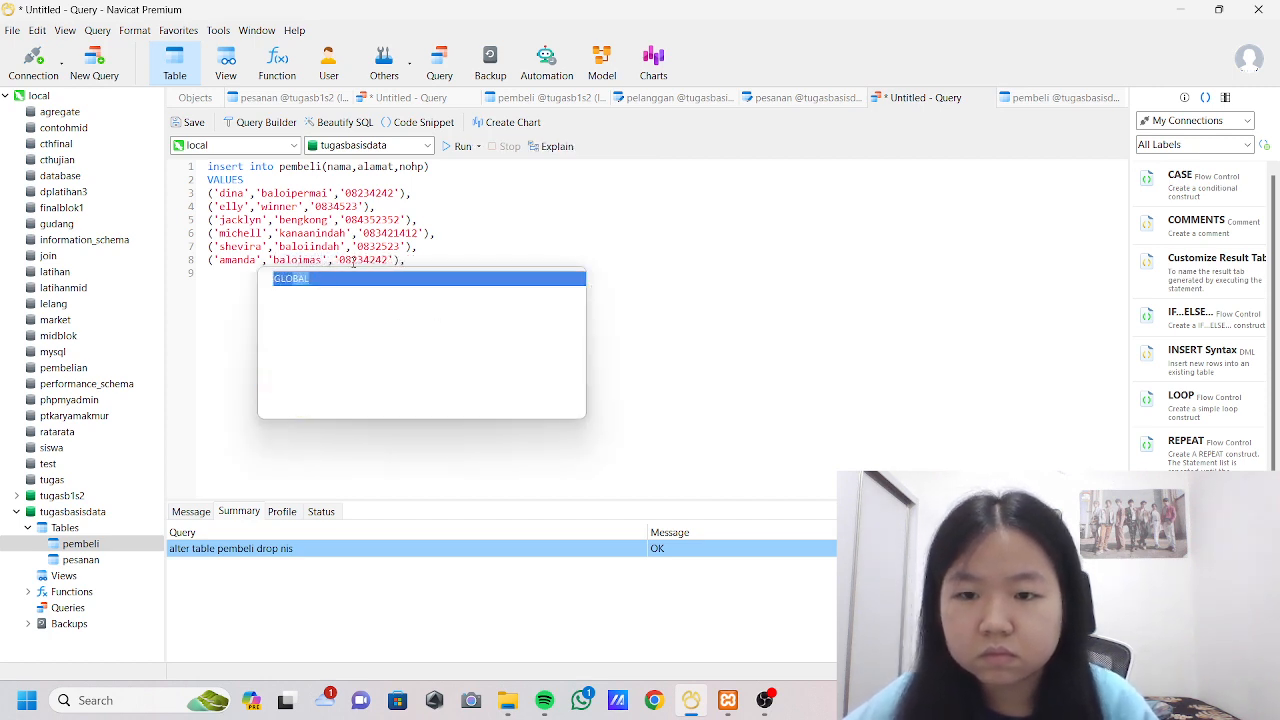
pyautogui.doubleClick(360, 262)
pyautogui.write('08346243')
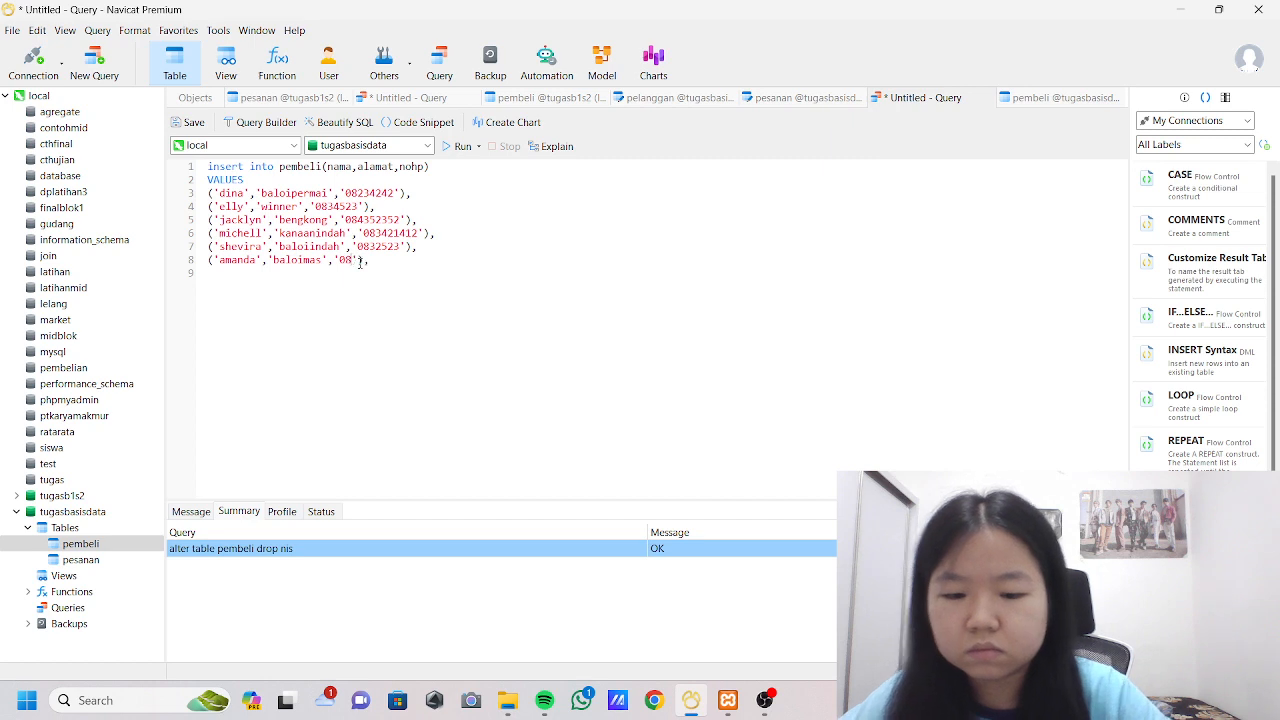
# Add a seventh record on line 9 as a copy of the first and replace its name with the seventh buyer's.
pyautogui.press('Return')
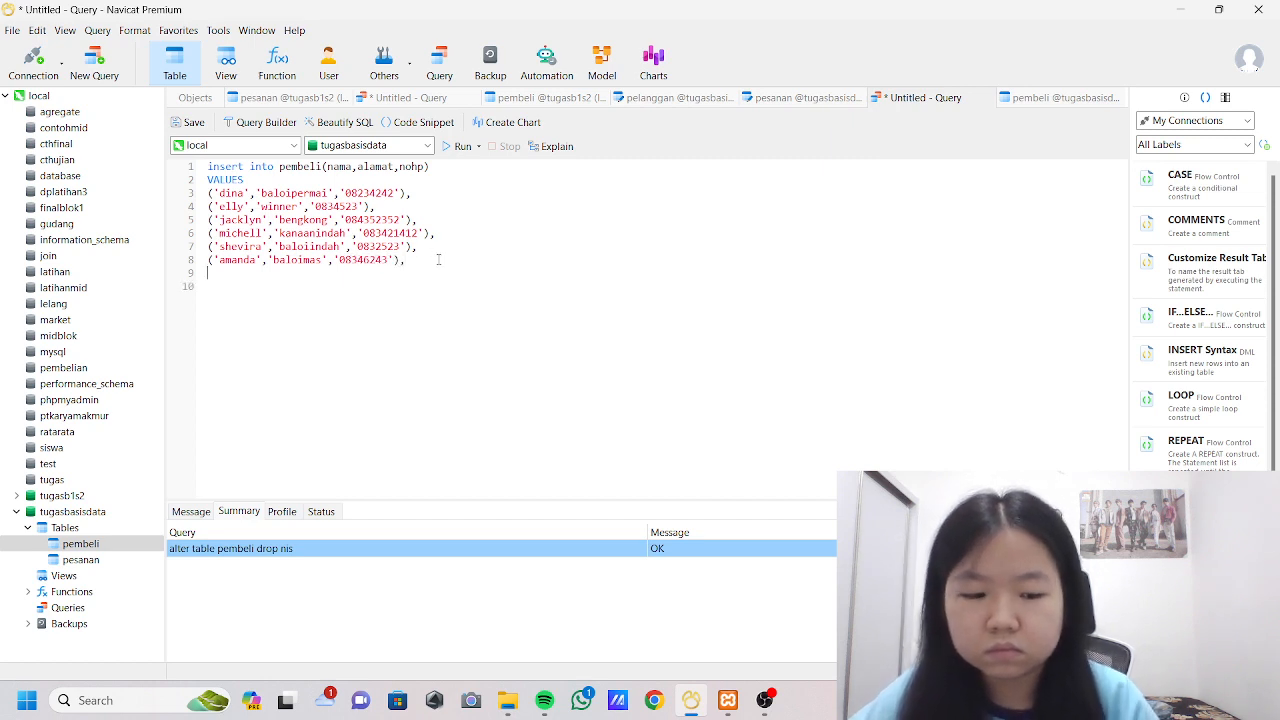
pyautogui.write("('dina','baloipermai','08234242'),")
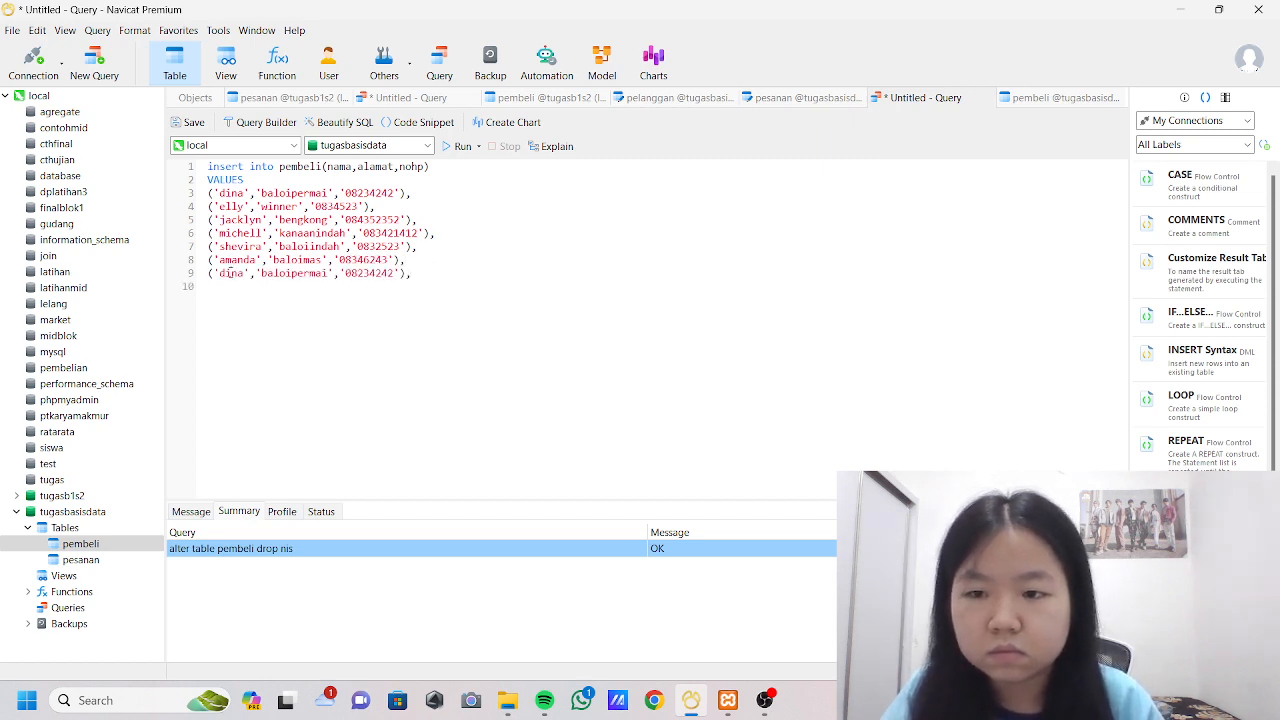
pyautogui.doubleClick(230, 273)
pyautogui.press('BackSpace')
pyautogui.write('desta')
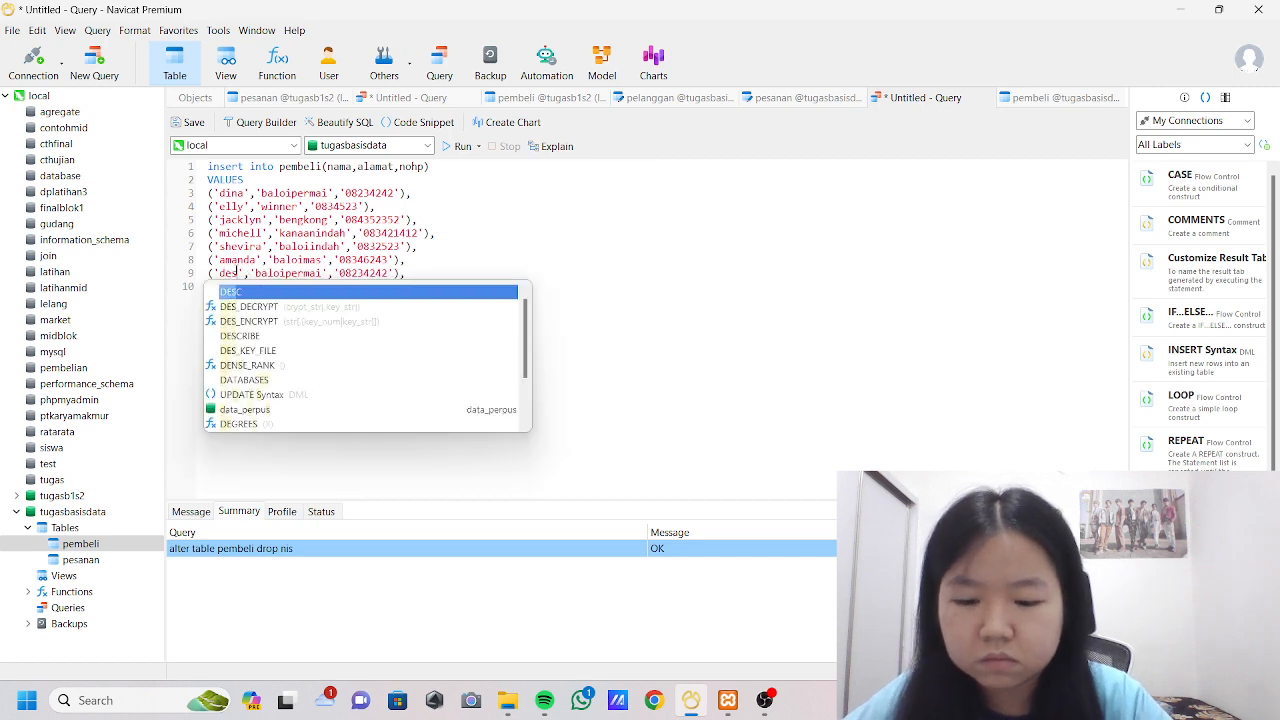
pyautogui.press('Escape')
# Replace the address and phone number on line 9 with the seventh buyer's details and remove the record's trailing comma.
pyautogui.doubleClick(300, 273)
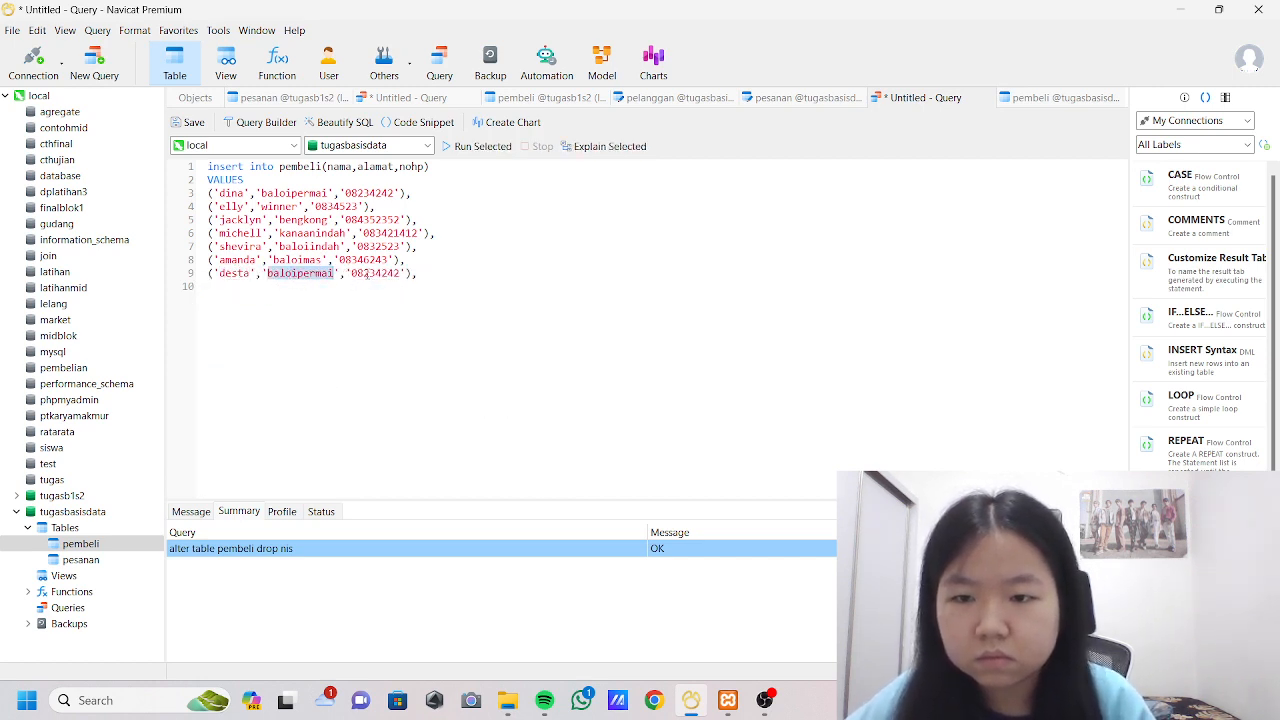
pyautogui.write('ba')
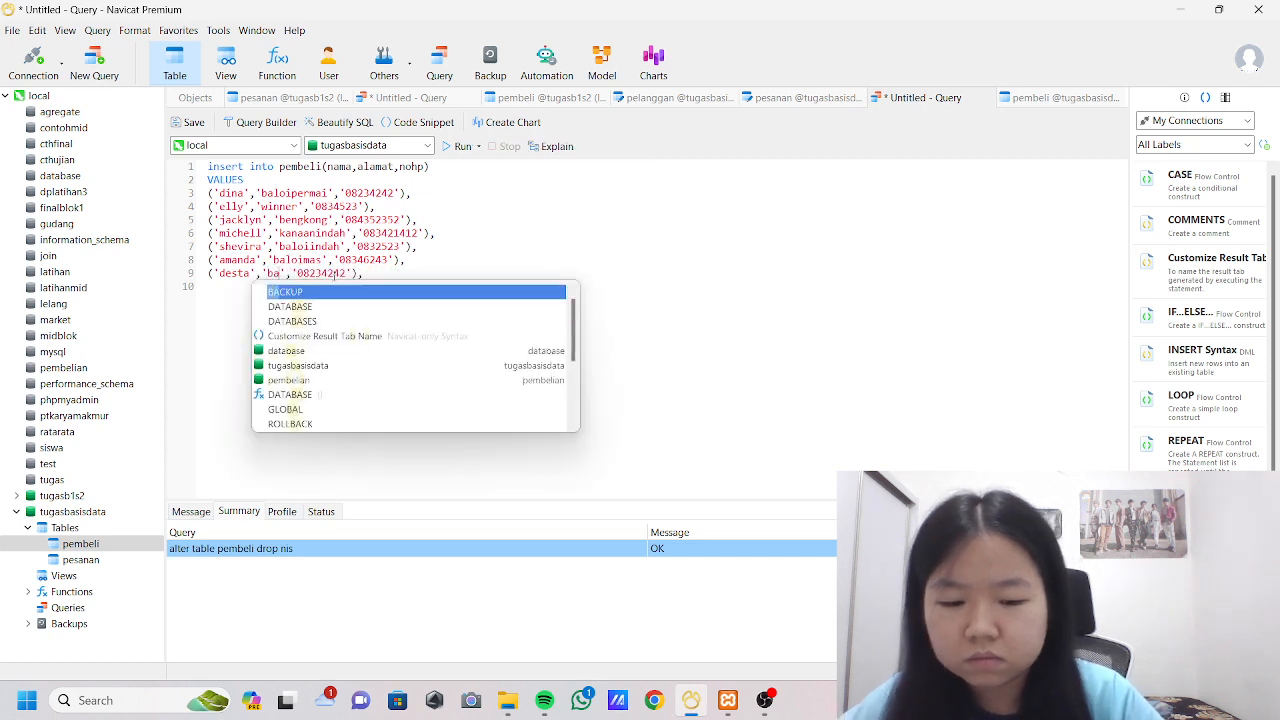
pyautogui.write('loi')
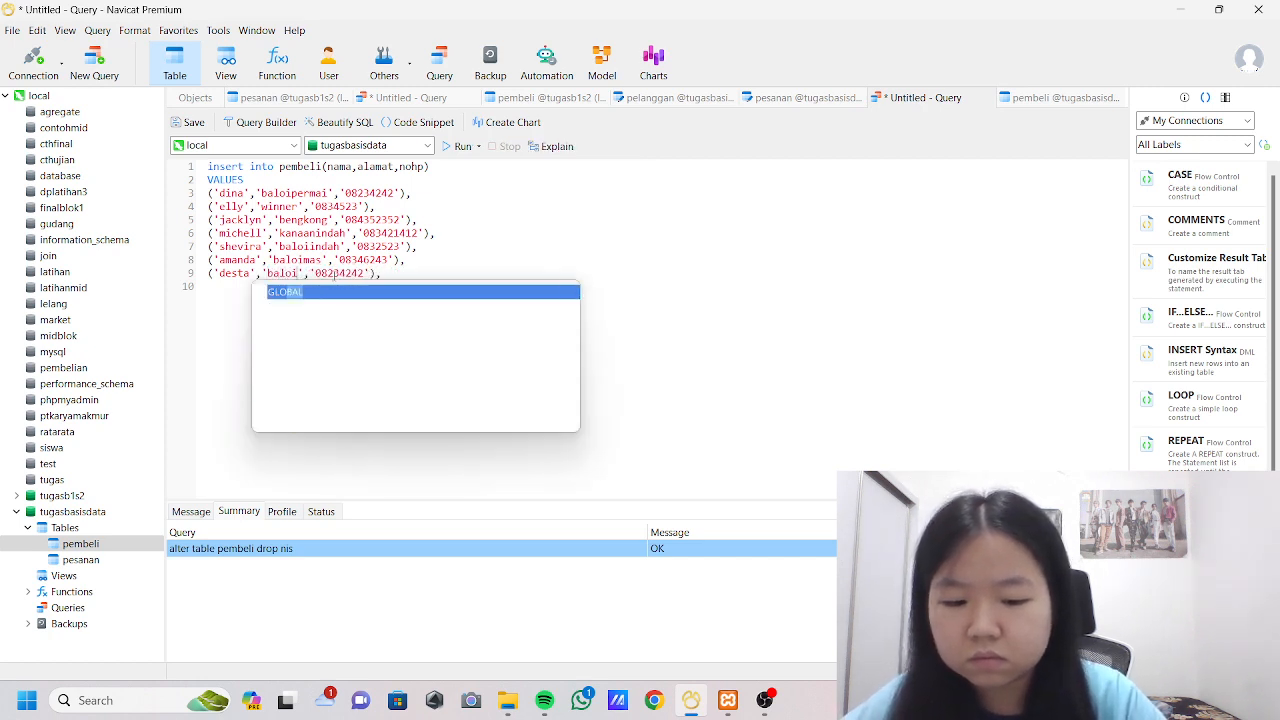
pyautogui.write('indah')
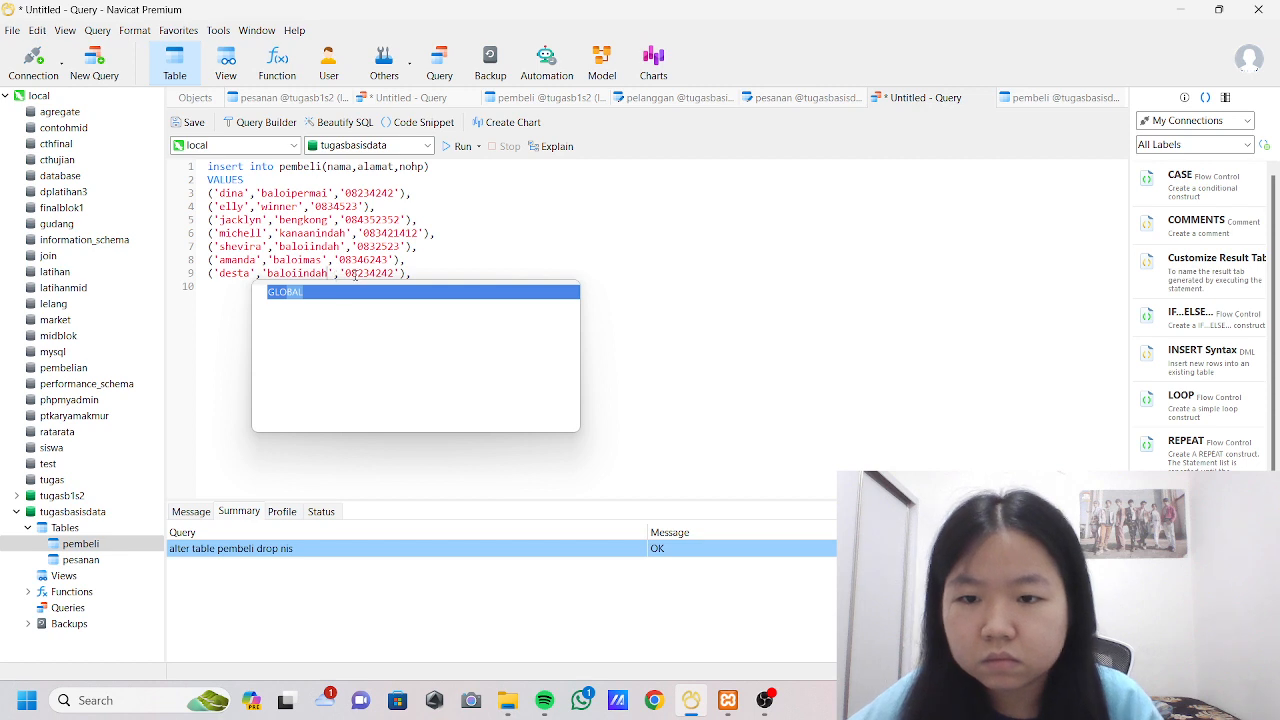
pyautogui.doubleClick(355, 275)
pyautogui.write('0834')
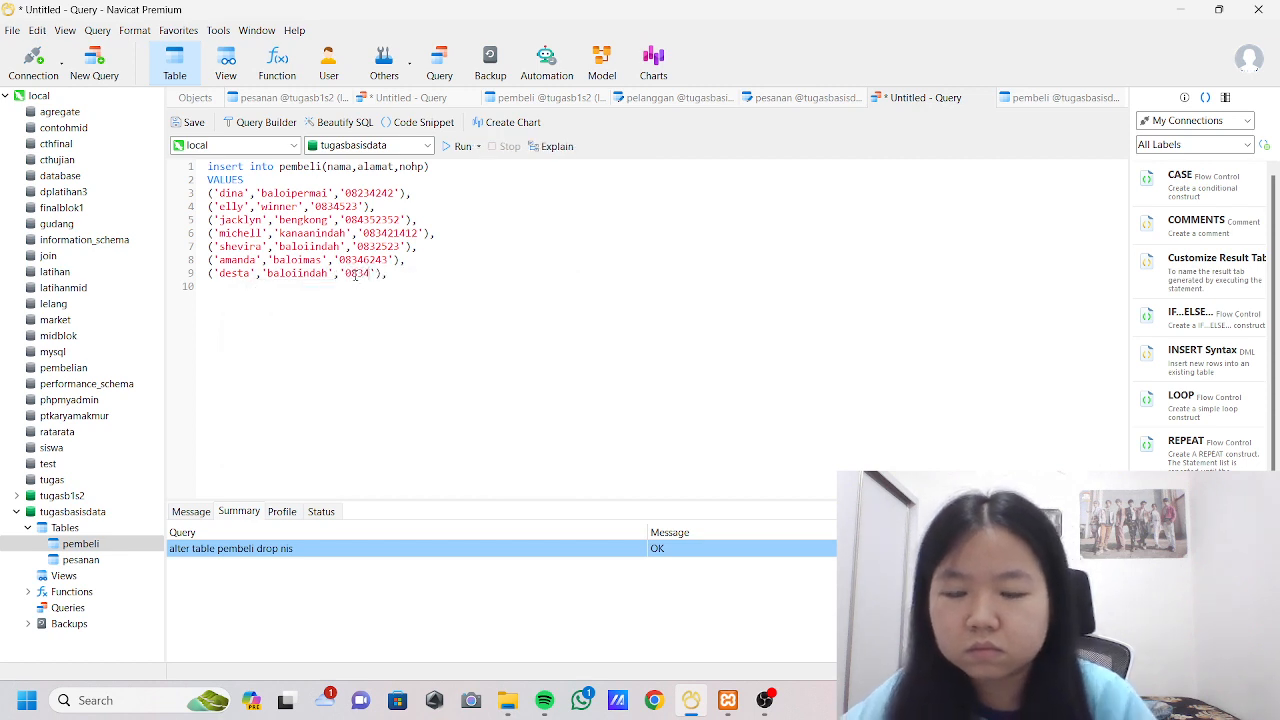
pyautogui.write('21412')
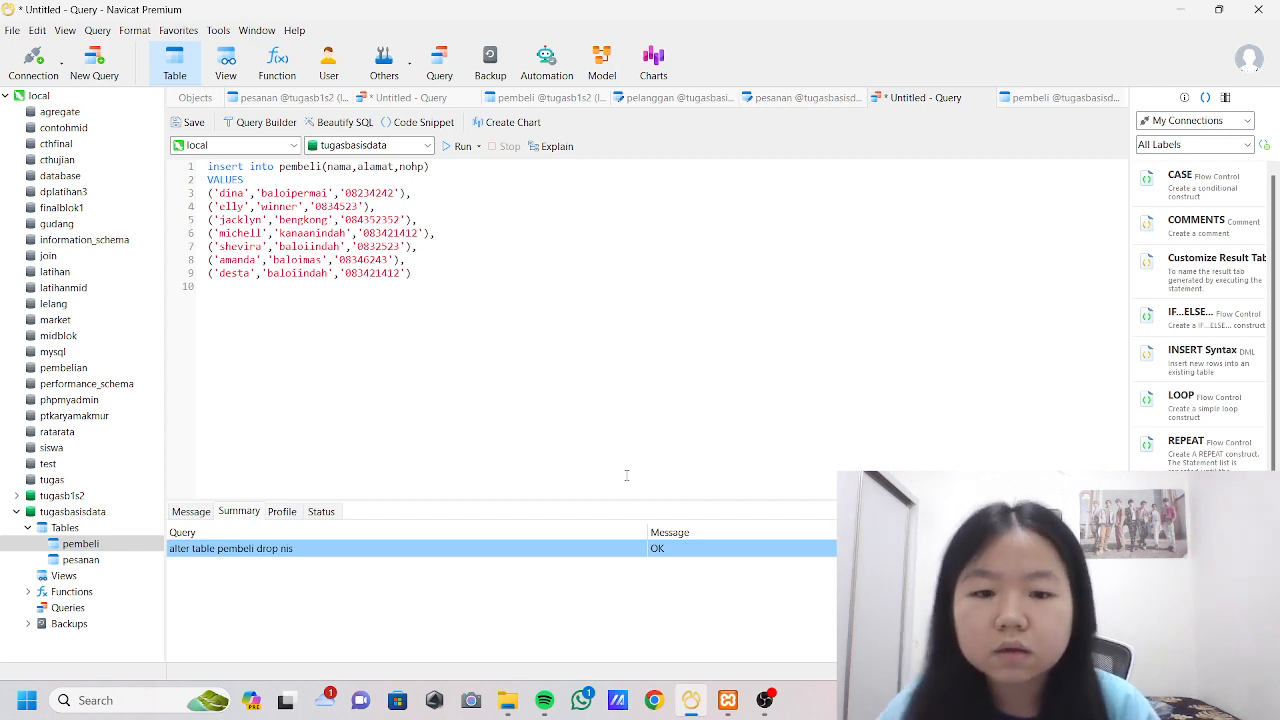
# Run the INSERT query and refresh the pembeli table data to view the inserted records.
pyautogui.click(461, 146)
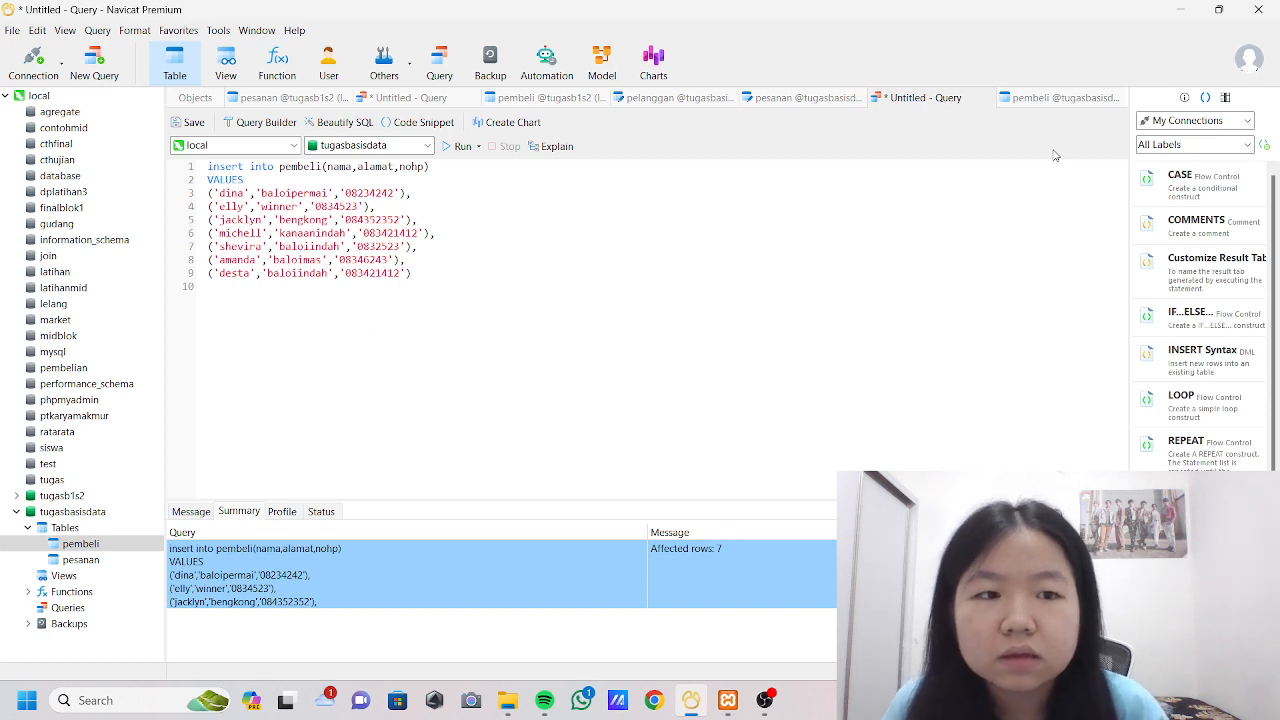
pyautogui.click(1045, 98)
pyautogui.click(238, 653)
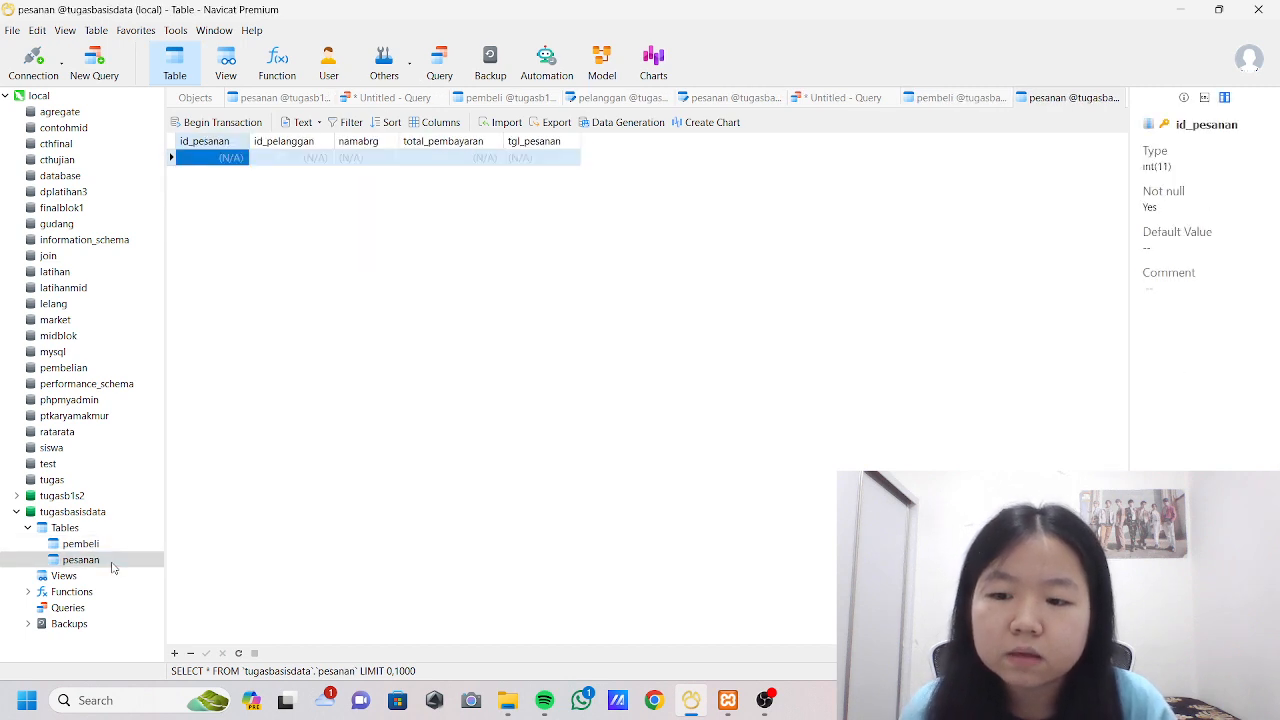
# Add and save a pesanan record with id_pelanggan 1, namabrg meja, total_pembayaran 80000 and tgl_pesanan 2024-01-13.
pyautogui.click(285, 158)
pyautogui.write('1')
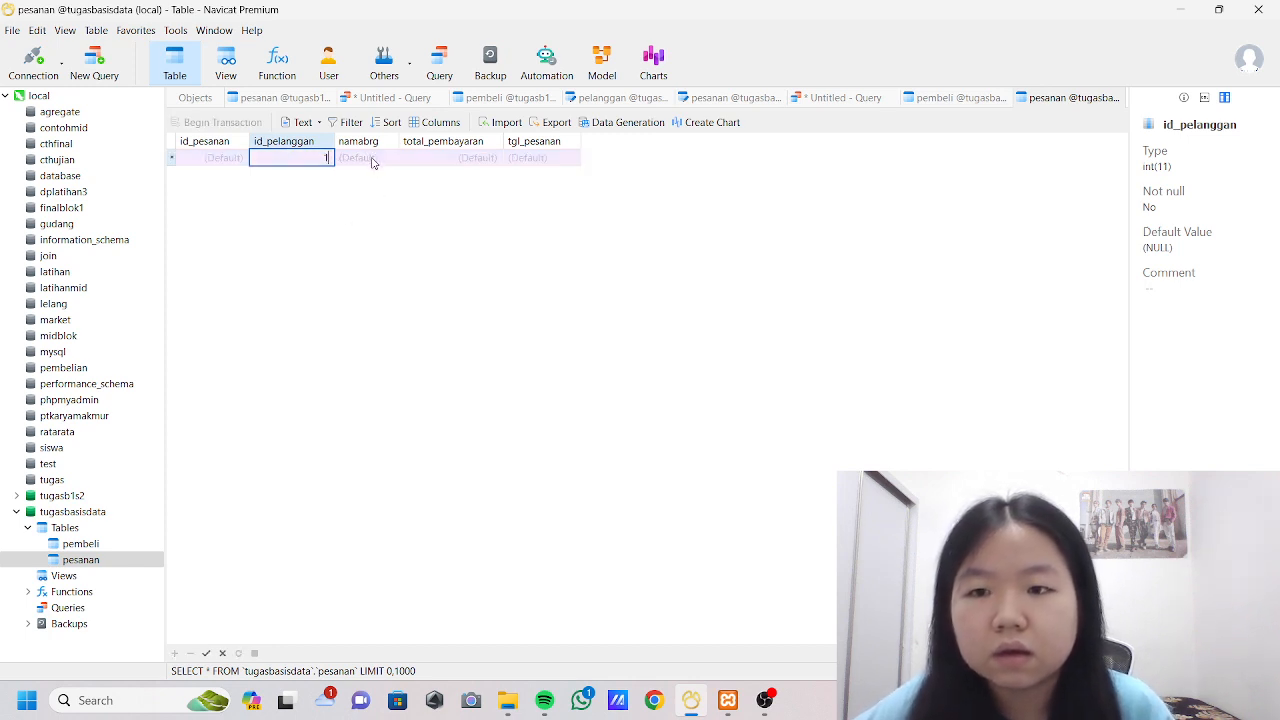
pyautogui.click(372, 160)
pyautogui.write('meja')
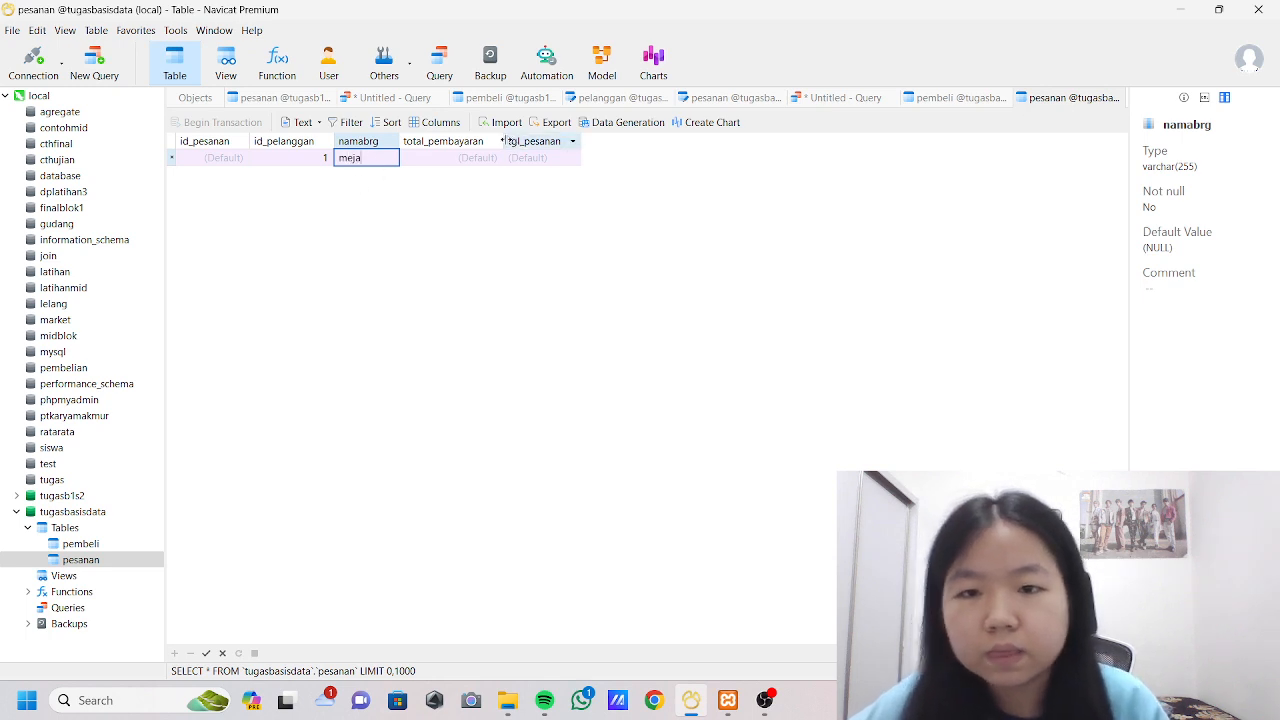
pyautogui.click(449, 157)
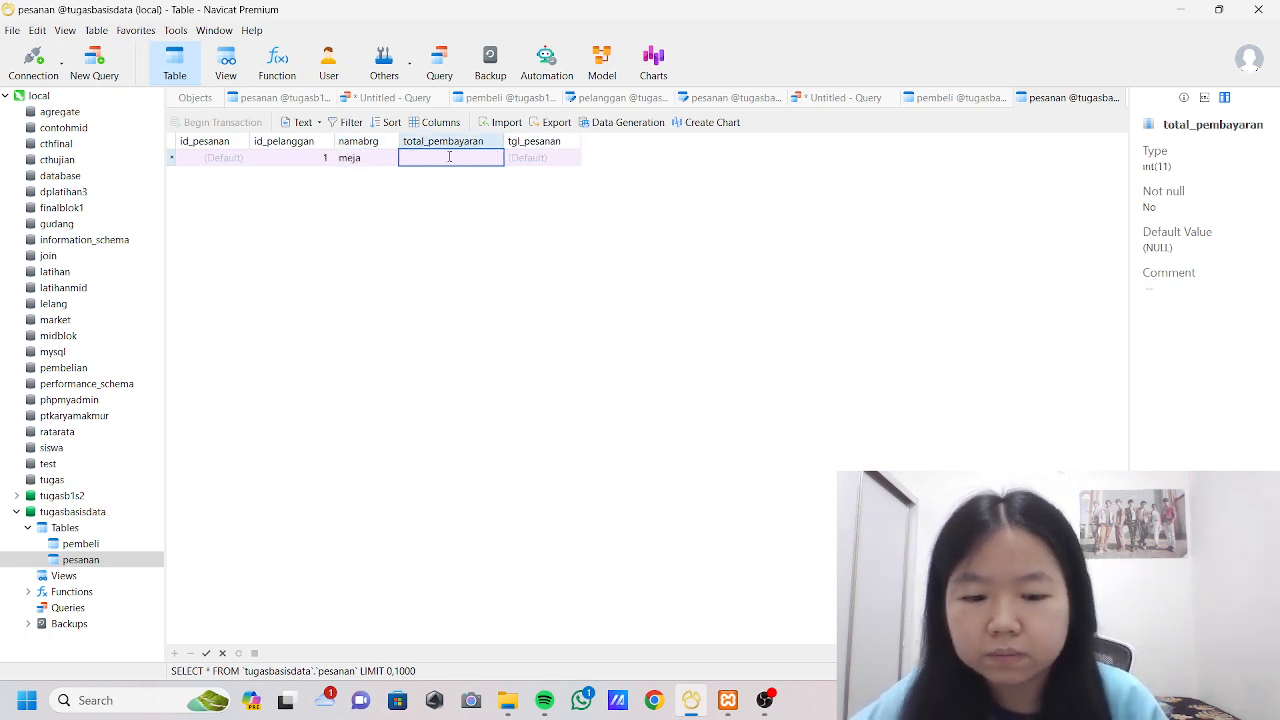
pyautogui.write('80000')
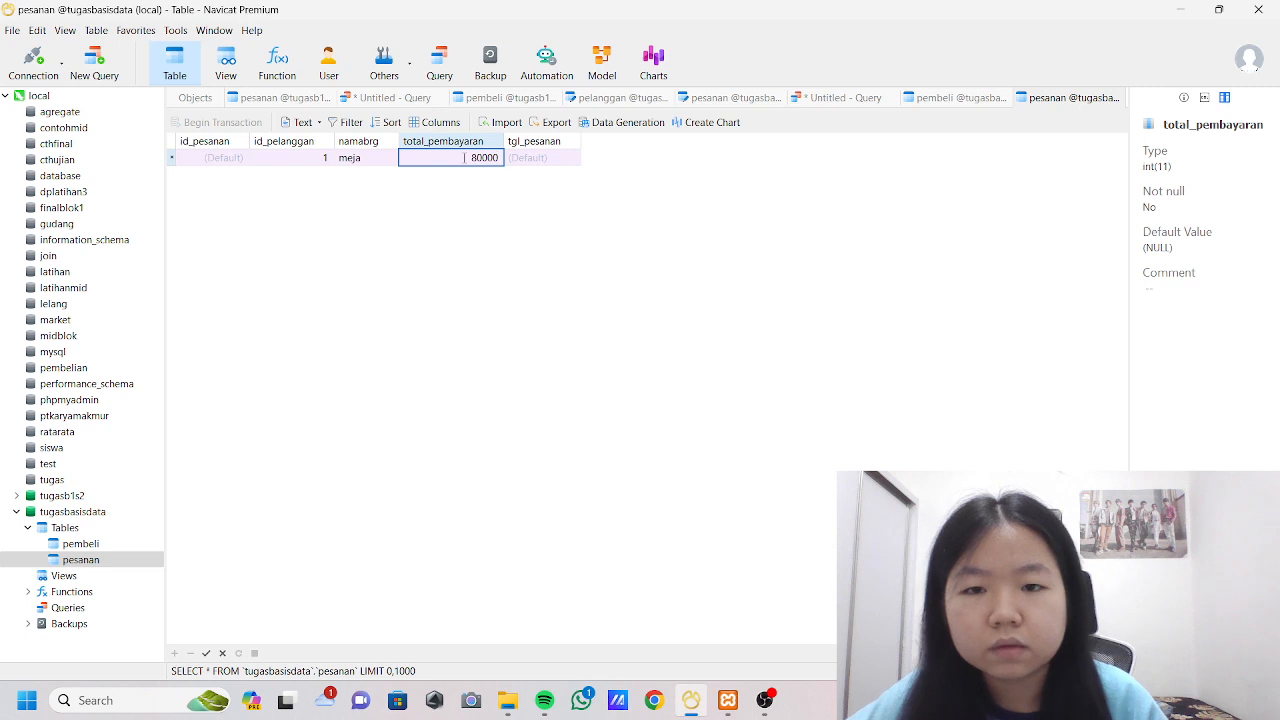
pyautogui.click(556, 160)
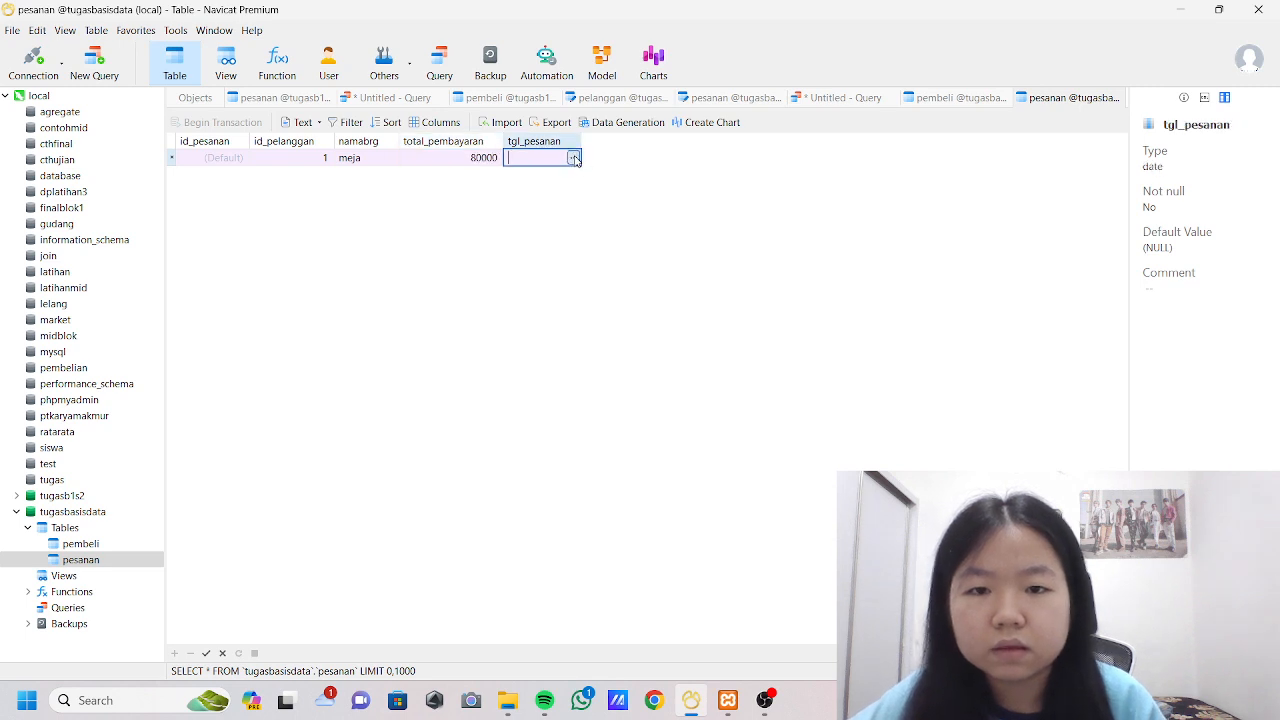
pyautogui.click(573, 157)
pyautogui.click(571, 327)
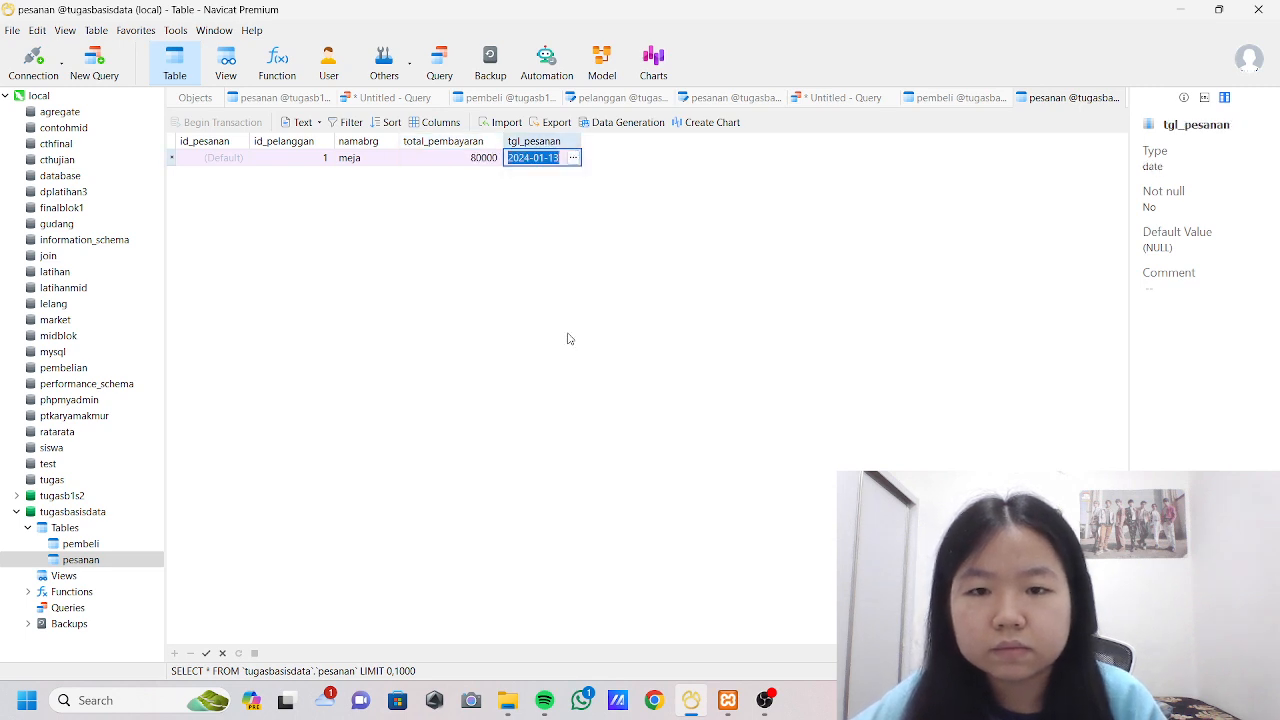
pyautogui.click(206, 653)
# Add and save a pesanan record with id_pelanggan 2, namabrg kursi, total_pembayaran 50000 and tgl_pesanan 2024-01-13.
pyautogui.click(174, 653)
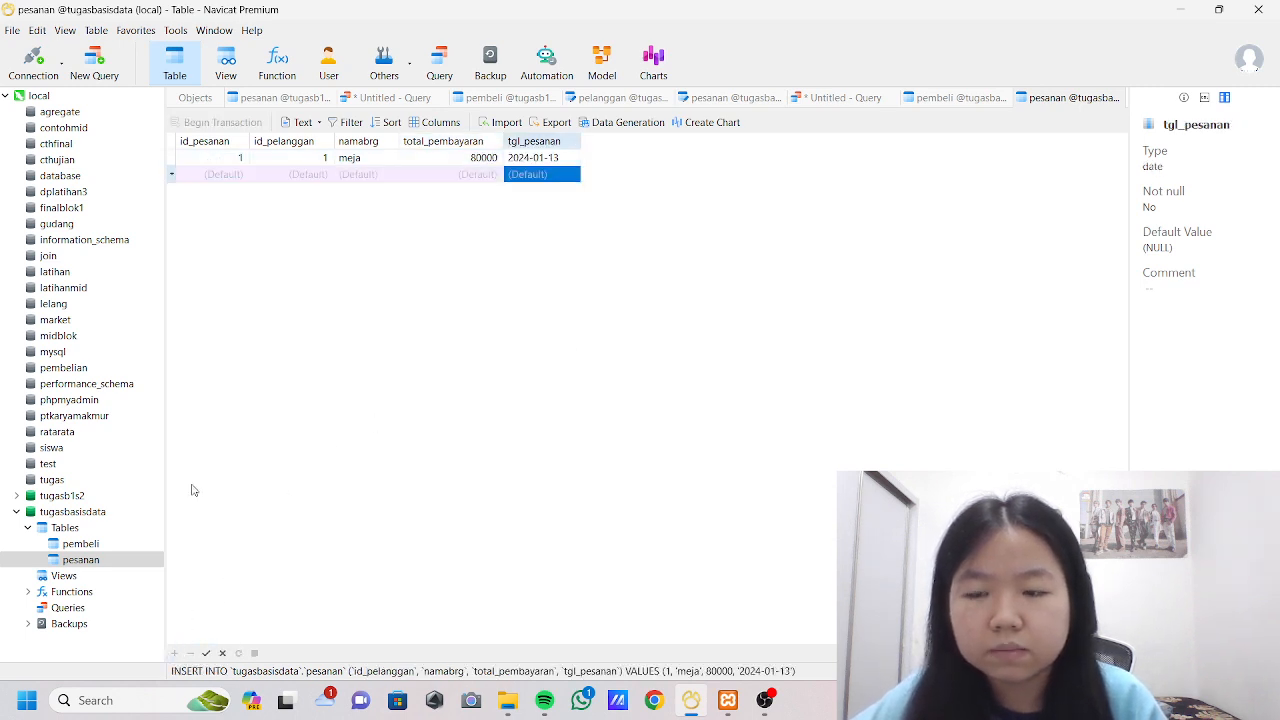
pyautogui.click(311, 178)
pyautogui.write('2')
pyautogui.click(372, 176)
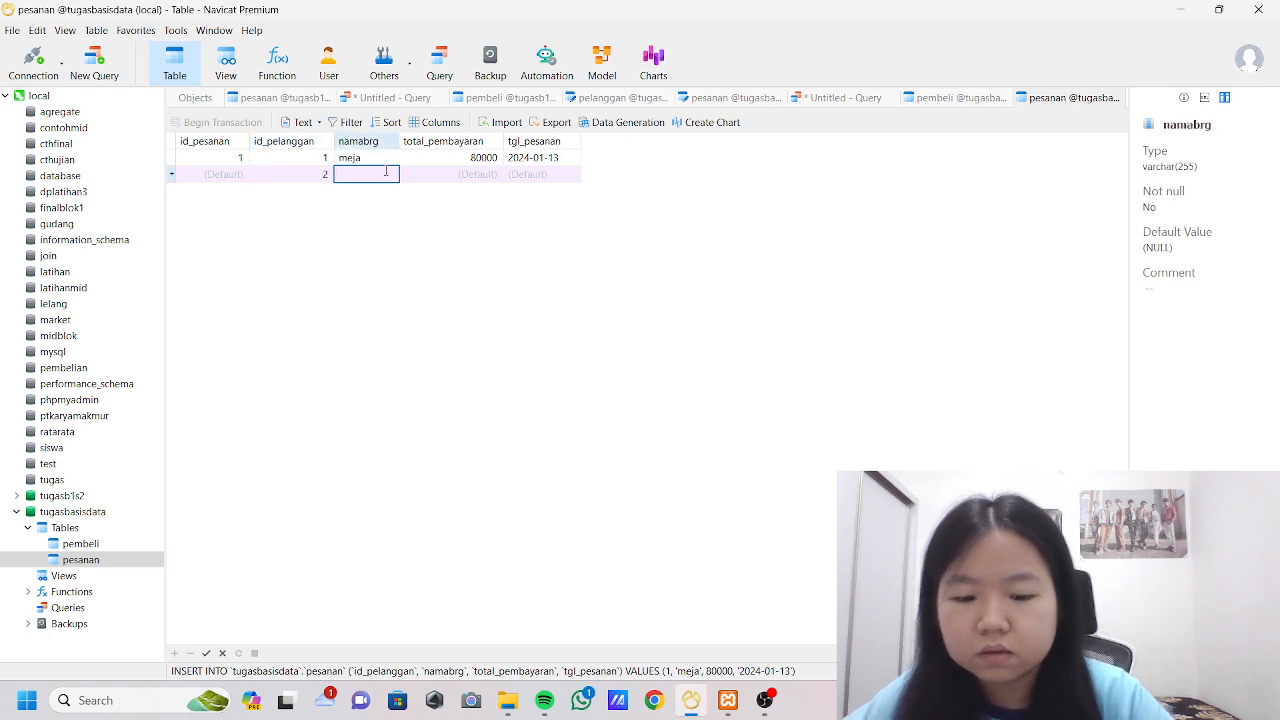
pyautogui.write('kursi')
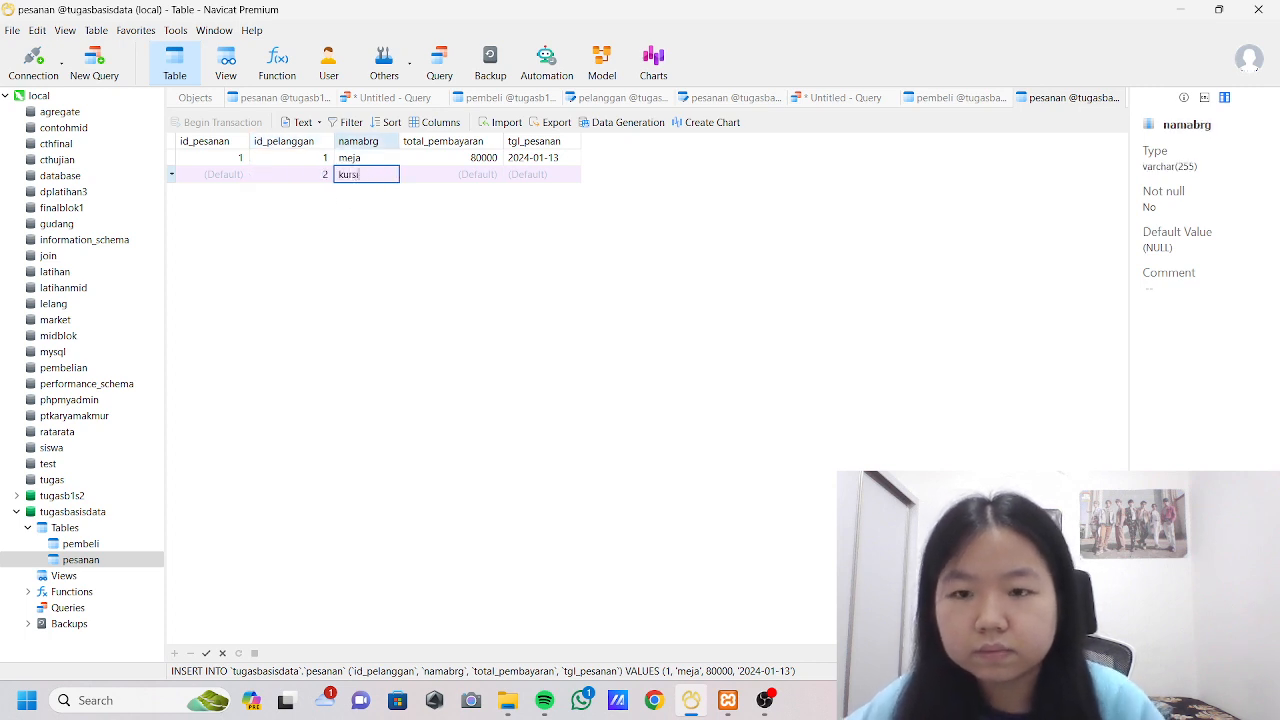
pyautogui.click(450, 176)
pyautogui.write('5')
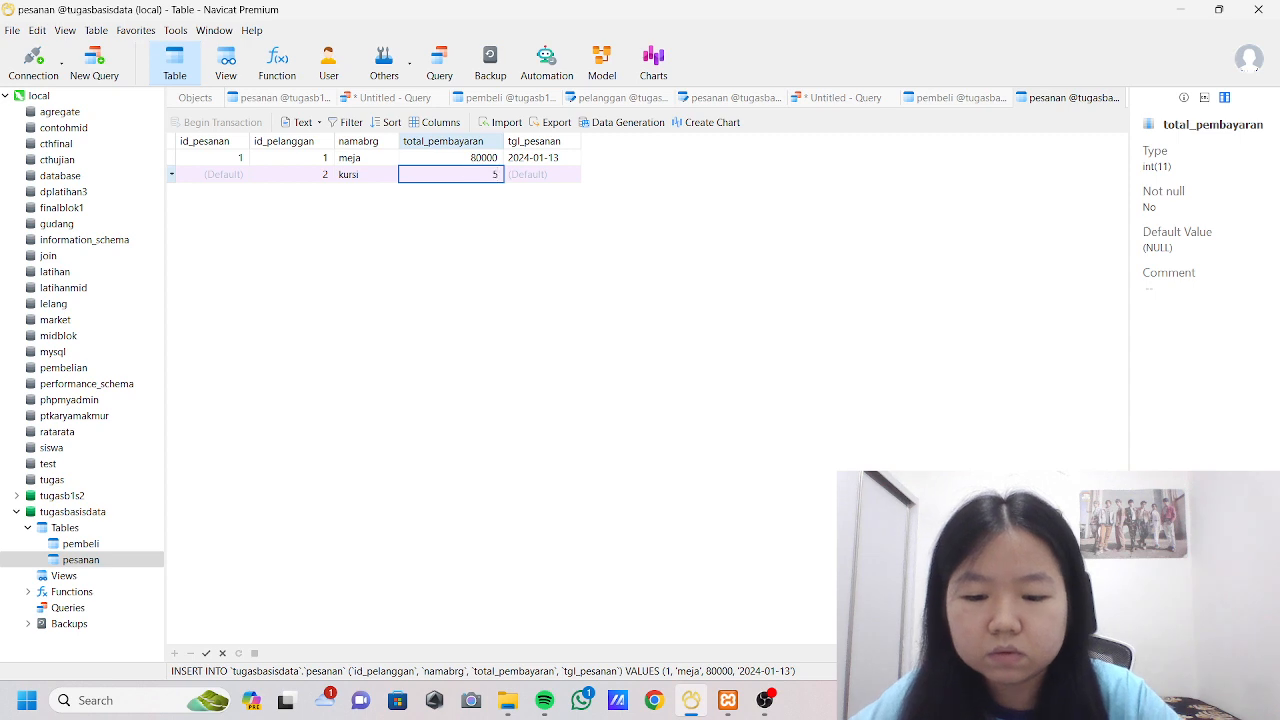
pyautogui.write('0000')
pyautogui.click(545, 176)
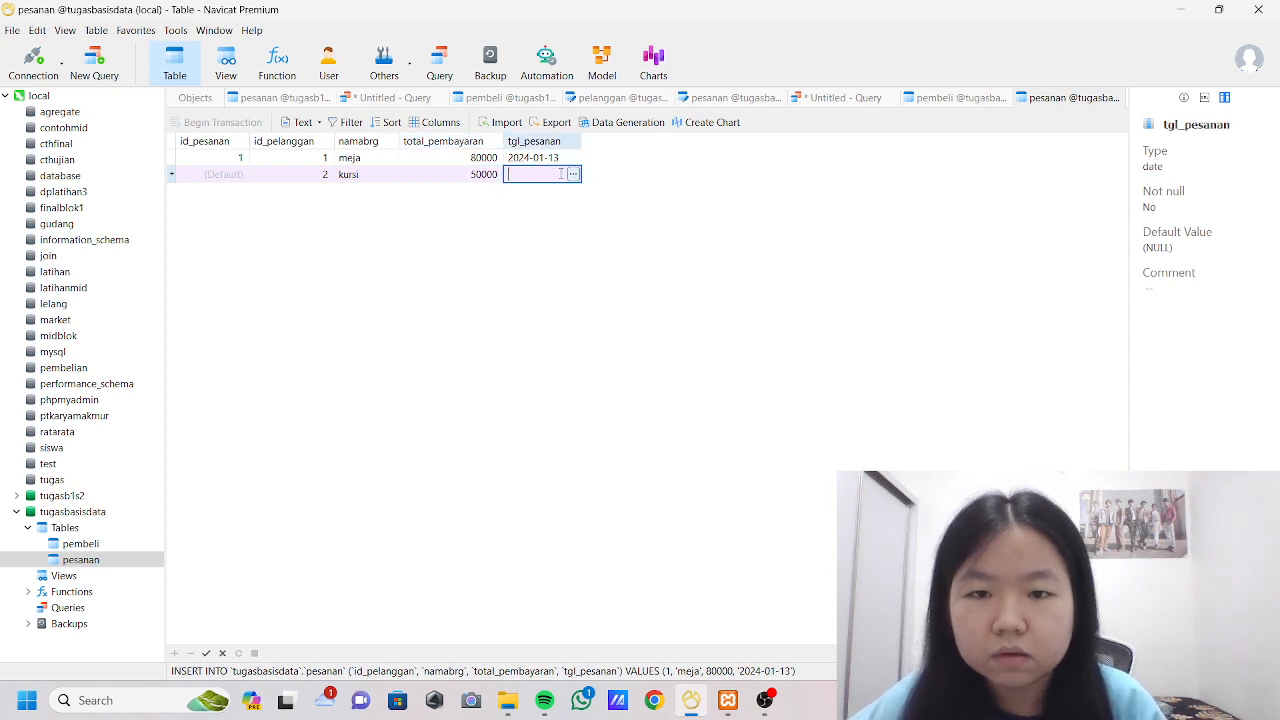
pyautogui.click(573, 174)
pyautogui.click(581, 342)
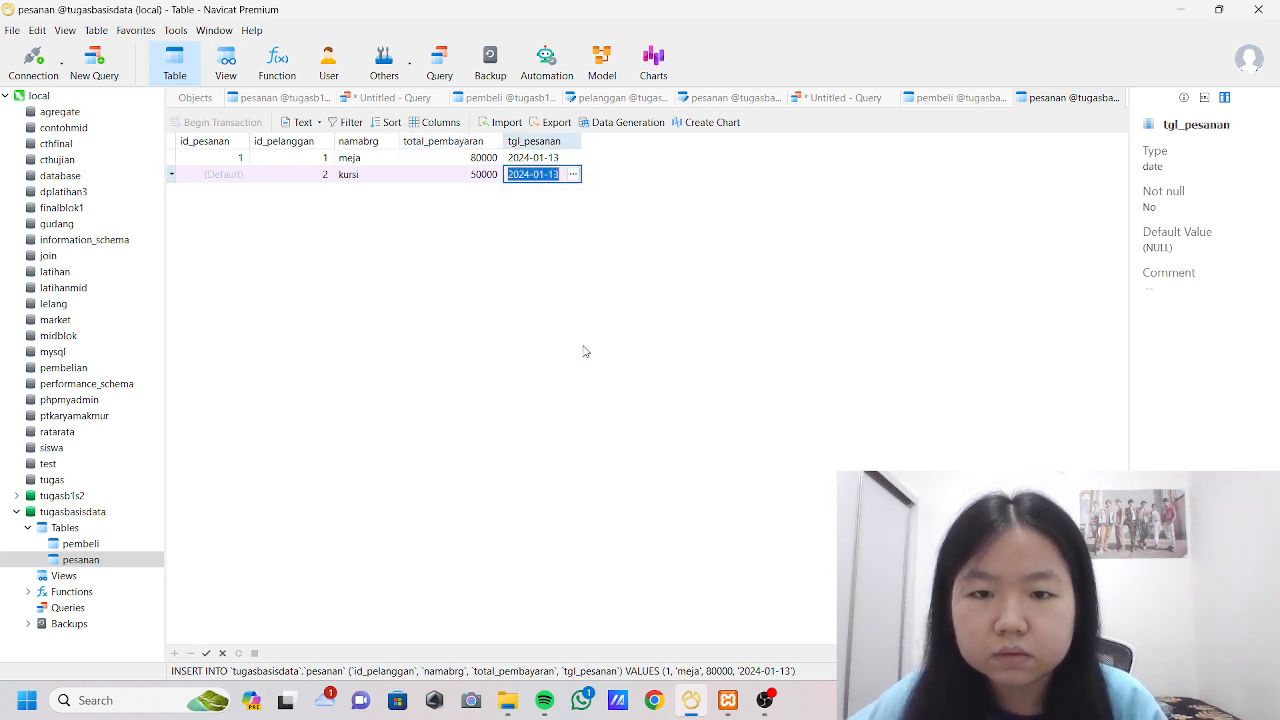
pyautogui.click(206, 653)
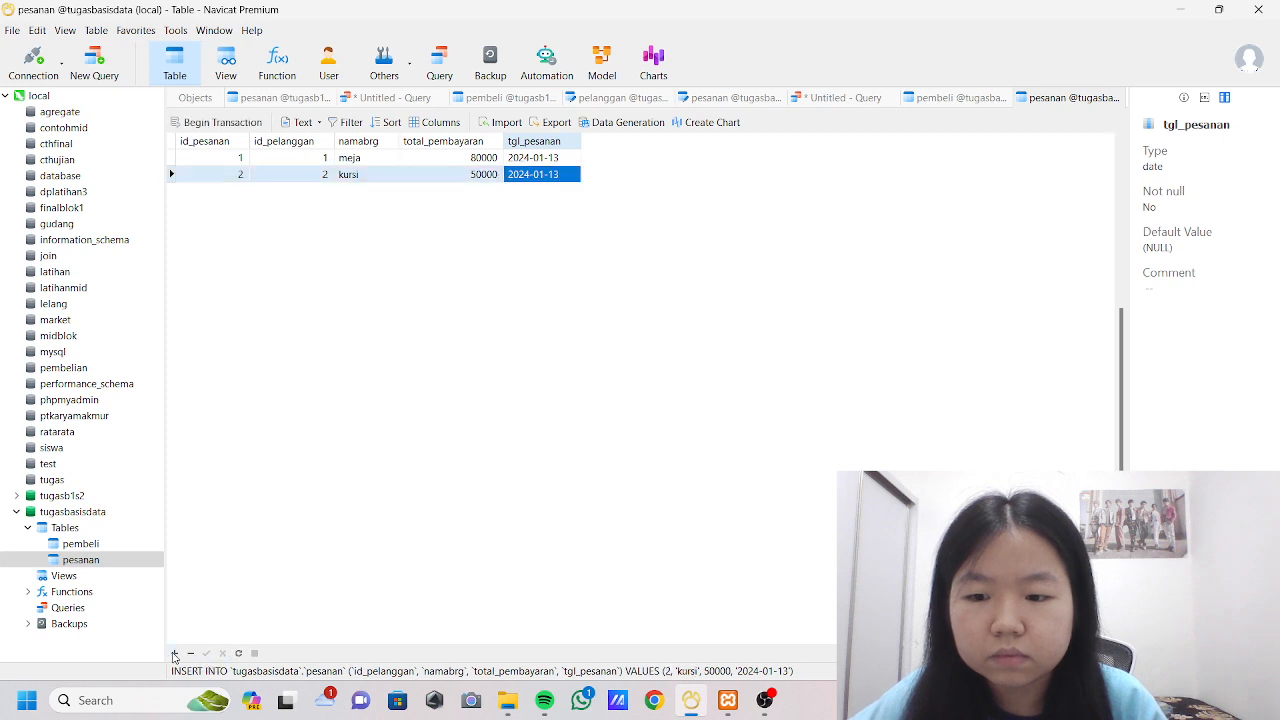
# Add and save a pesanan record with id_pelanggan 3, namabrg laptop, total_pembayaran 120000 and tgl_pesanan 2024-01-13.
pyautogui.click(174, 653)
pyautogui.click(311, 190)
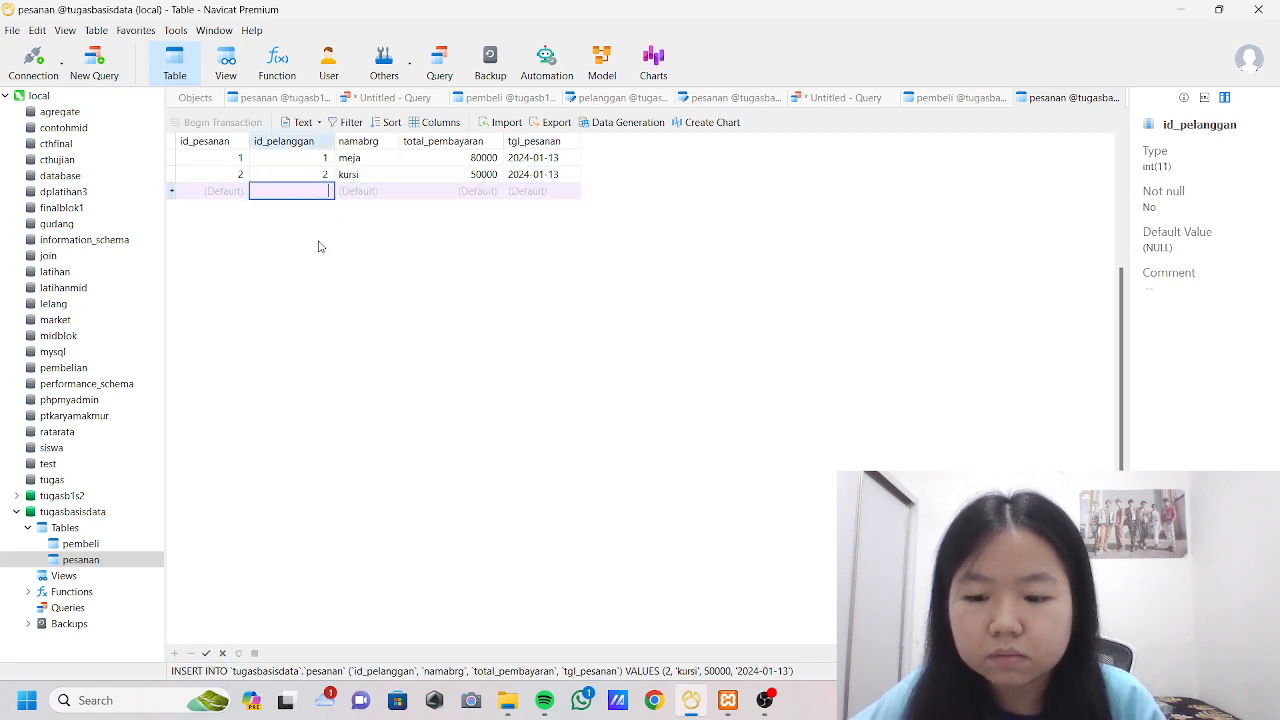
pyautogui.write('3')
pyautogui.press('Tab')
pyautogui.write('laptop')
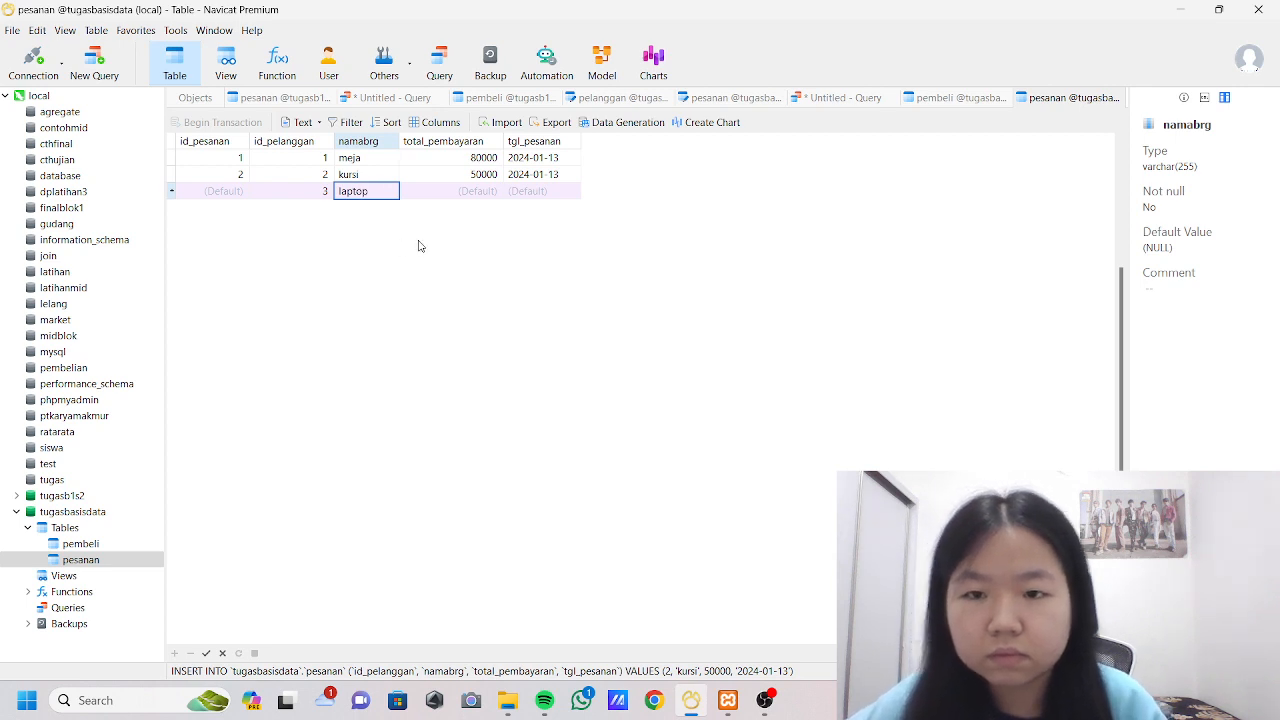
pyautogui.click(444, 192)
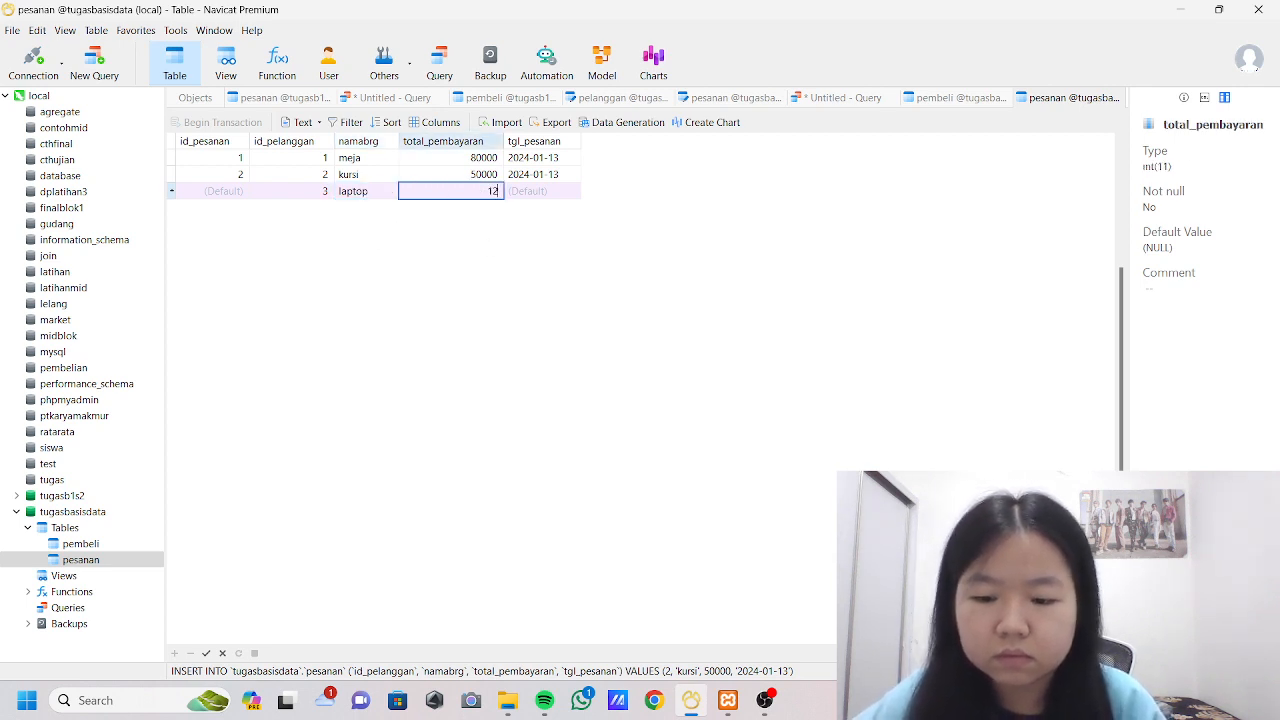
pyautogui.write('120000')
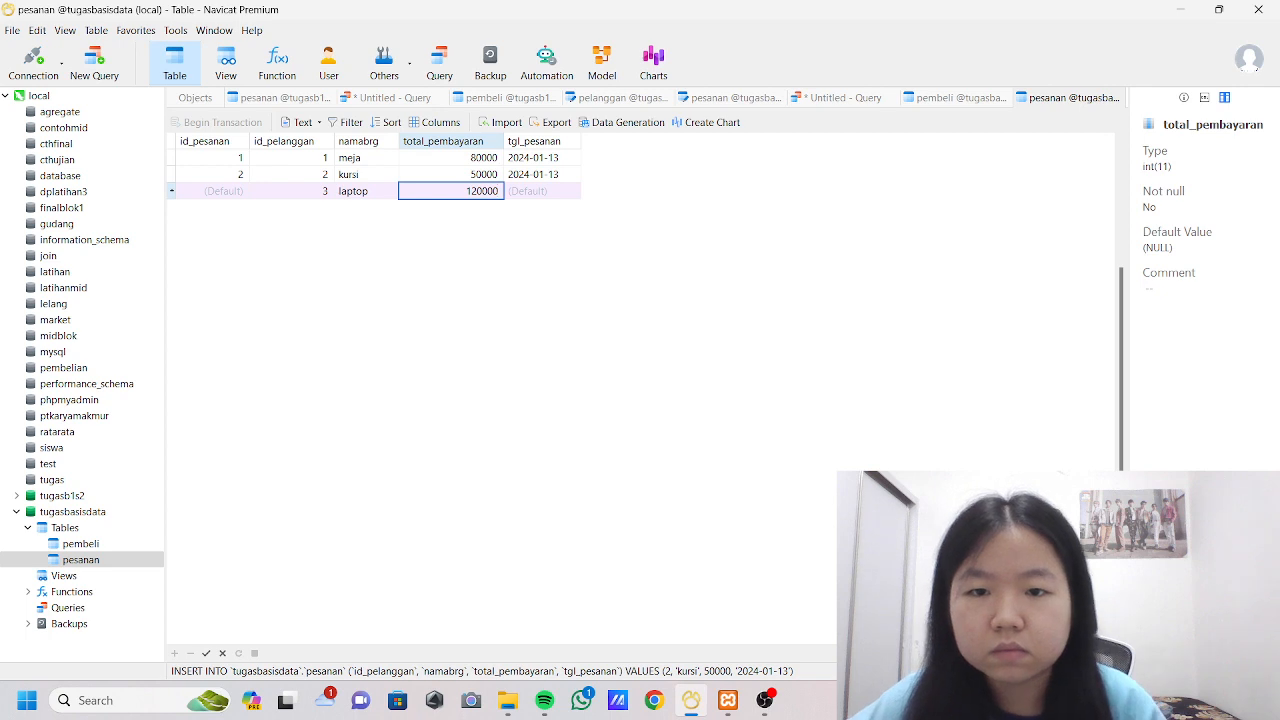
pyautogui.click(546, 192)
pyautogui.click(573, 190)
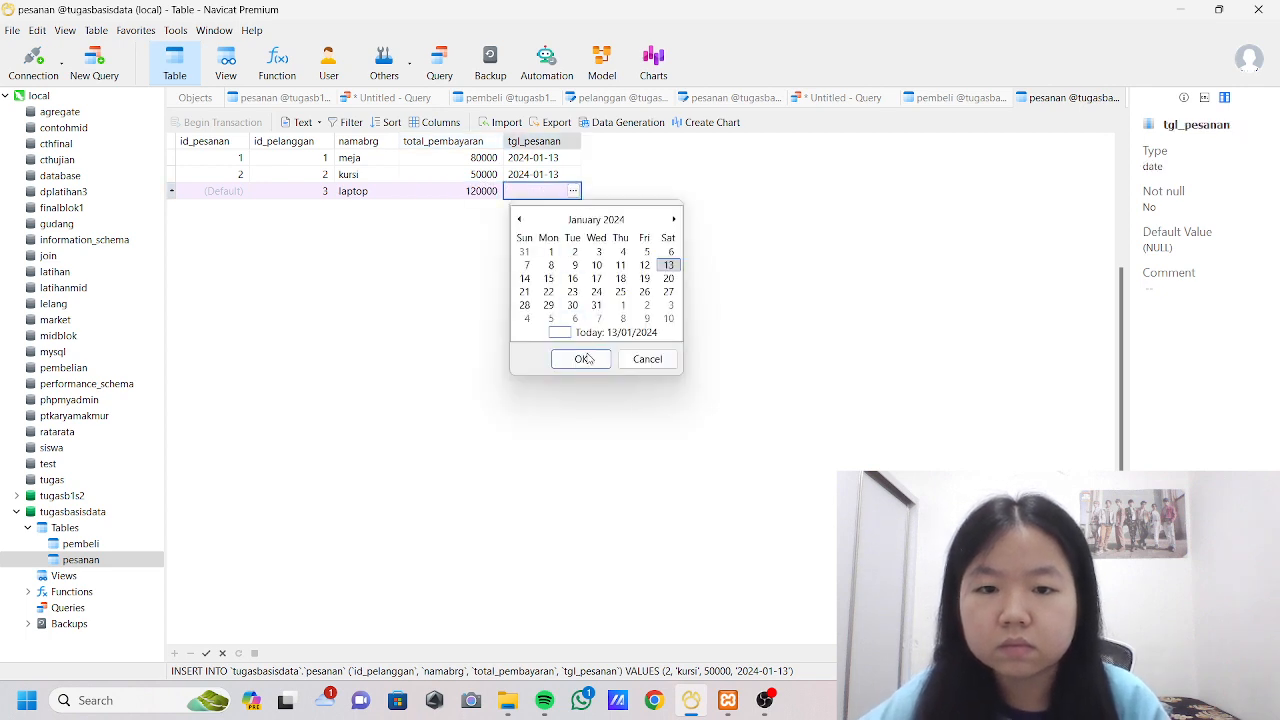
pyautogui.click(586, 359)
pyautogui.click(206, 653)
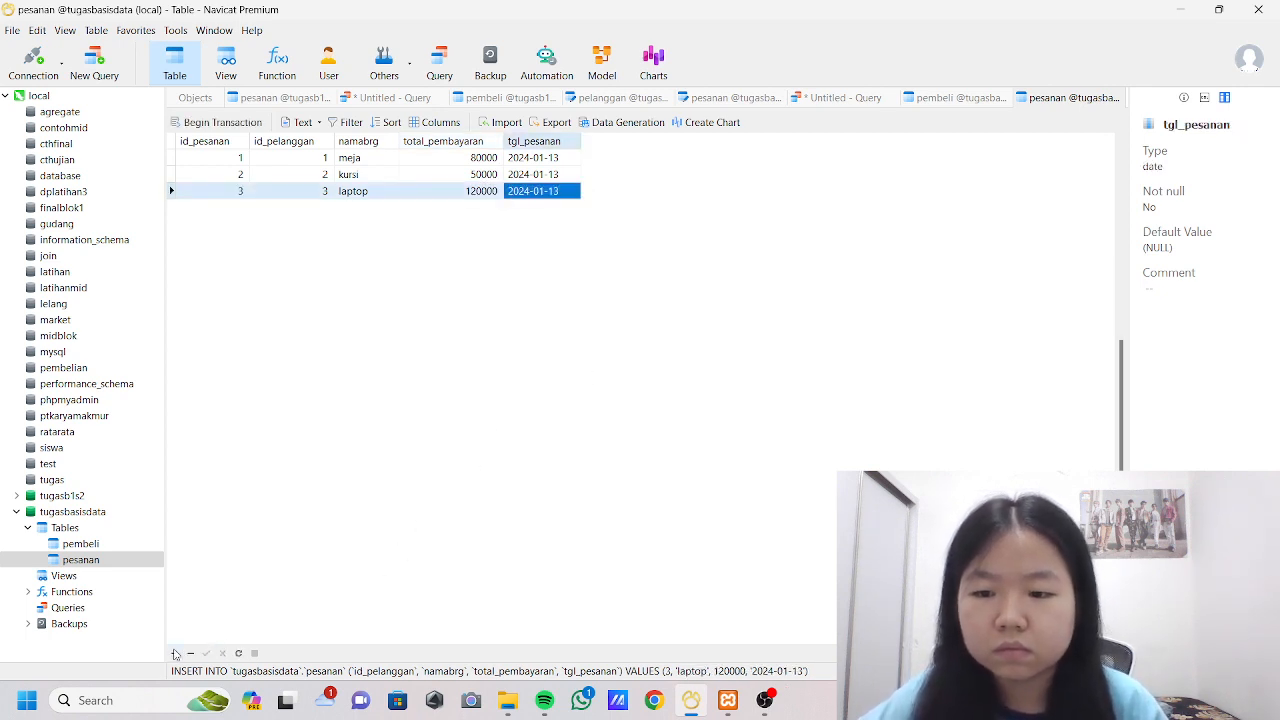
# Add and save a pesanan record with id_pelanggan 4, namabrg mouse, total_pembayaran 40000 and tgl_pesanan 2024-01-13.
pyautogui.click(175, 653)
pyautogui.click(363, 212)
pyautogui.write('m')
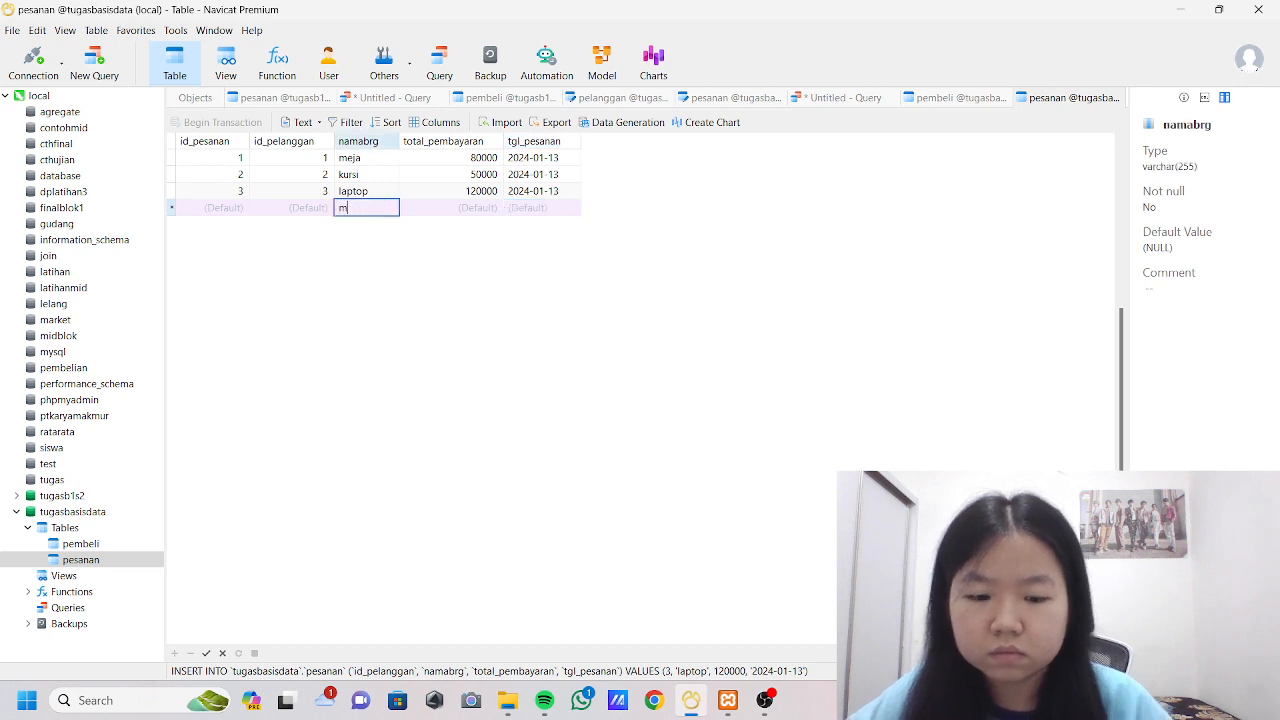
pyautogui.write('ouse')
pyautogui.click(480, 207)
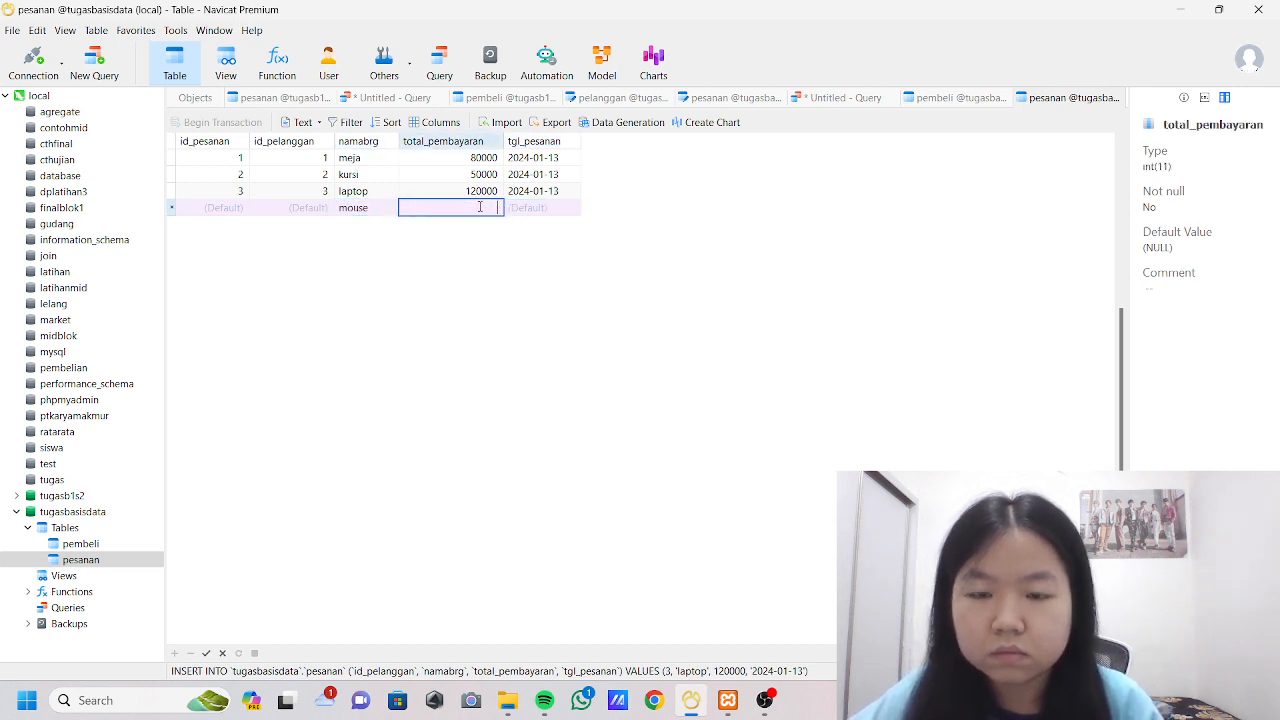
pyautogui.write('400000')
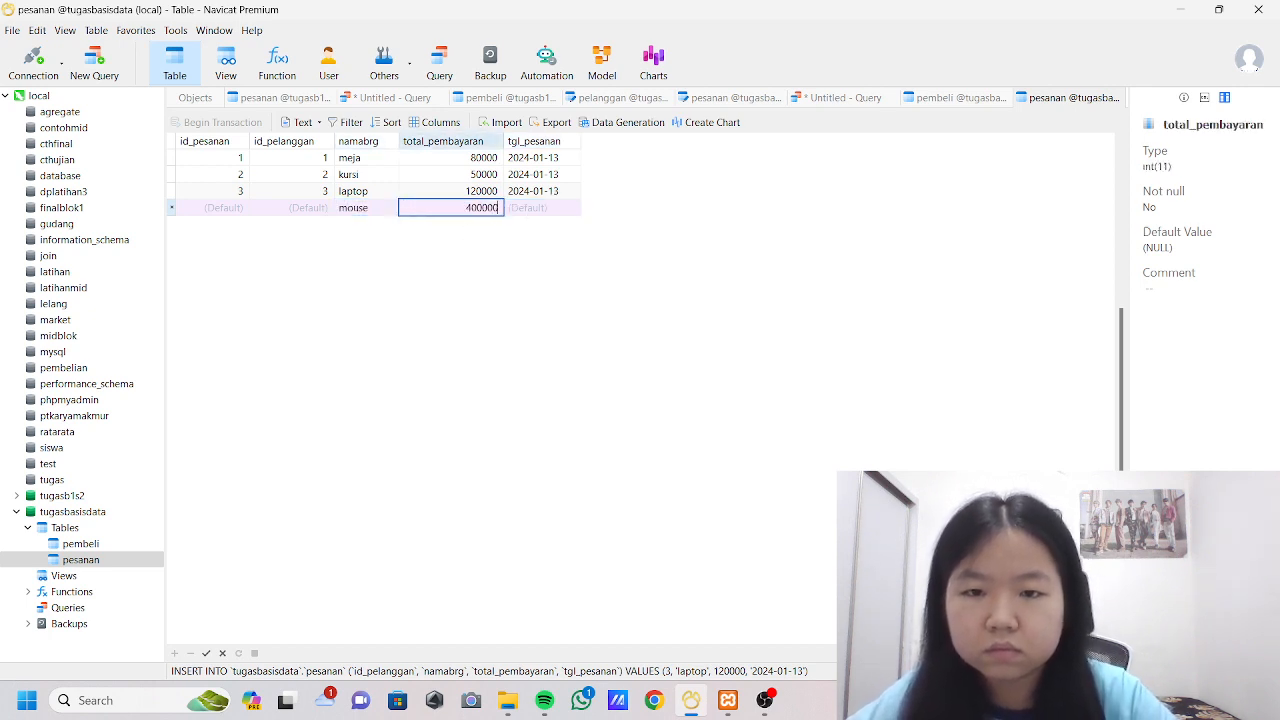
pyautogui.press('BackSpace')
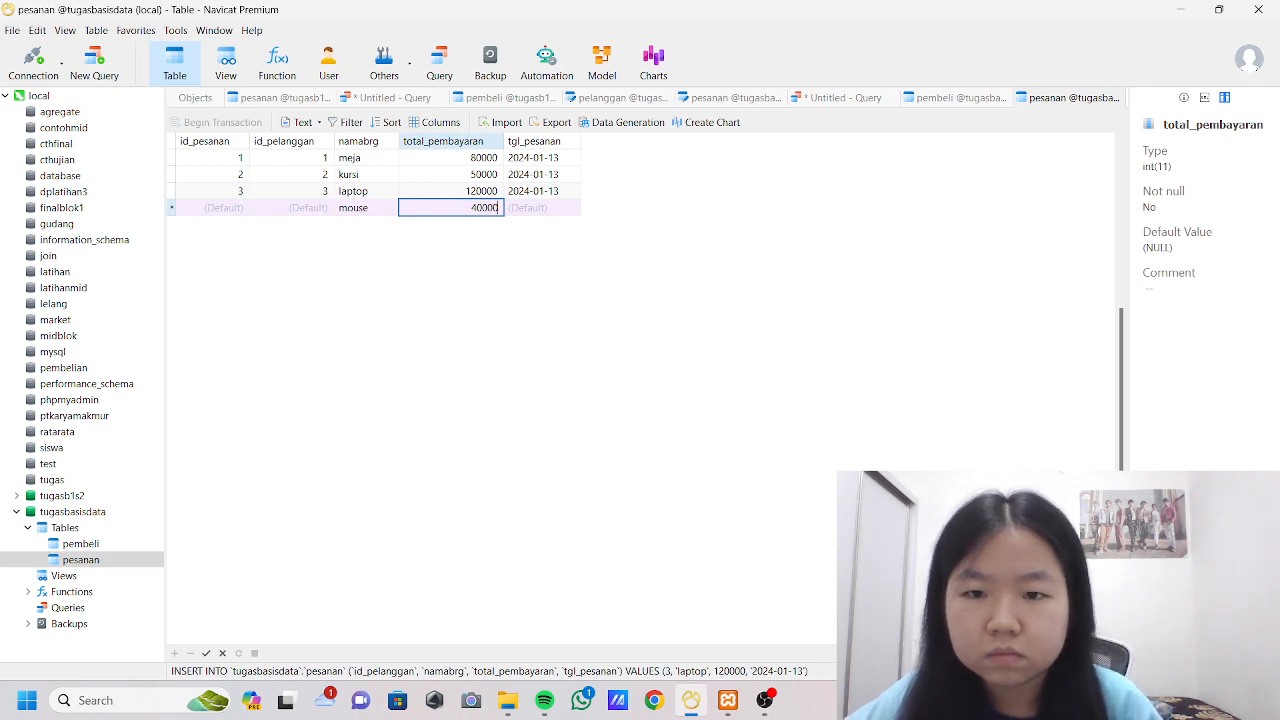
pyautogui.click(560, 208)
pyautogui.click(572, 207)
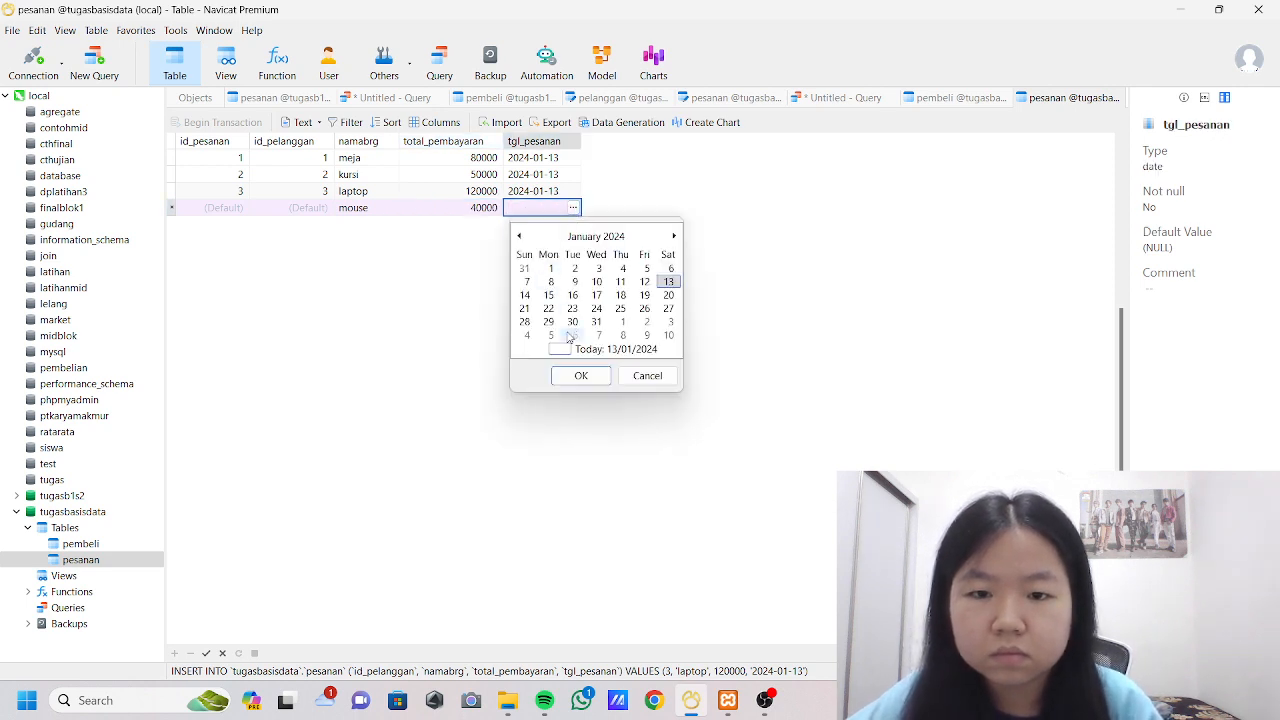
pyautogui.click(580, 376)
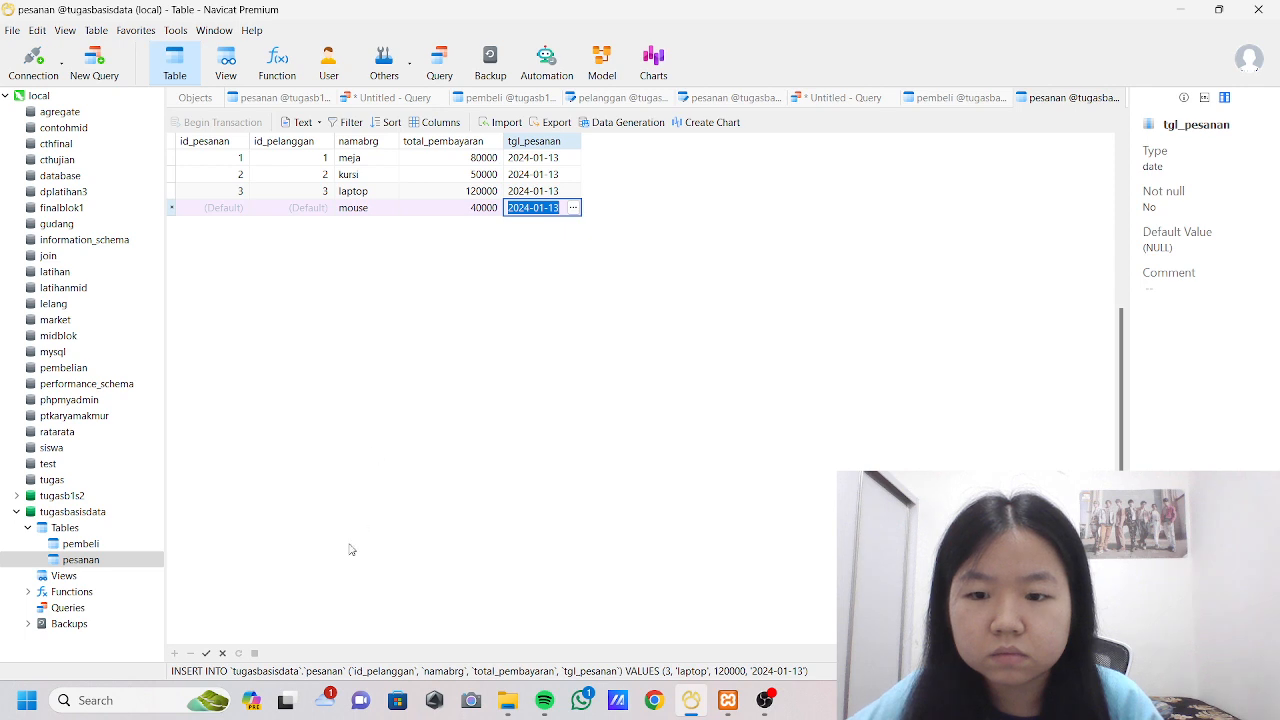
pyautogui.click(308, 208)
pyautogui.write('4')
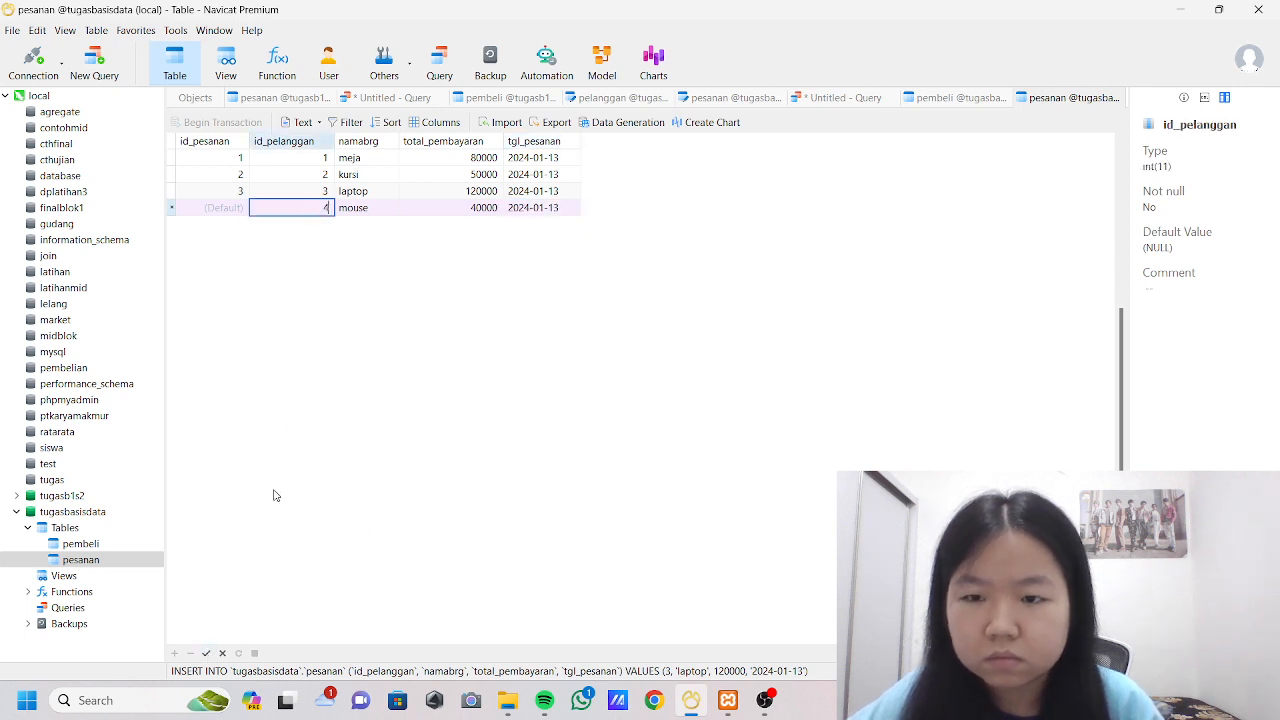
pyautogui.click(206, 653)
# Add and save a pesanan record with id_pelanggan 5, namabrg pena, total_pembayaran 20000 and tgl_pesanan 2024-01-13.
pyautogui.click(175, 653)
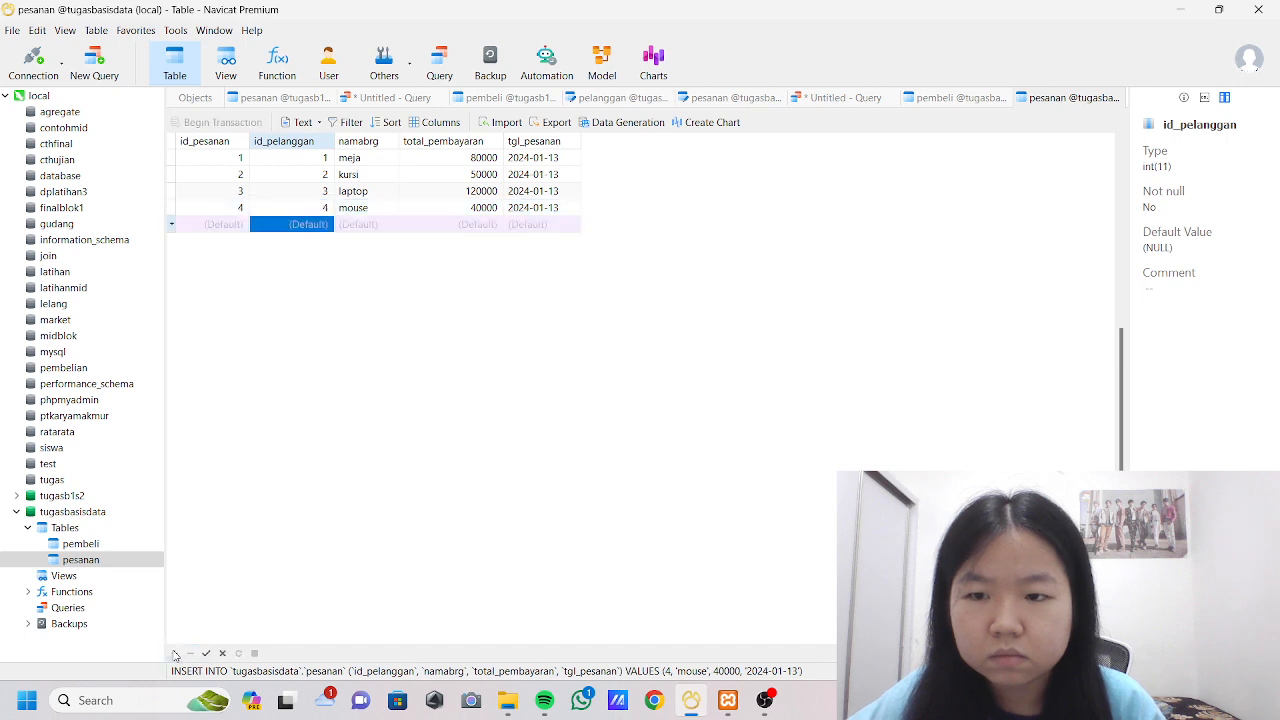
pyautogui.write('5')
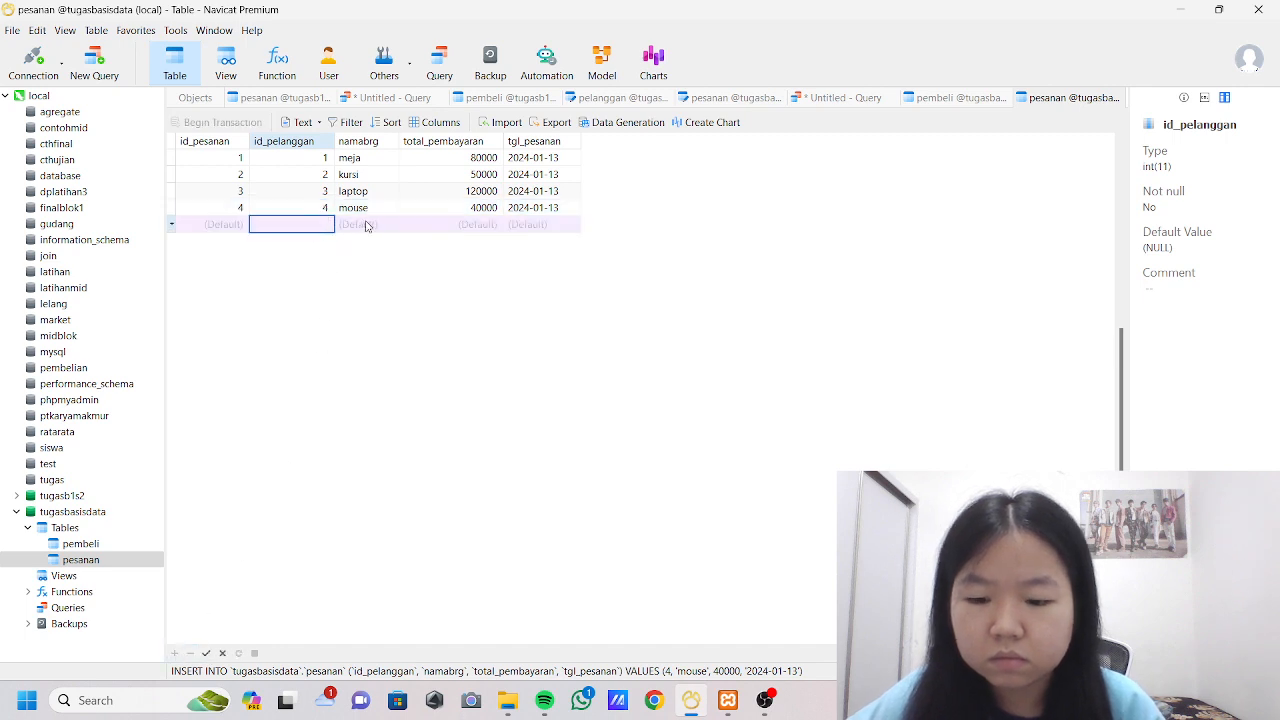
pyautogui.click(372, 225)
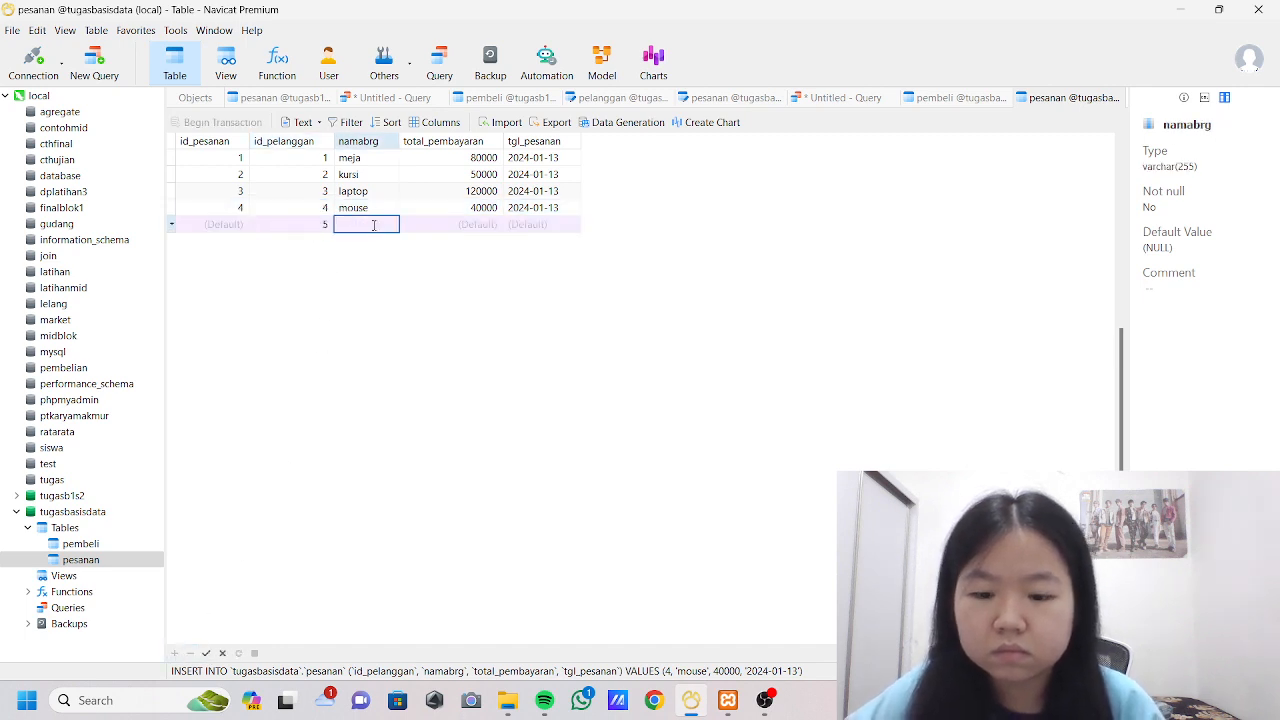
pyautogui.write('pena')
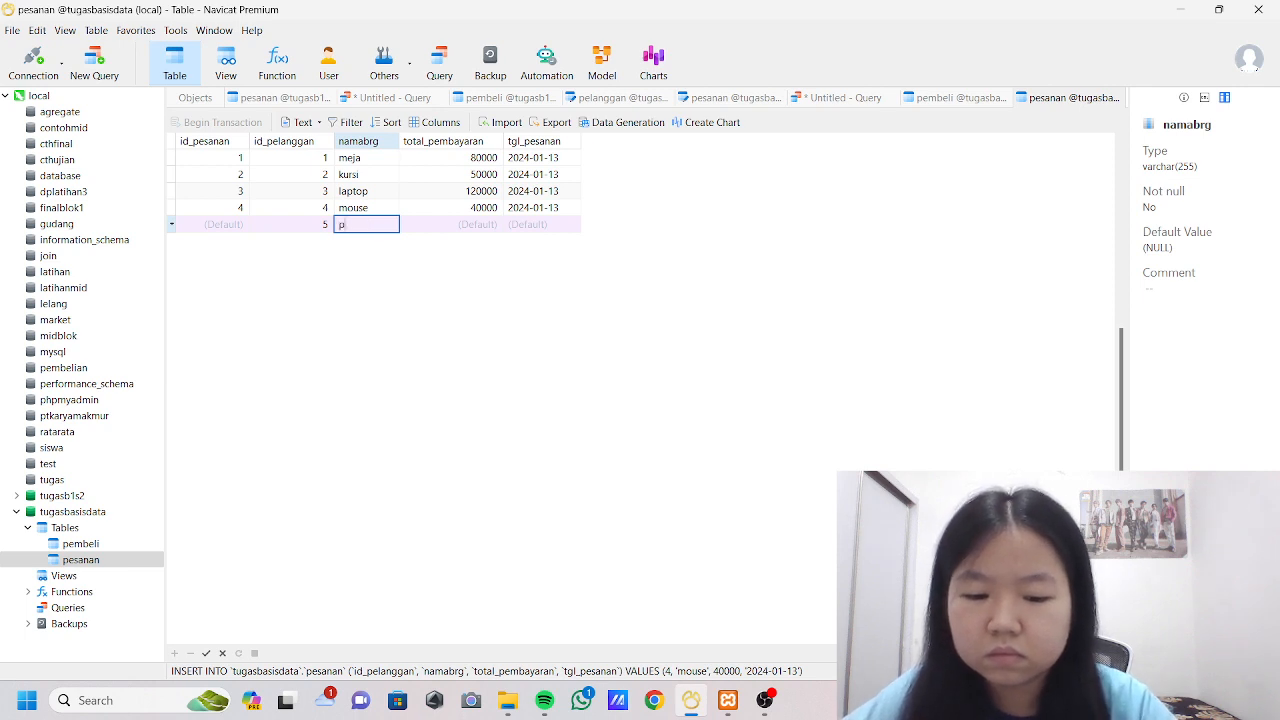
pyautogui.click(455, 226)
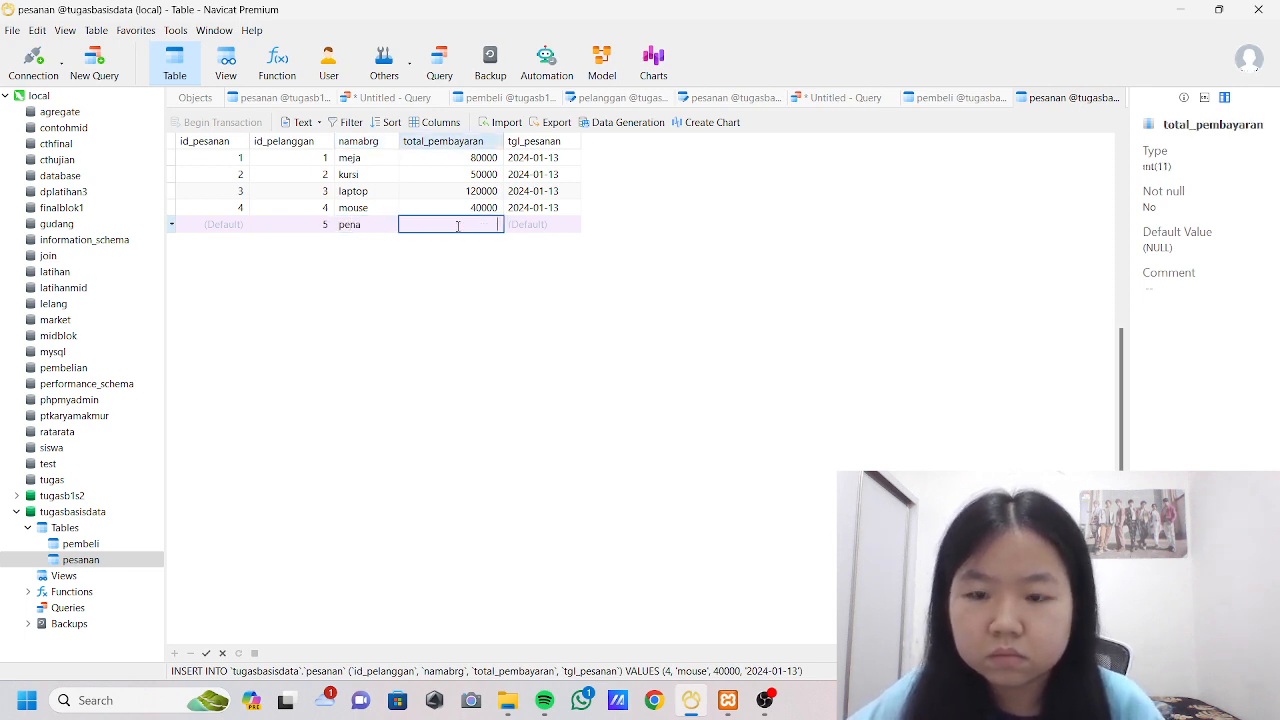
pyautogui.write('20000')
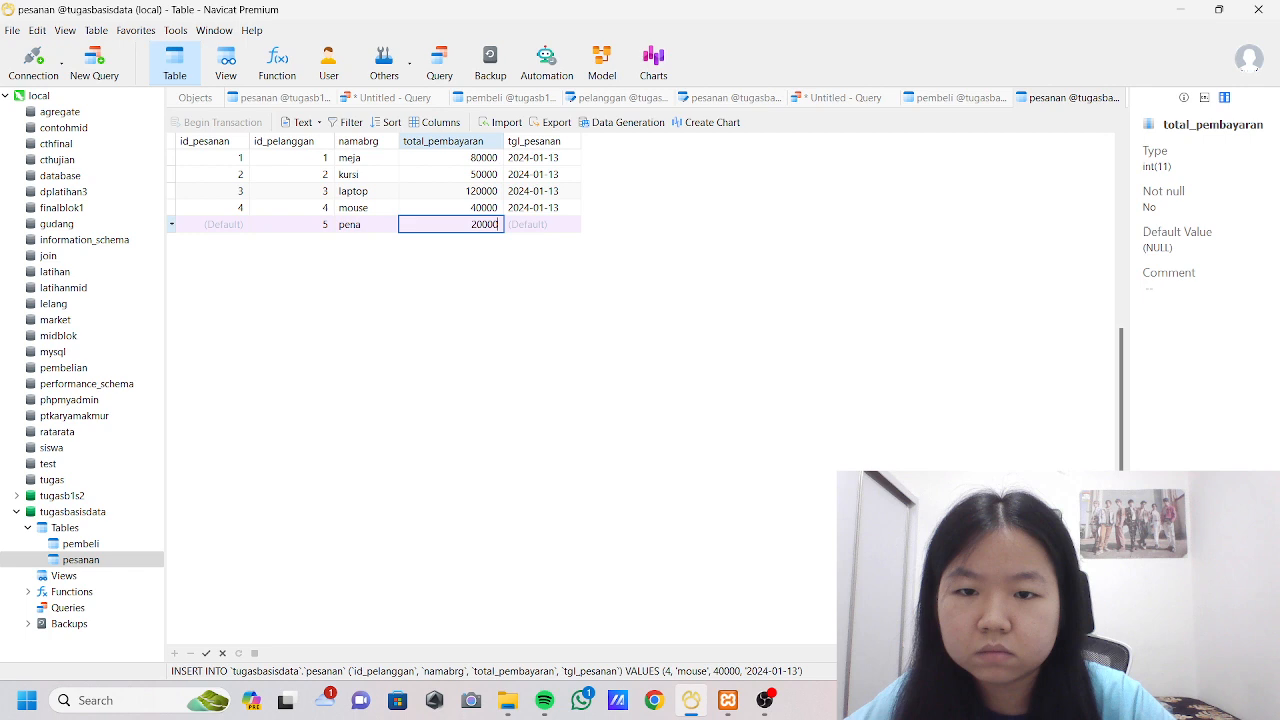
pyautogui.click(535, 226)
pyautogui.click(572, 225)
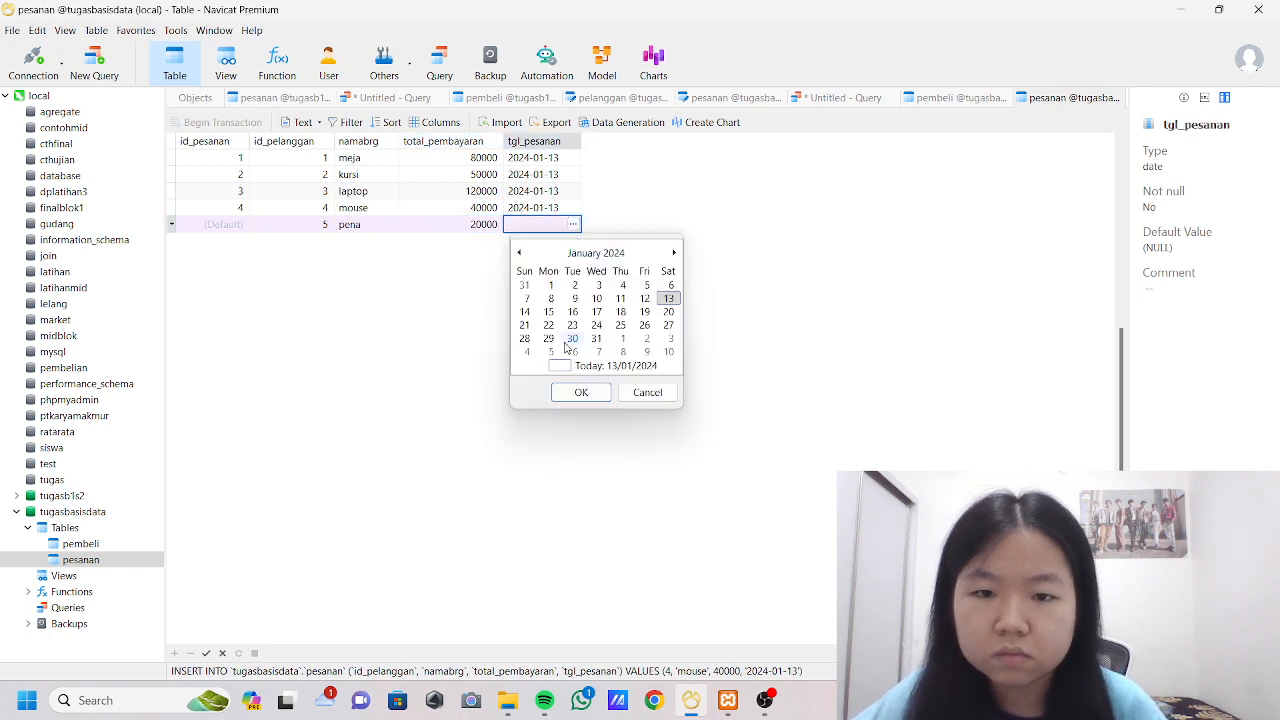
pyautogui.click(580, 392)
pyautogui.click(205, 654)
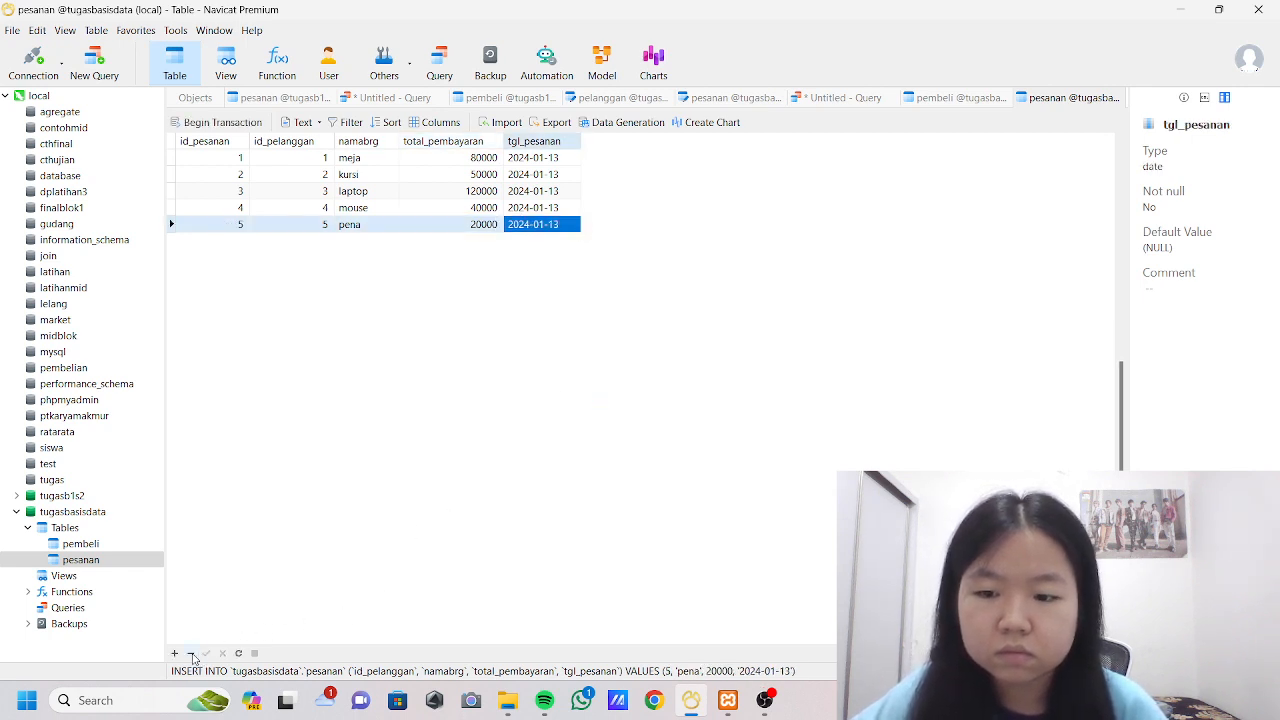
# Add and save a pesanan record with id_pelanggan 6, namabrg pensil, total_pembayaran 2000 and tgl_pesanan 2024-01-13.
pyautogui.click(175, 653)
pyautogui.click(311, 240)
pyautogui.write('6')
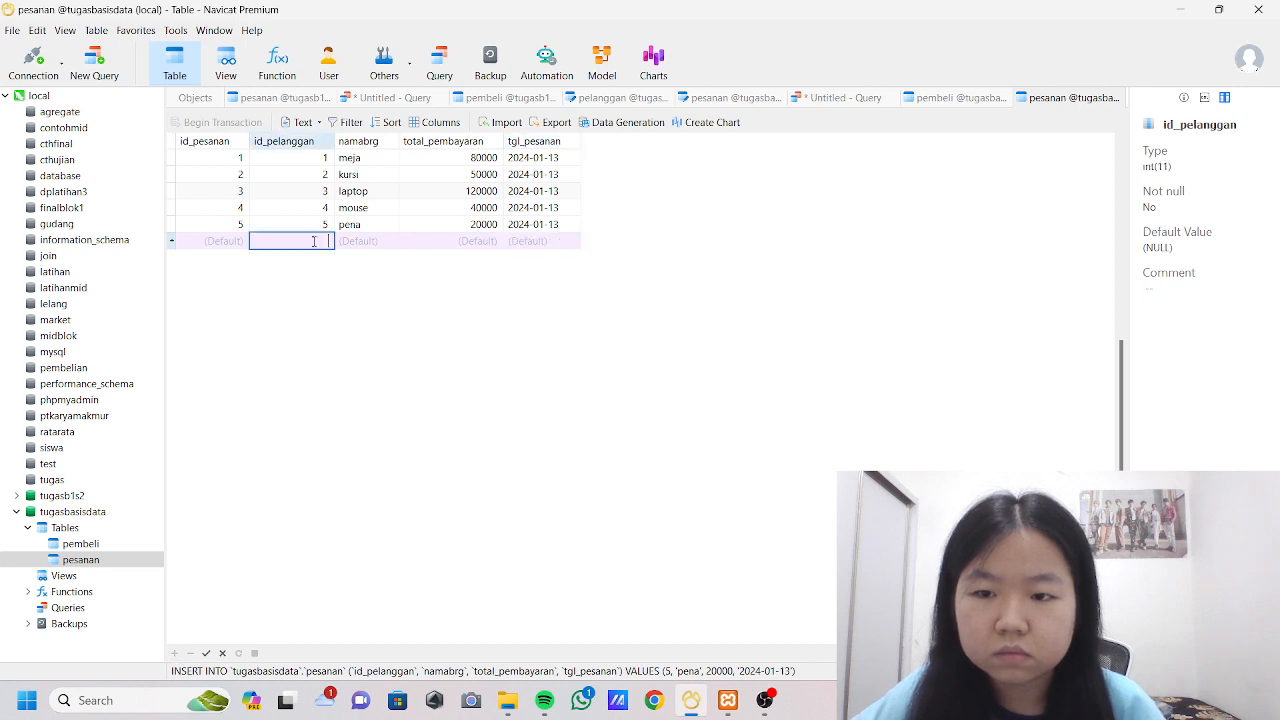
pyautogui.click(376, 246)
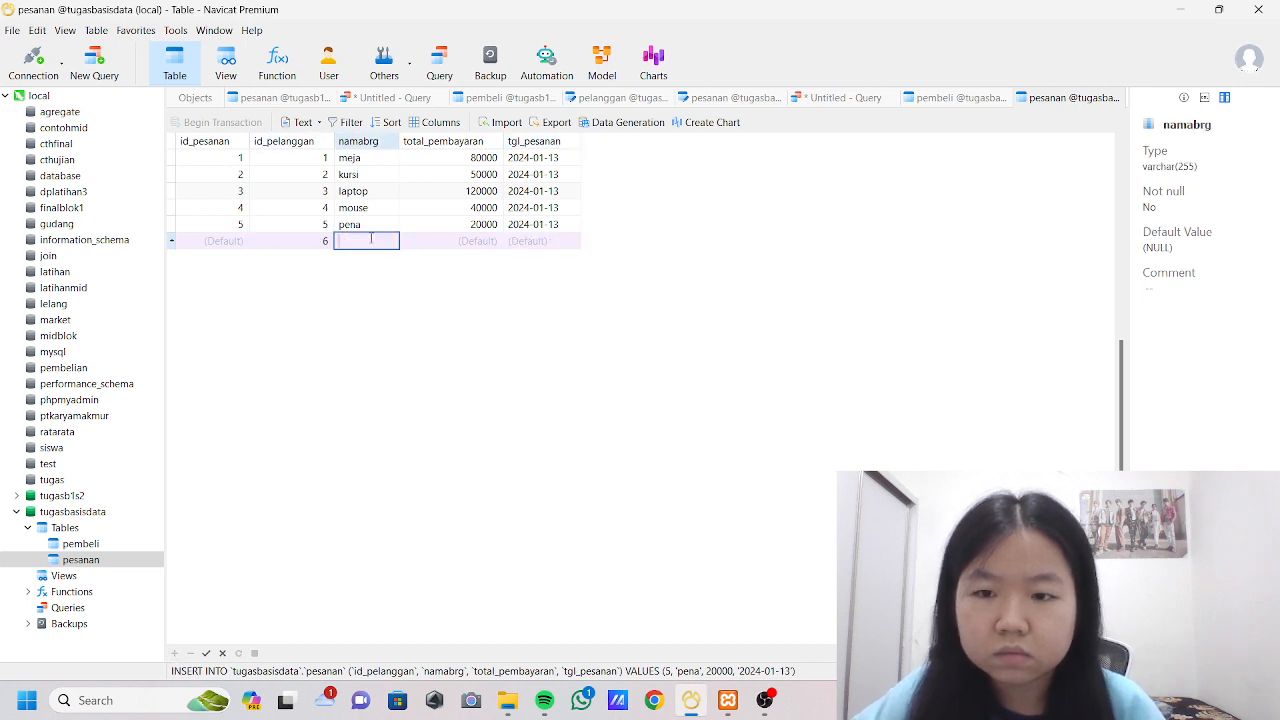
pyautogui.write('pensil')
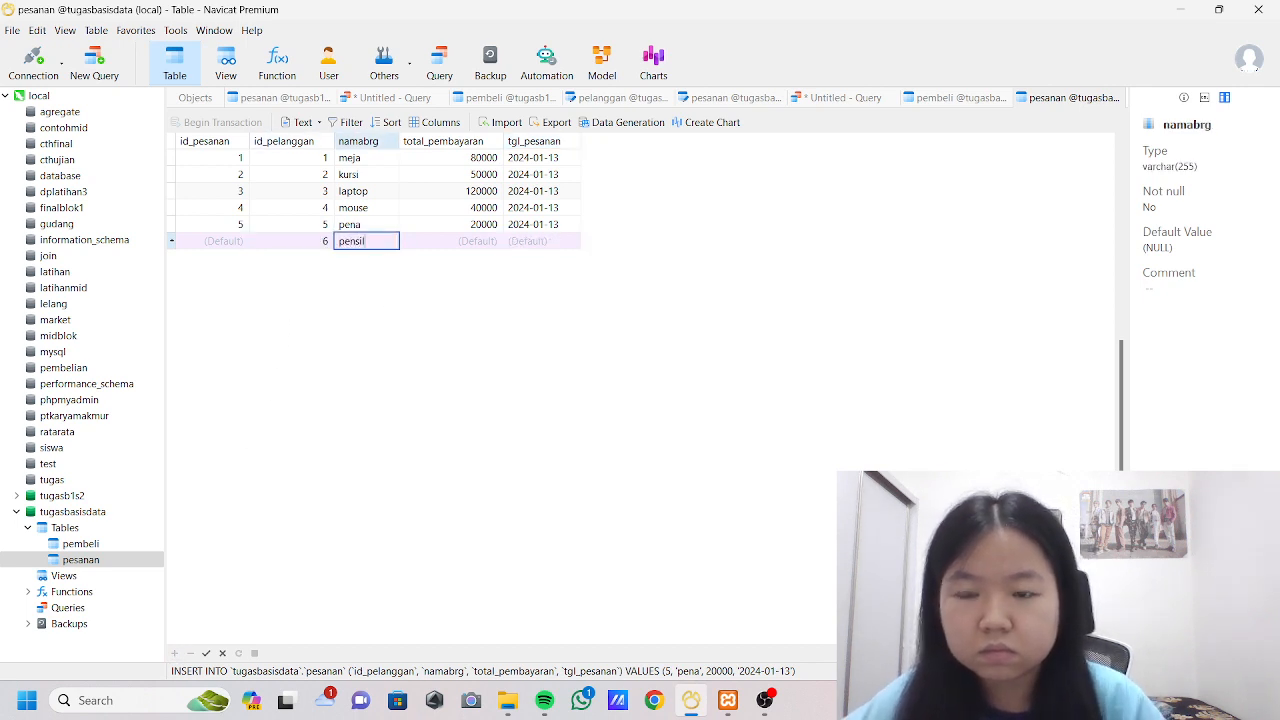
pyautogui.click(449, 244)
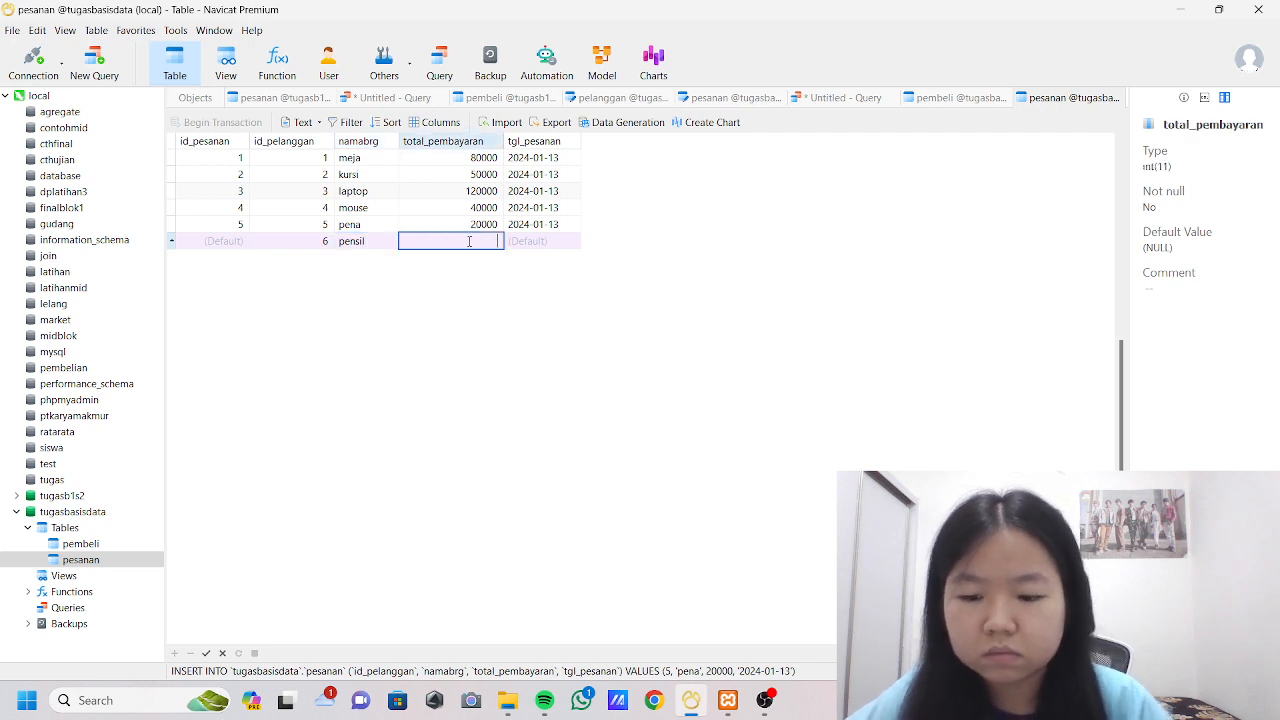
pyautogui.write('2000')
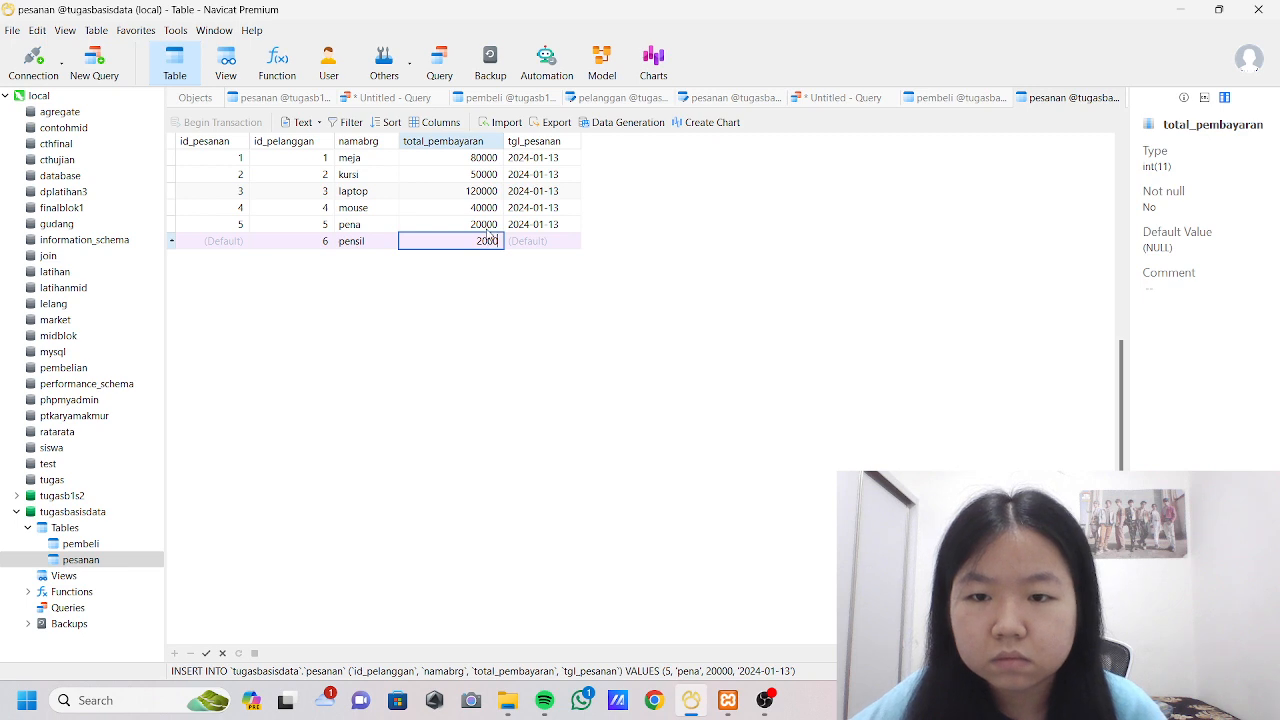
pyautogui.click(533, 244)
pyautogui.click(573, 241)
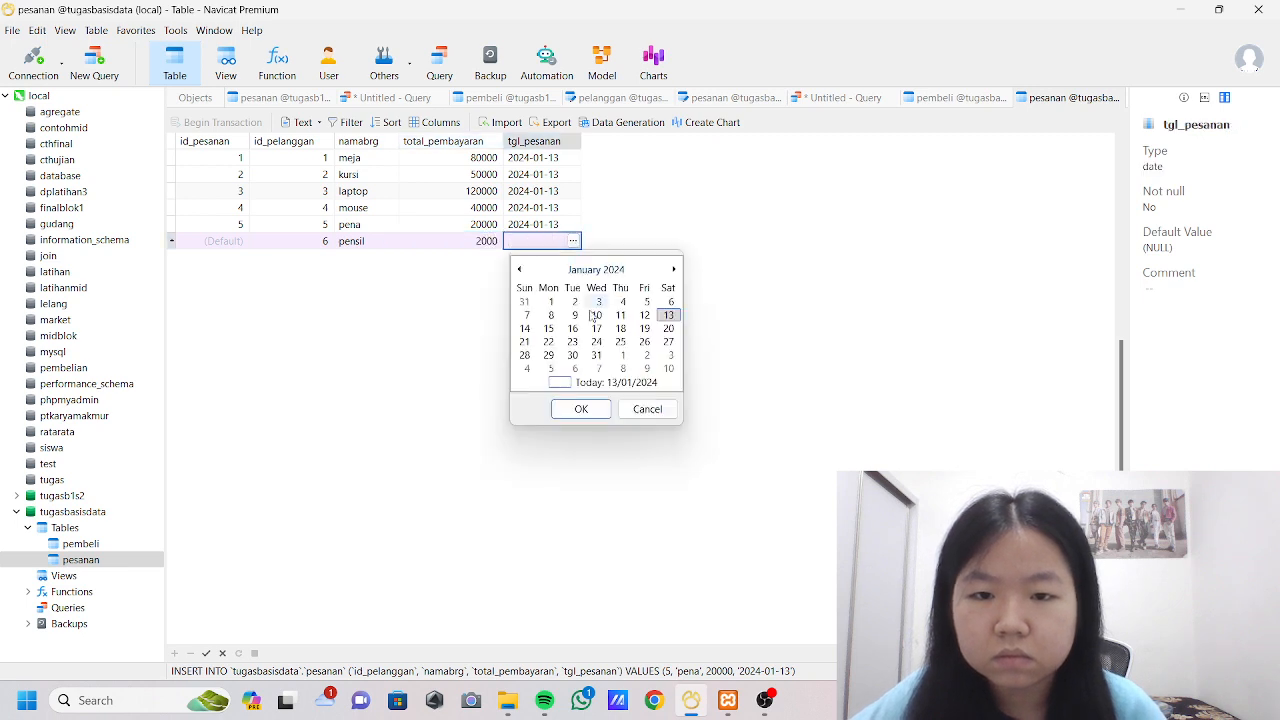
pyautogui.click(579, 409)
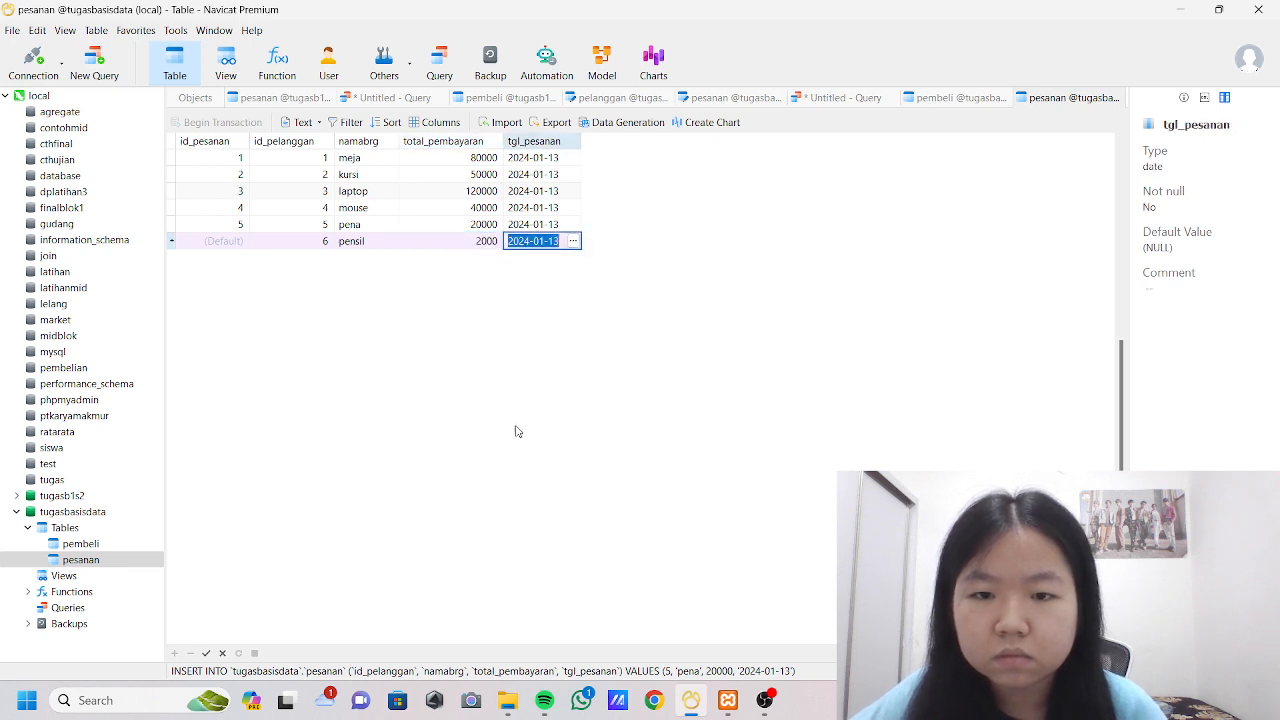
pyautogui.click(207, 654)
# Add and save a pesanan record with id_pelanggan 7, namabrg buku, total_pembayaran 70000 and tgl_pesanan 2024-01-13.
pyautogui.click(175, 653)
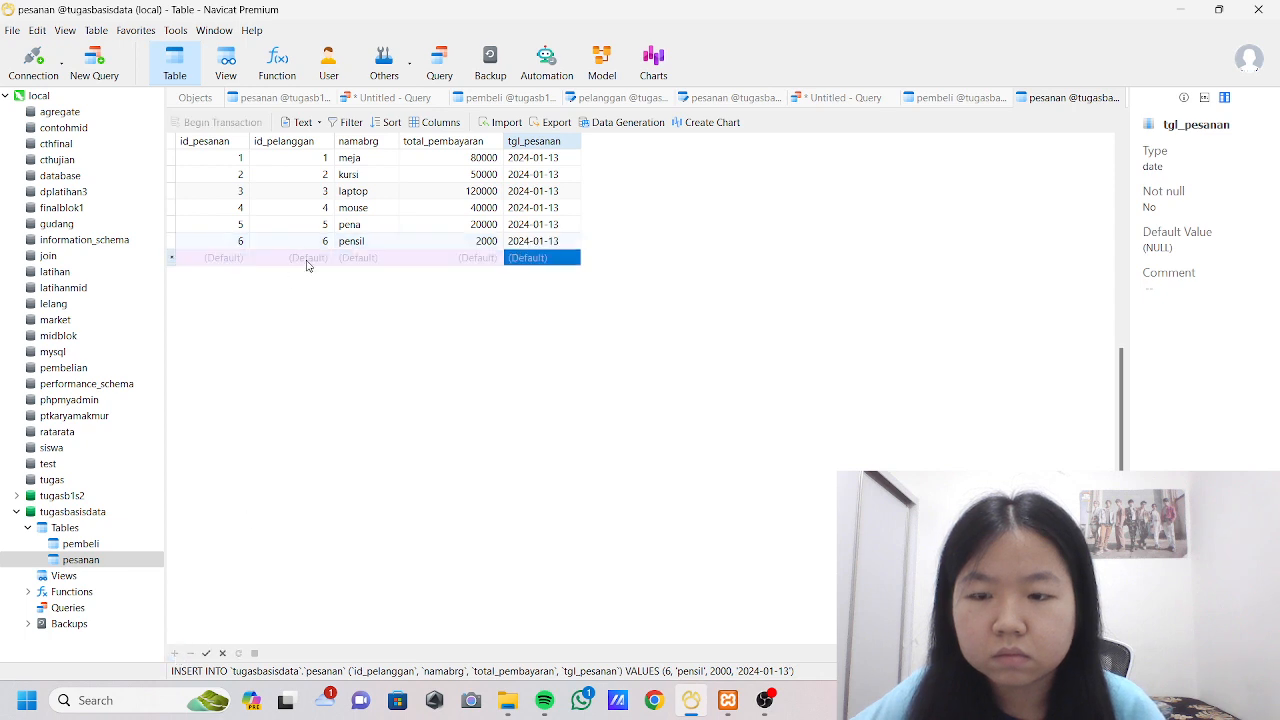
pyautogui.write('7')
pyautogui.click(375, 257)
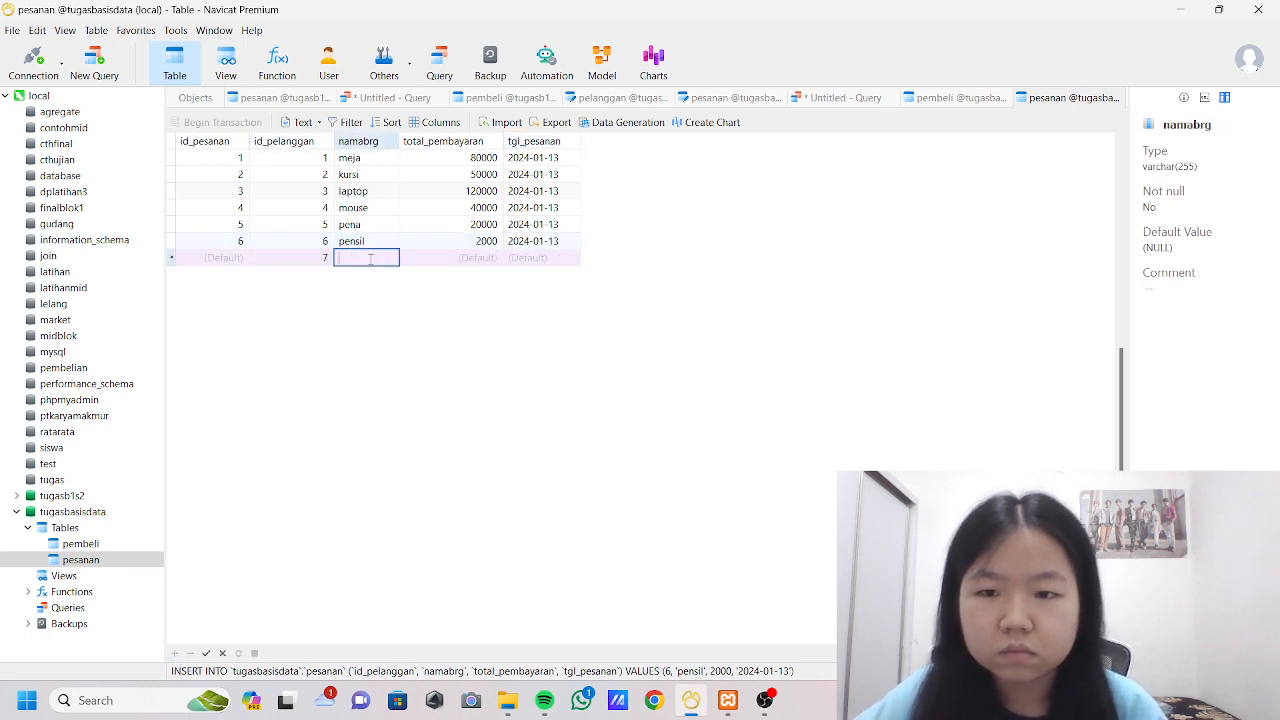
pyautogui.write('ke')
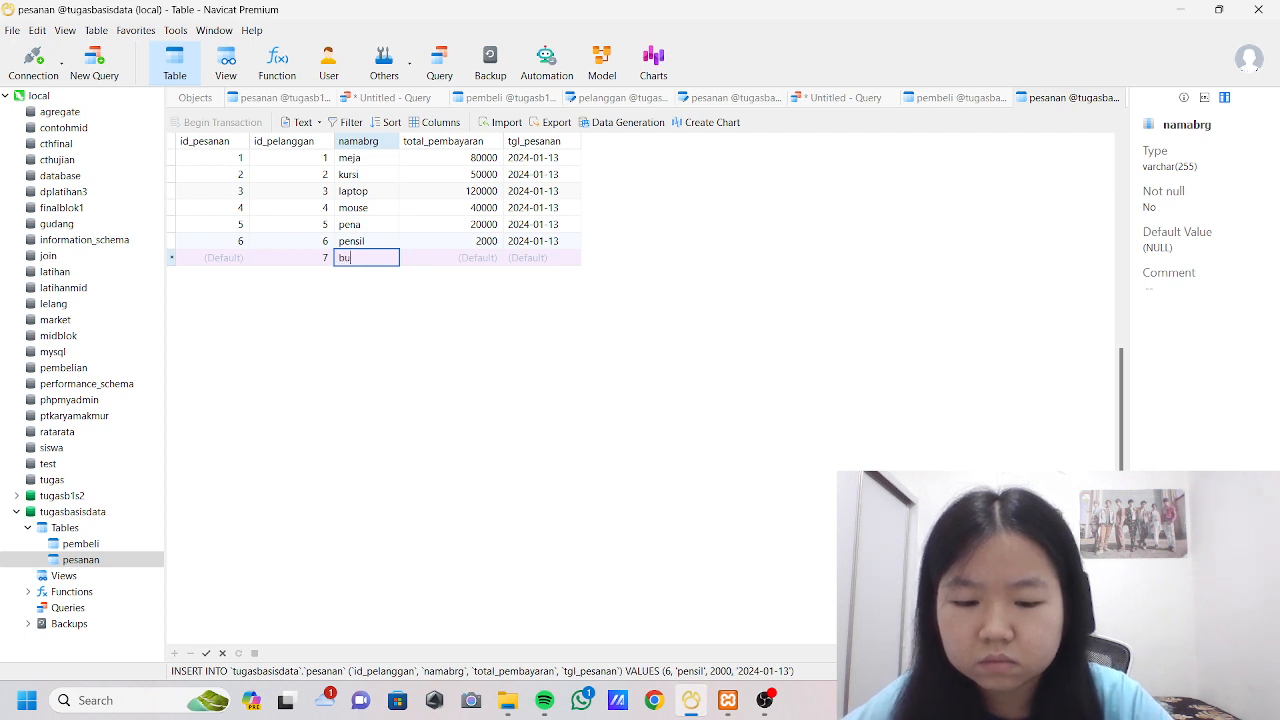
pyautogui.write('ku')
pyautogui.click(476, 258)
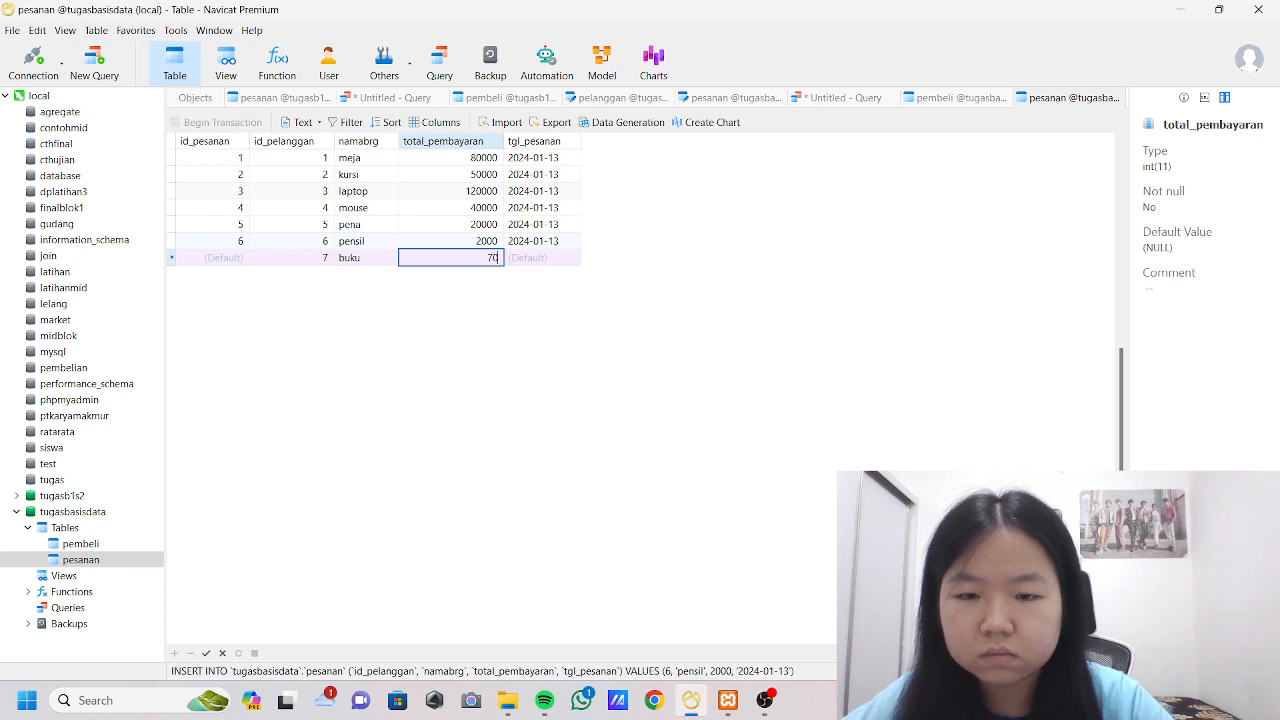
pyautogui.write('70000')
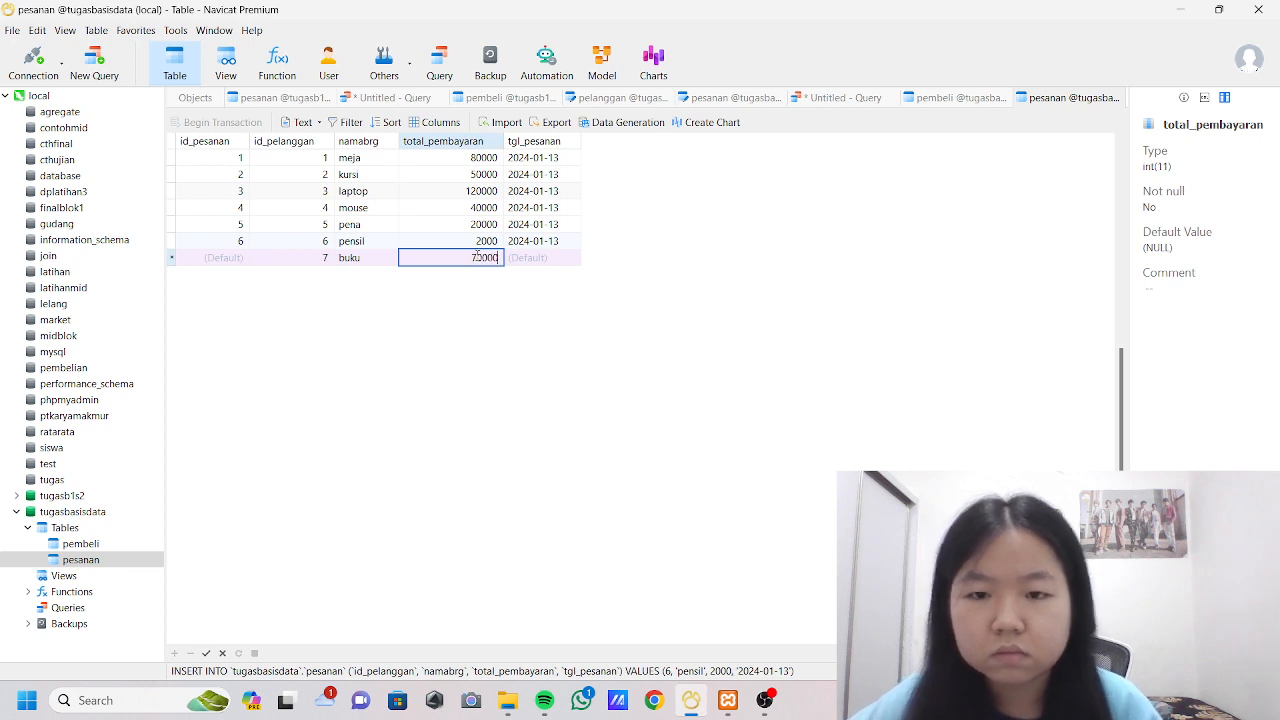
pyautogui.click(548, 259)
pyautogui.click(573, 258)
pyautogui.click(579, 424)
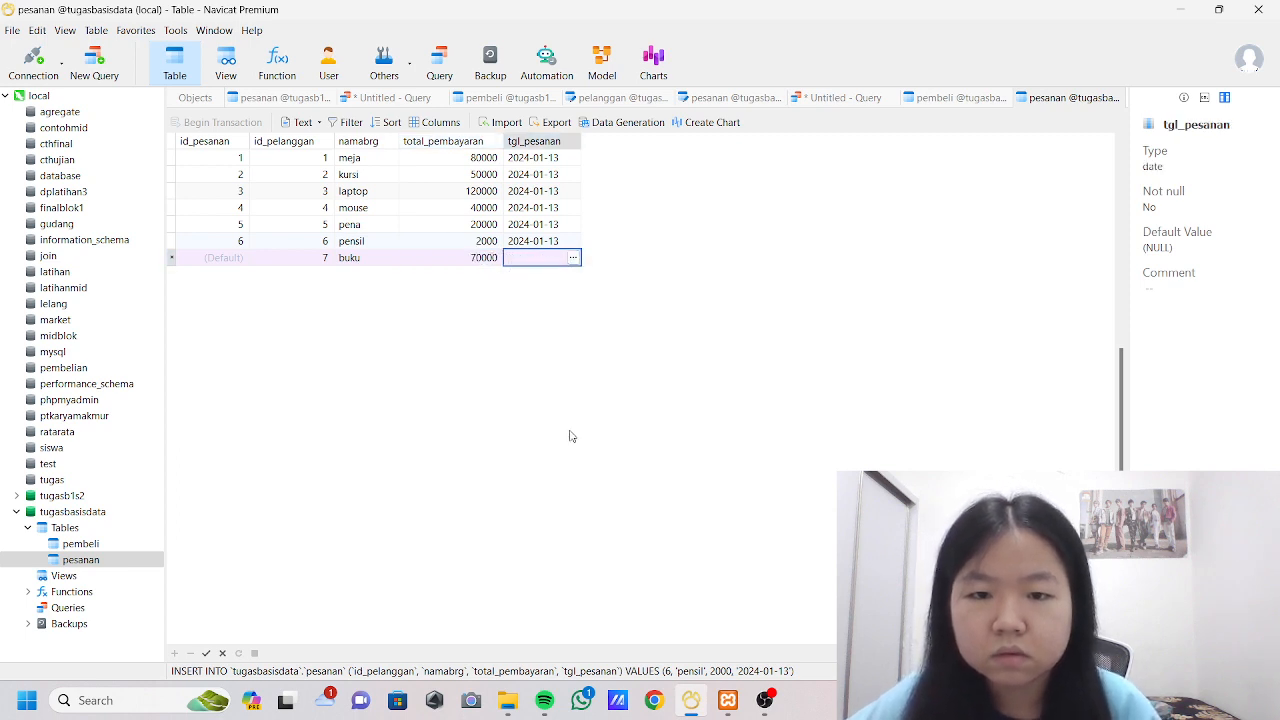
pyautogui.click(207, 654)
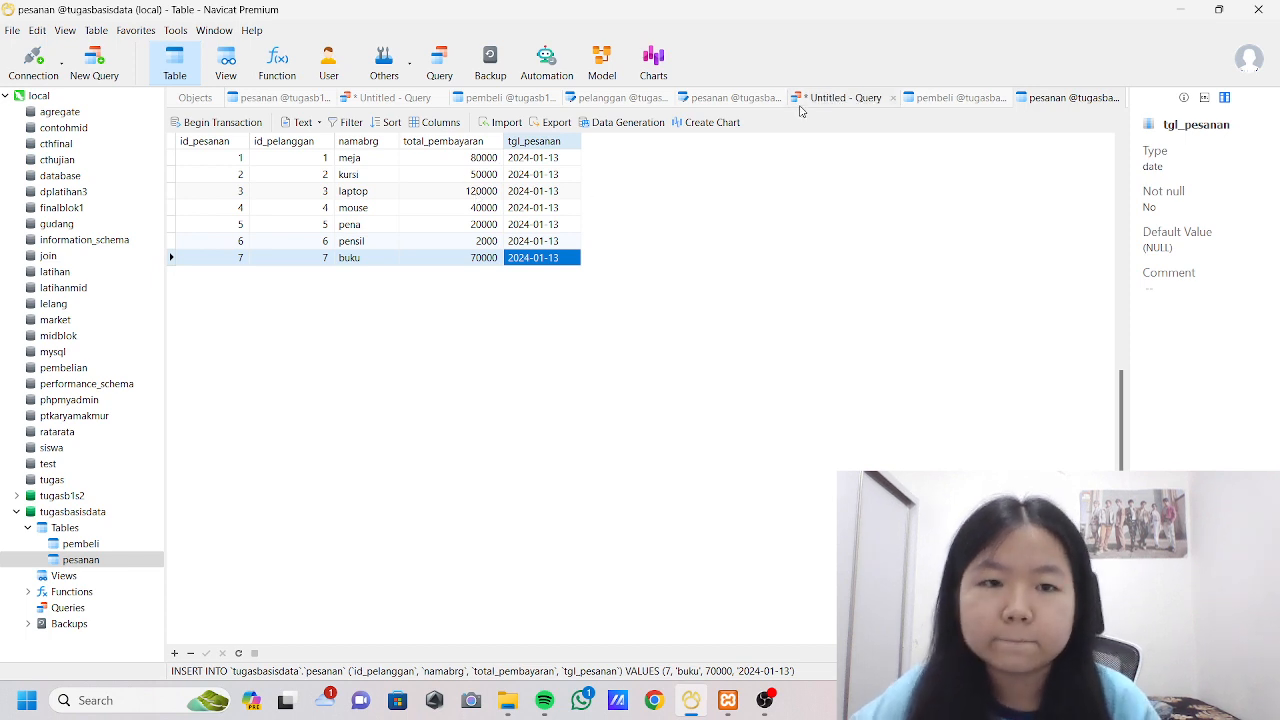
# Clear the INSERT INTO pembeli statement from the untitled tugasbasisdata query.
pyautogui.click(840, 98)
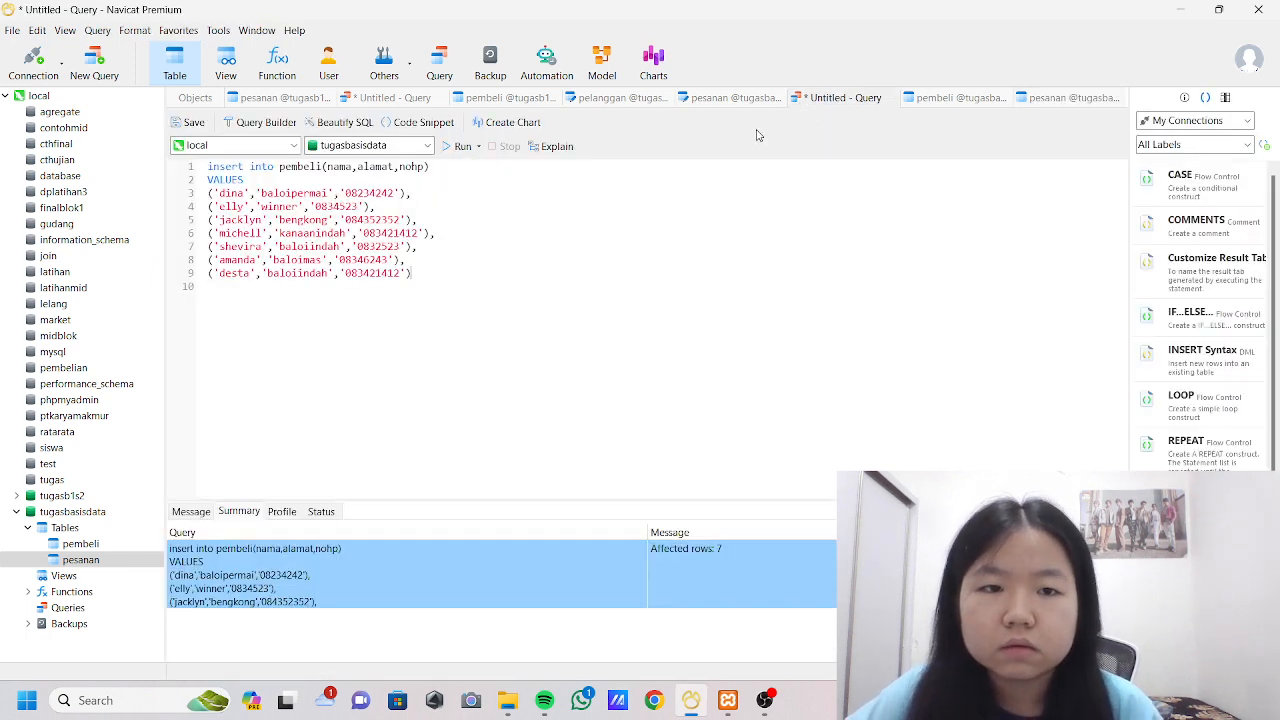
pyautogui.moveTo(207, 166); pyautogui.dragTo(438, 271)
pyautogui.press('Delete')
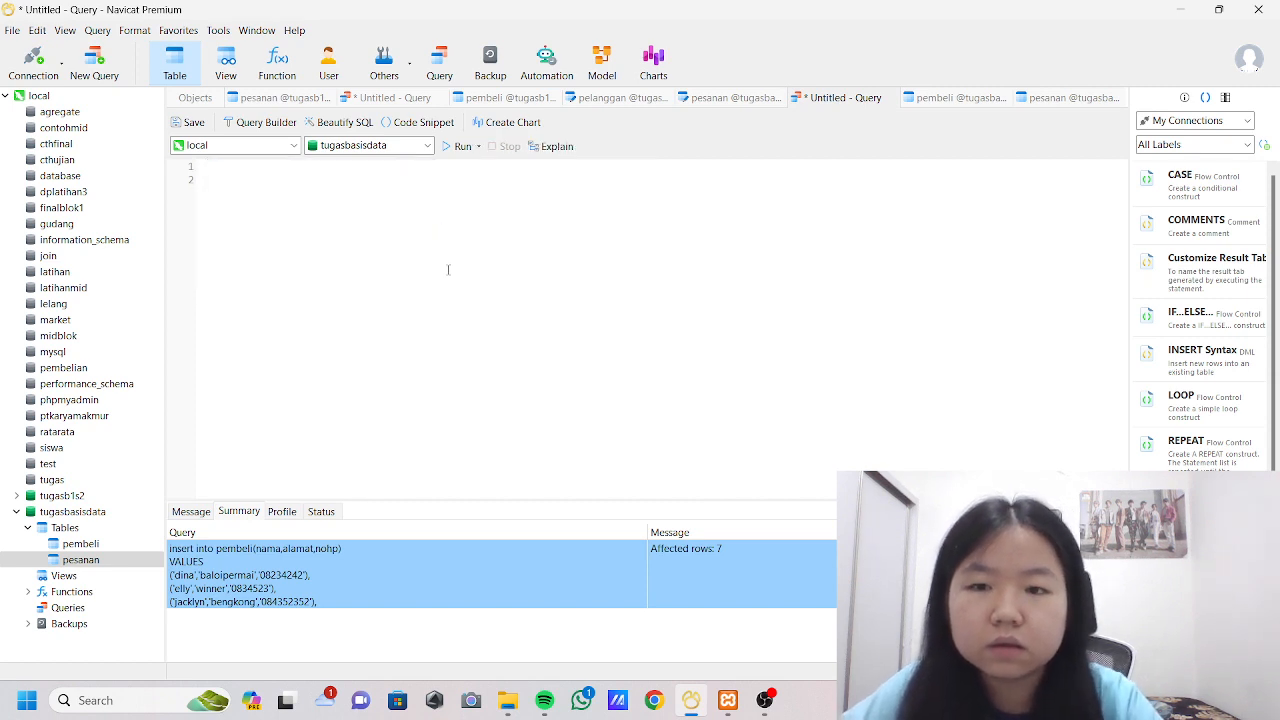
# Write an UPDATE statement for pembeli that sets nama to the buyer's new name where id_pelanggan=2.
pyautogui.write('up')
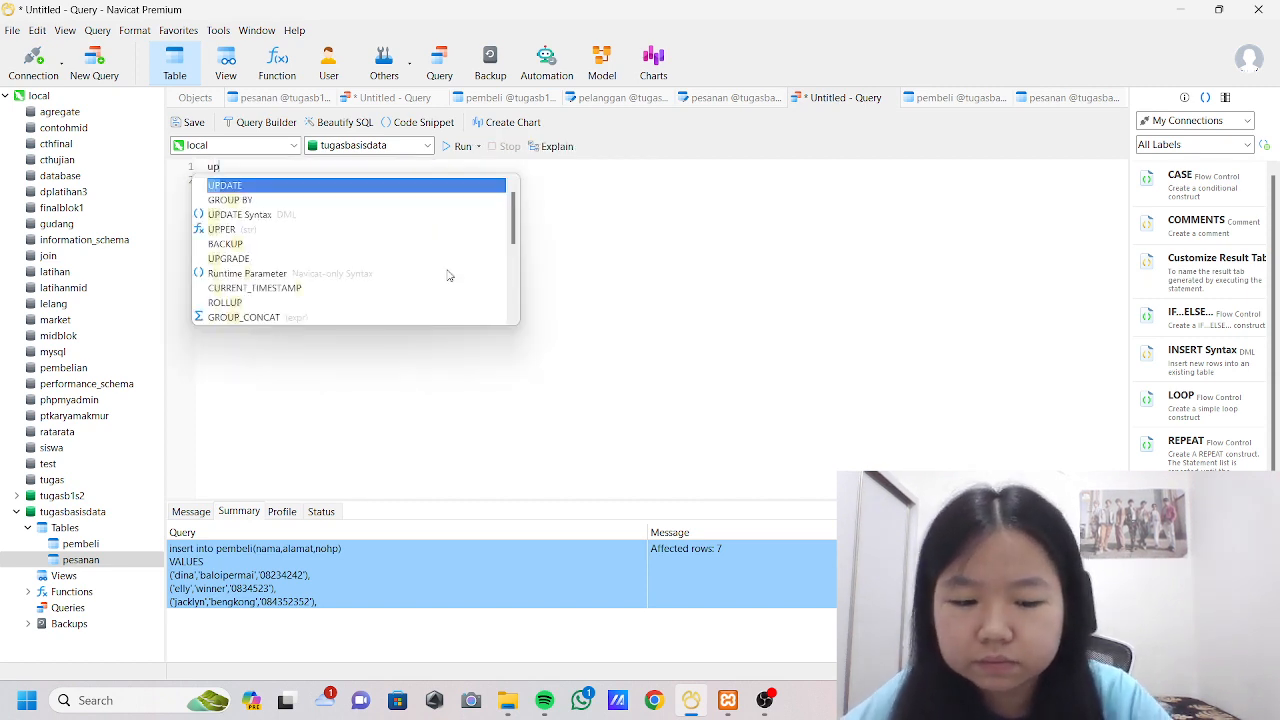
pyautogui.write('date pembe')
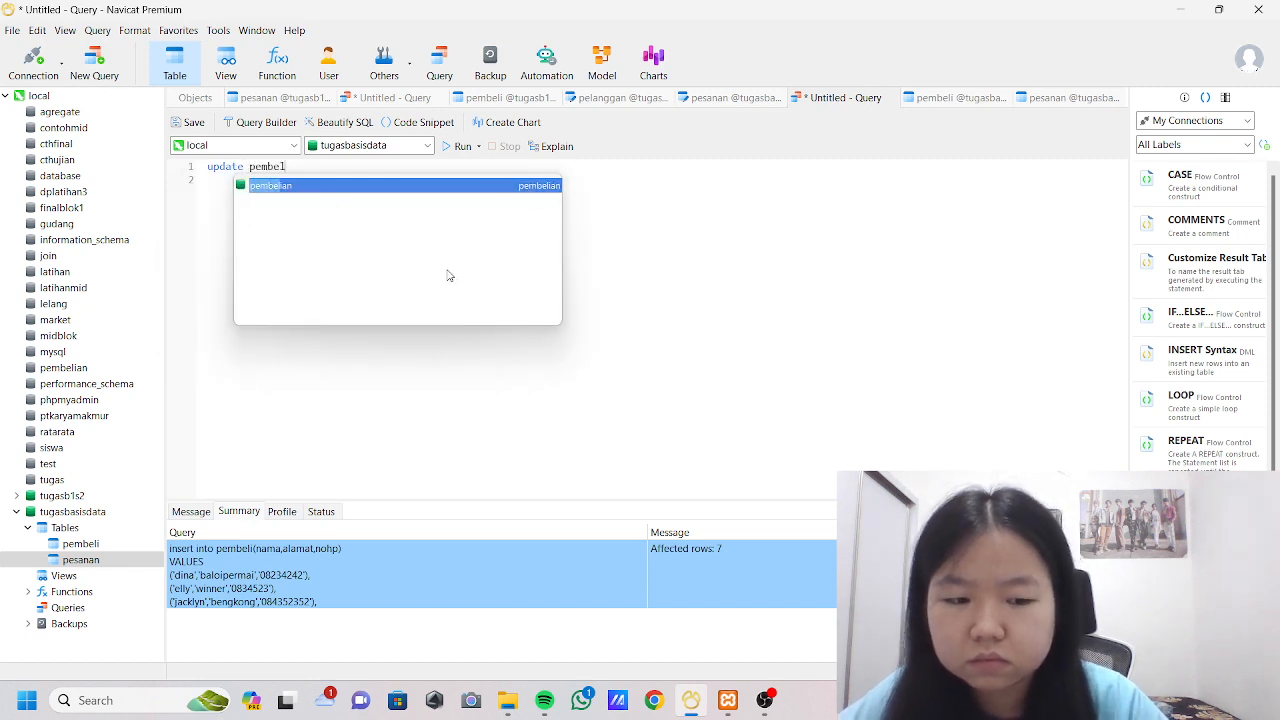
pyautogui.write('li set nama')
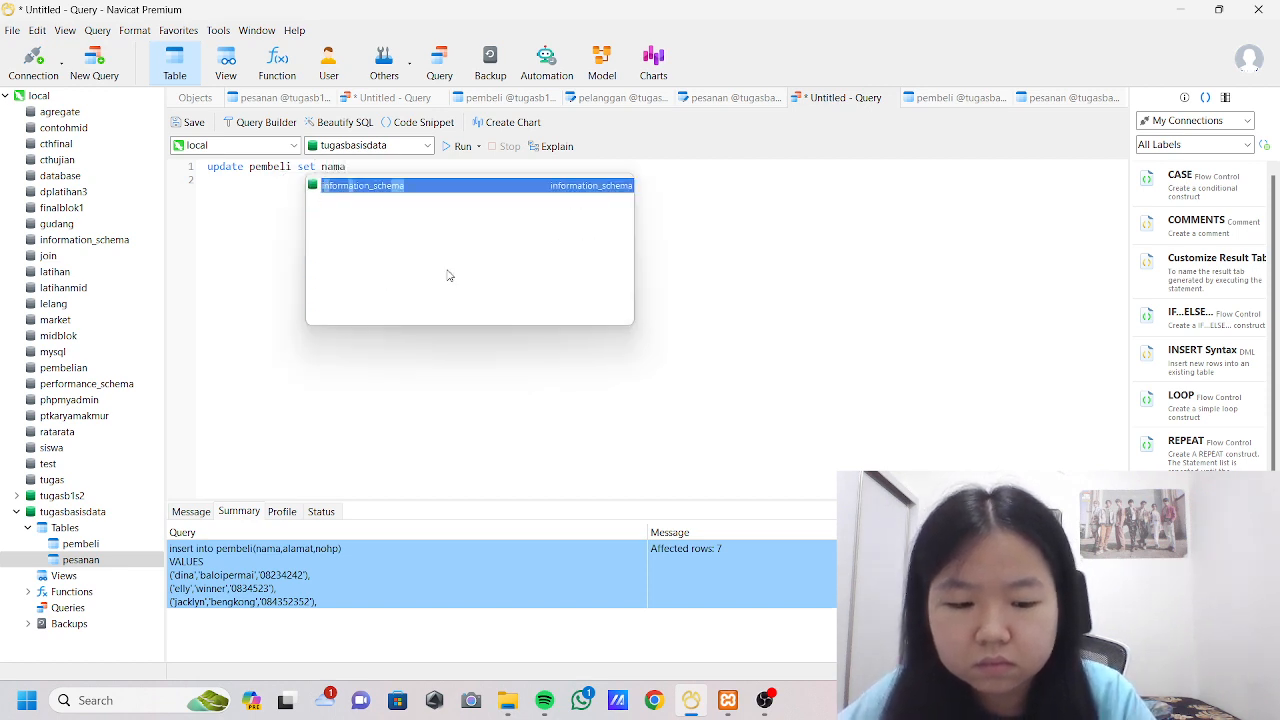
pyautogui.write("'")
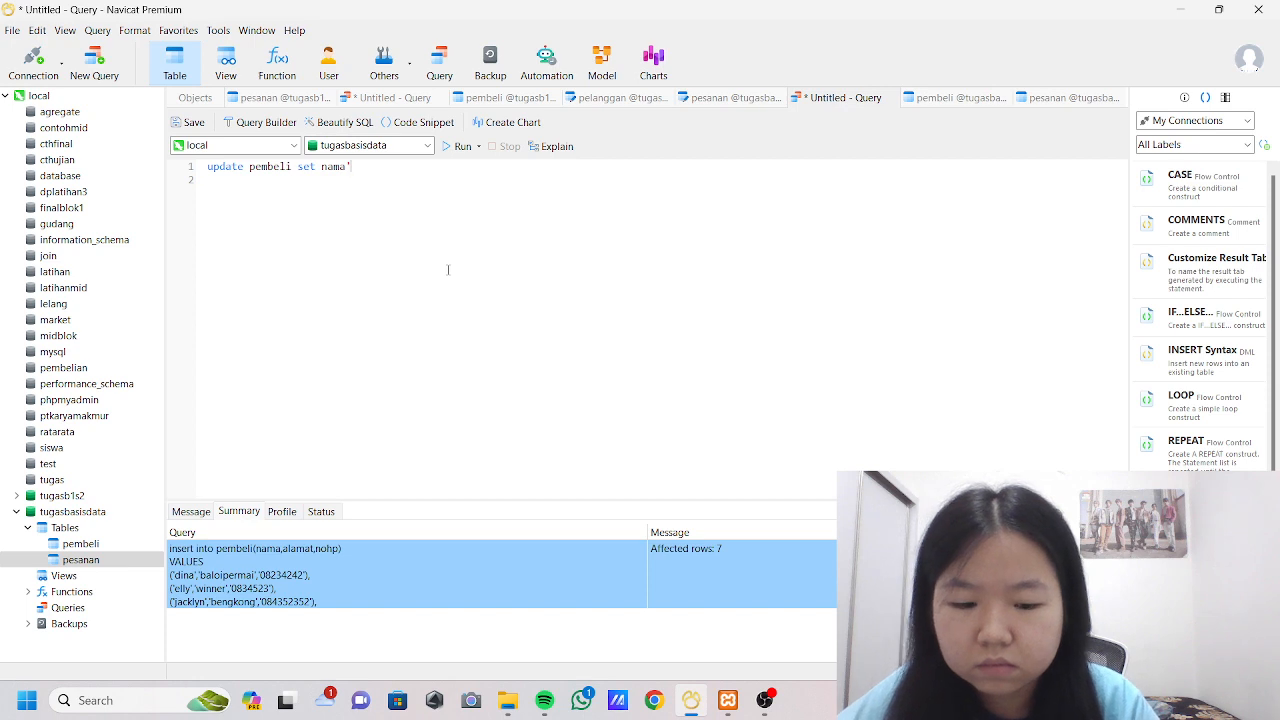
pyautogui.write('ellygou')
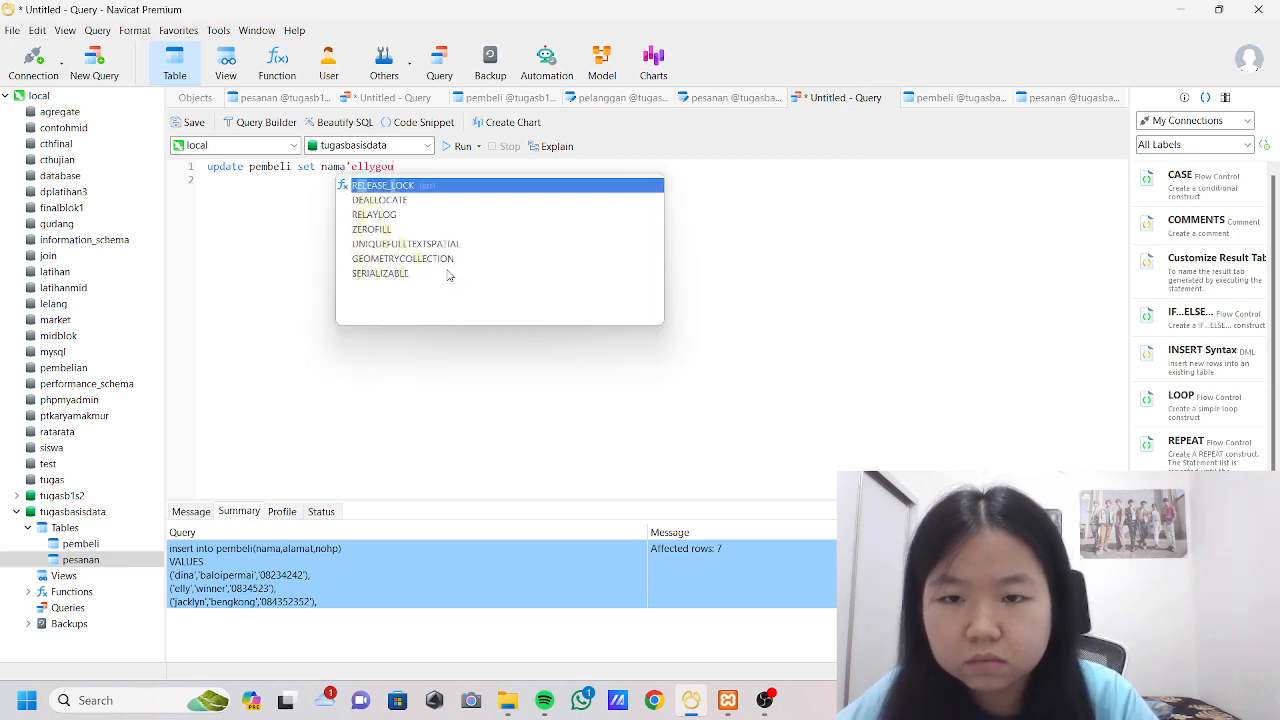
pyautogui.write("'")
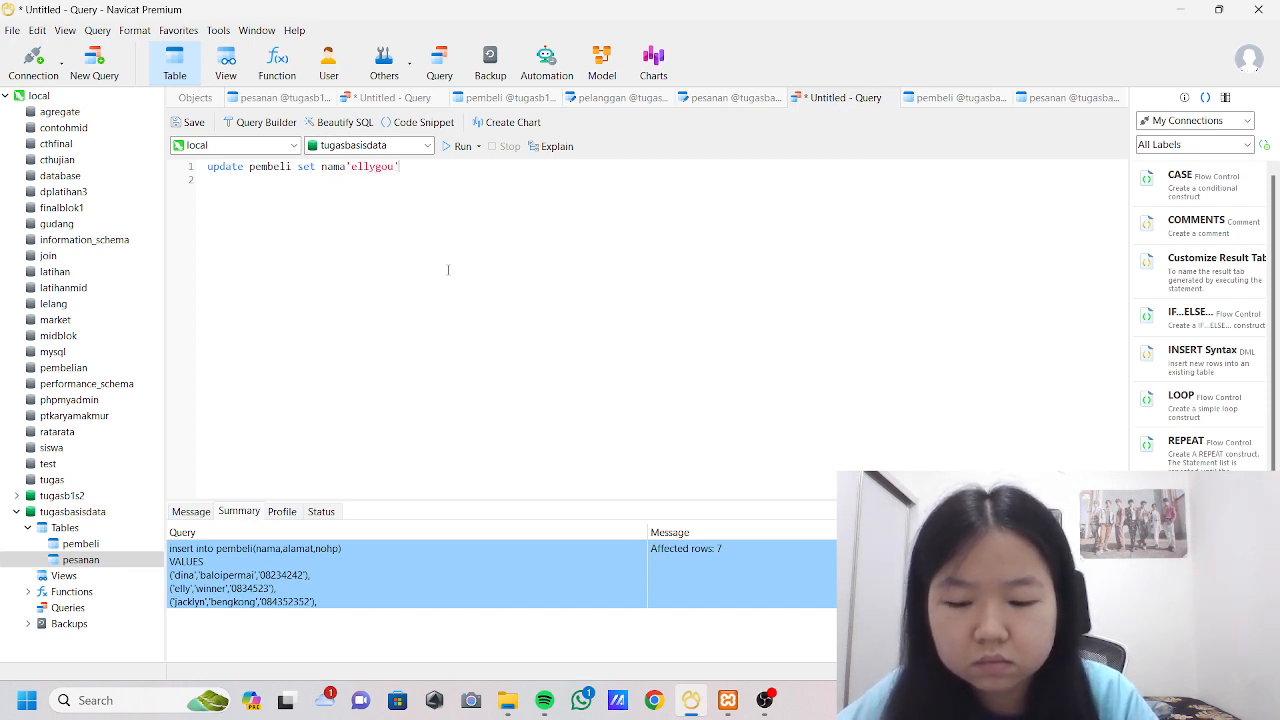
pyautogui.write(' where i')
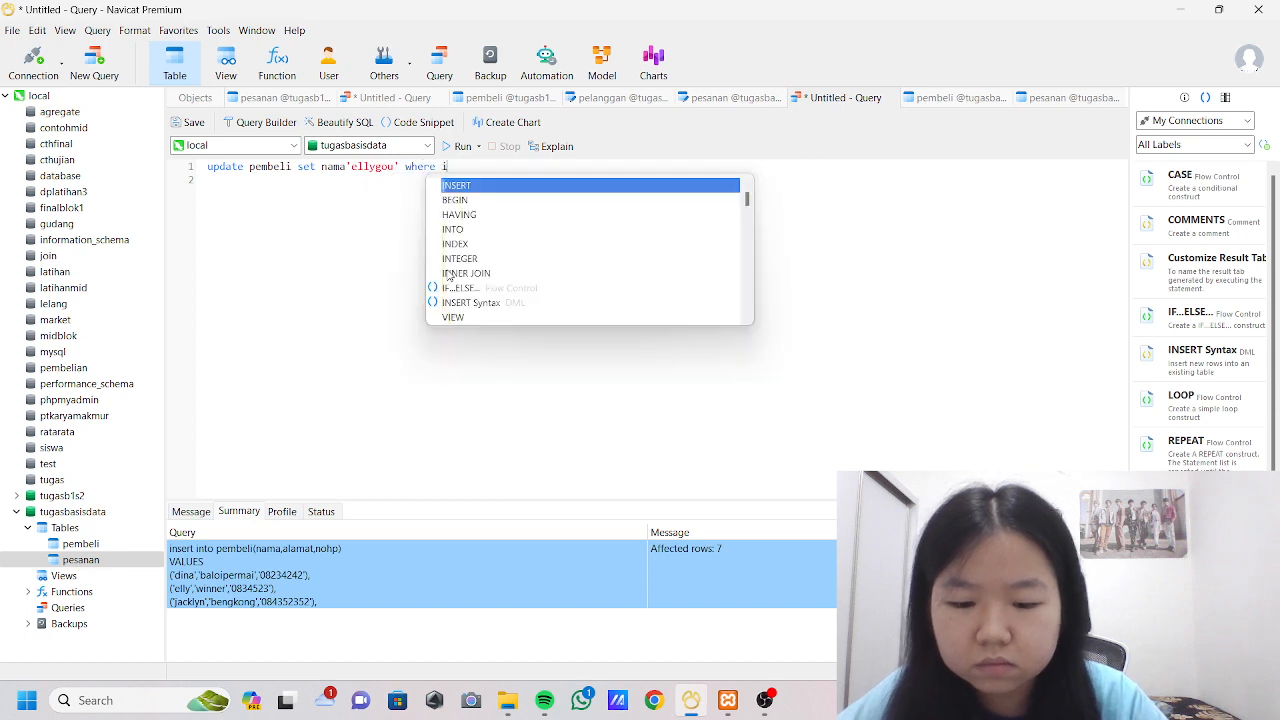
pyautogui.write('d=2')
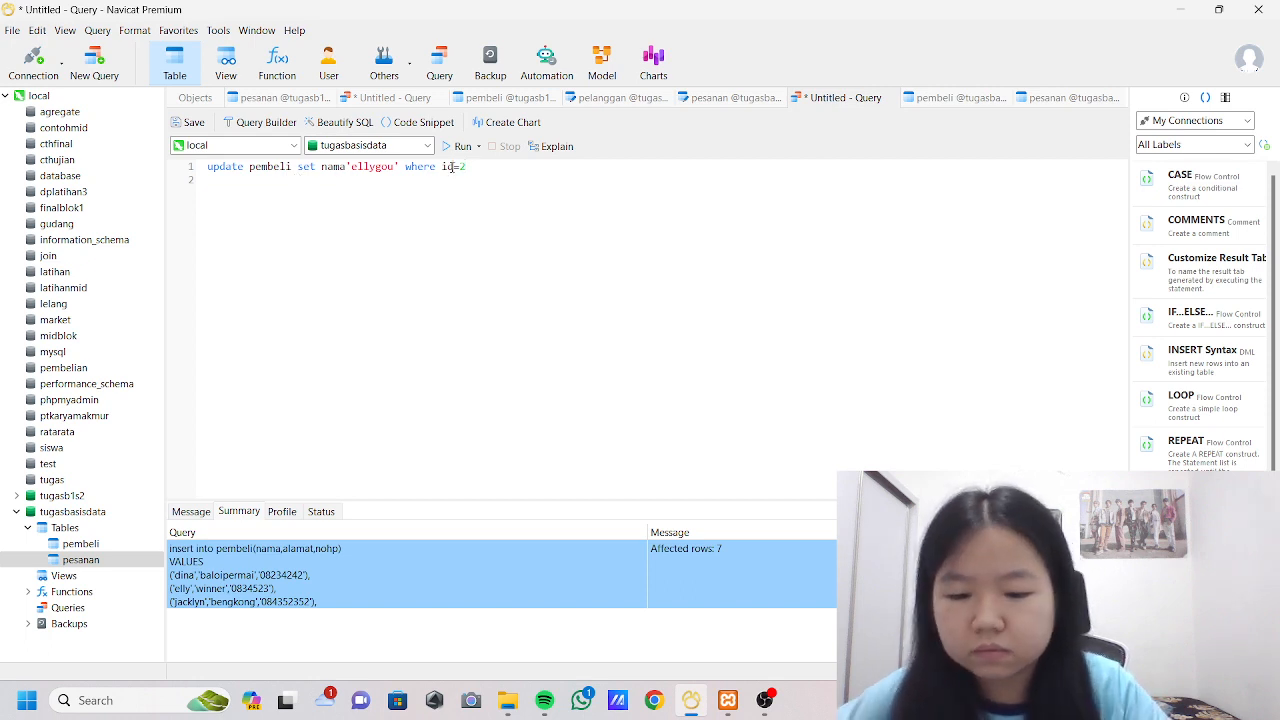
pyautogui.write('_pelanggan')
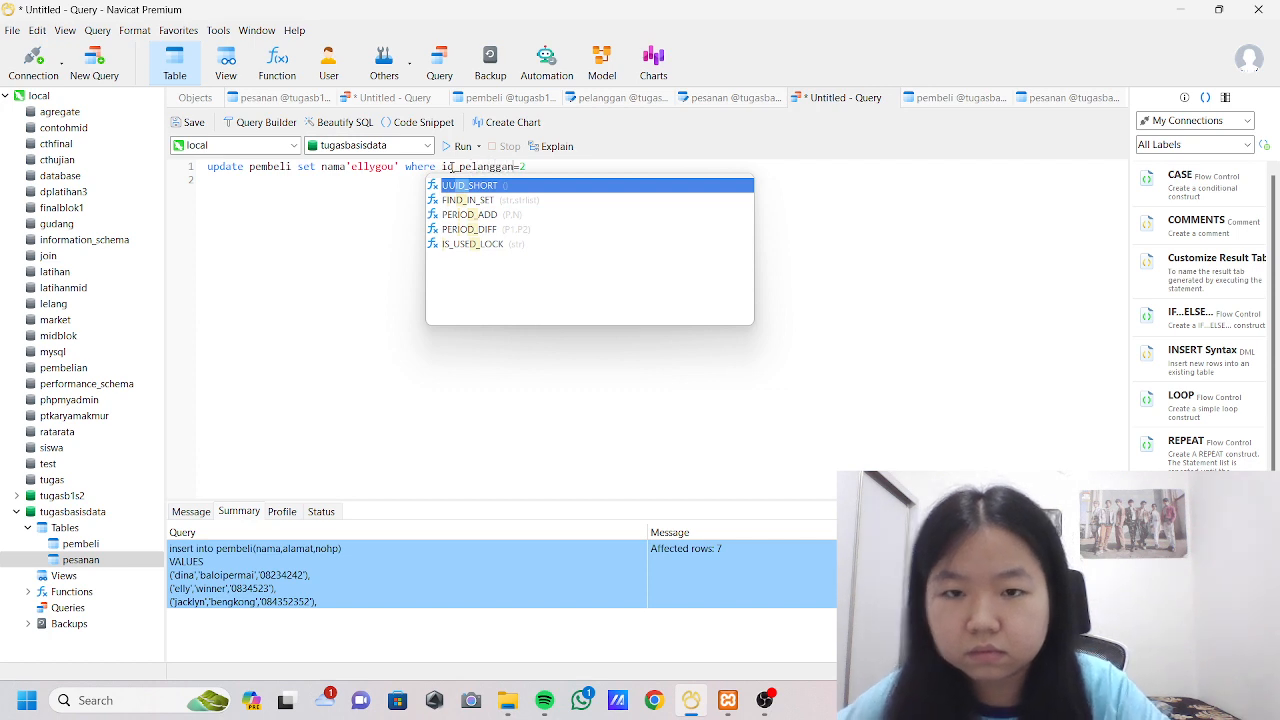
pyautogui.click(340, 245)
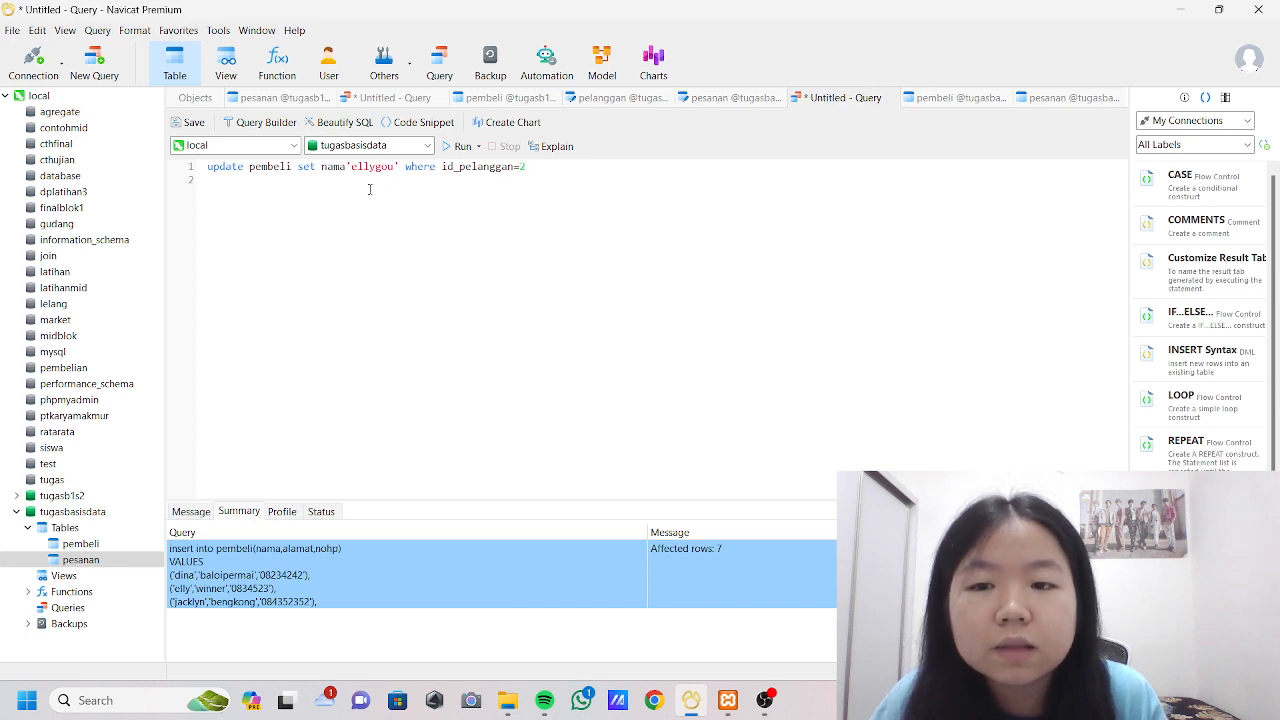
# Check the buyer records in pembeli and try to run the UPDATE statement for id_pelanggan 2.
pyautogui.click(937, 98)
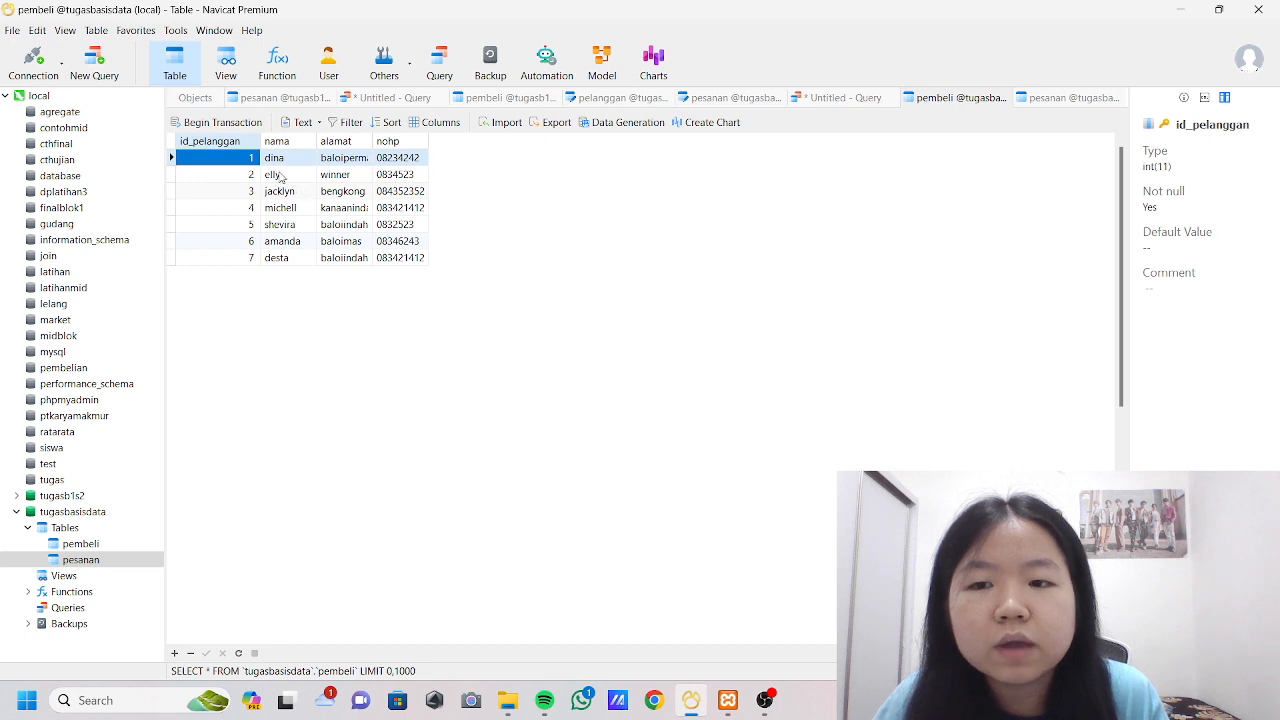
pyautogui.click(835, 98)
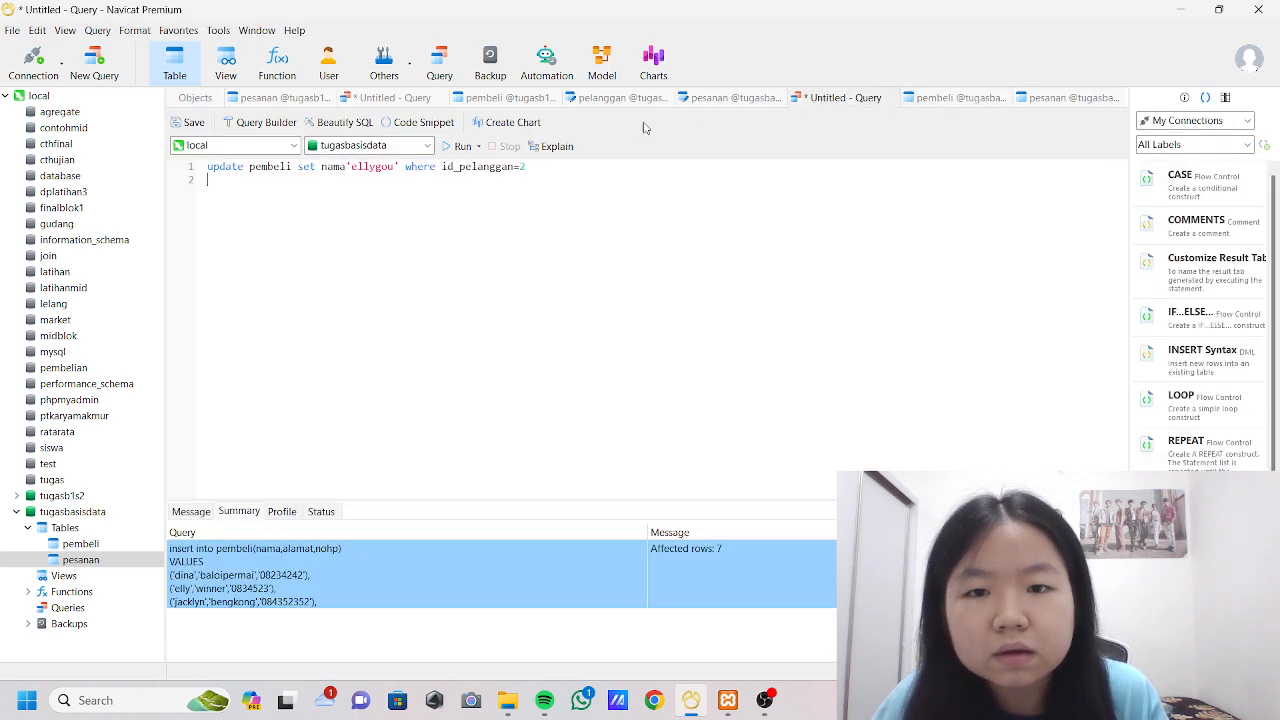
pyautogui.click(459, 146)
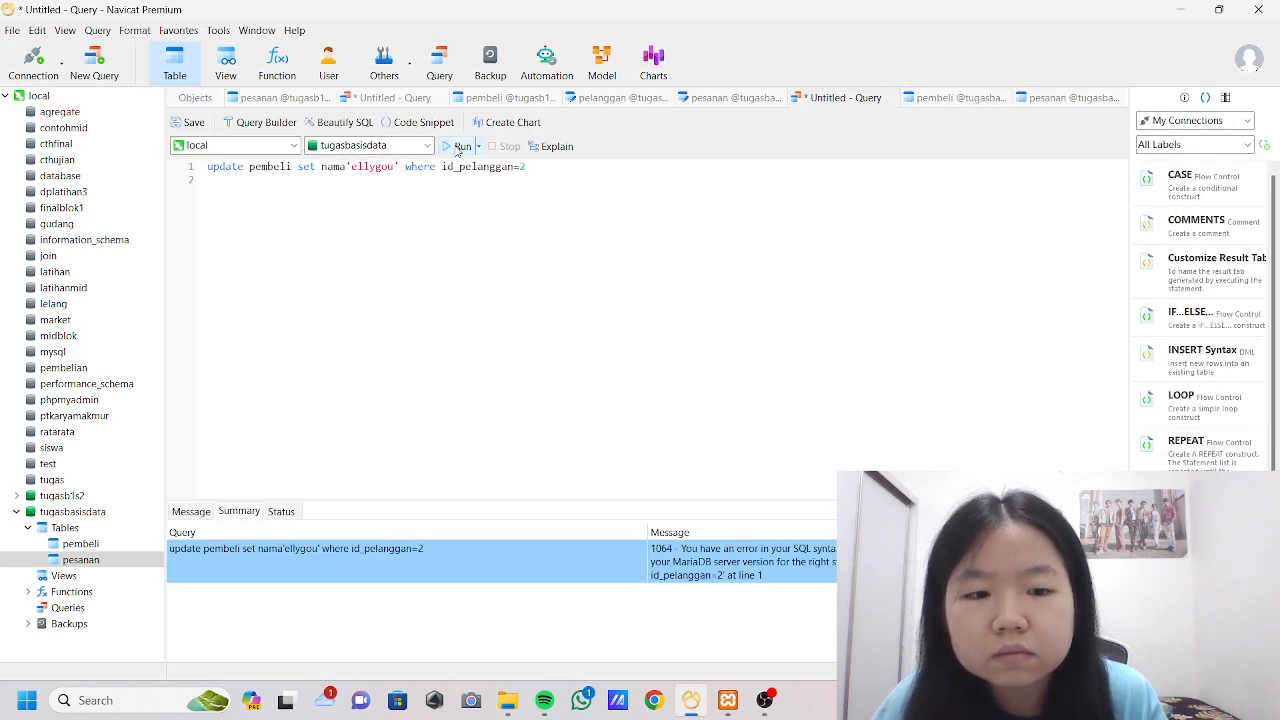
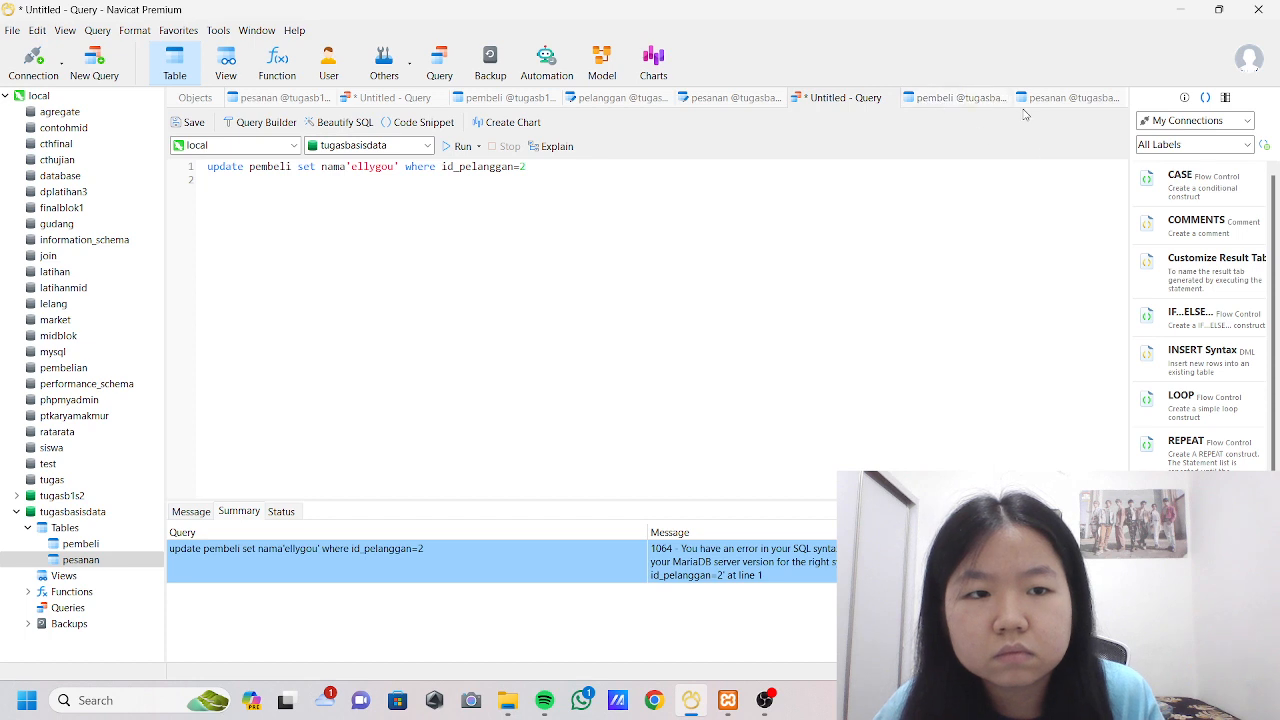
# Correct the UPDATE statement by adding the missing = after nama and run it, refreshing the pembeli records to check the change.
pyautogui.click(955, 98)
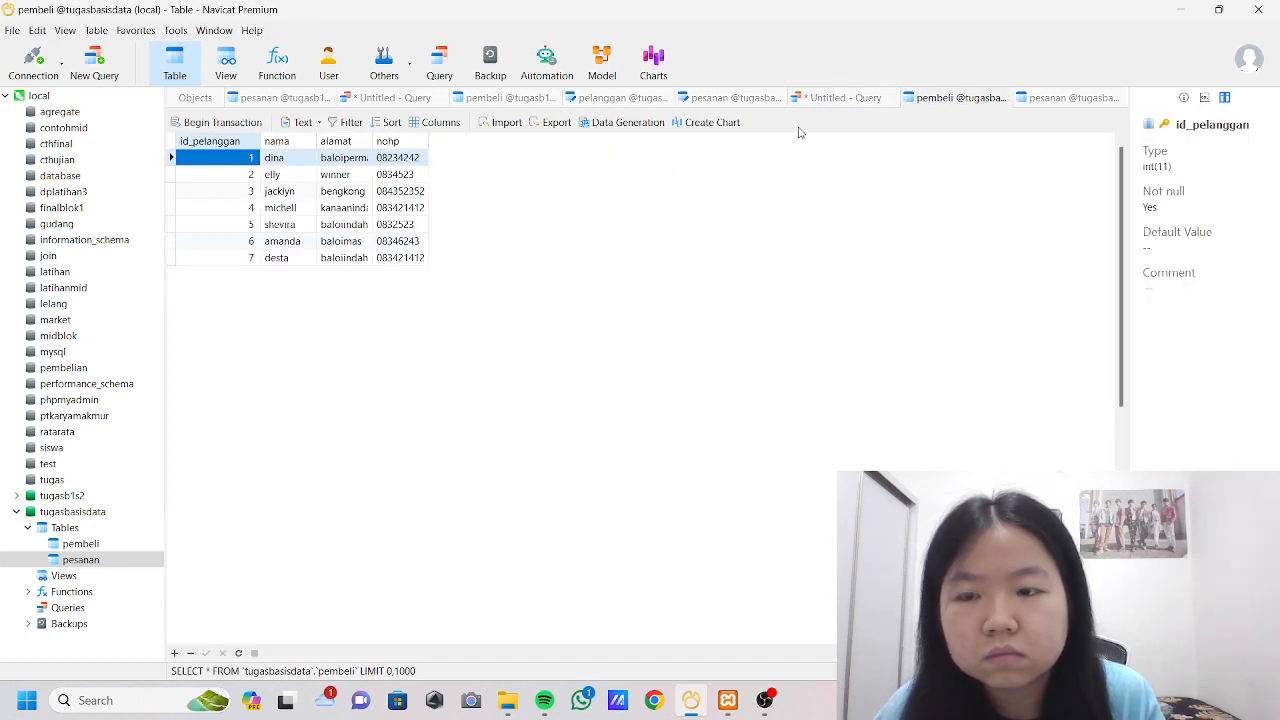
pyautogui.click(843, 97)
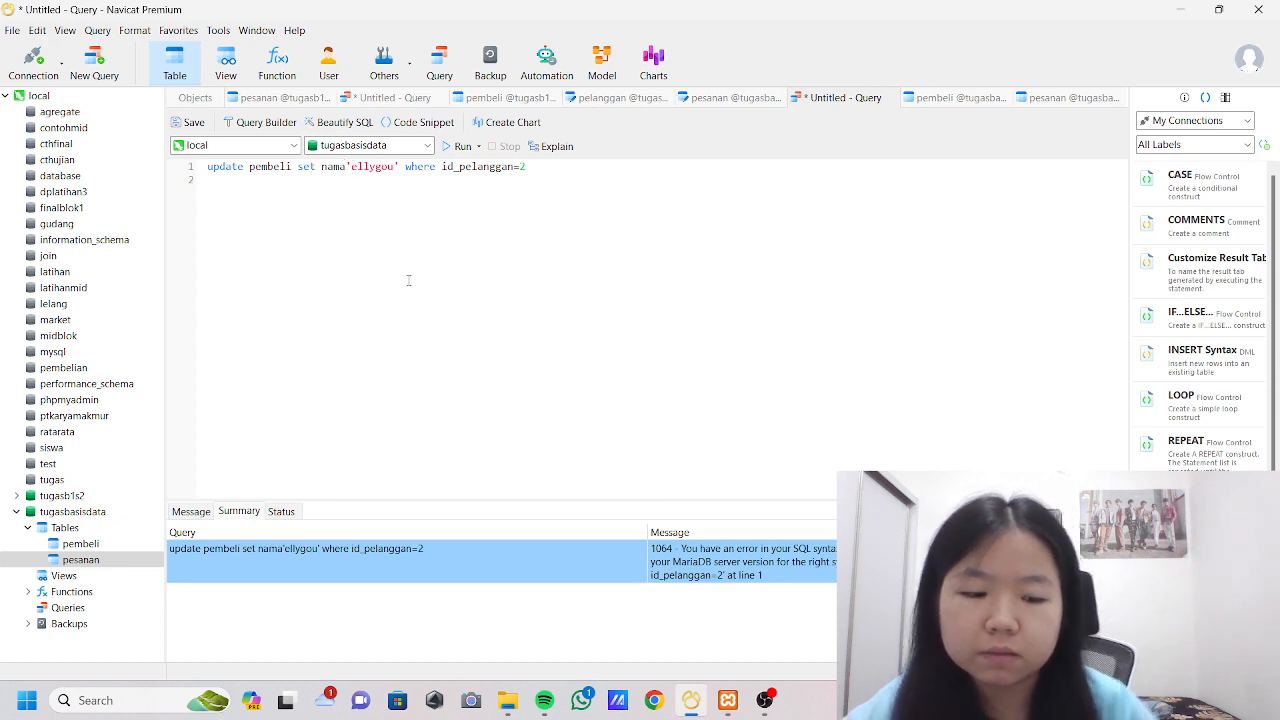
pyautogui.write('=')
pyautogui.click(455, 147)
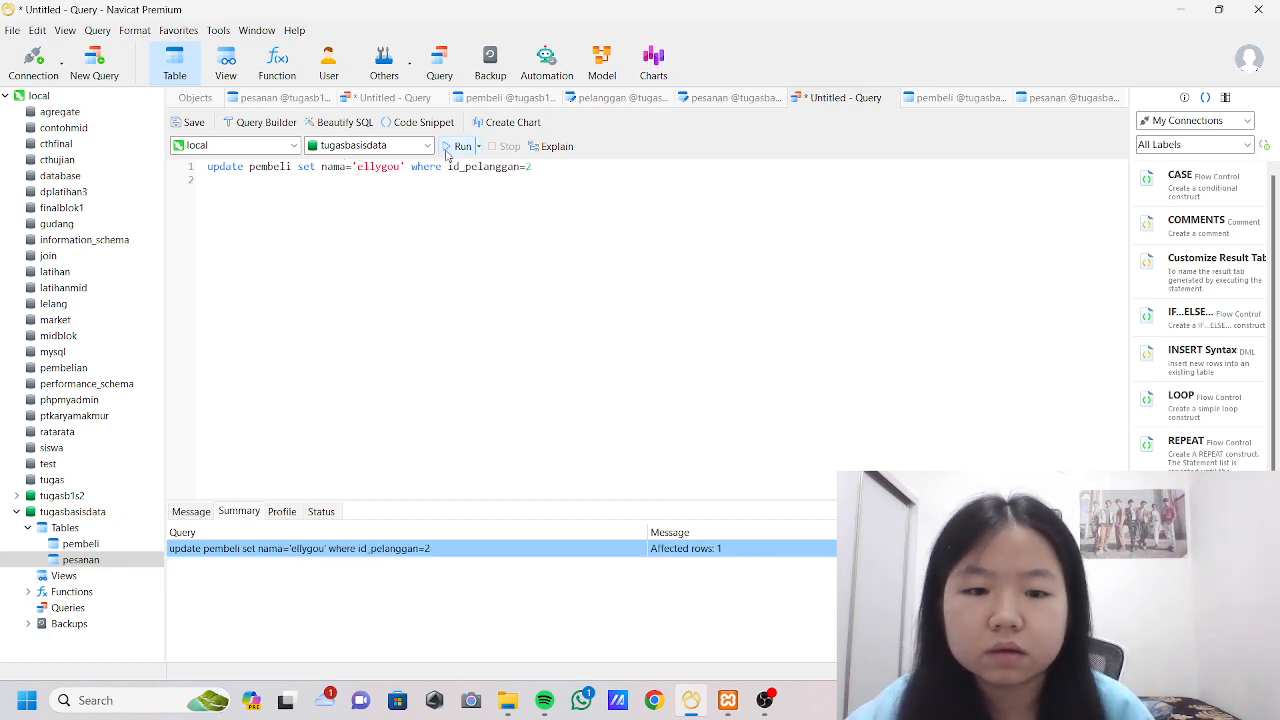
pyautogui.click(955, 98)
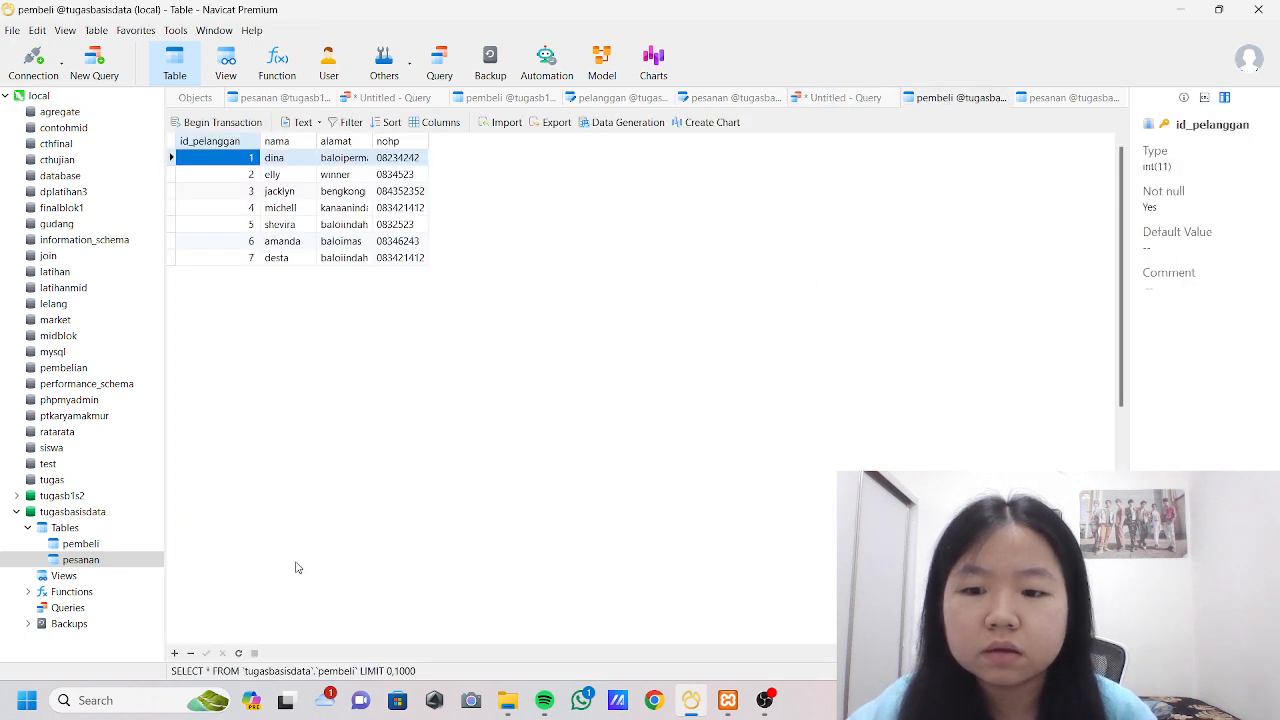
pyautogui.click(238, 653)
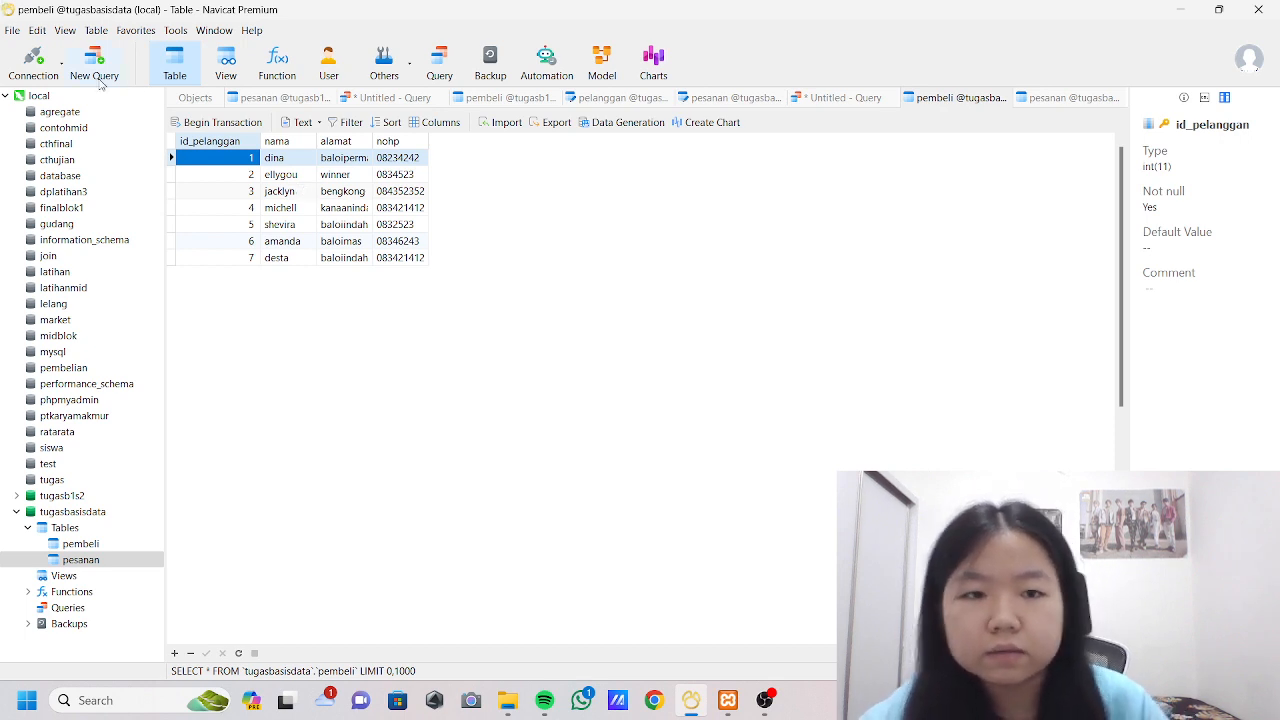
# Replace the UPDATE statement in the untitled query with select*from pembeli.
pyautogui.click(835, 98)
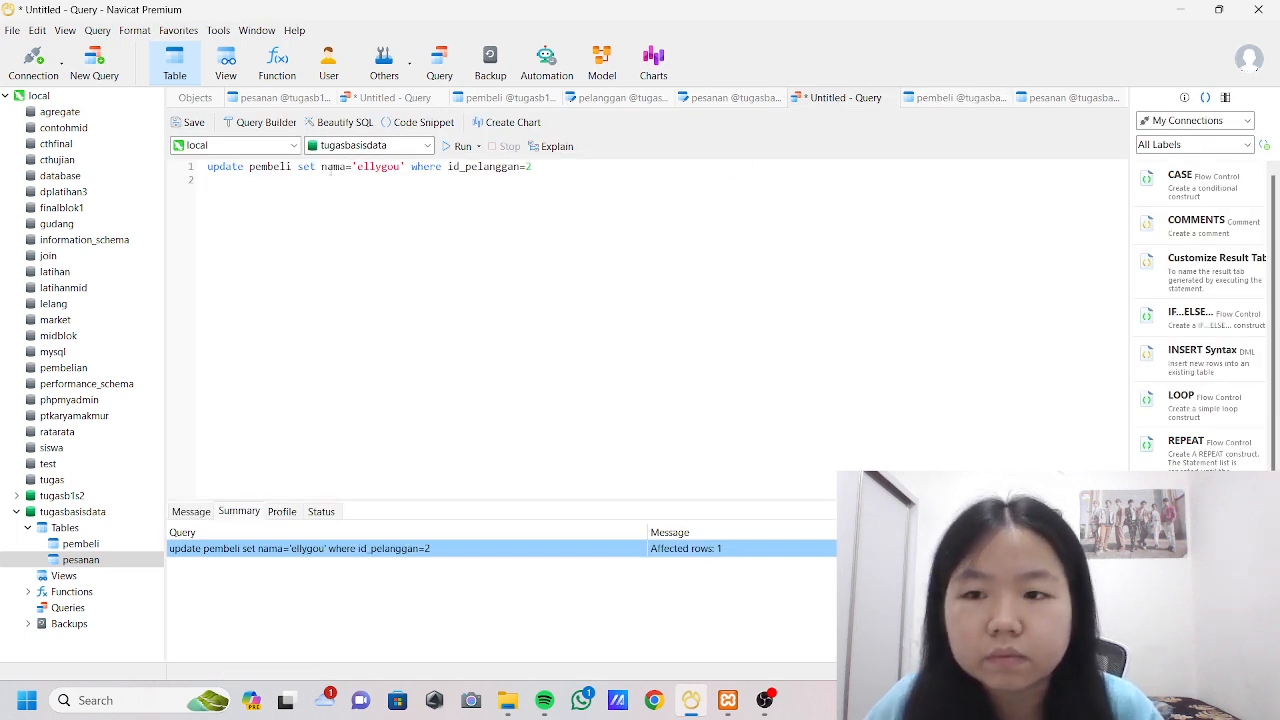
pyautogui.moveTo(209, 177); pyautogui.dragTo(624, 180)
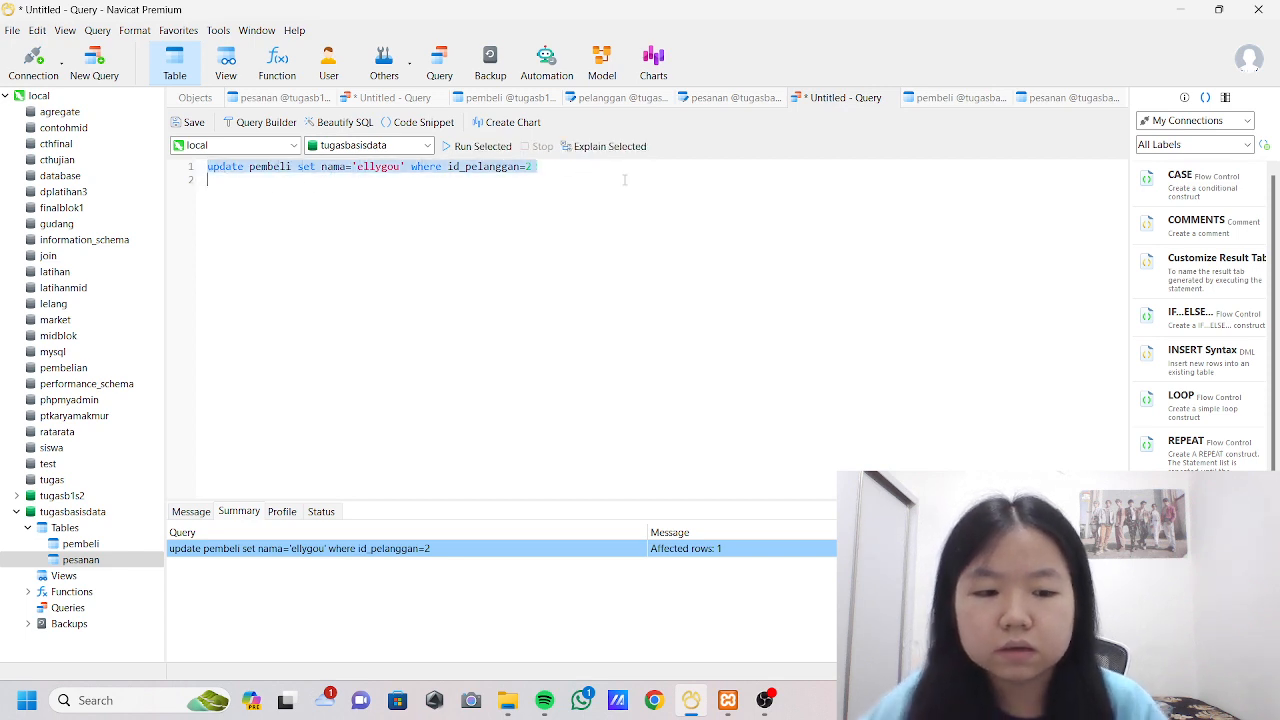
pyautogui.press('BackSpace')
pyautogui.write('select')
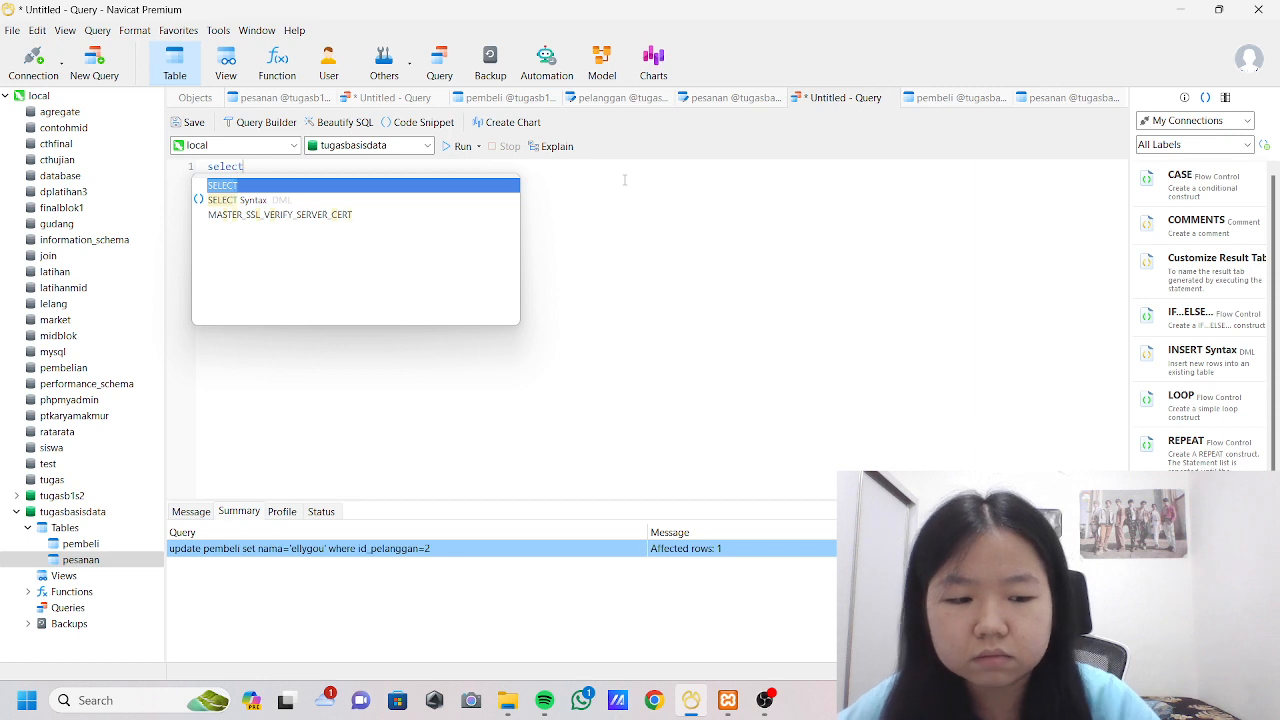
pyautogui.write('*fro')
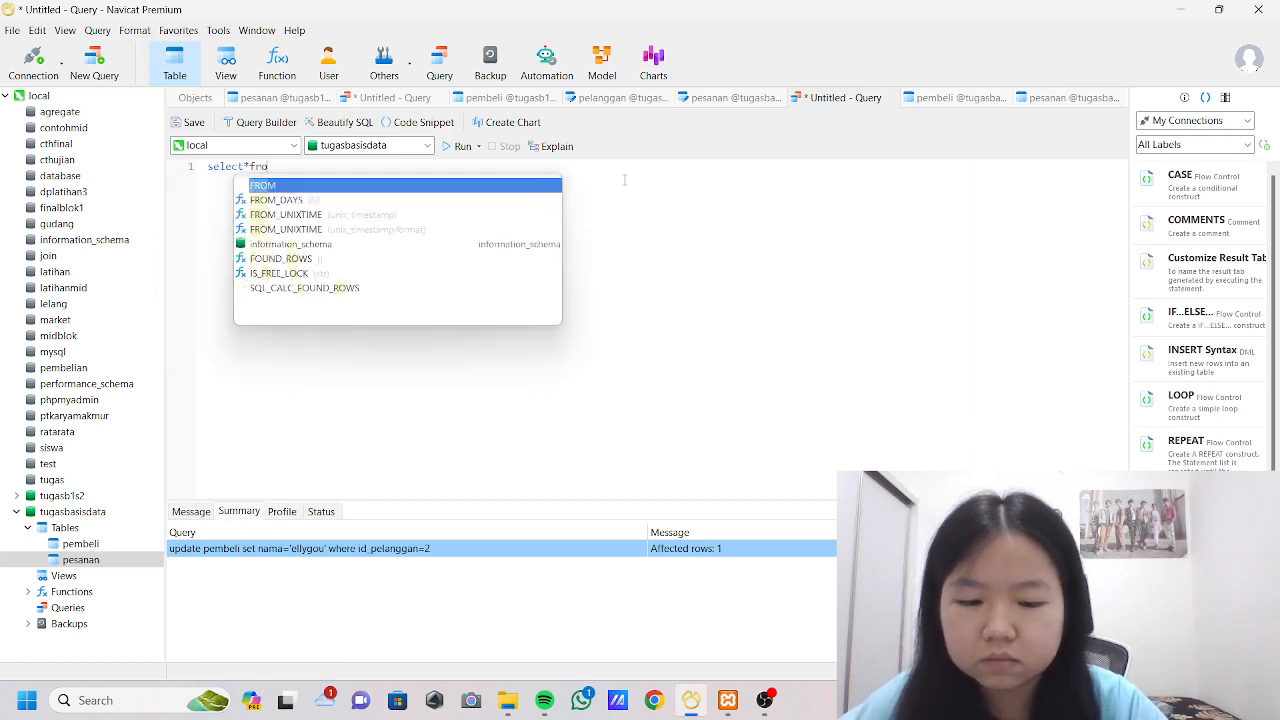
pyautogui.write('m pembeli')
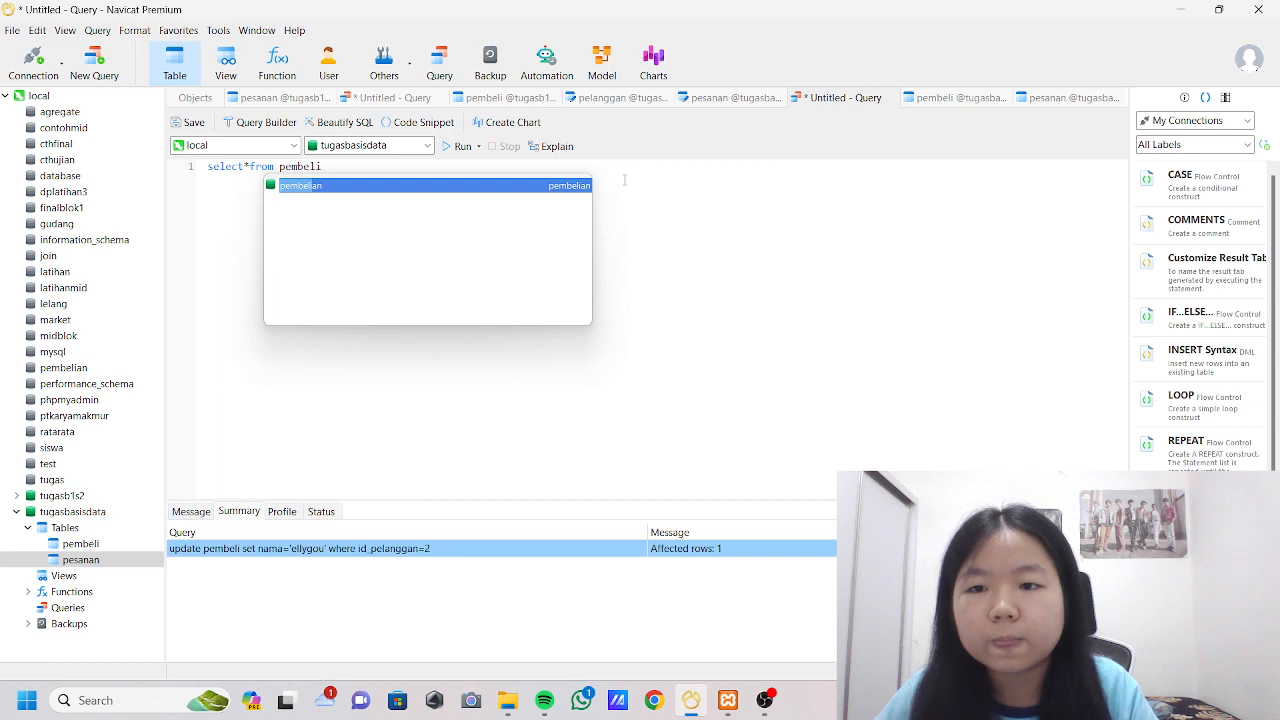
pyautogui.click(247, 231)
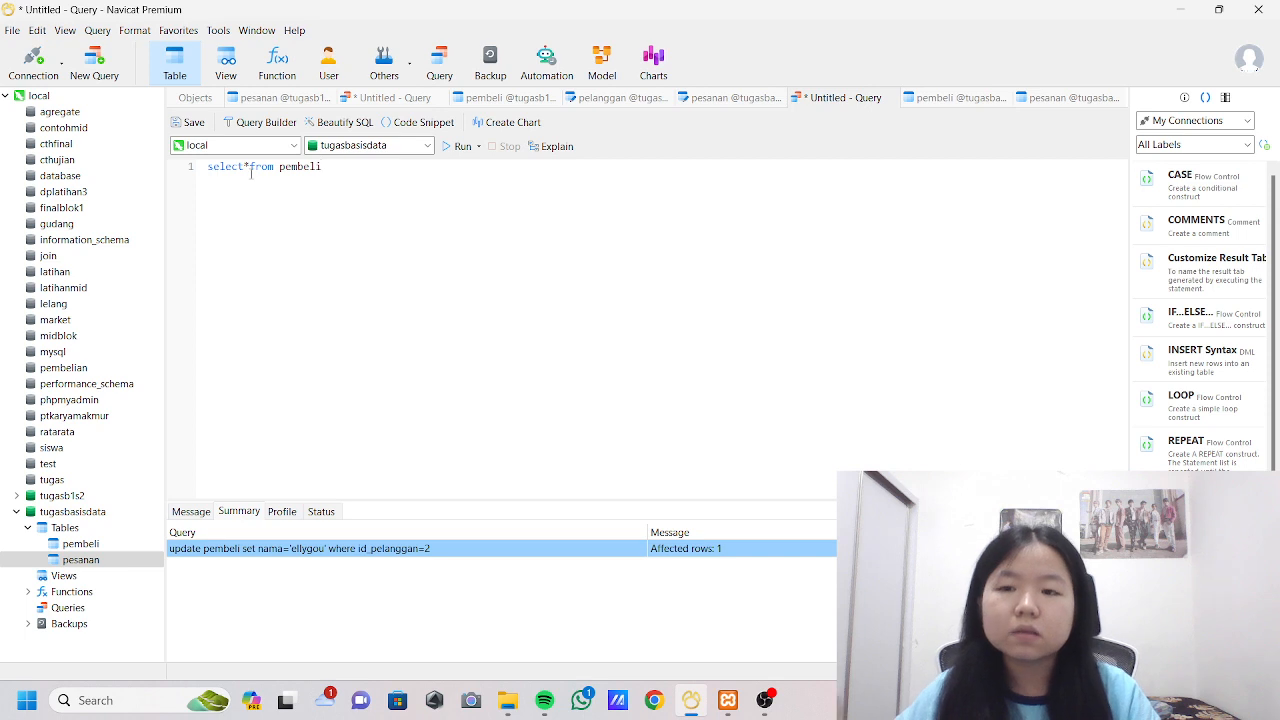
# Run the select*from pembeli query and look through all the returned buyer records.
pyautogui.click(458, 146)
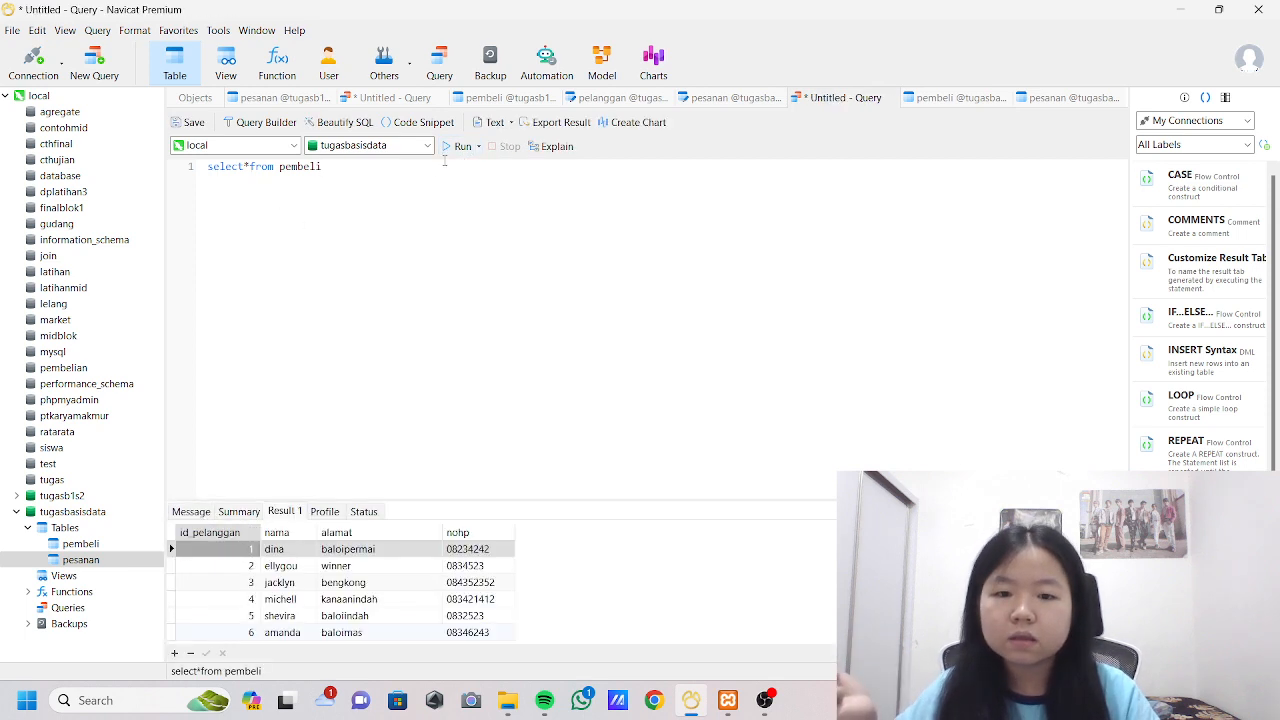
pyautogui.press('Down')
pyautogui.press('Down')
pyautogui.press('Down')
pyautogui.press('Down')
pyautogui.press('Down')
pyautogui.press('Down')
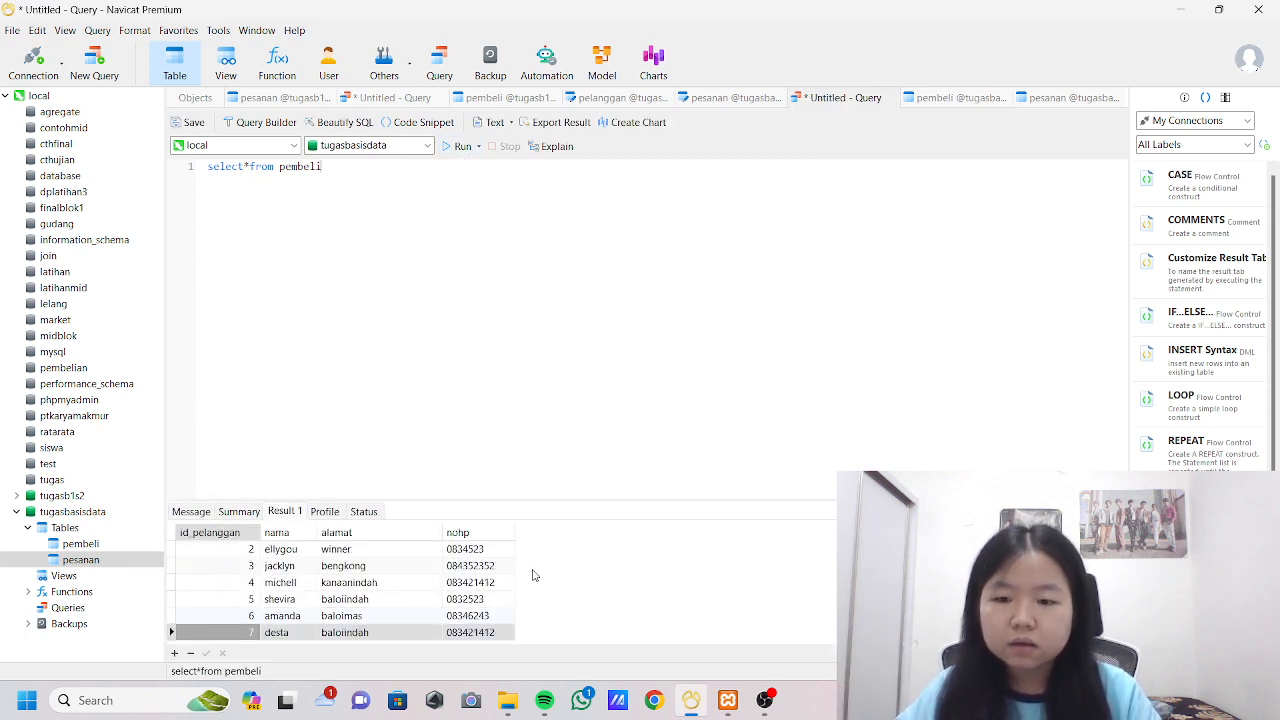
pyautogui.press('Up')
pyautogui.press('Up')
pyautogui.press('Up')
pyautogui.press('Up')
pyautogui.press('Up')
pyautogui.press('Up')
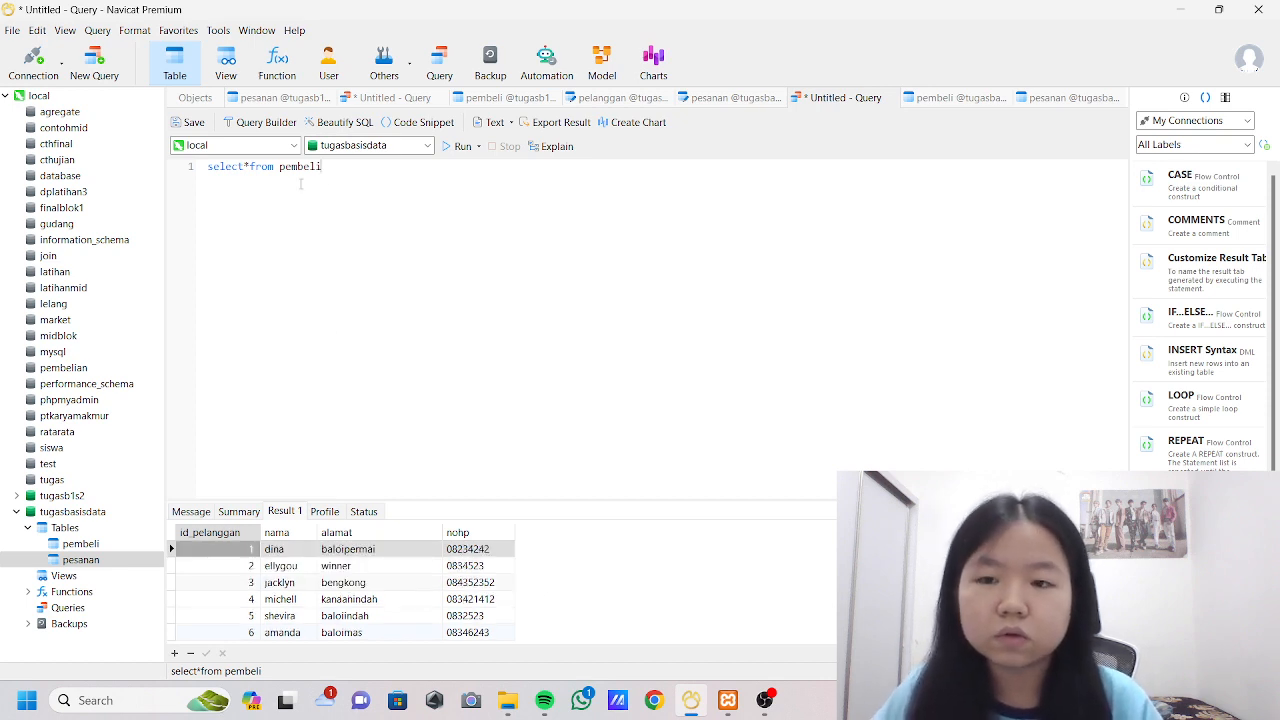
# Change the query to select nama, alamat from pembeli, run it and look through the result rows.
pyautogui.click(251, 165)
pyautogui.press('BackSpace')
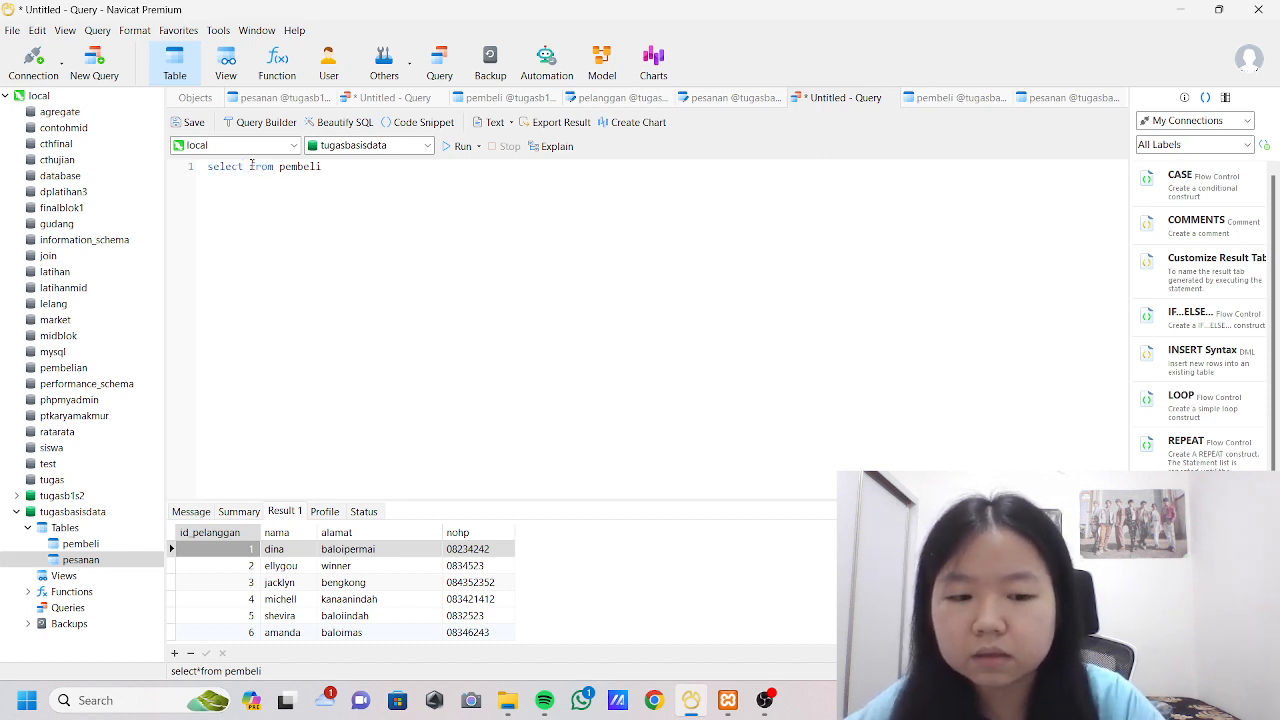
pyautogui.write('nama,')
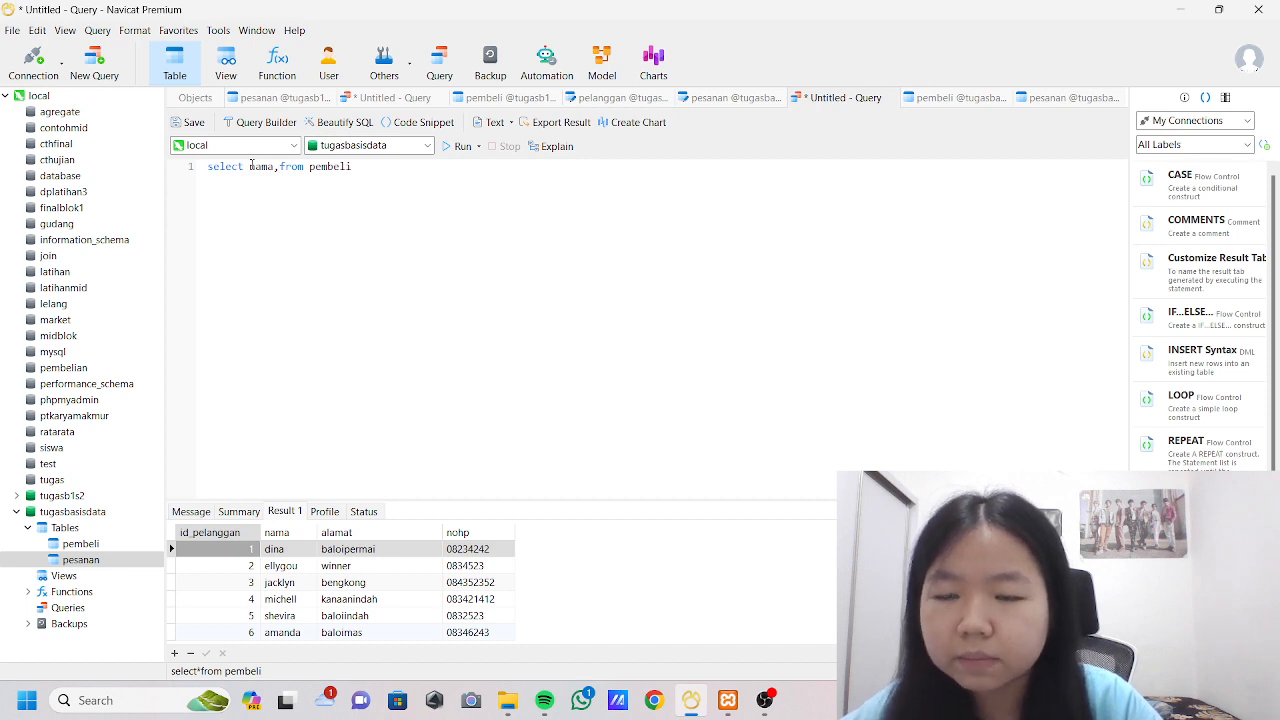
pyautogui.write(' alamat')
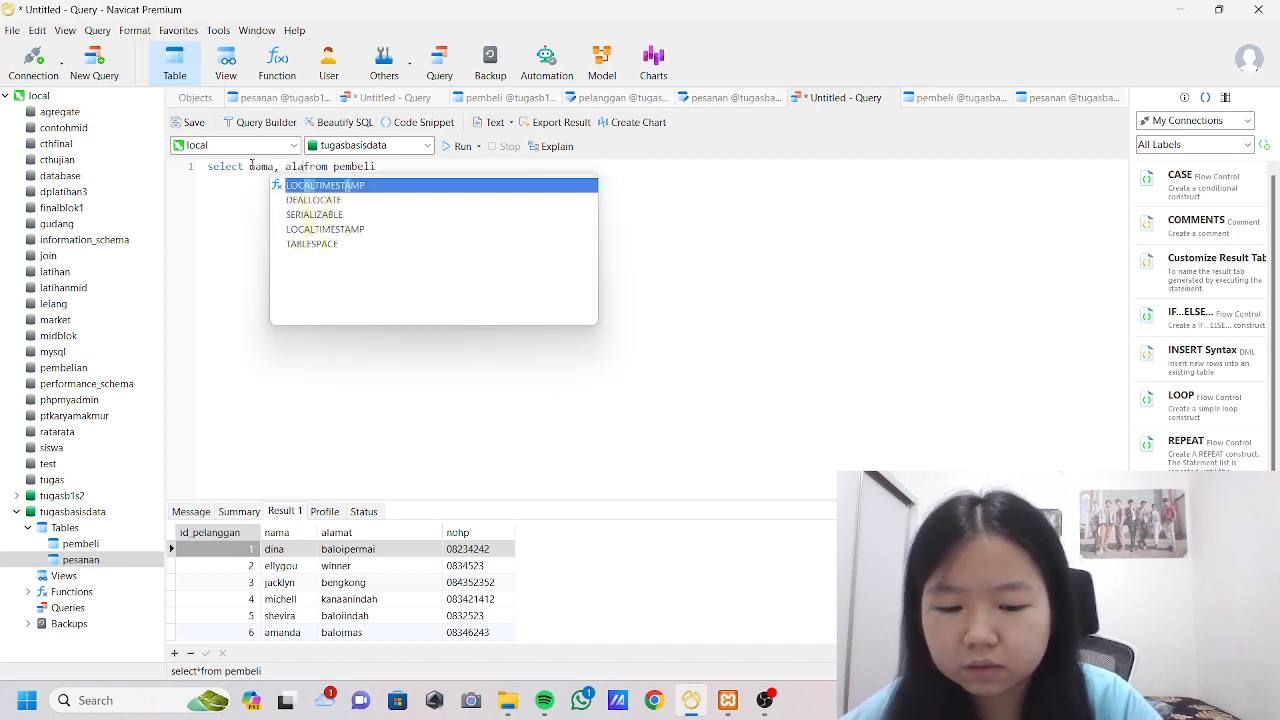
pyautogui.click(459, 146)
pyautogui.scroll(-6, 326, 583)
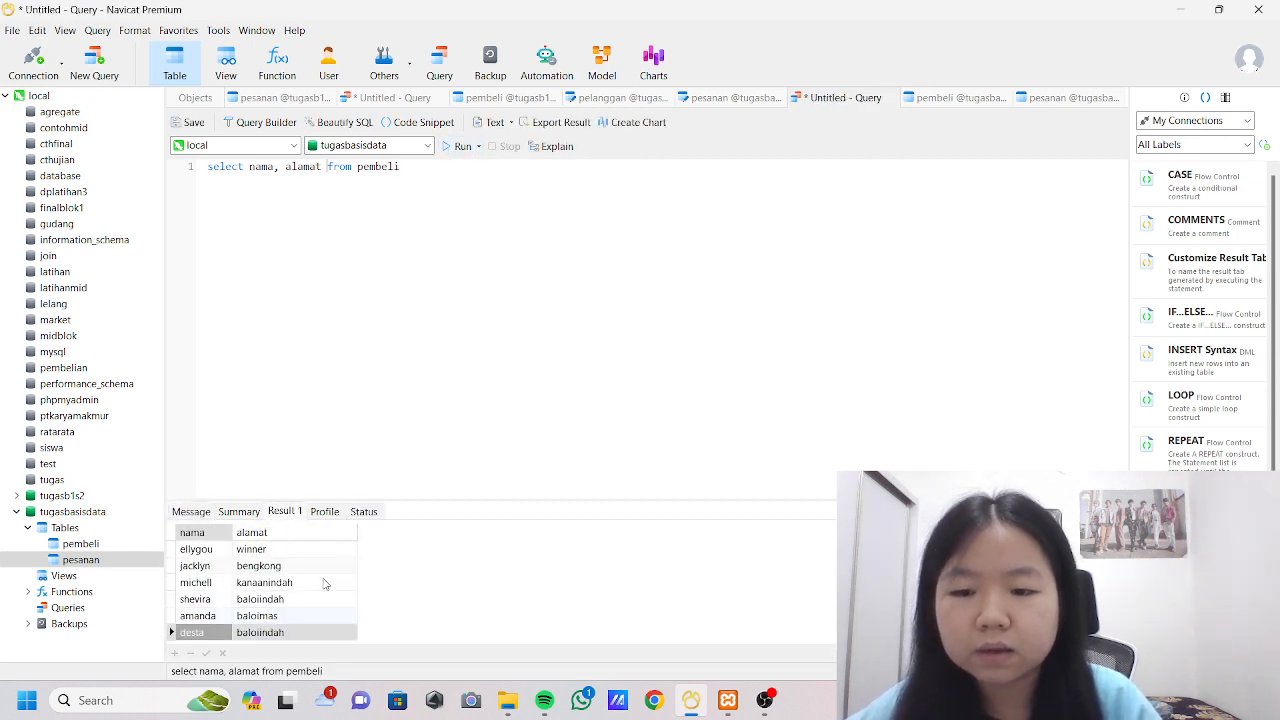
pyautogui.scroll(5, 371, 604)
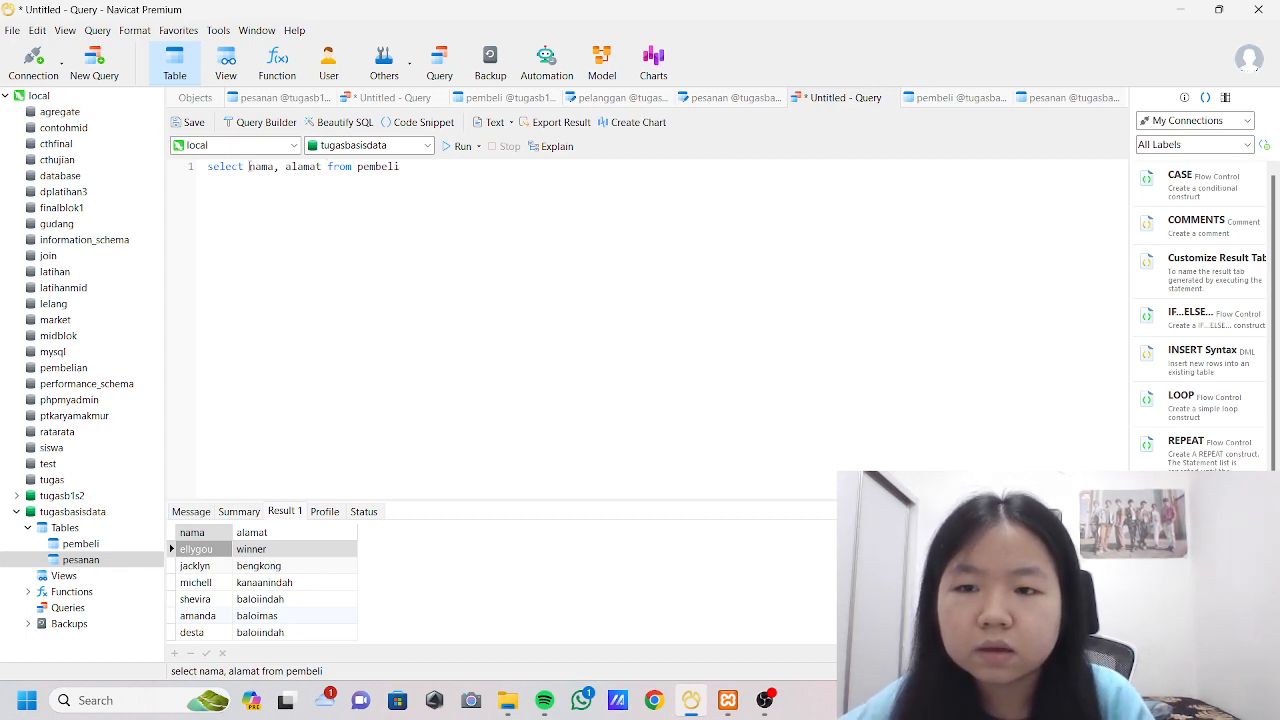
# Rewrite the query as select*from pembeli where id='5' and try to run it.
pyautogui.moveTo(249, 166); pyautogui.dragTo(329, 166)
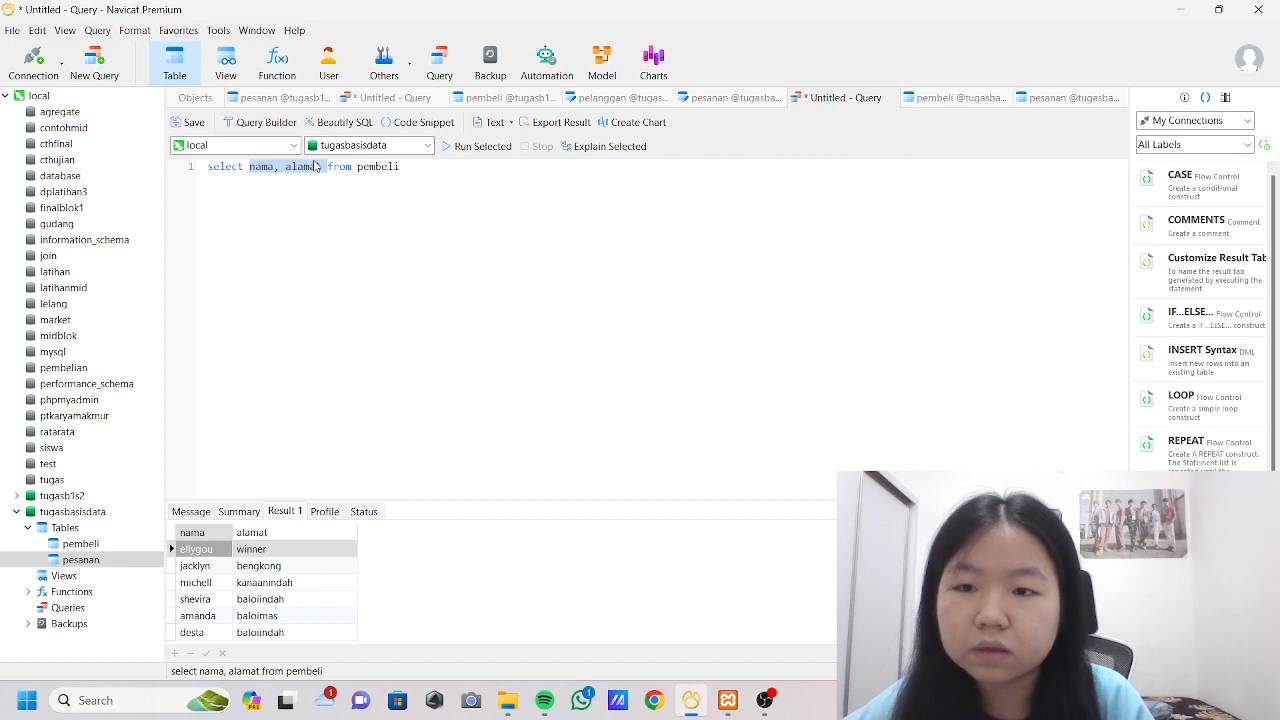
pyautogui.press('BackSpace')
pyautogui.press('BackSpace')
pyautogui.write('*')
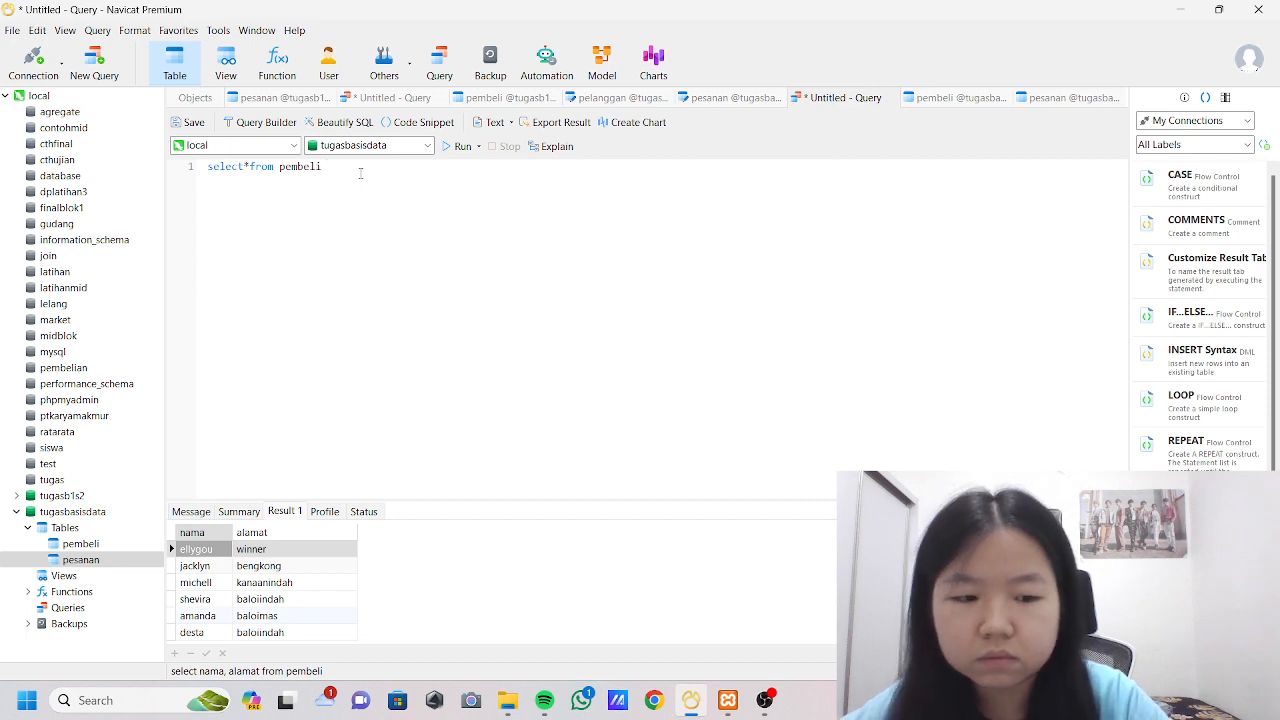
pyautogui.write('whe')
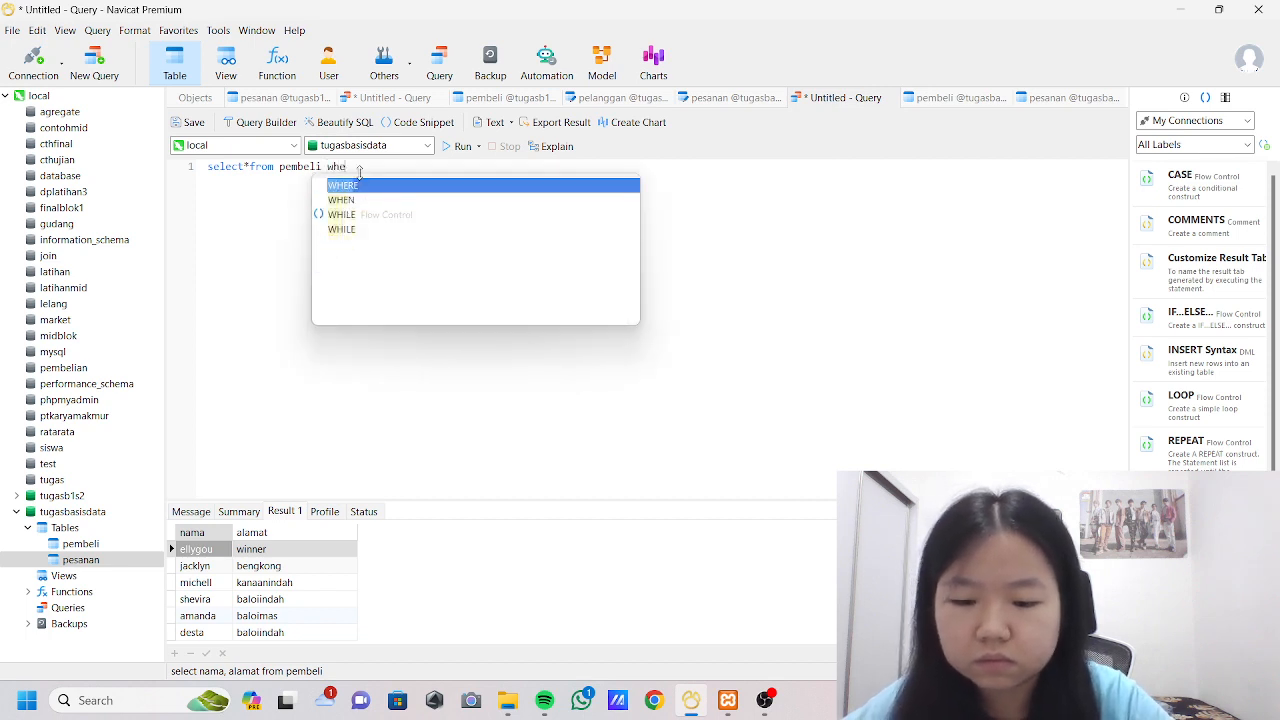
pyautogui.write('re id')
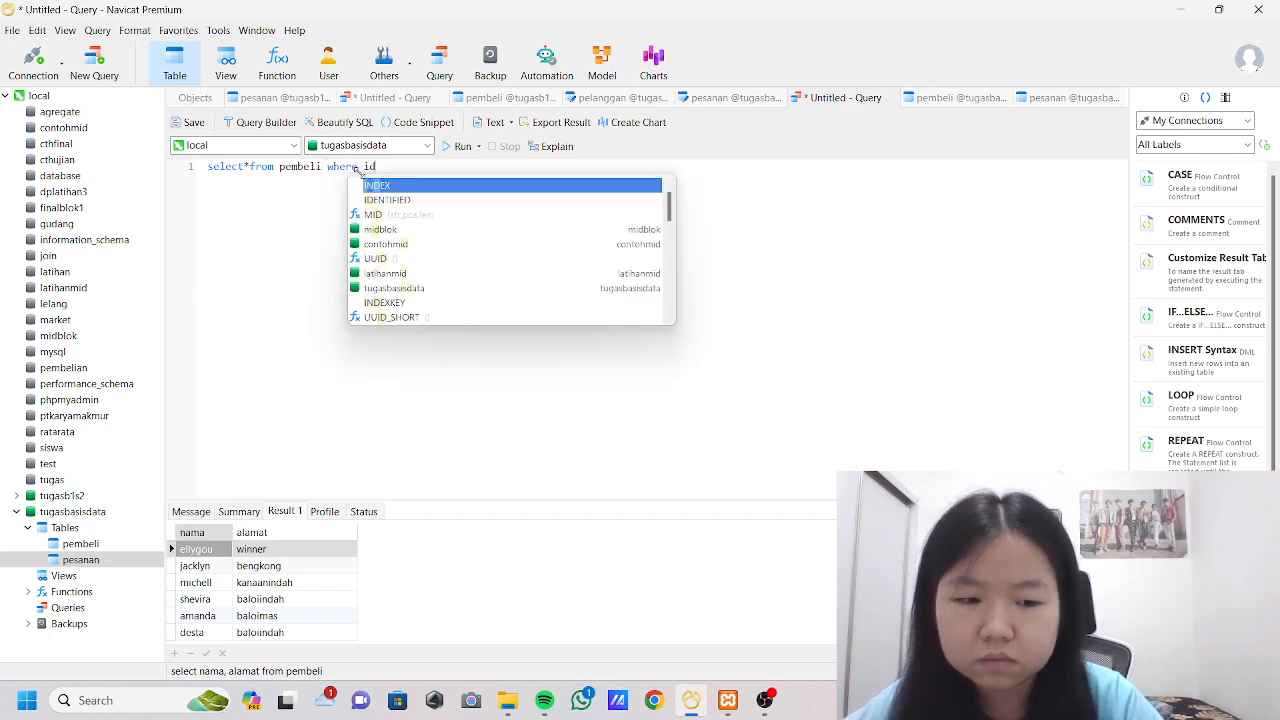
pyautogui.write("='")
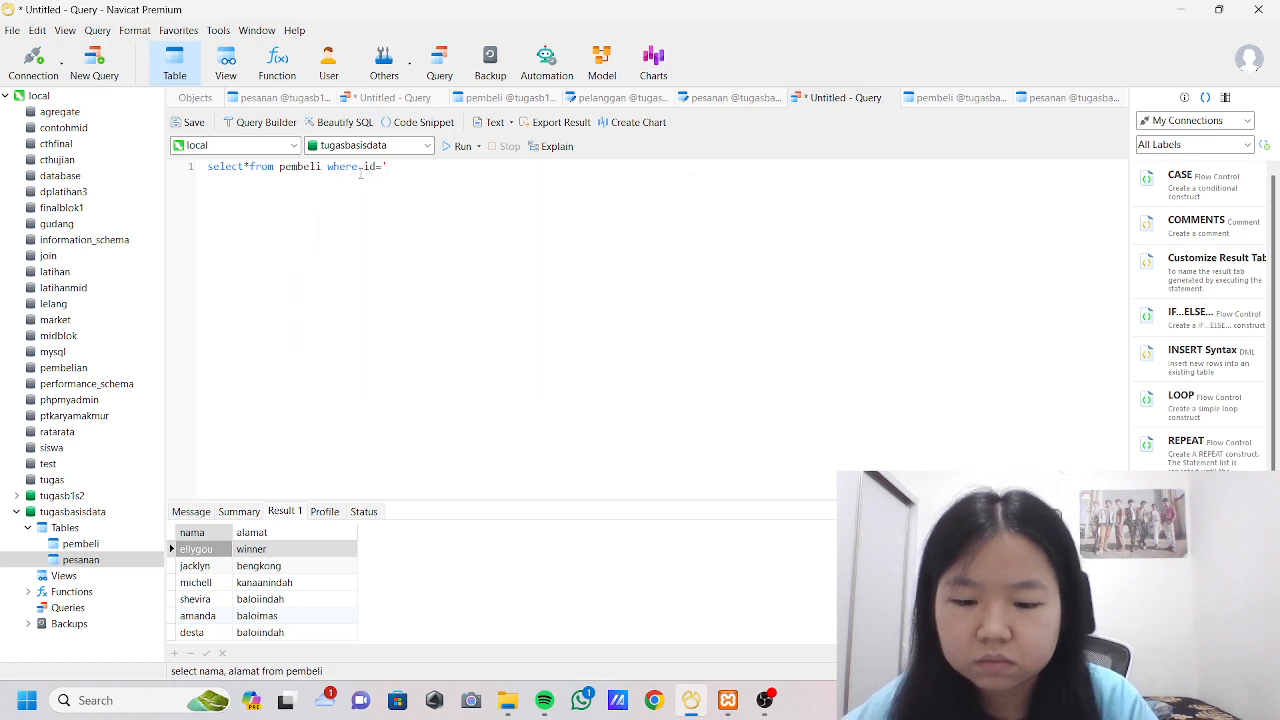
pyautogui.write("5'")
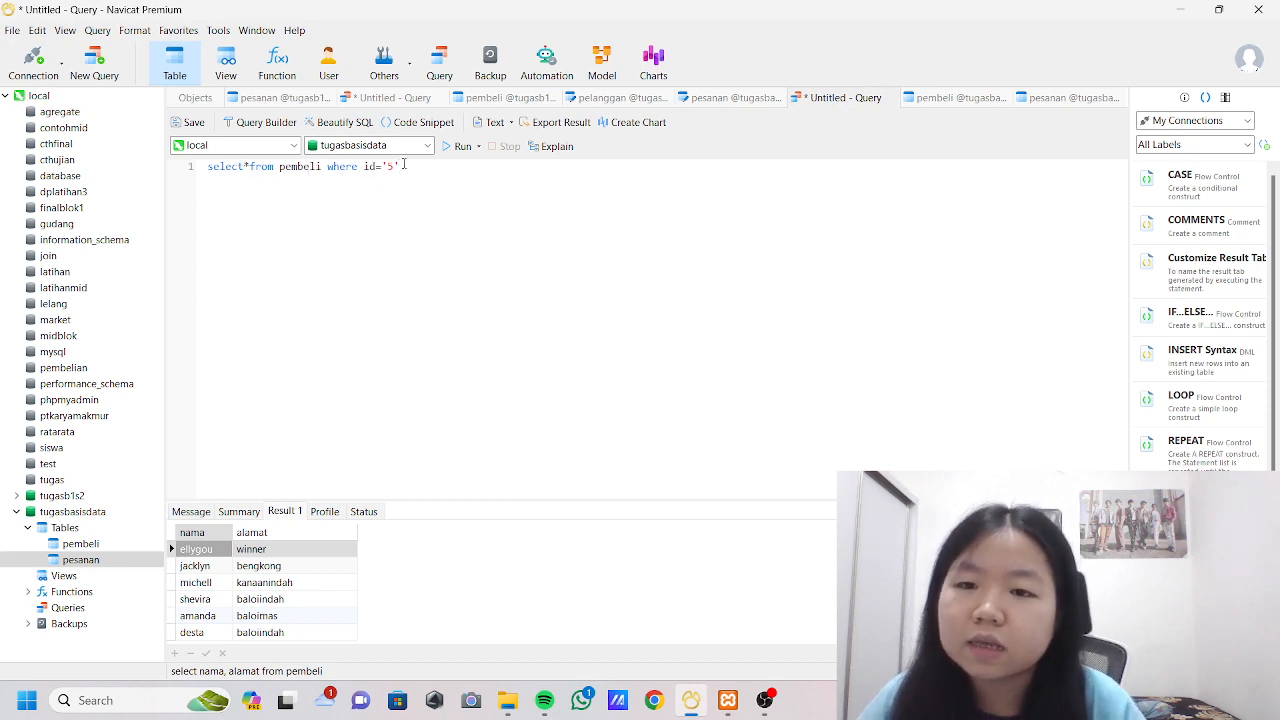
pyautogui.click(462, 147)
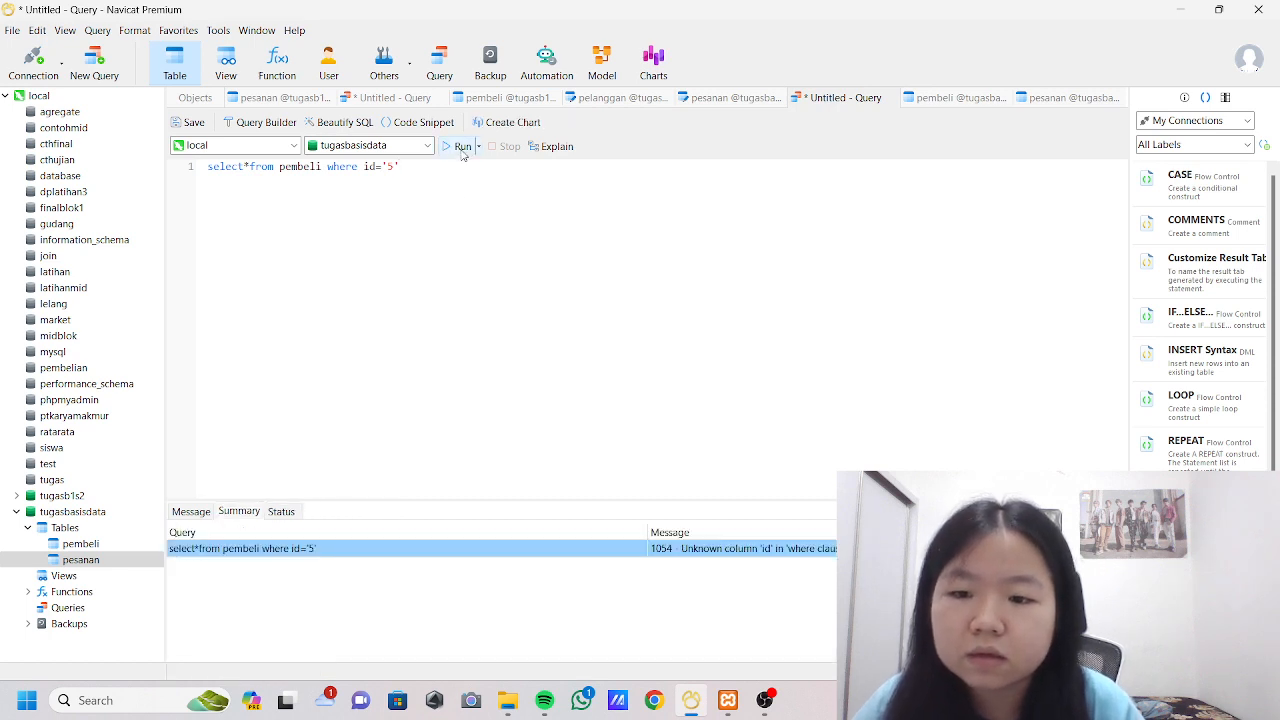
# Correct the WHERE column to id_pelanggan so the condition reads id_pelanggan='5', and run the query.
pyautogui.click(377, 166)
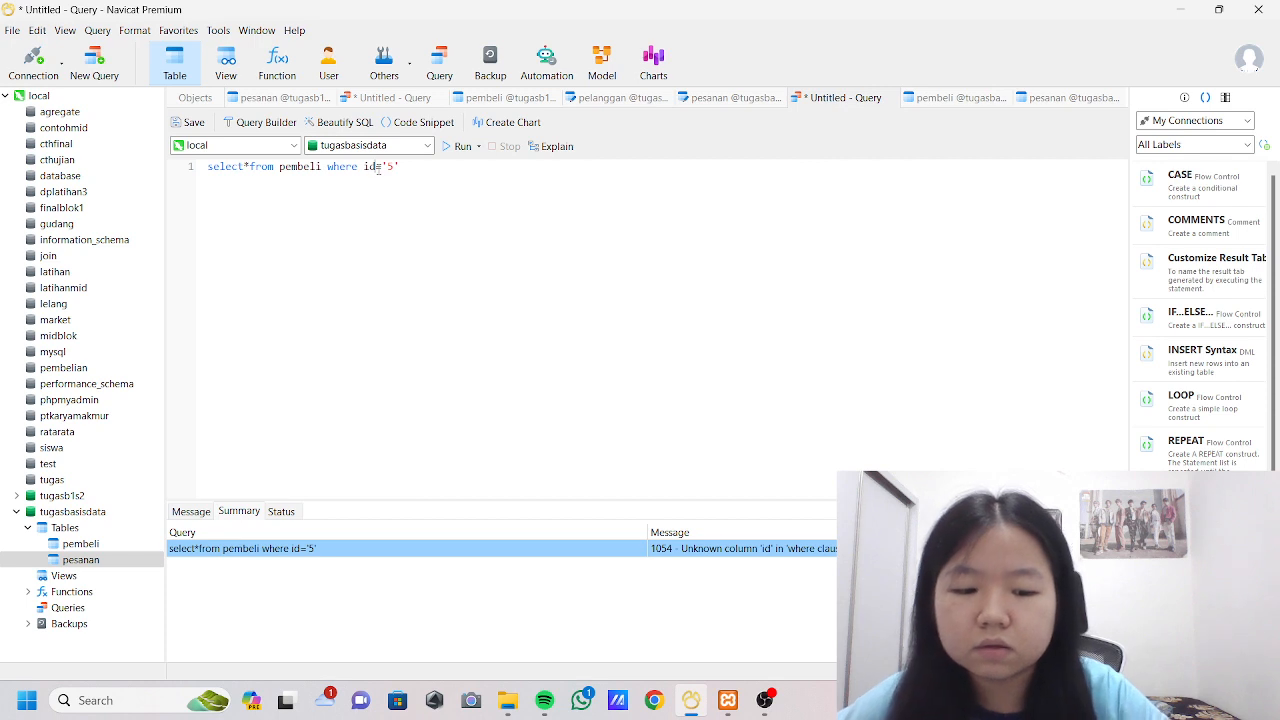
pyautogui.write('_pelanggan')
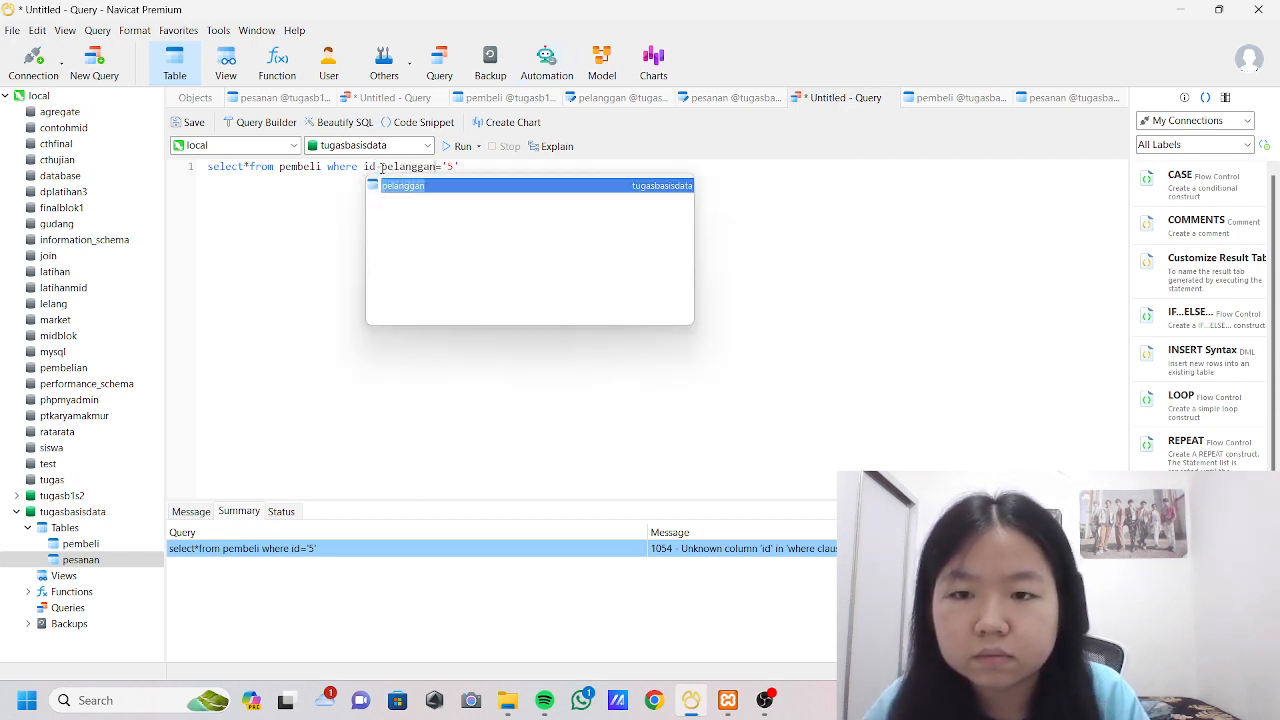
pyautogui.click(373, 180)
pyautogui.press('BackSpace')
pyautogui.write('_')
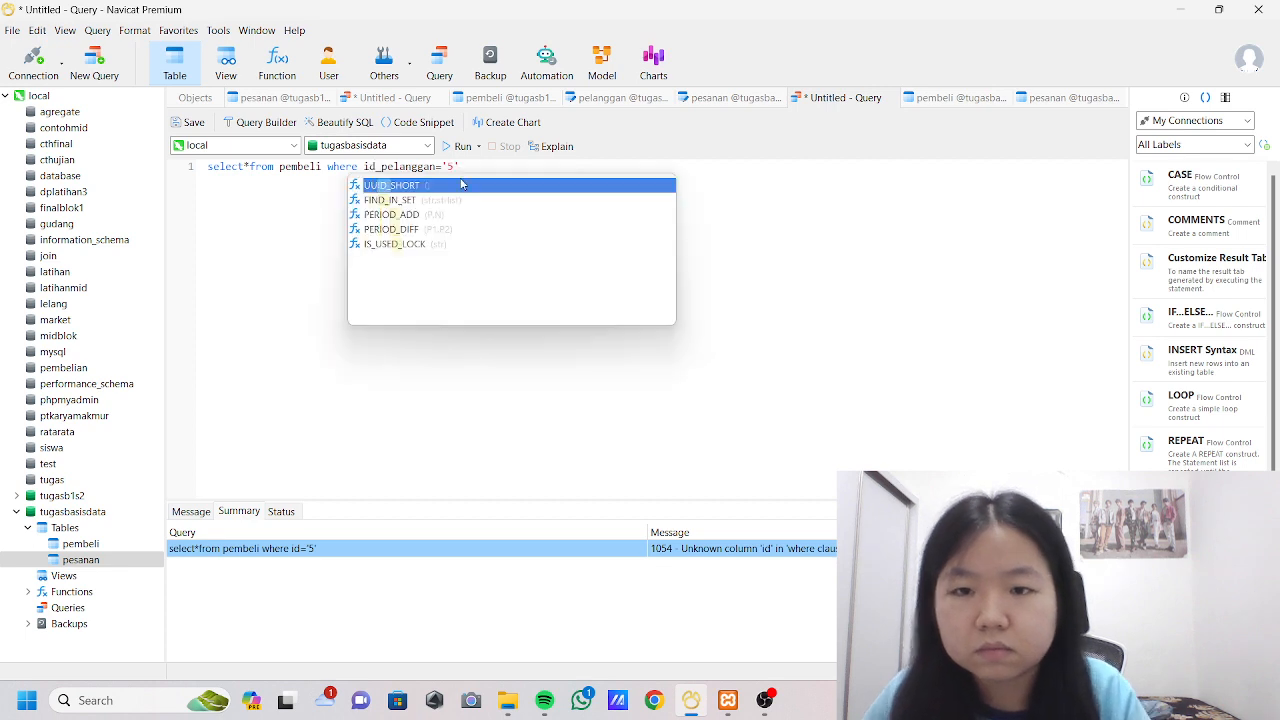
pyautogui.click(460, 146)
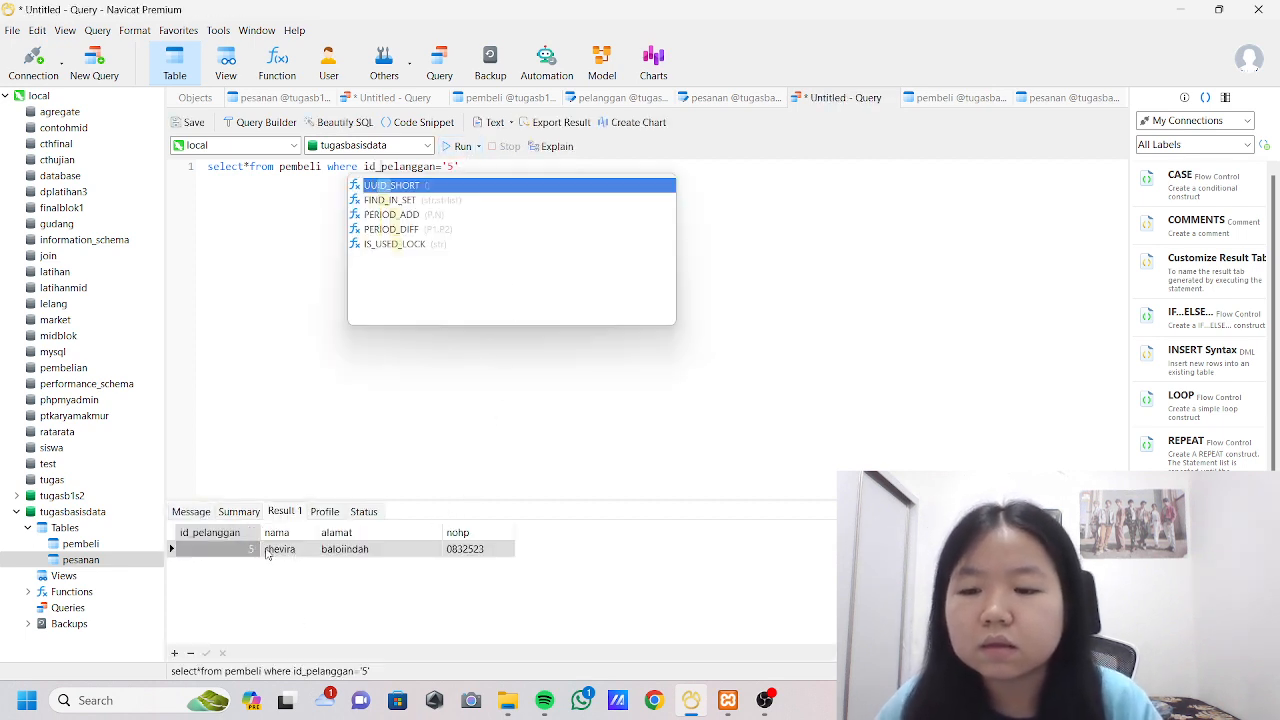
pyautogui.click(296, 450)
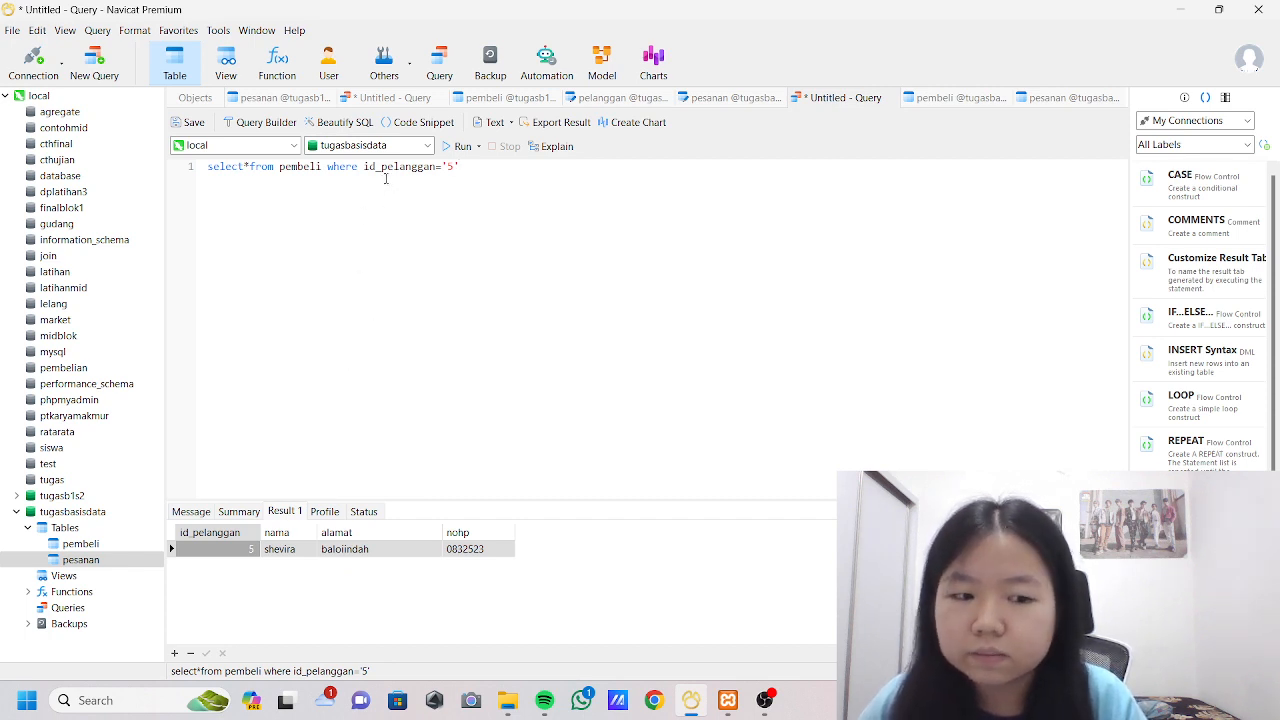
# Replace the WHERE condition with nama like 'e%' in the pembeli query.
pyautogui.moveTo(364, 167); pyautogui.dragTo(459, 168)
pyautogui.press('BackSpace')
pyautogui.write('nam')
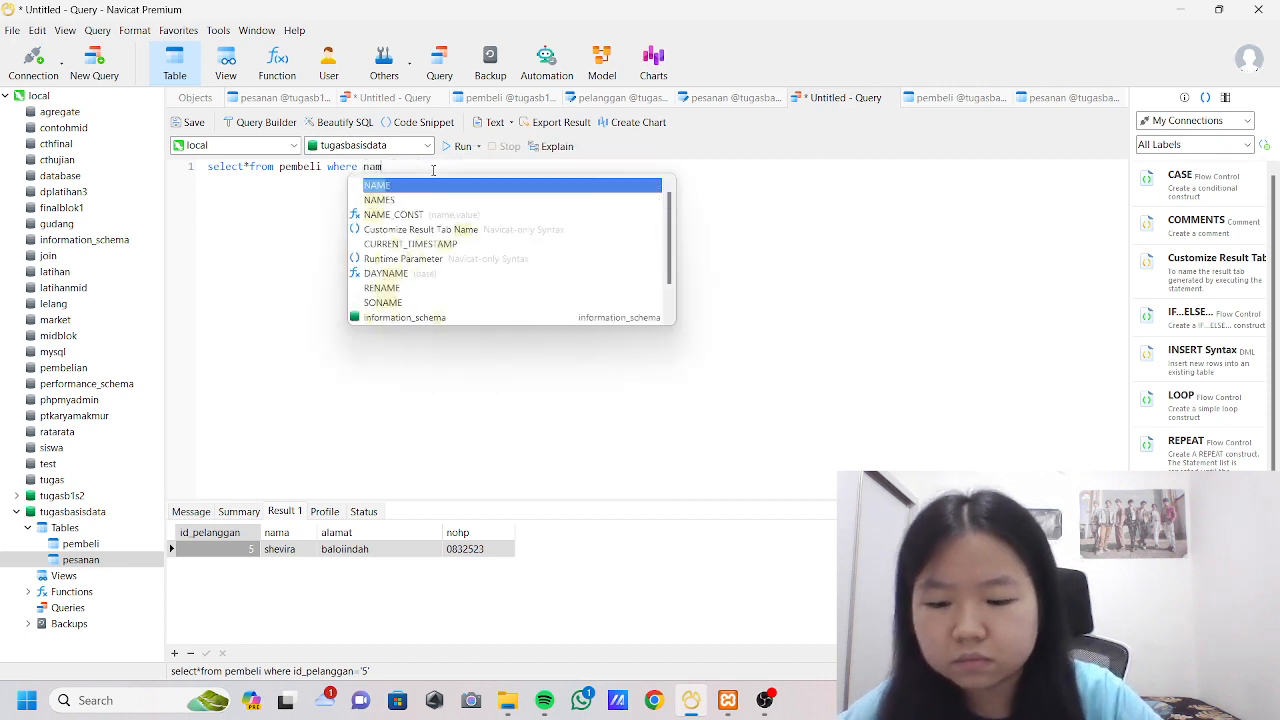
pyautogui.write('a like')
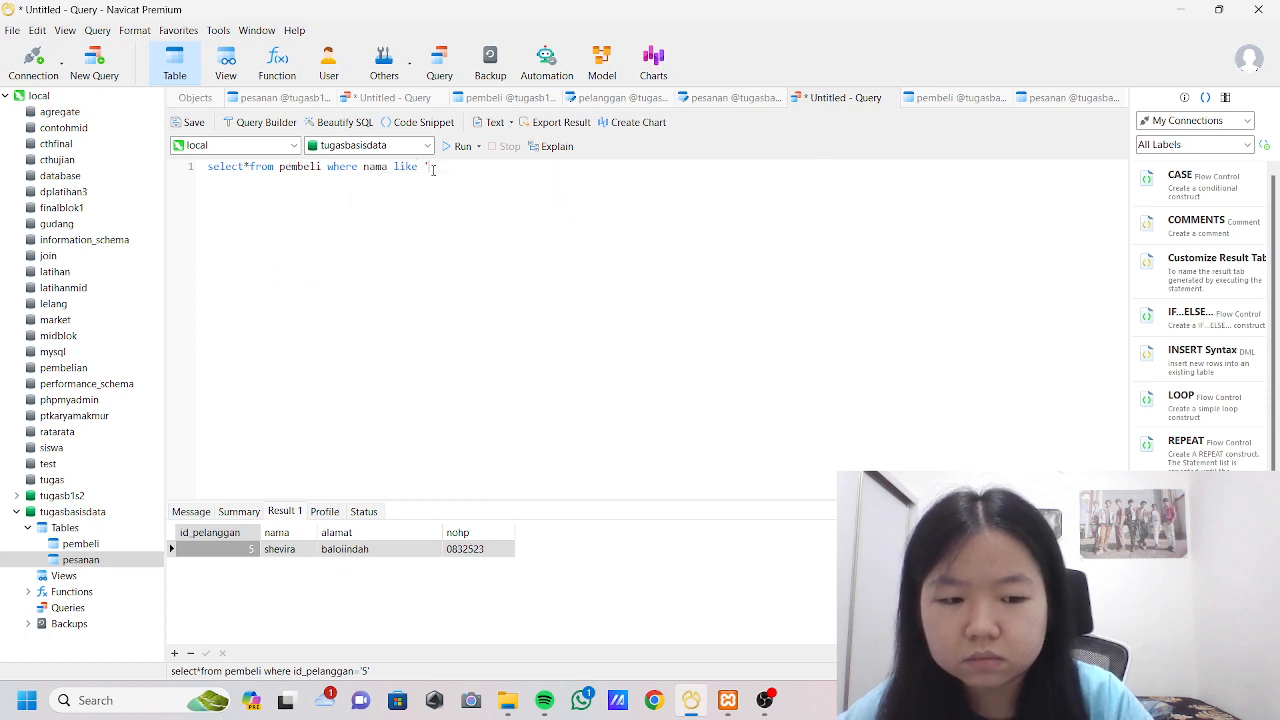
pyautogui.write(" '%%")
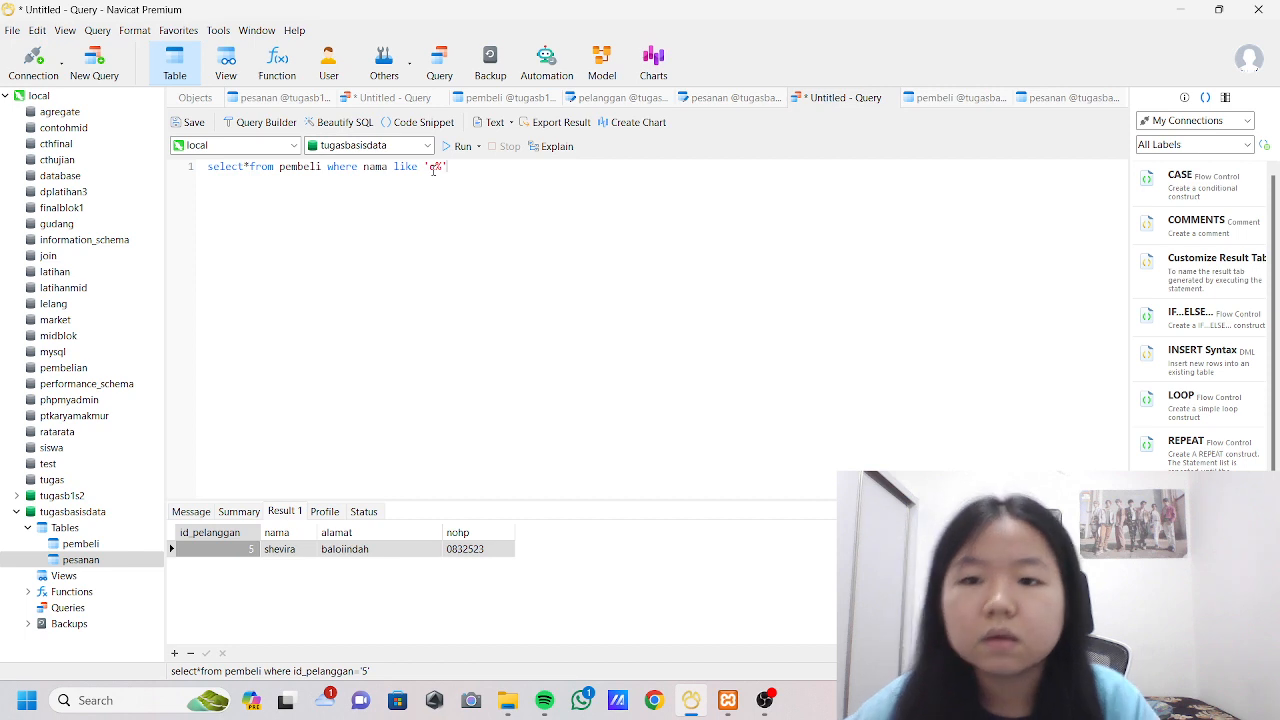
pyautogui.click(431, 167)
pyautogui.write('e')
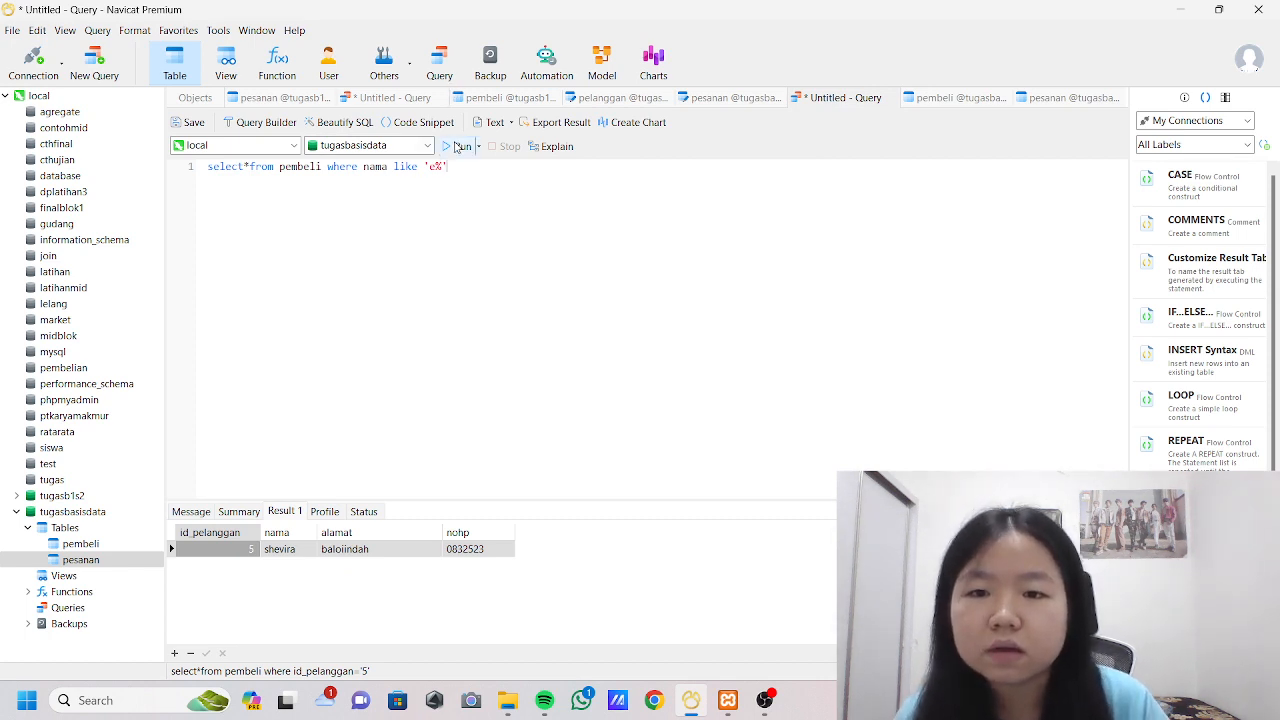
# Run the nama like 'e%' query and compare its result with the rows of the pembeli table.
pyautogui.click(458, 147)
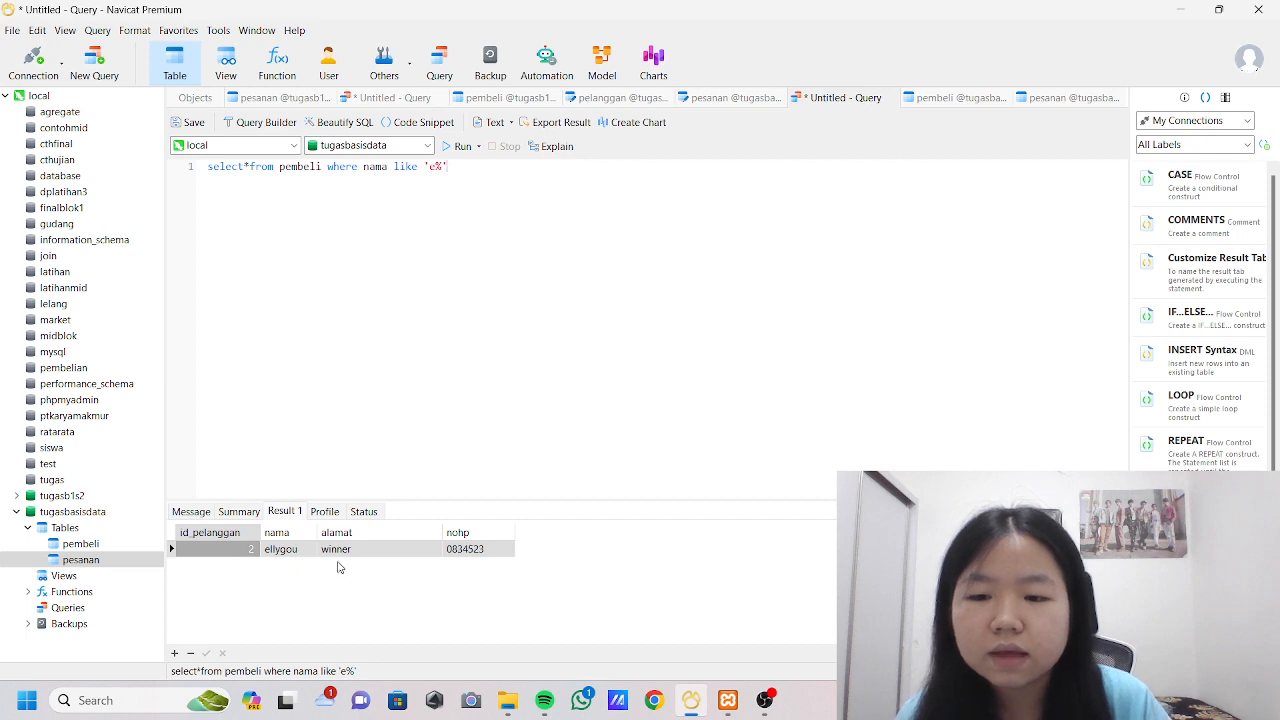
pyautogui.click(955, 97)
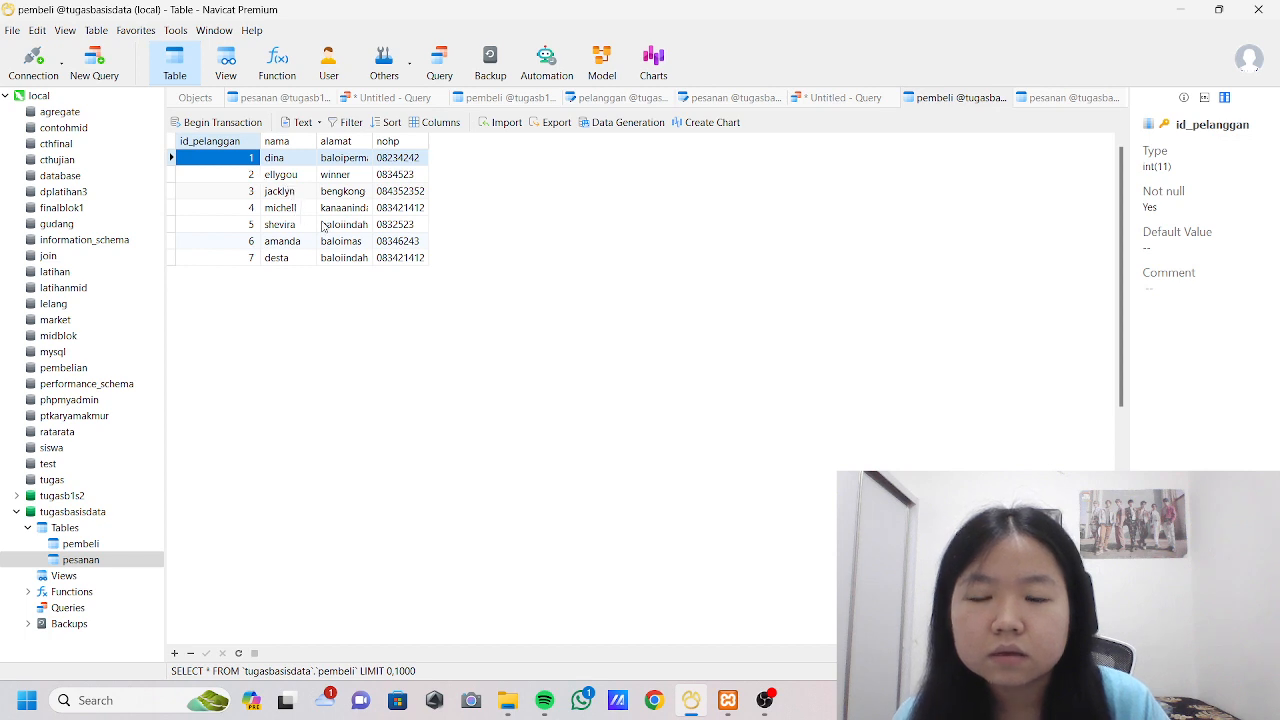
pyautogui.click(845, 97)
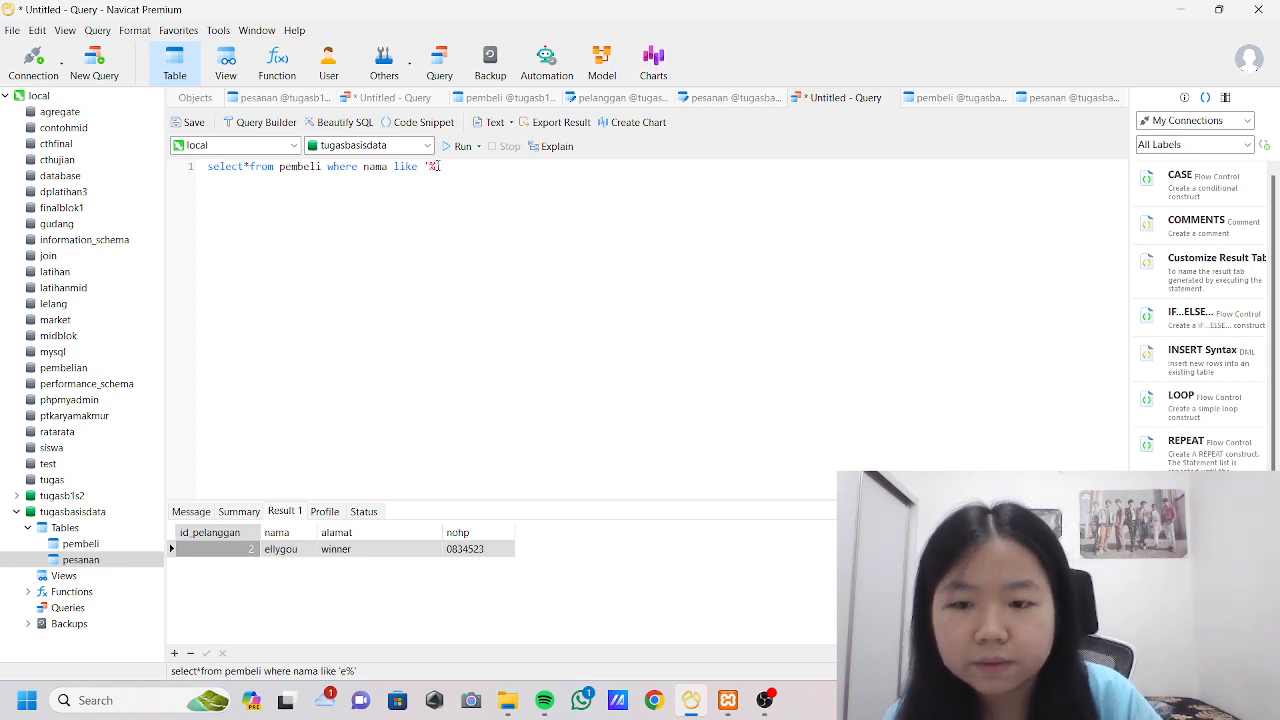
# Change the LIKE pattern in the pembeli query to '%a' and run it.
pyautogui.write('a')
pyautogui.click(455, 147)
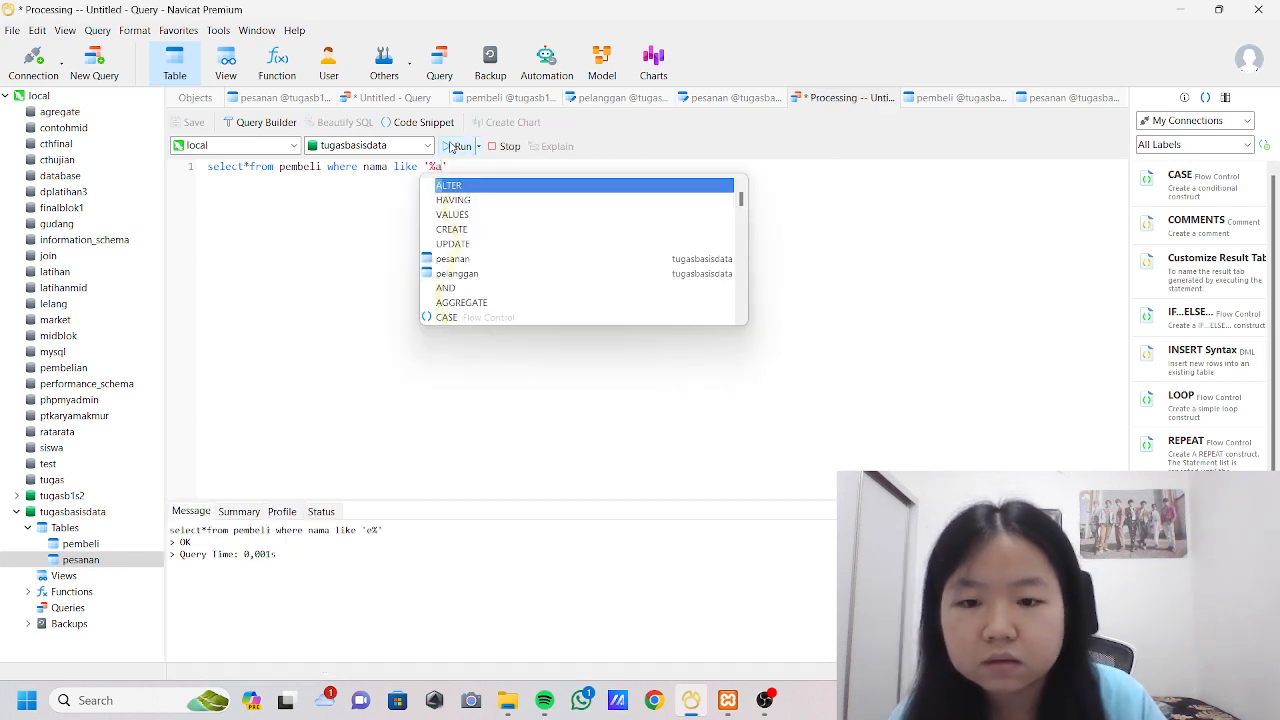
pyautogui.click(265, 438)
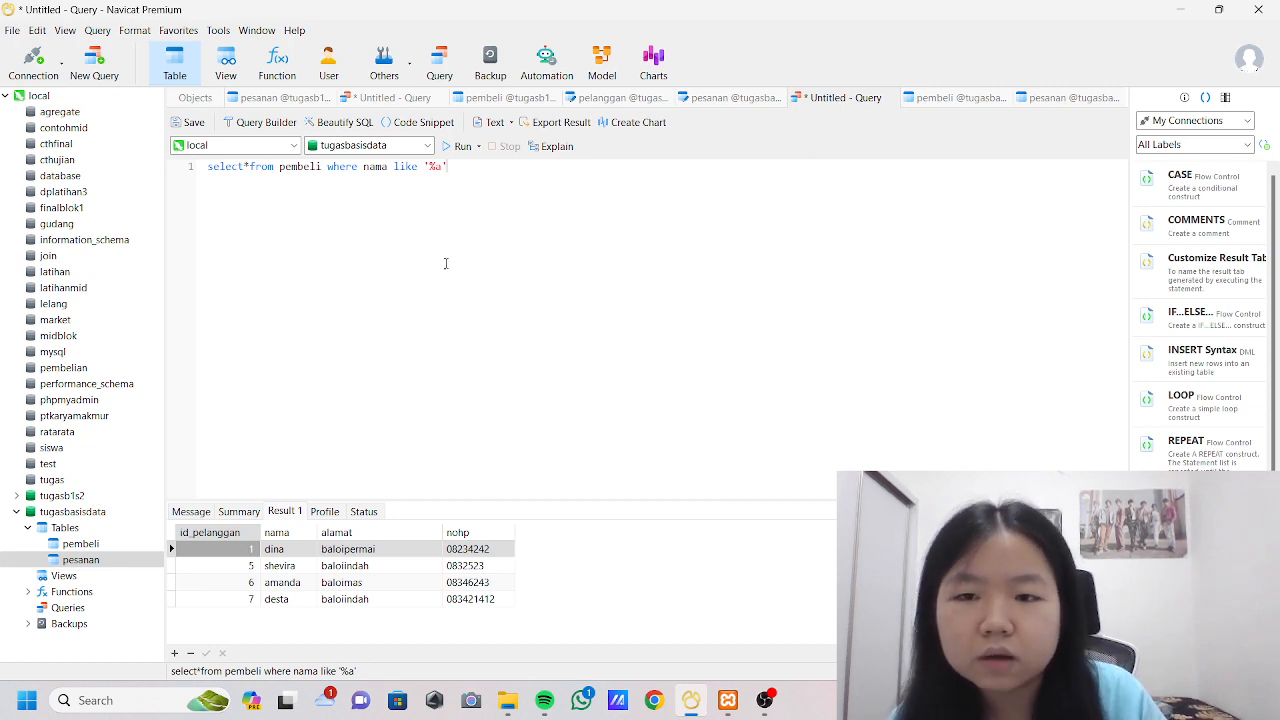
# Replace the nama condition after WHERE with id between 1 and 5.
pyautogui.moveTo(363, 166); pyautogui.dragTo(464, 166)
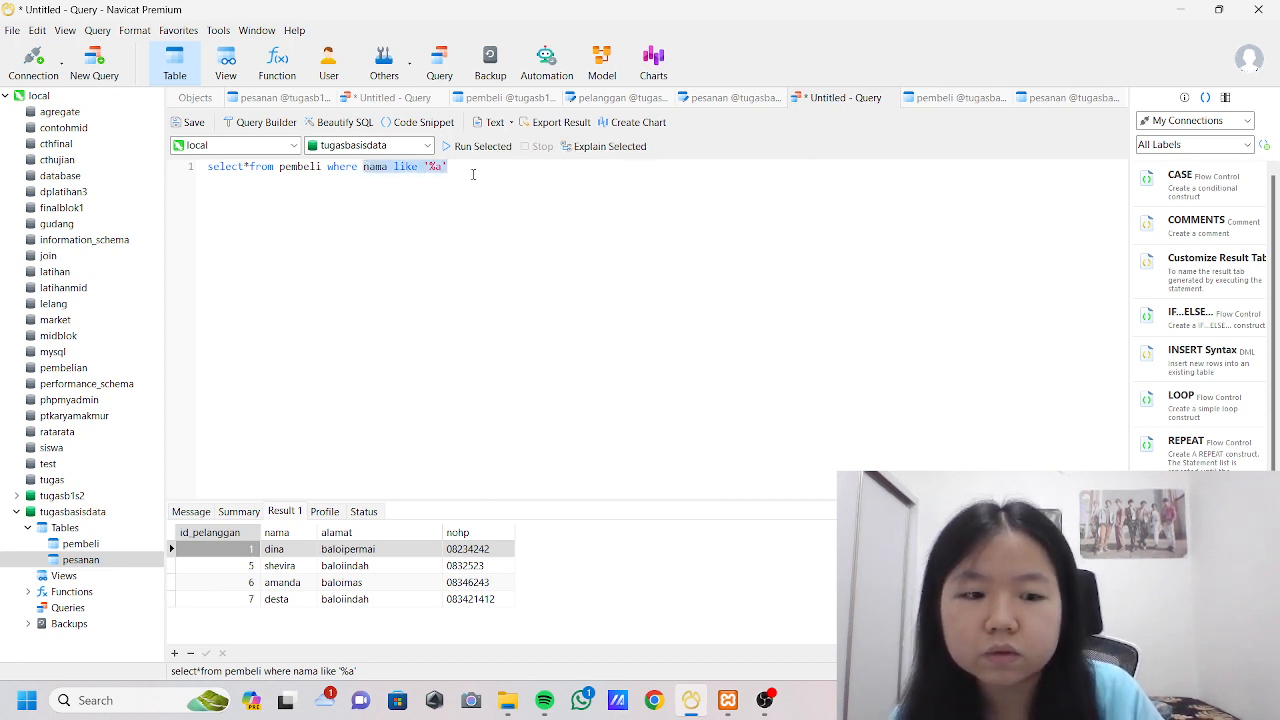
pyautogui.press('BackSpace')
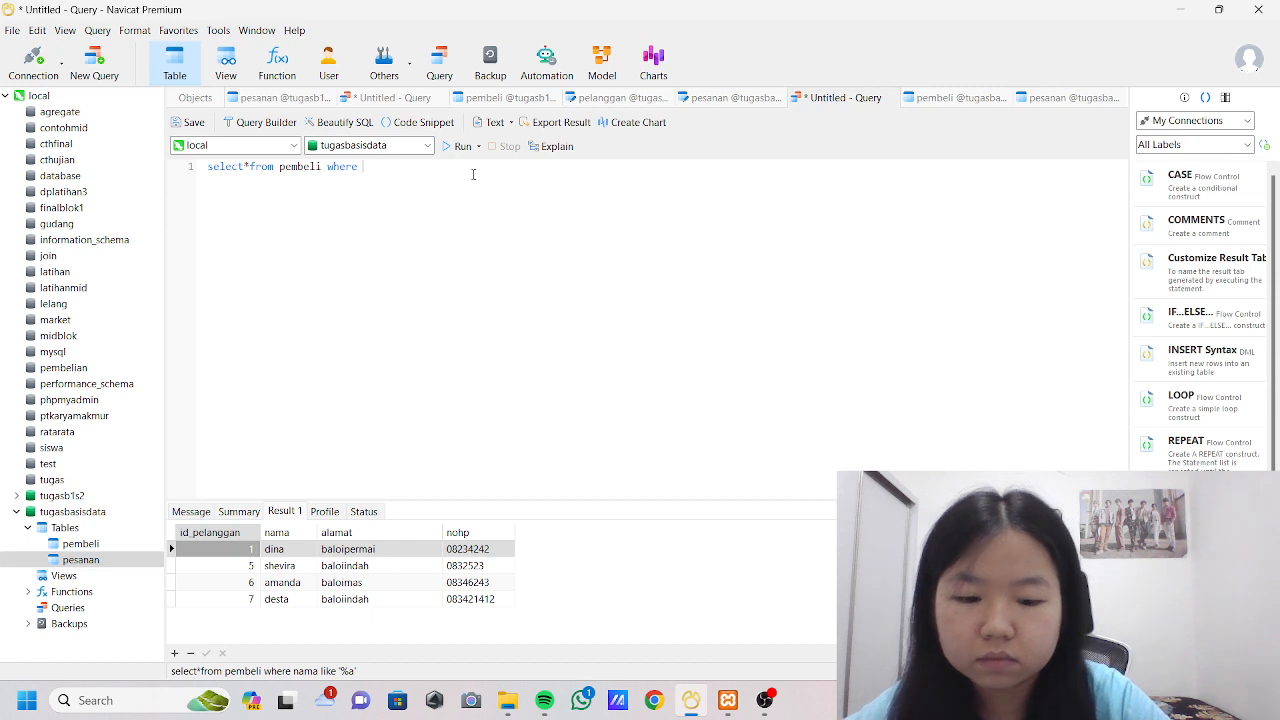
pyautogui.write('id')
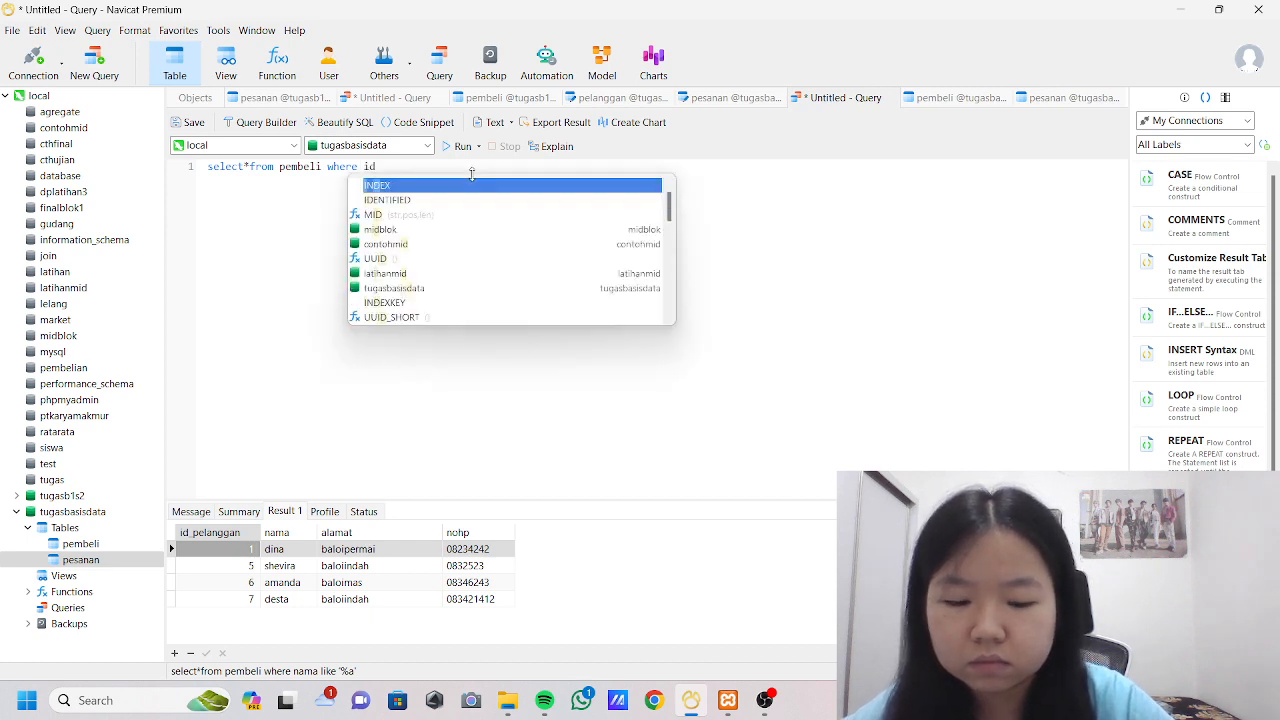
pyautogui.write(' betwe')
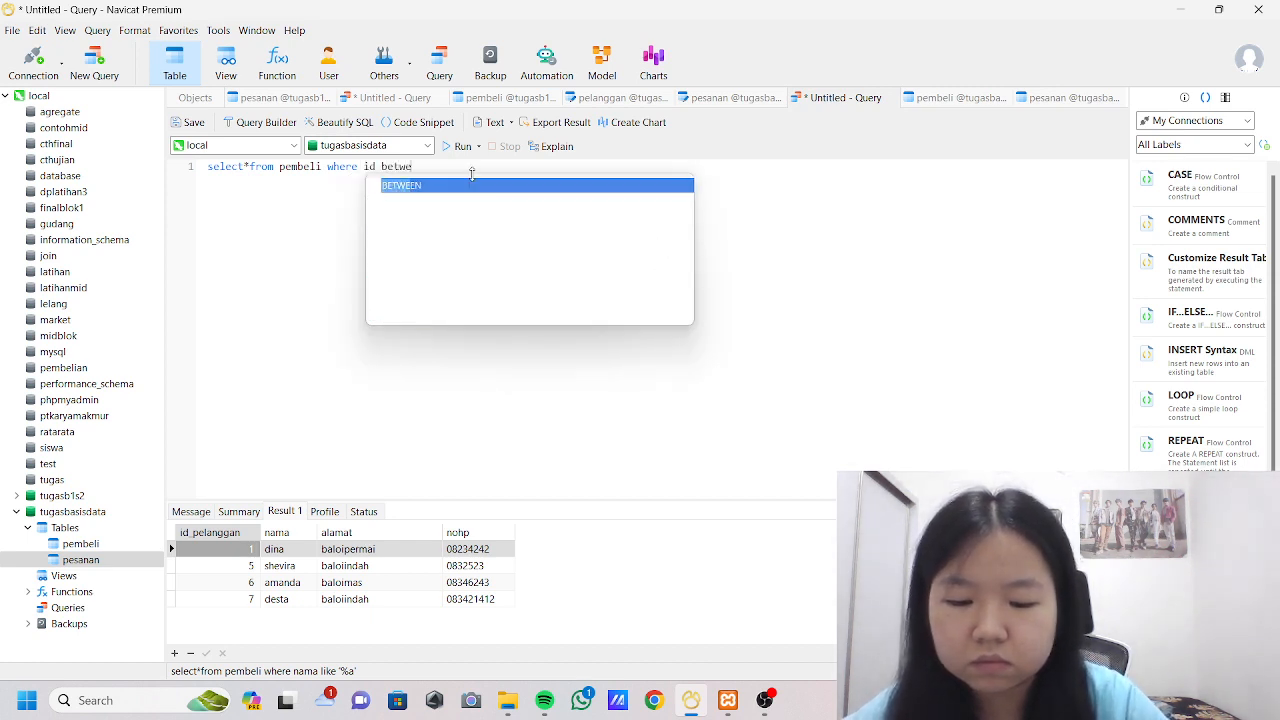
pyautogui.write('en i')
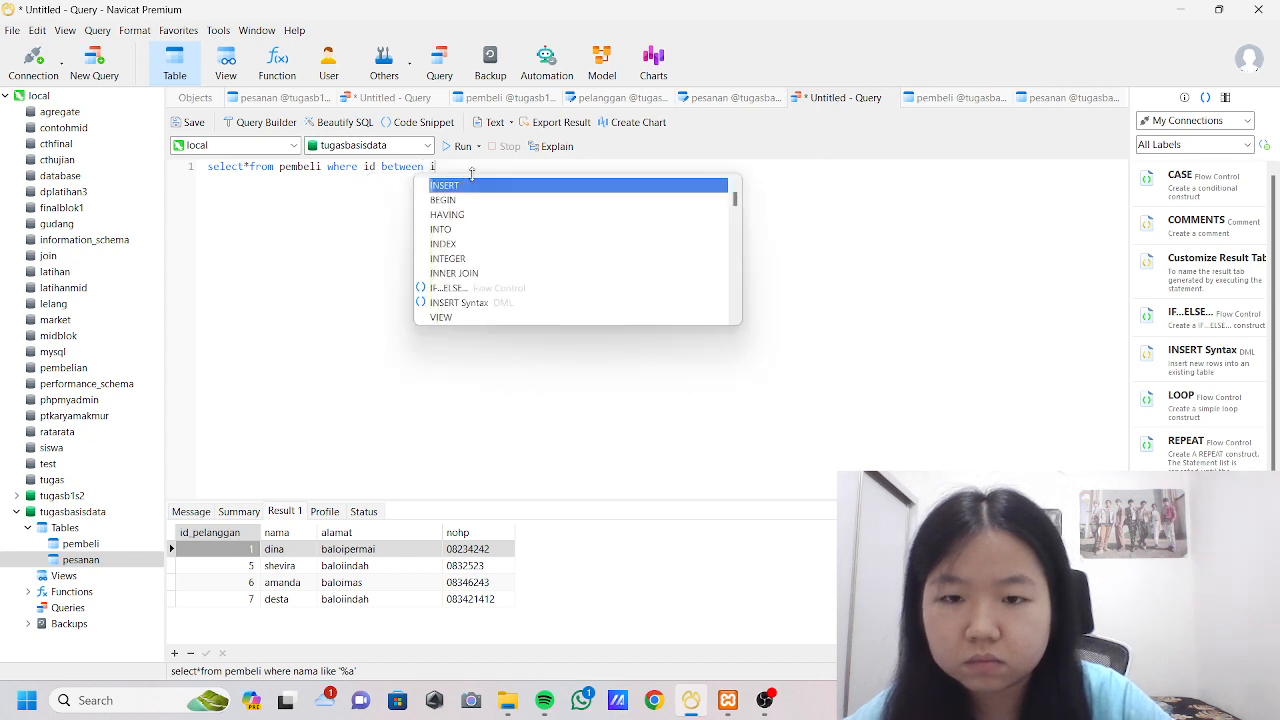
pyautogui.press('BackSpace')
pyautogui.write('i')
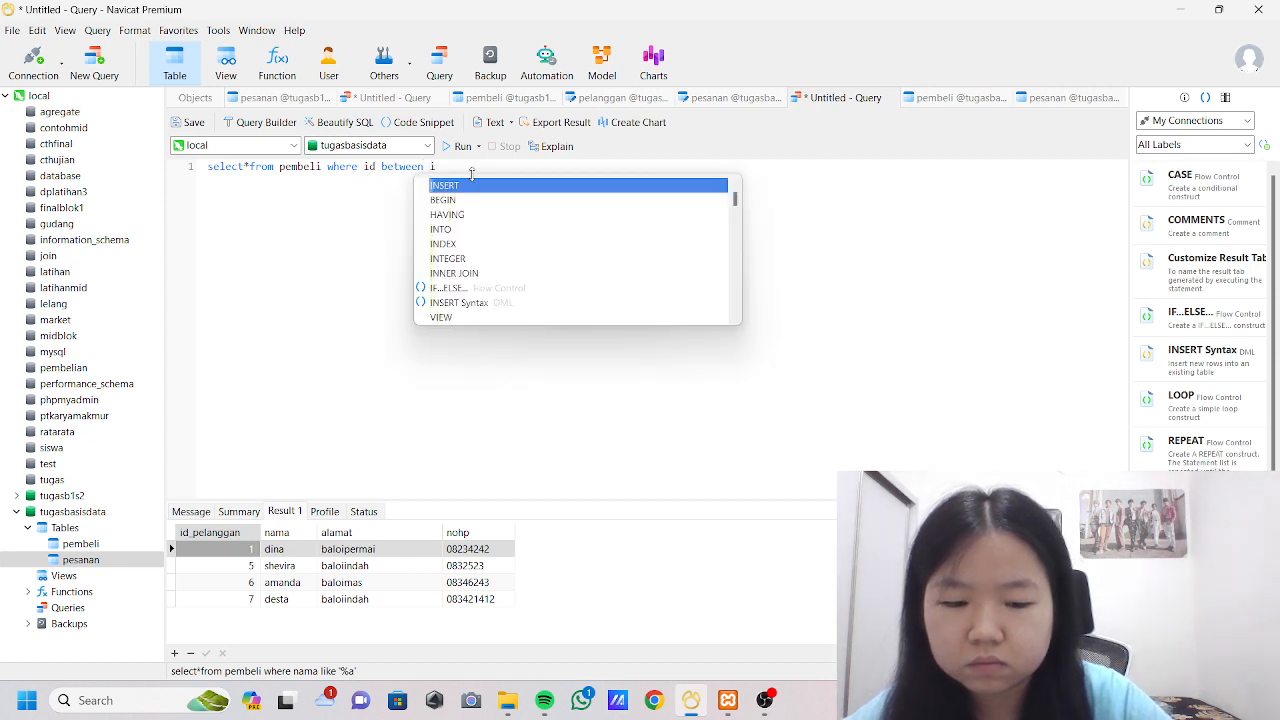
pyautogui.press('BackSpace')
pyautogui.write('1 a')
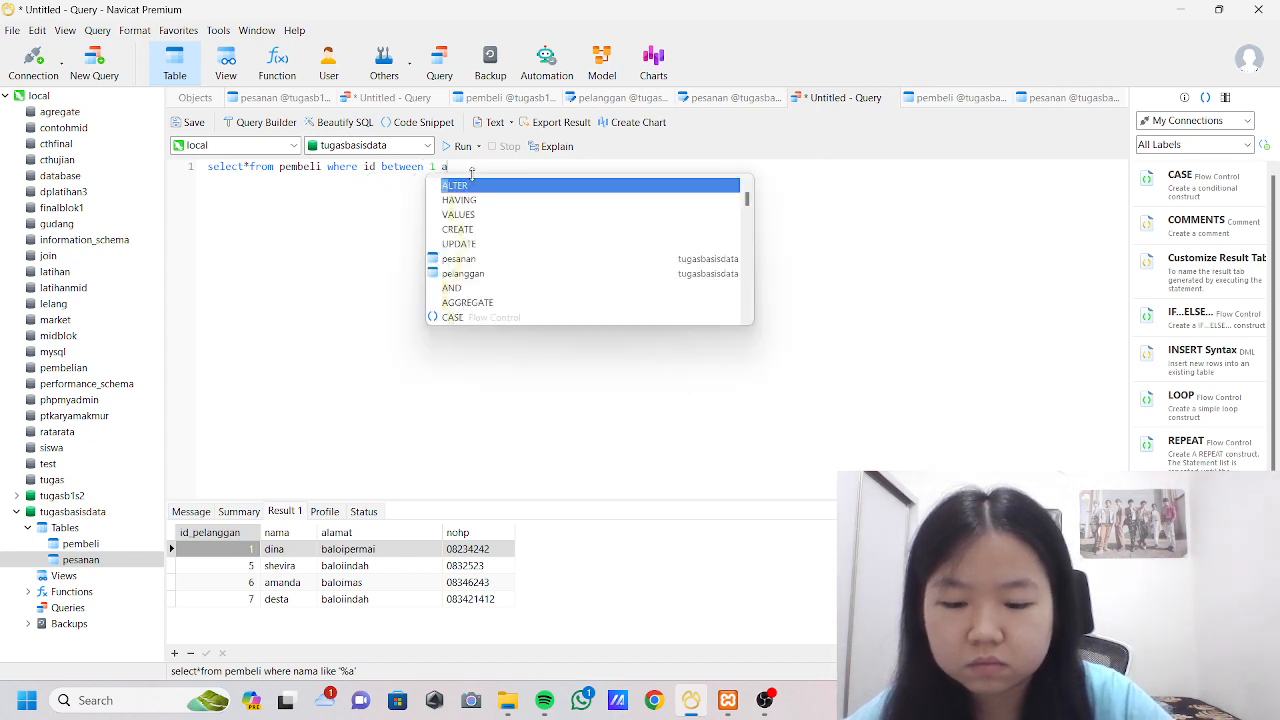
pyautogui.write('nd 5')
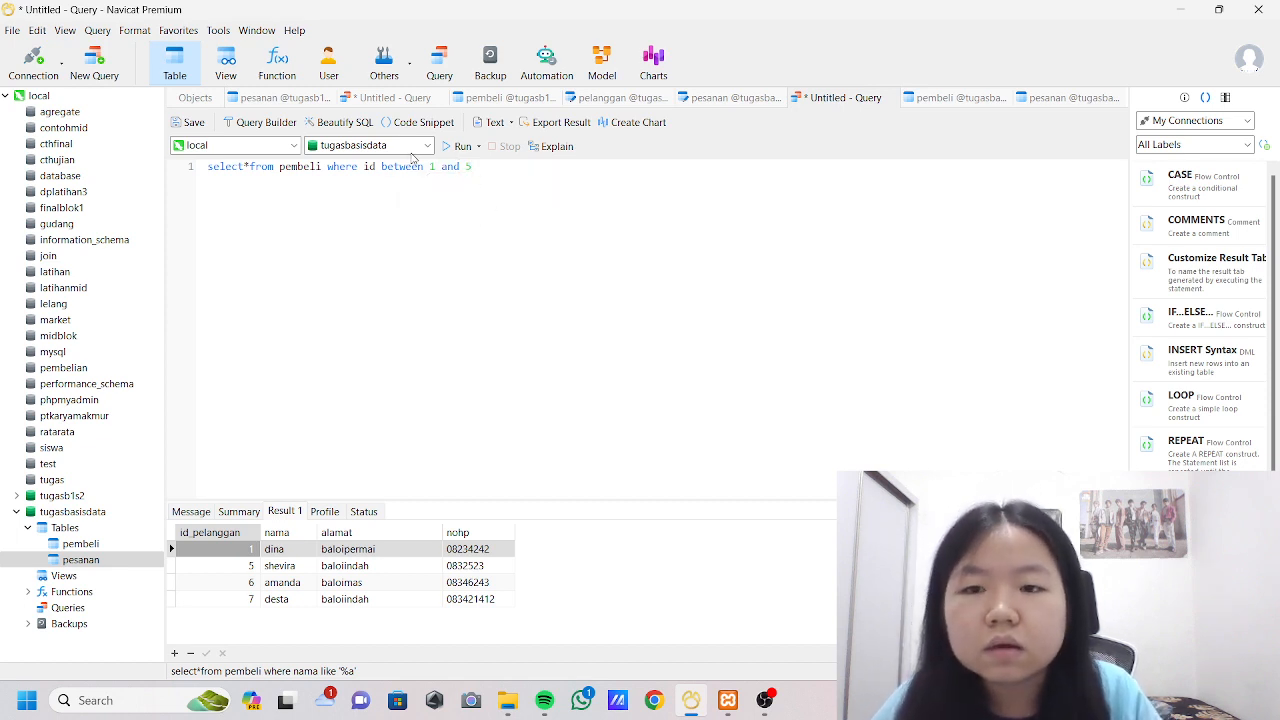
# Correct the column in the BETWEEN condition to id_pelanggan and run the query.
pyautogui.click(376, 167)
pyautogui.write('_pelangga')
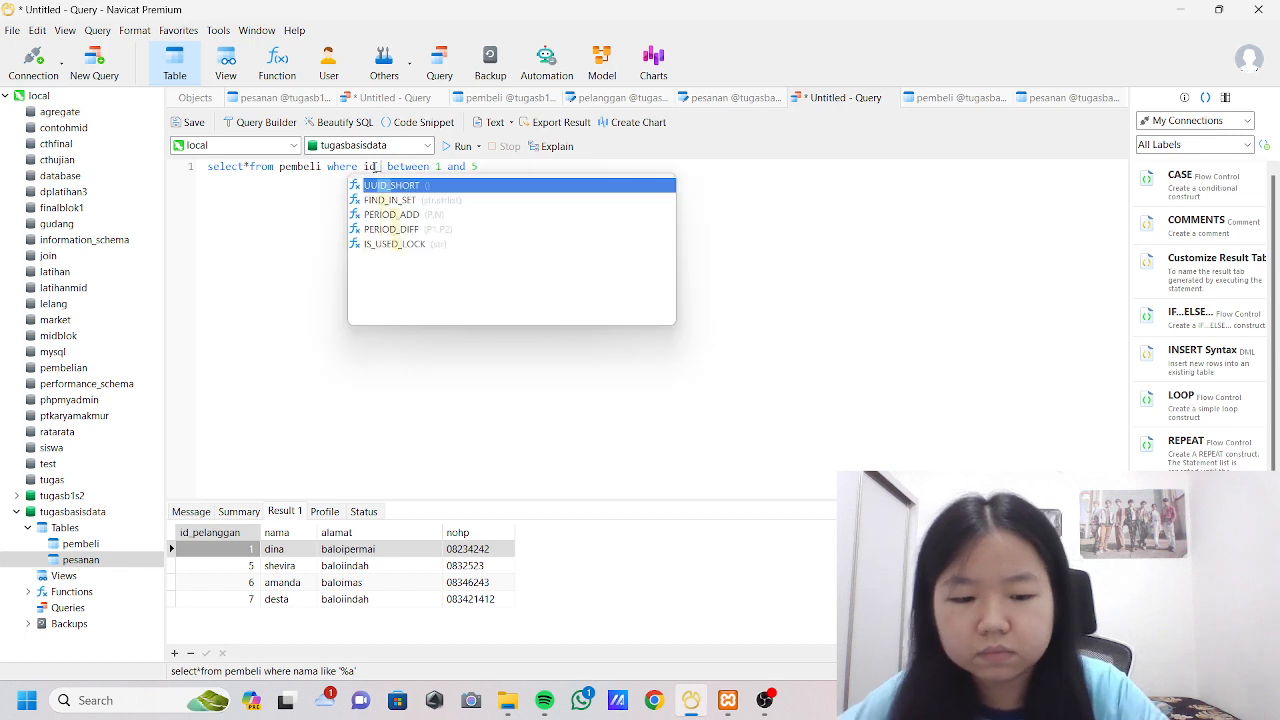
pyautogui.write('n')
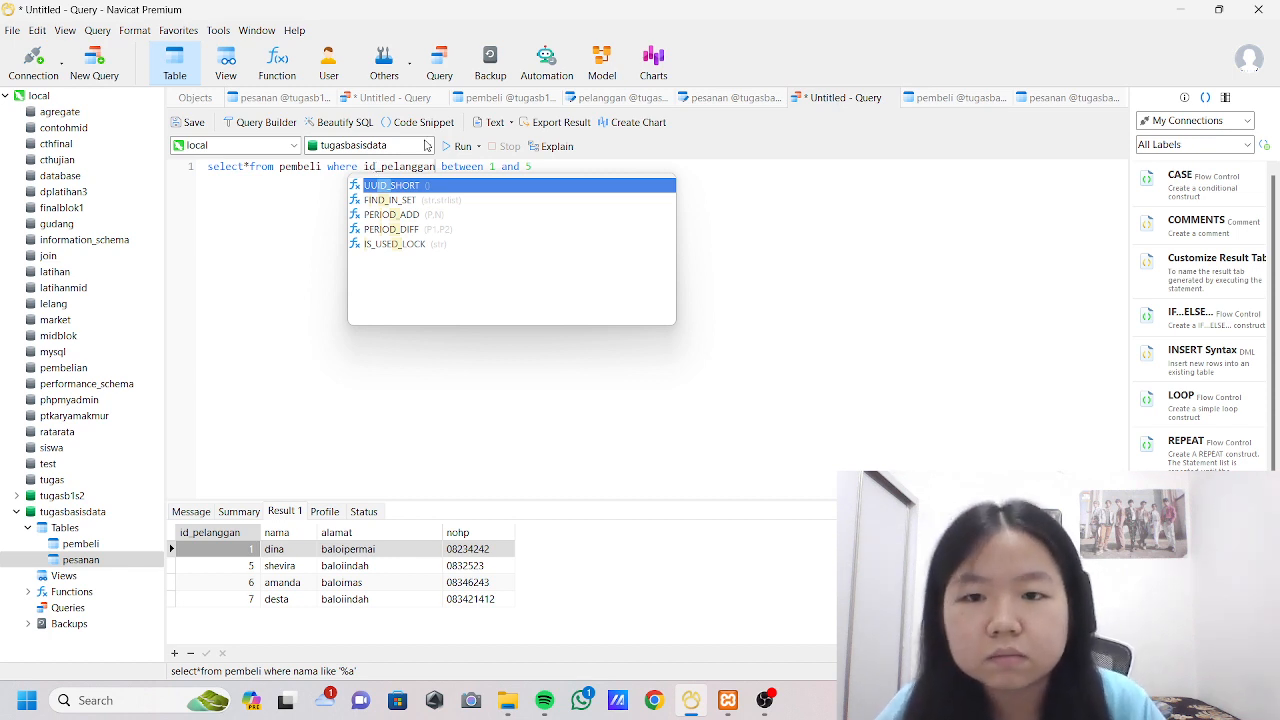
pyautogui.click(447, 147)
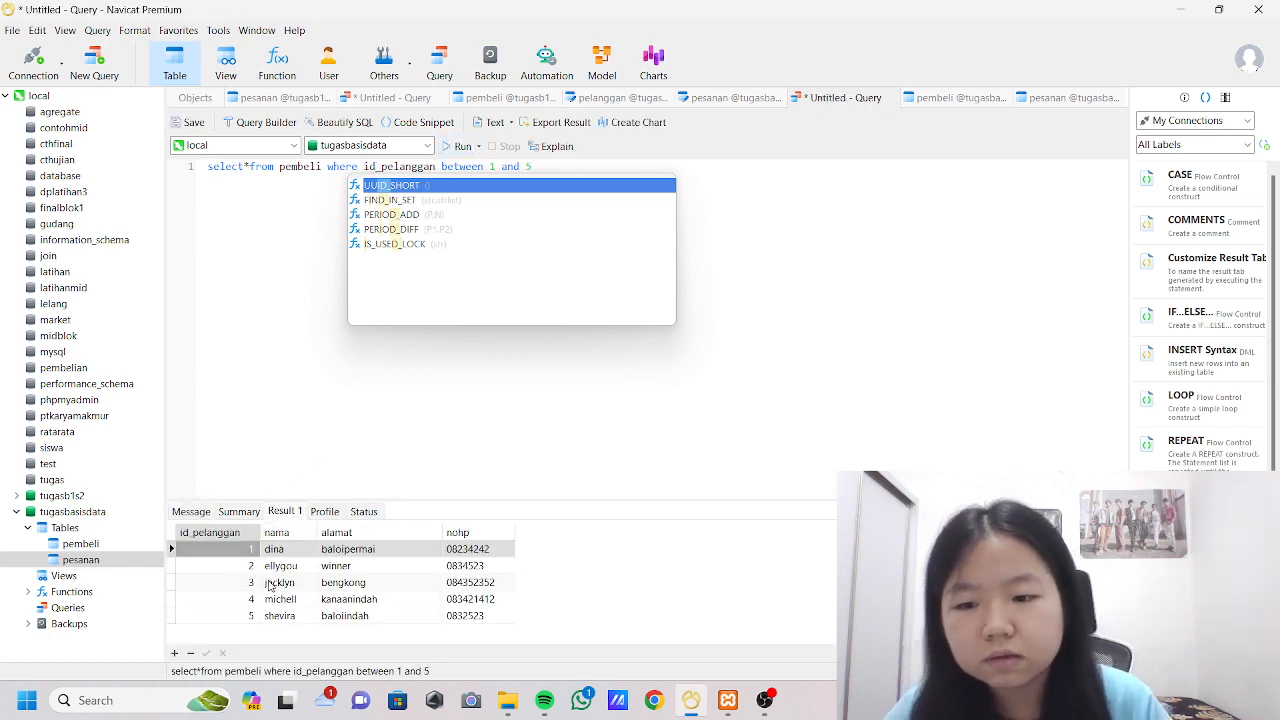
pyautogui.click(269, 363)
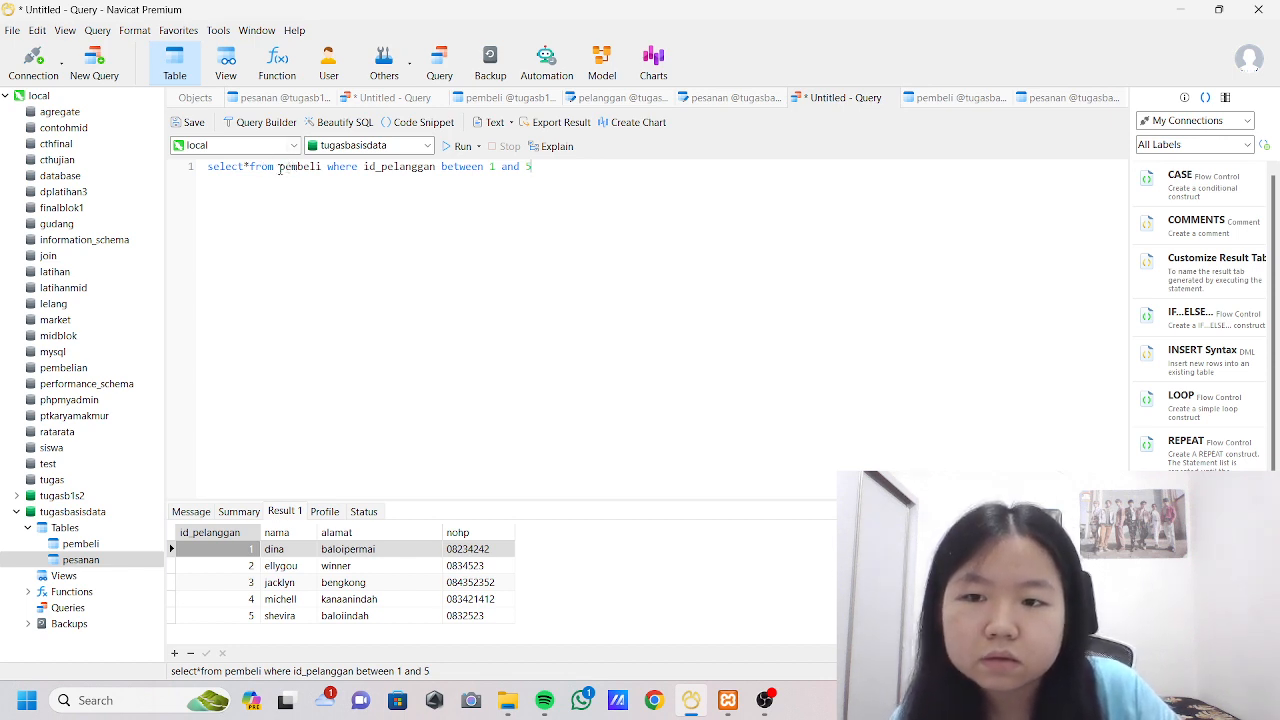
# Replace the query's WHERE clause with a join to the pesanan table, followed by the on keyword.
pyautogui.moveTo(326, 166); pyautogui.dragTo(538, 166)
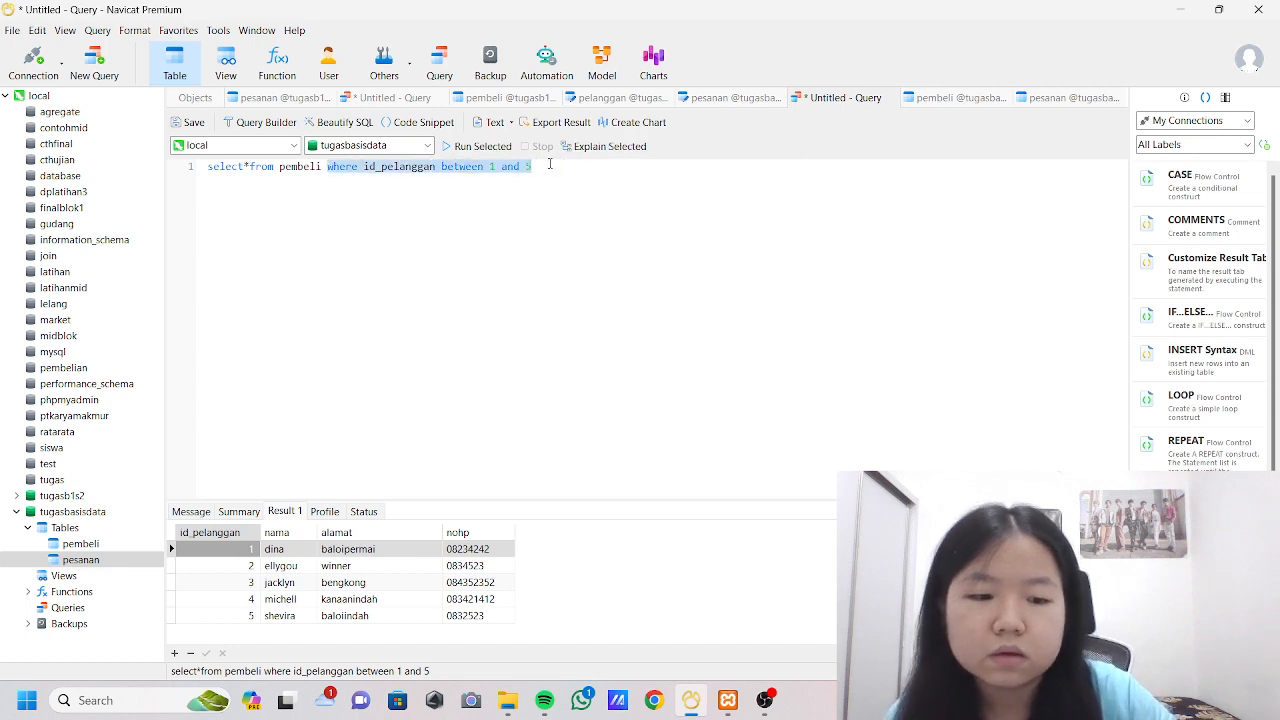
pyautogui.press('BackSpace')
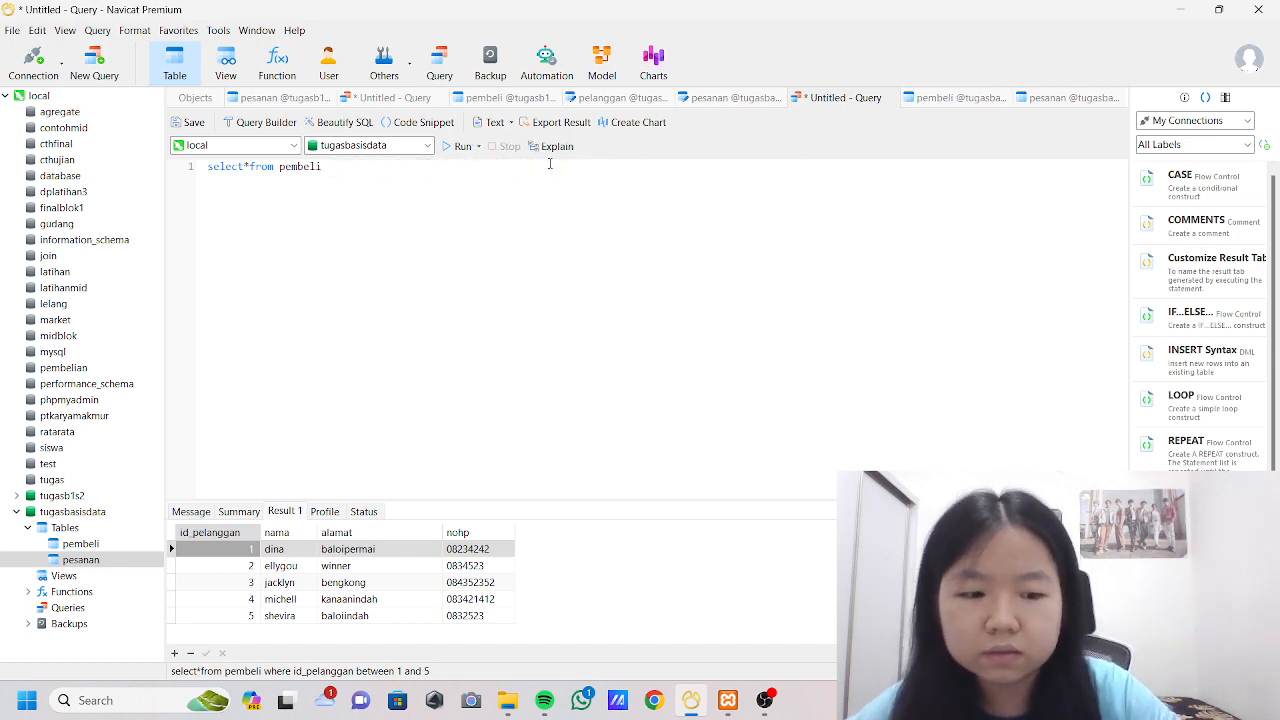
pyautogui.write('join p')
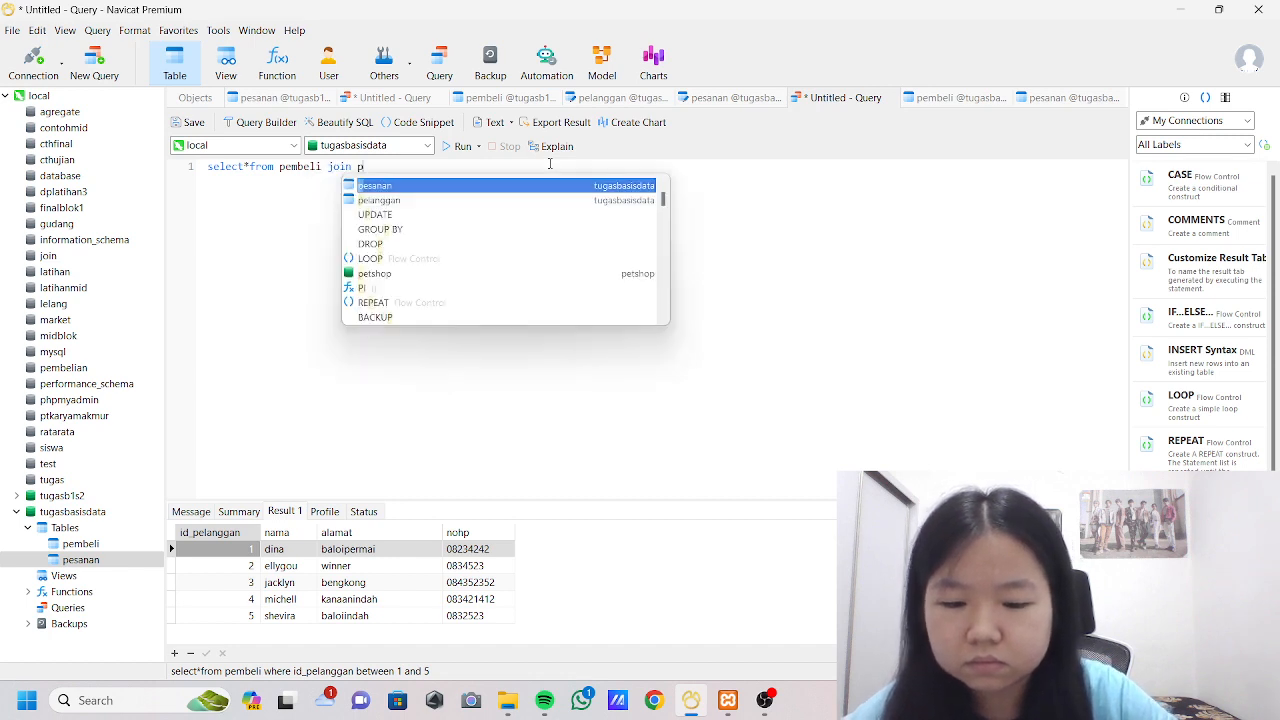
pyautogui.press('Escape')
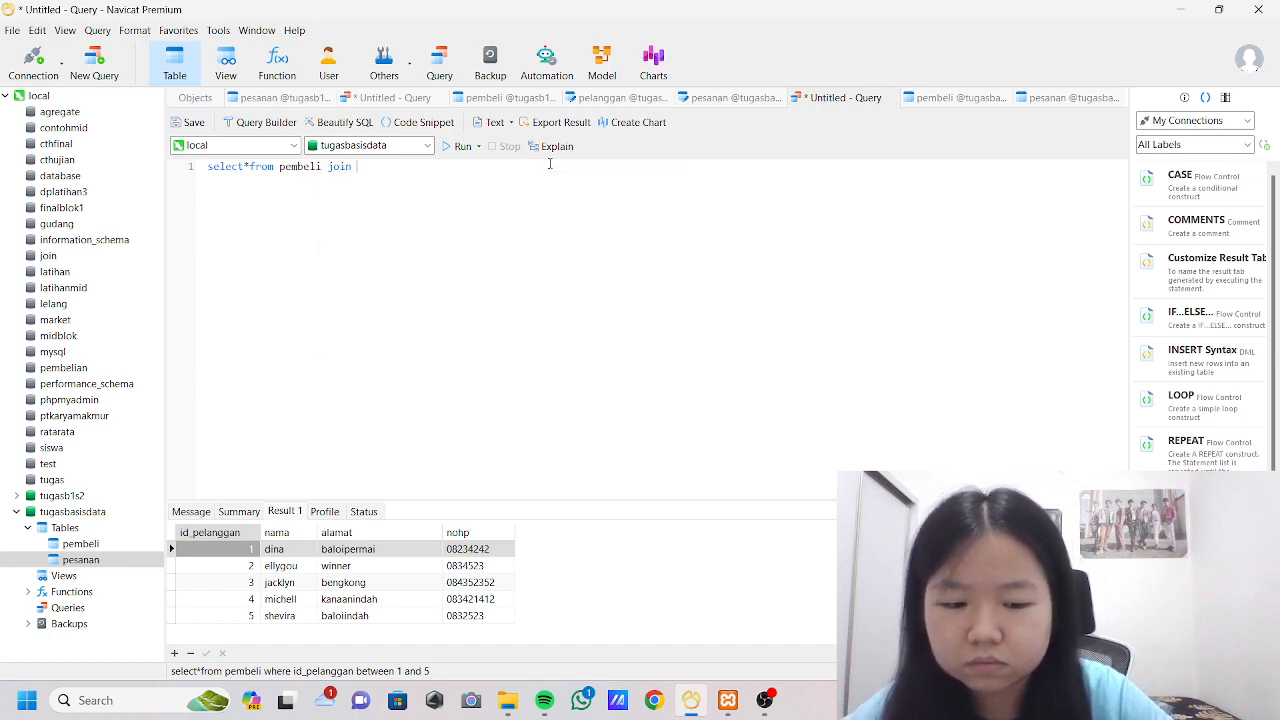
pyautogui.write('pesanan ')
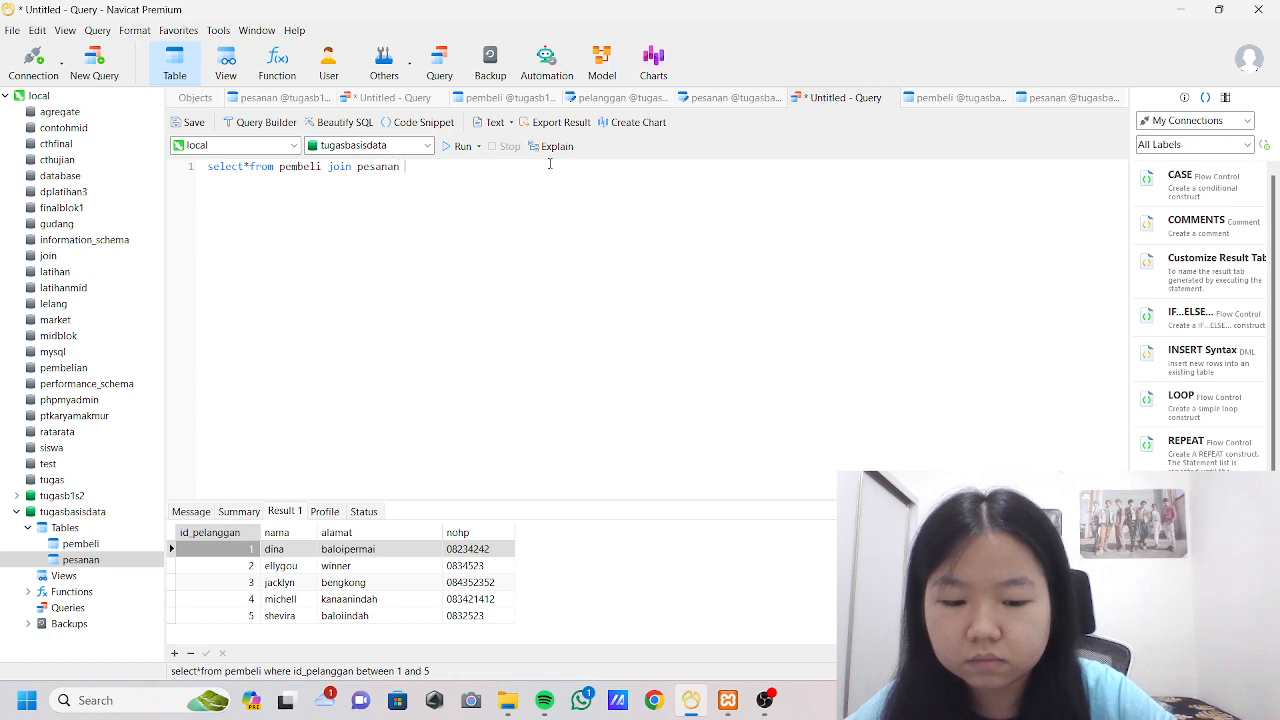
pyautogui.write('o n pembeli')
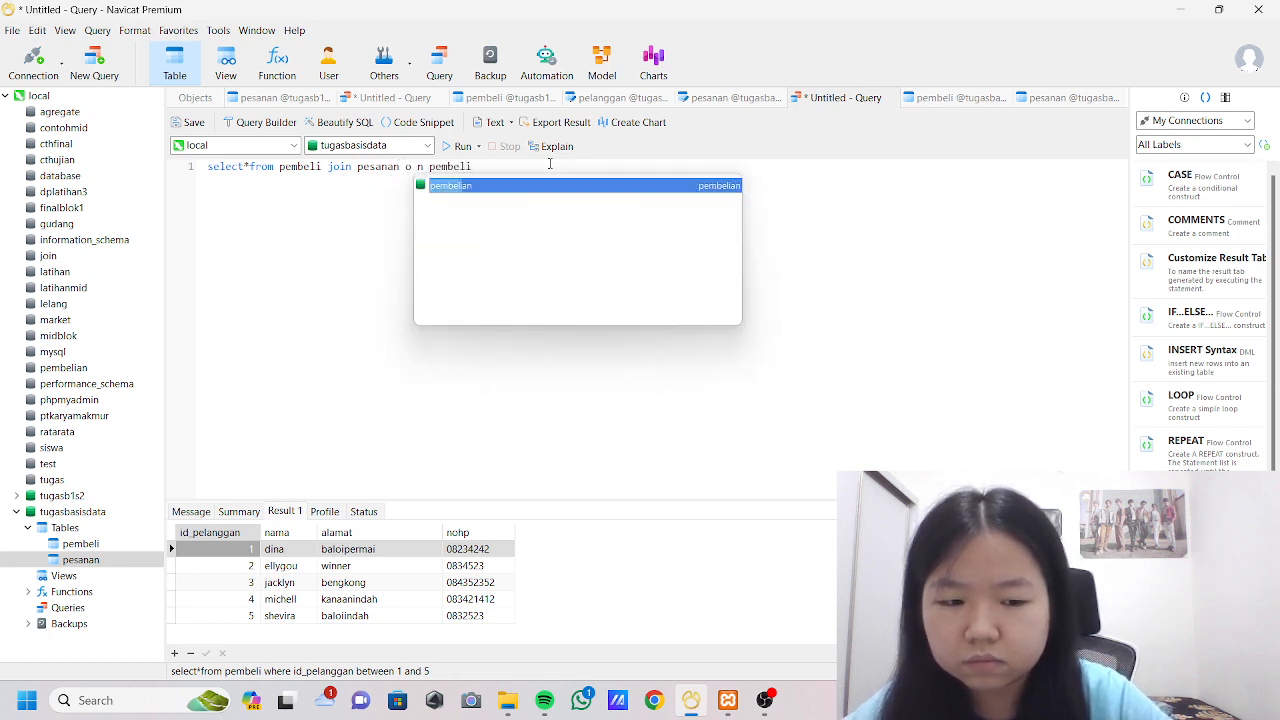
pyautogui.write('.id')
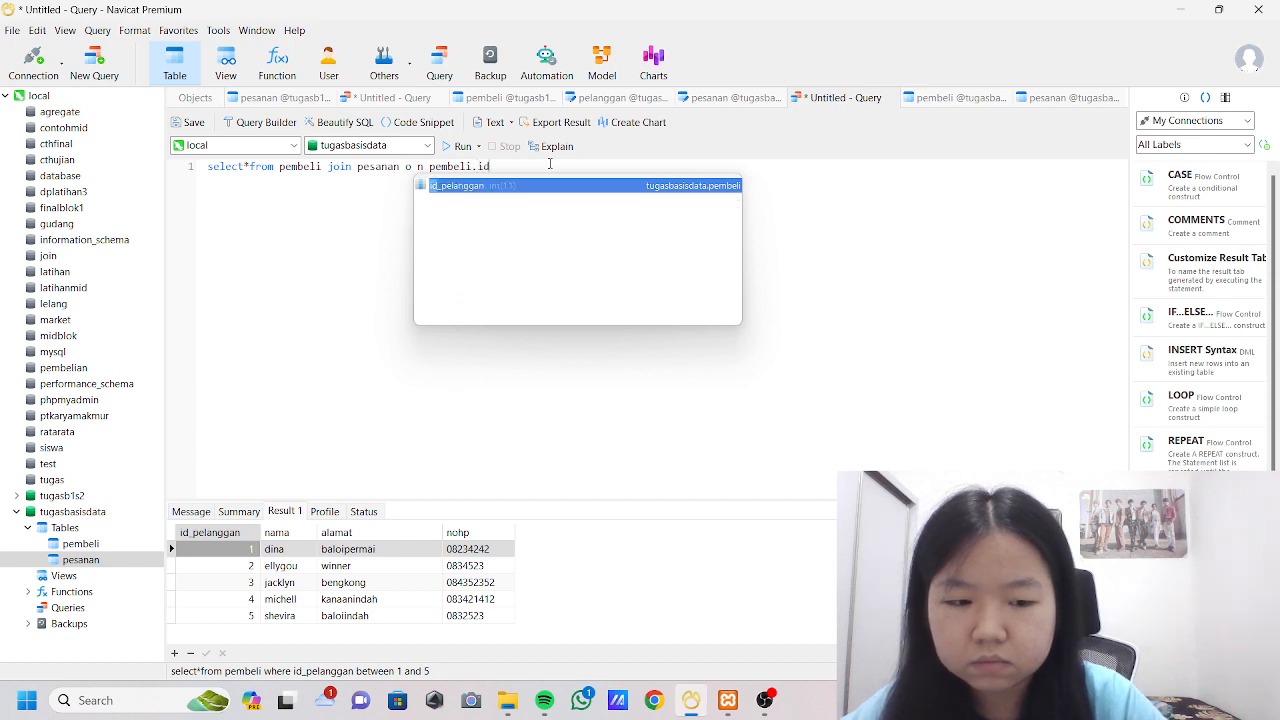
pyautogui.write('_pela')
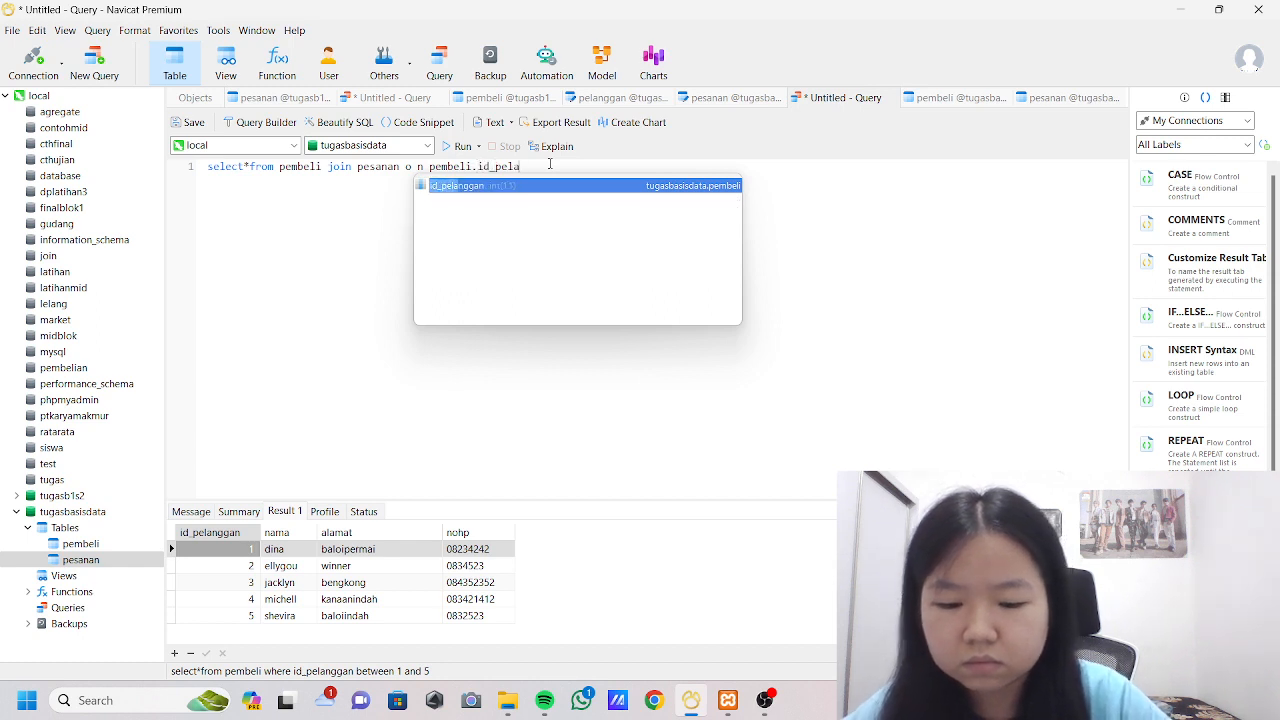
pyautogui.write('nggan')
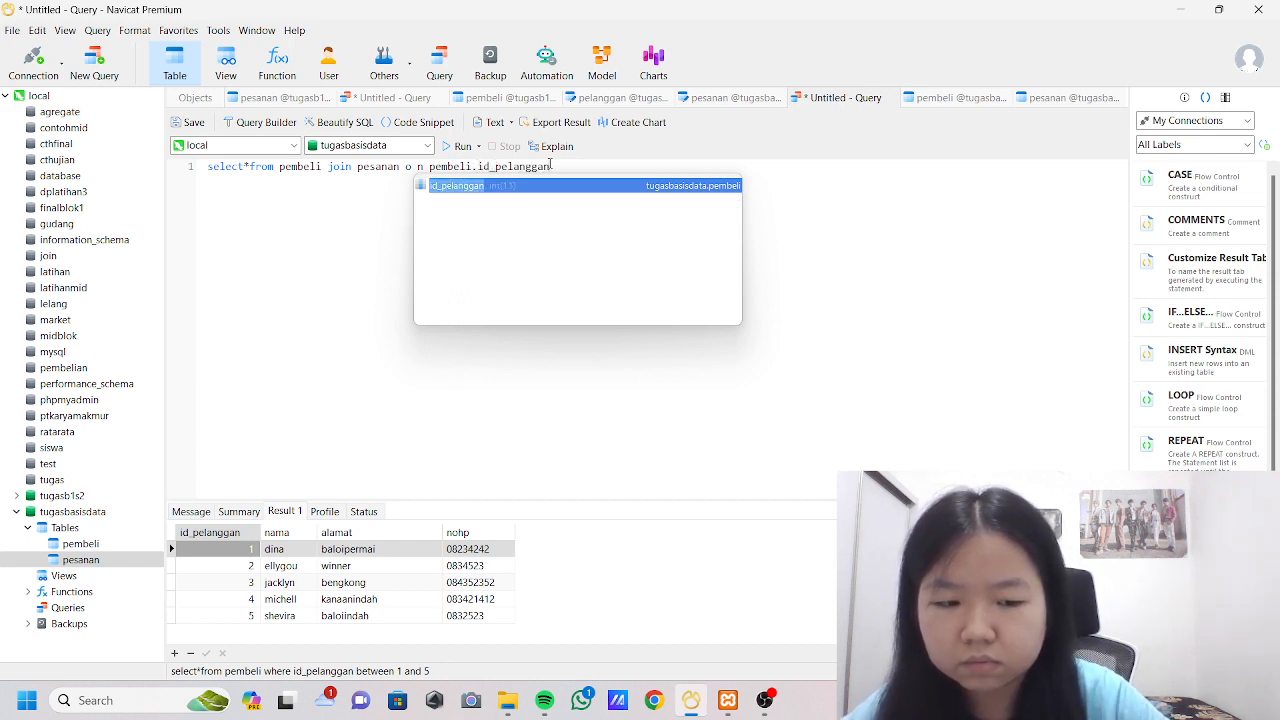
# Add the join condition pembeli.id_pelanggan=pesanan.id_pelanggan at the end of the query.
pyautogui.press('Escape')
pyautogui.write('=pesanan')
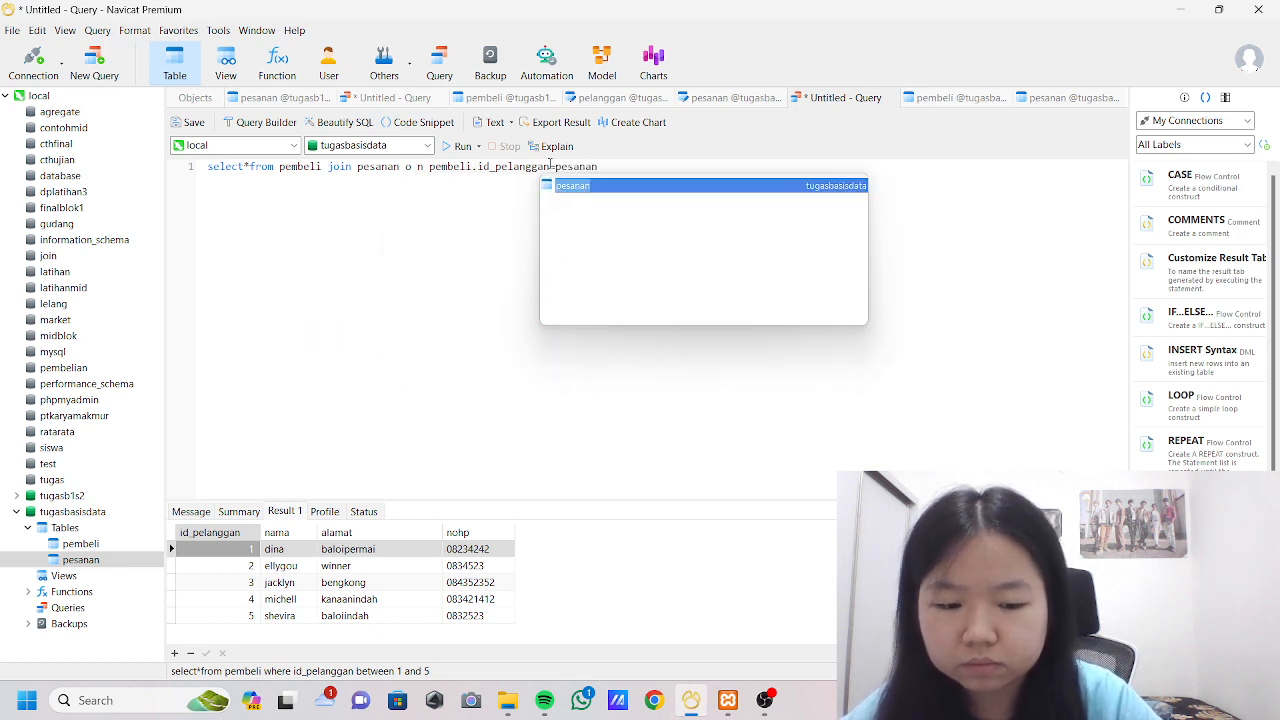
pyautogui.write('.id')
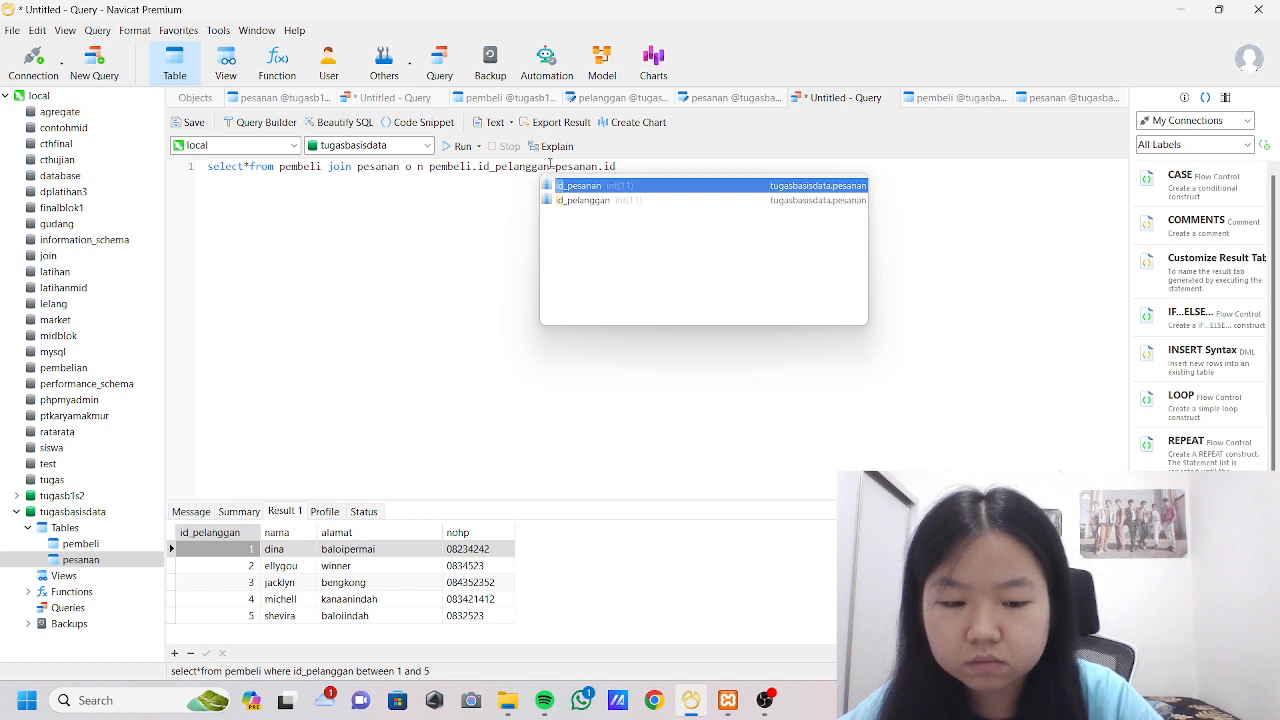
pyautogui.write('_pelan')
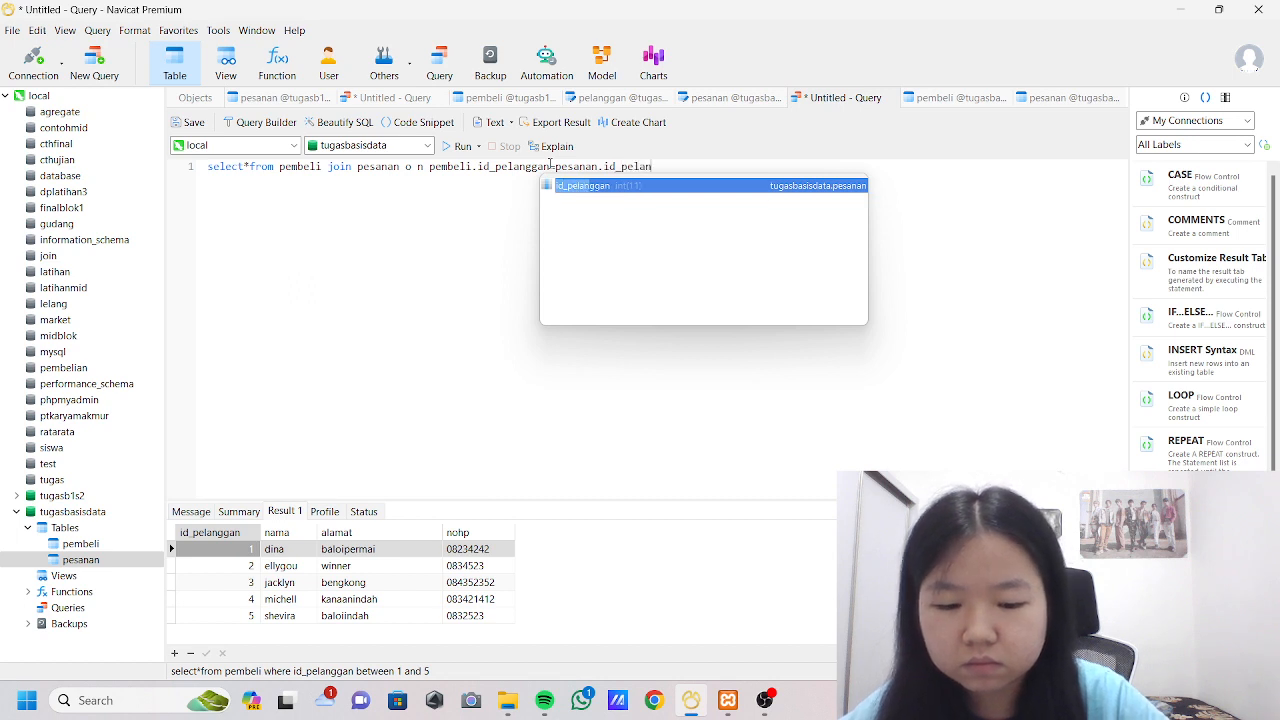
pyautogui.write('ggan')
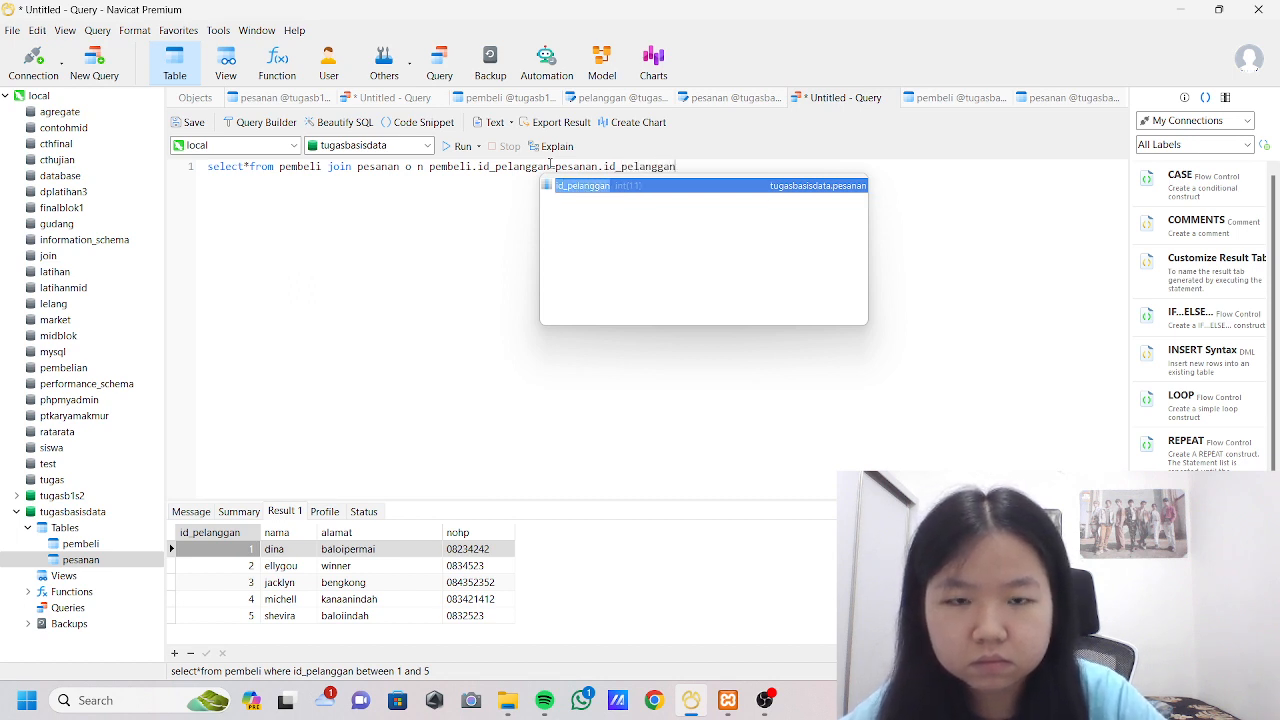
# Remove the stray space inside the on keyword, then run the join query and look through the result rows.
pyautogui.click(418, 167)
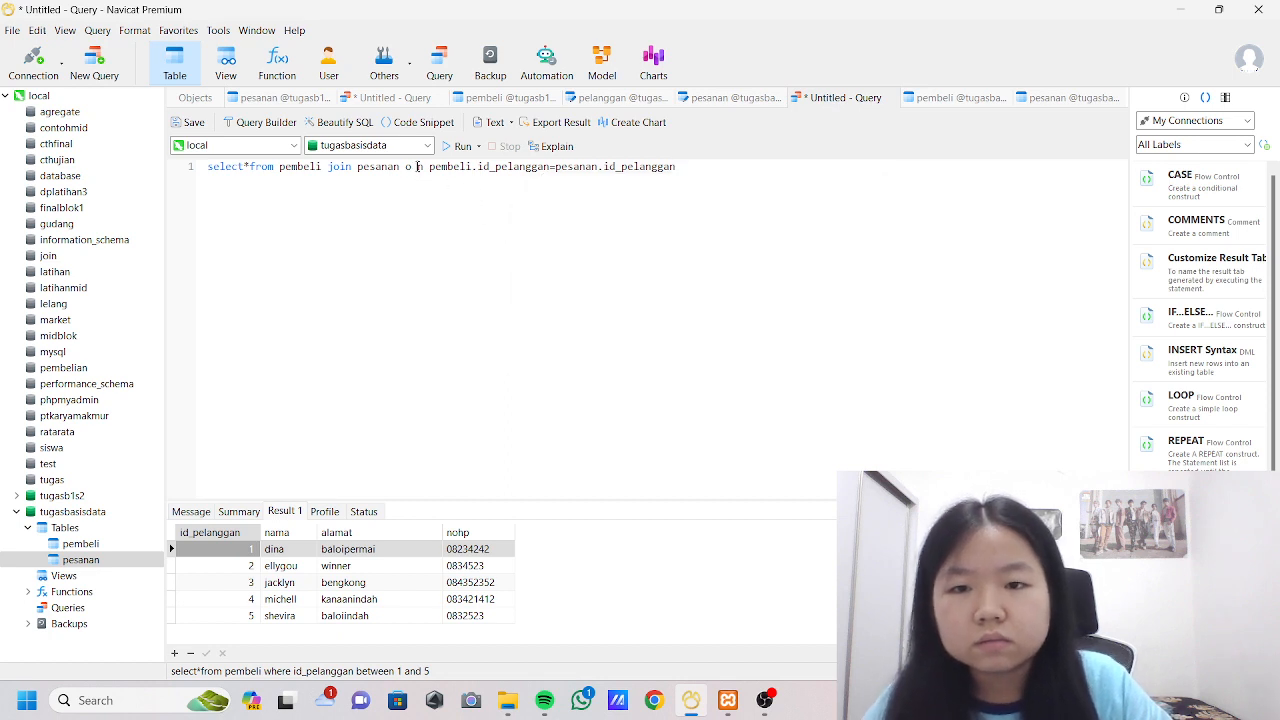
pyautogui.press('BackSpace')
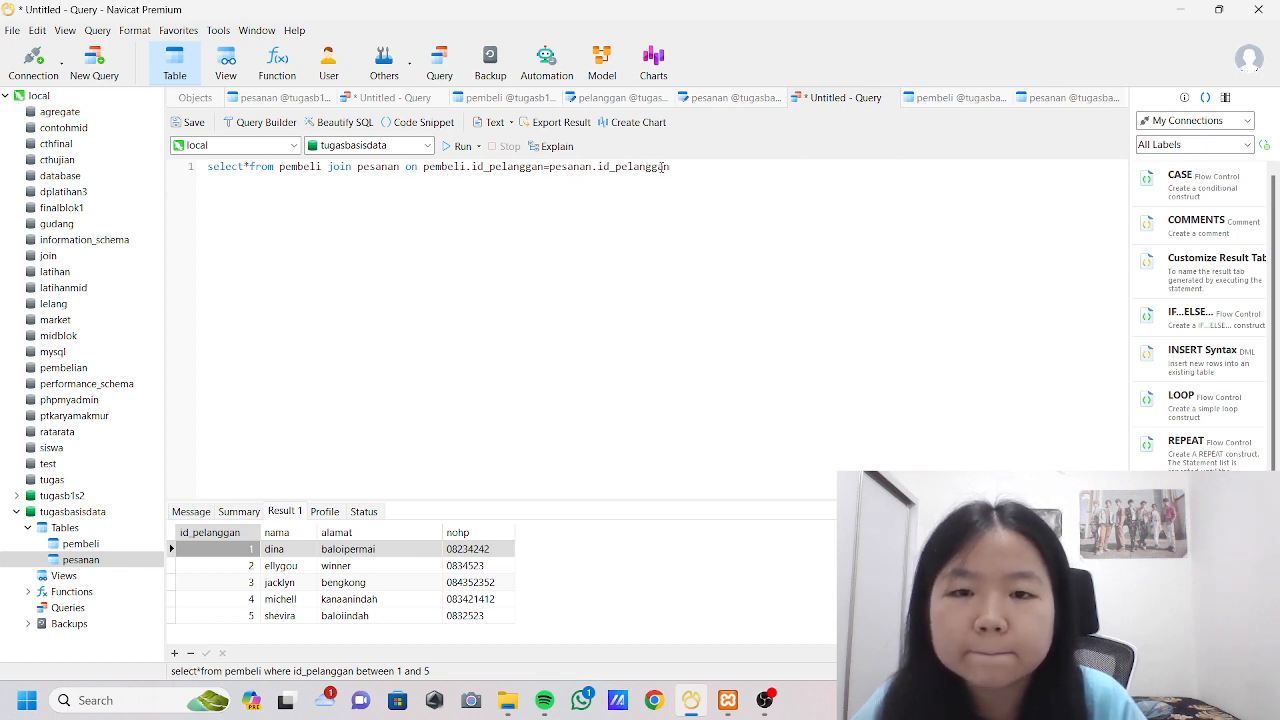
pyautogui.click(460, 147)
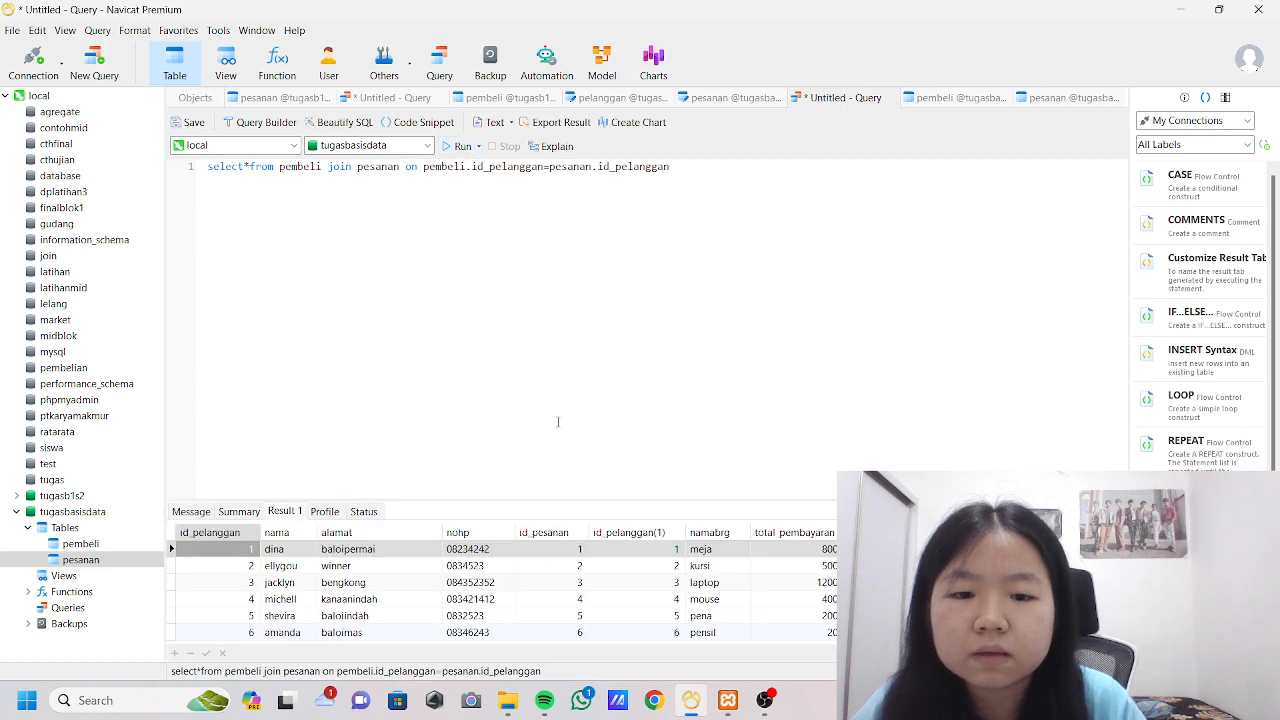
pyautogui.scroll(-2, 559, 550)
pyautogui.scroll(1, 580, 569)
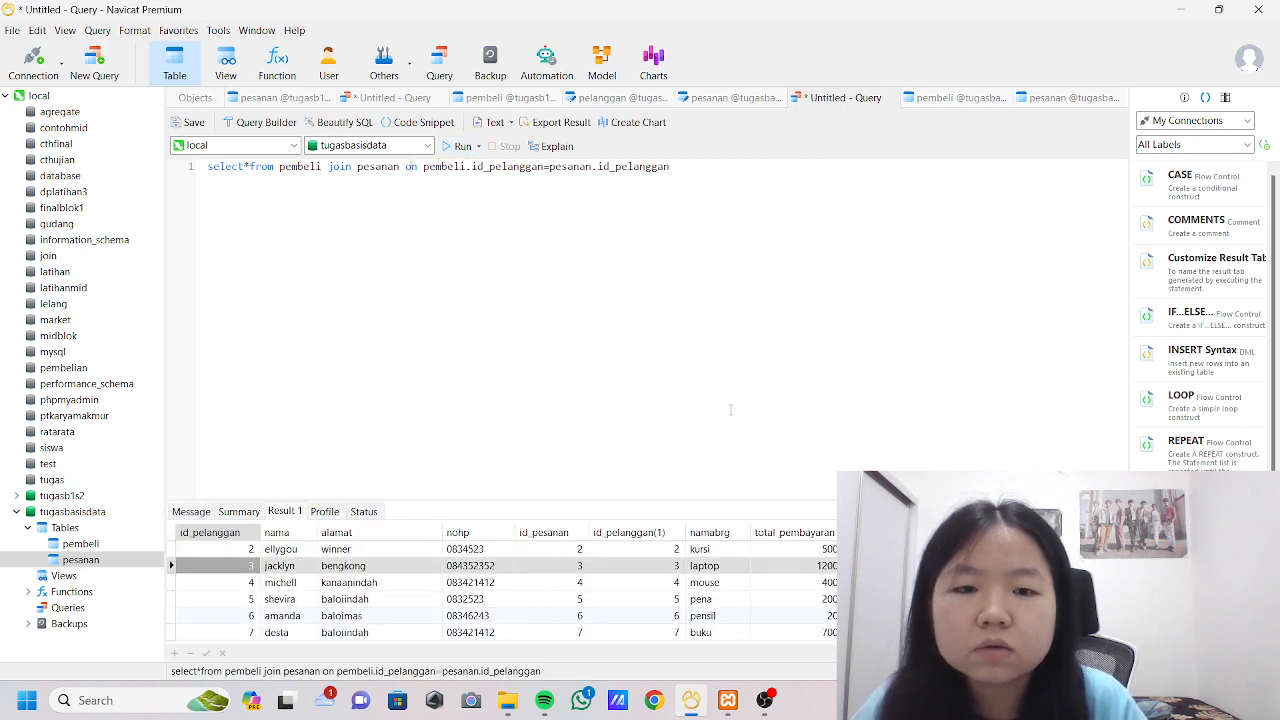
pyautogui.scroll(1, 743, 560)
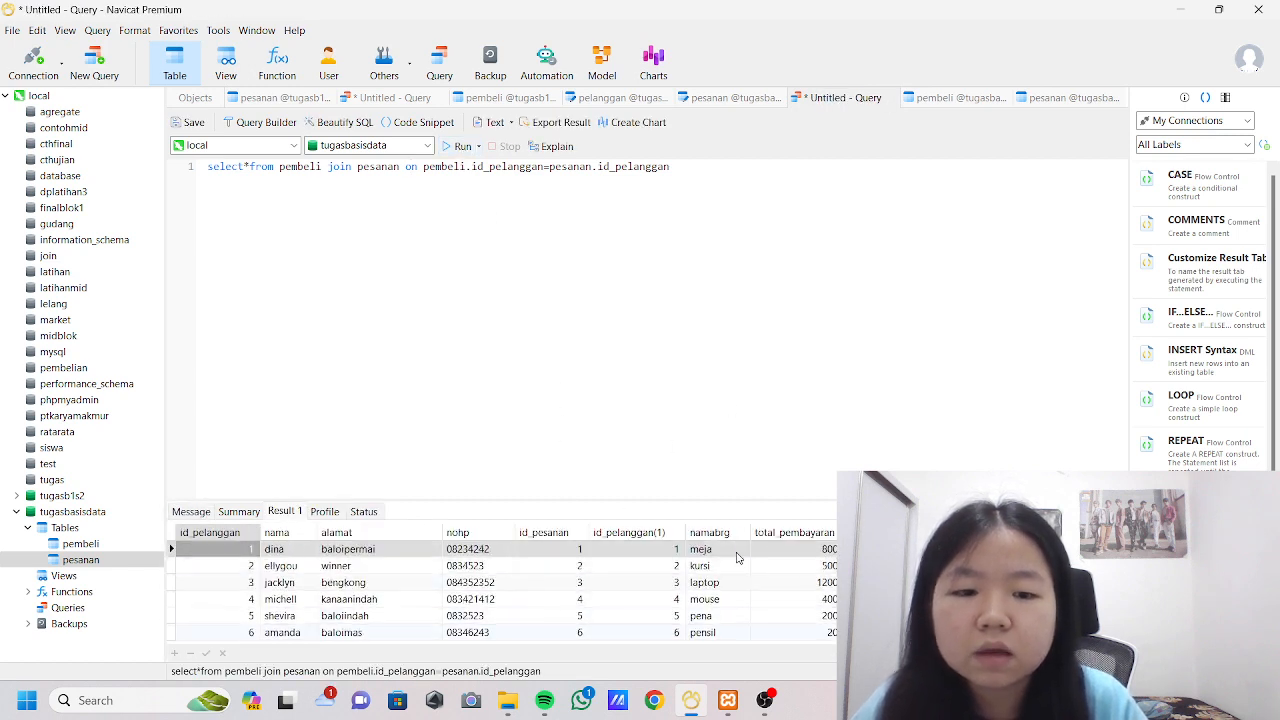
# Add the condition where nama like 'd%' to the end of the join query and run it.
pyautogui.click(752, 178)
pyautogui.write('where n')
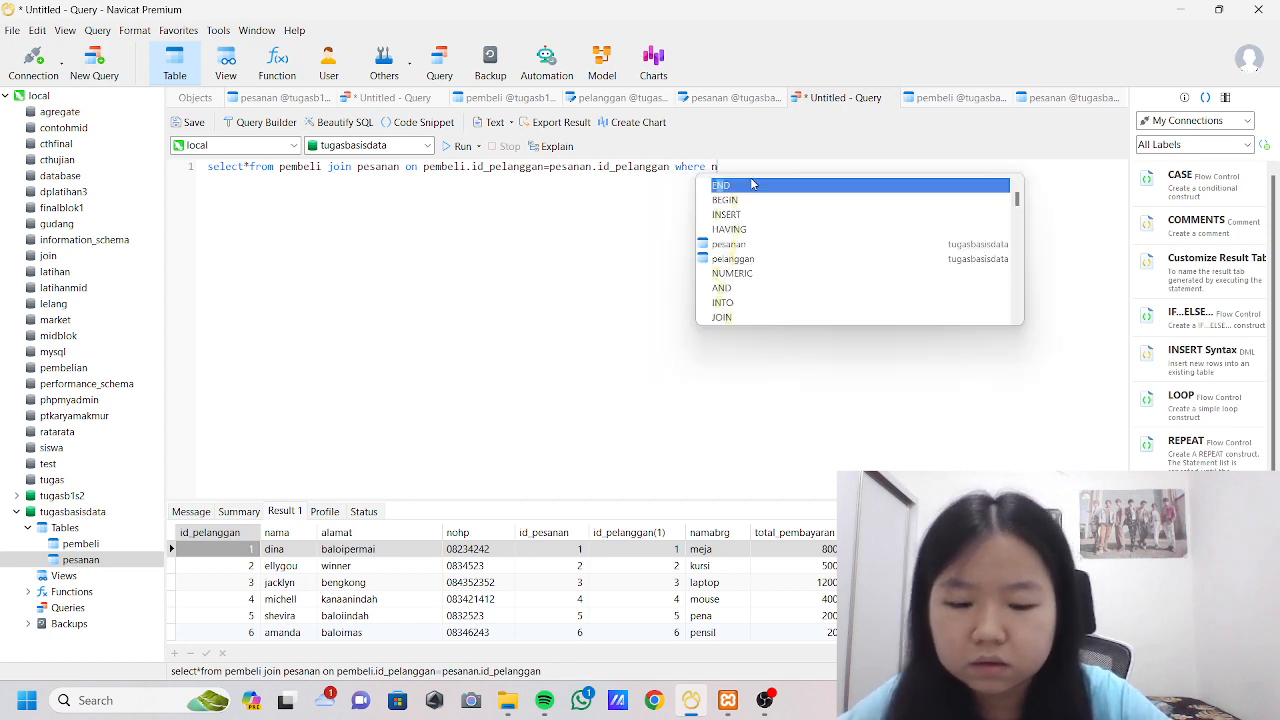
pyautogui.write('ama lik')
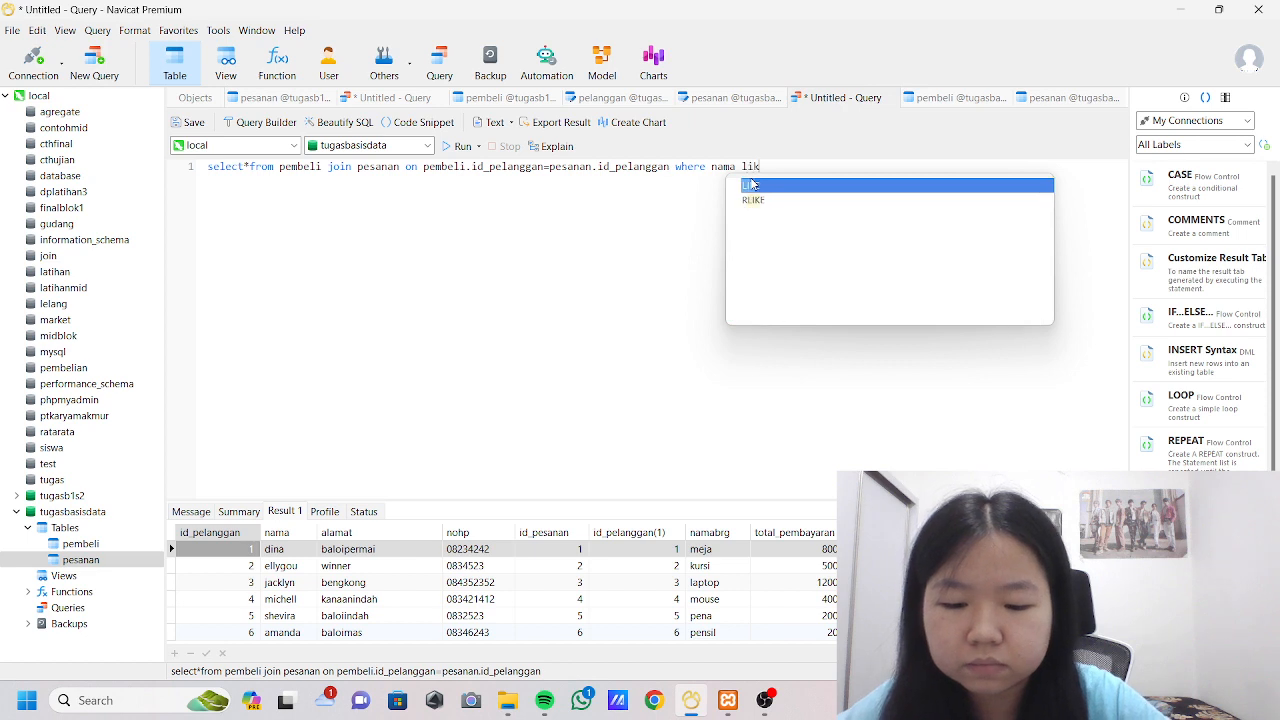
pyautogui.write('e')
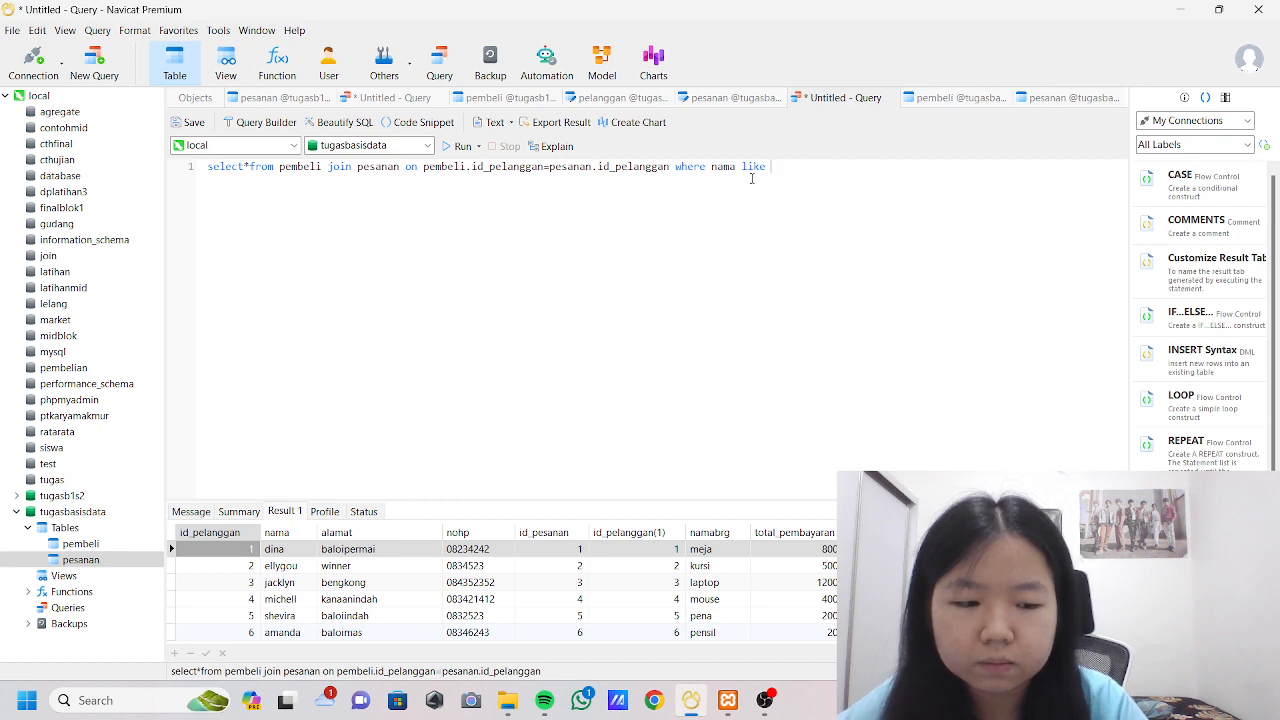
pyautogui.write('"')
pyautogui.press('BackSpace')
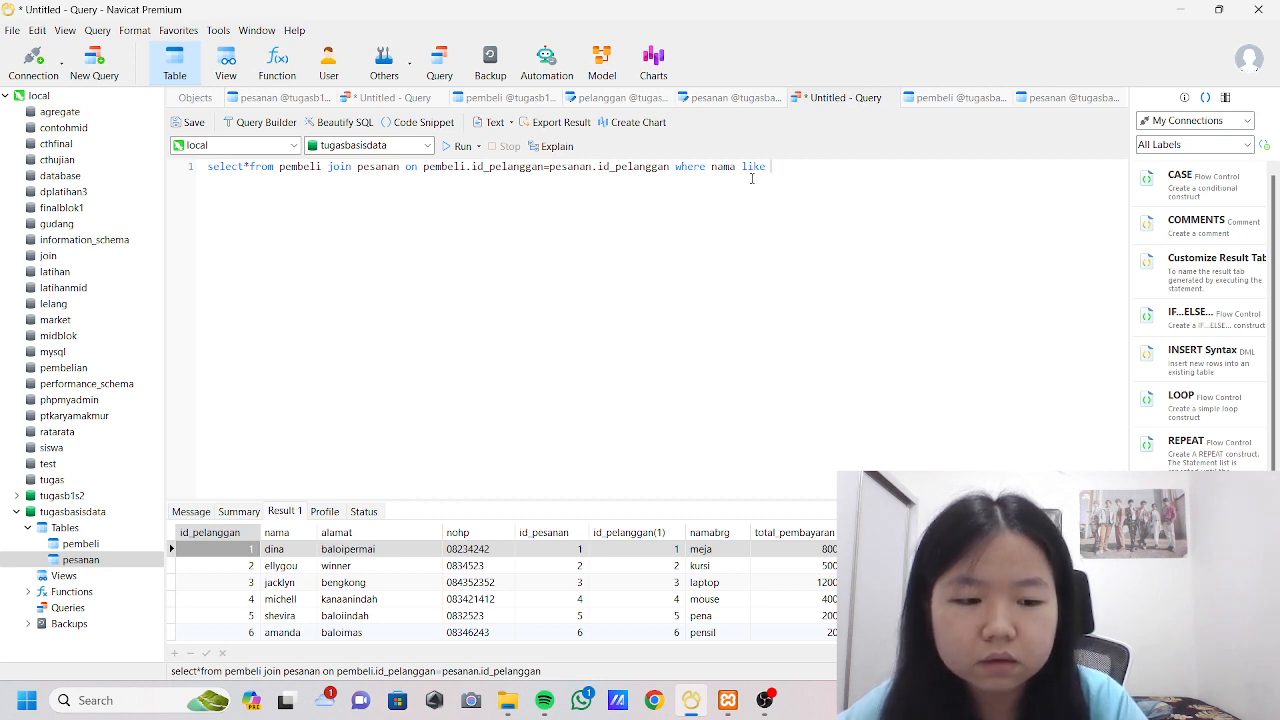
pyautogui.write("'d")
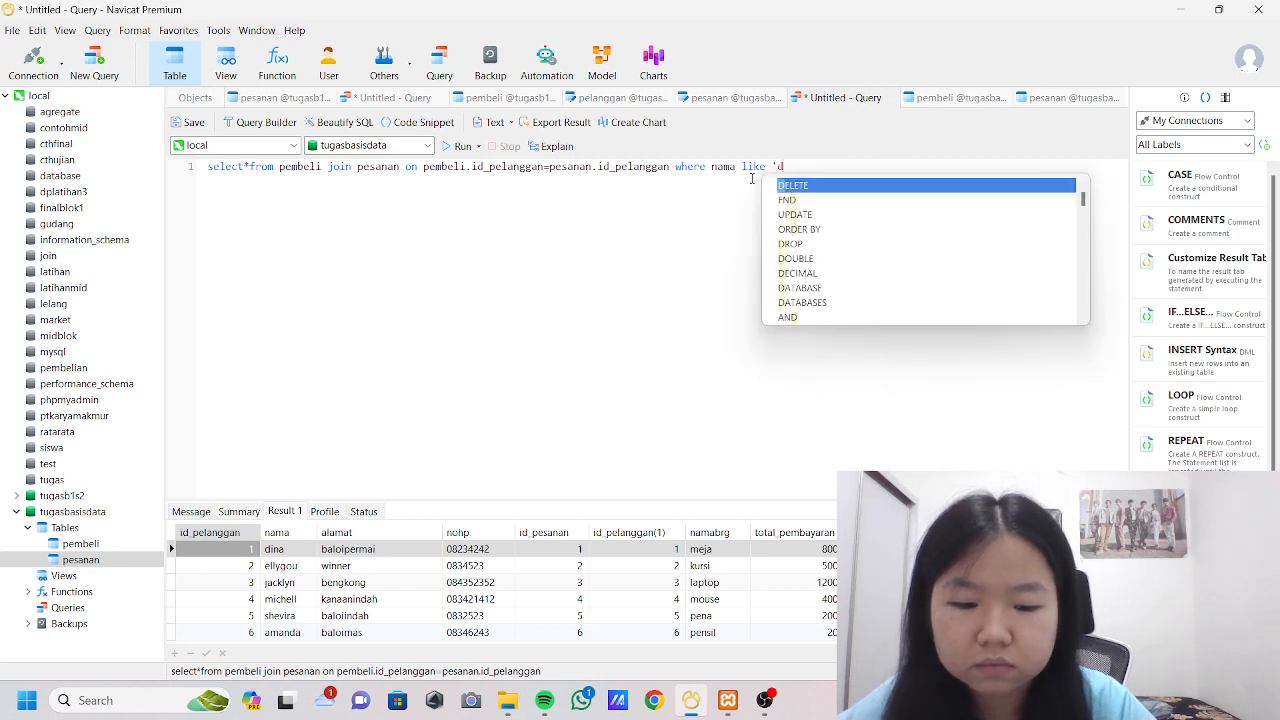
pyautogui.write('%')
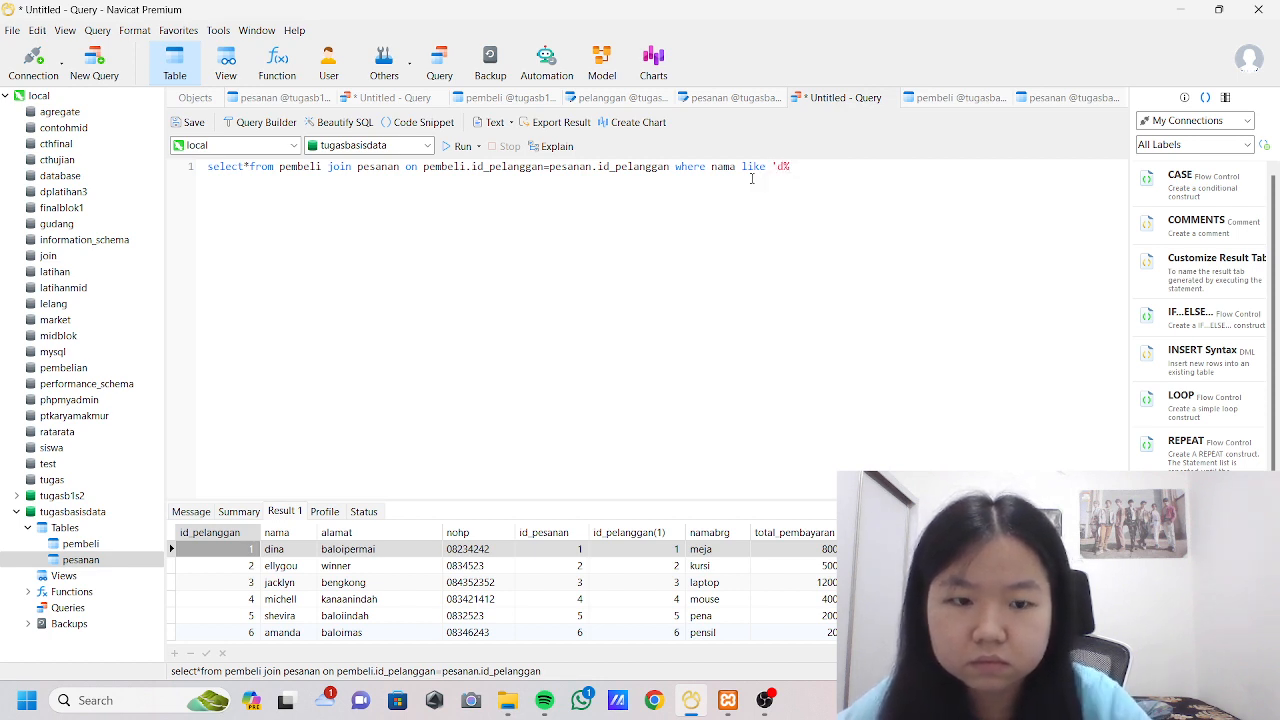
pyautogui.write("'")
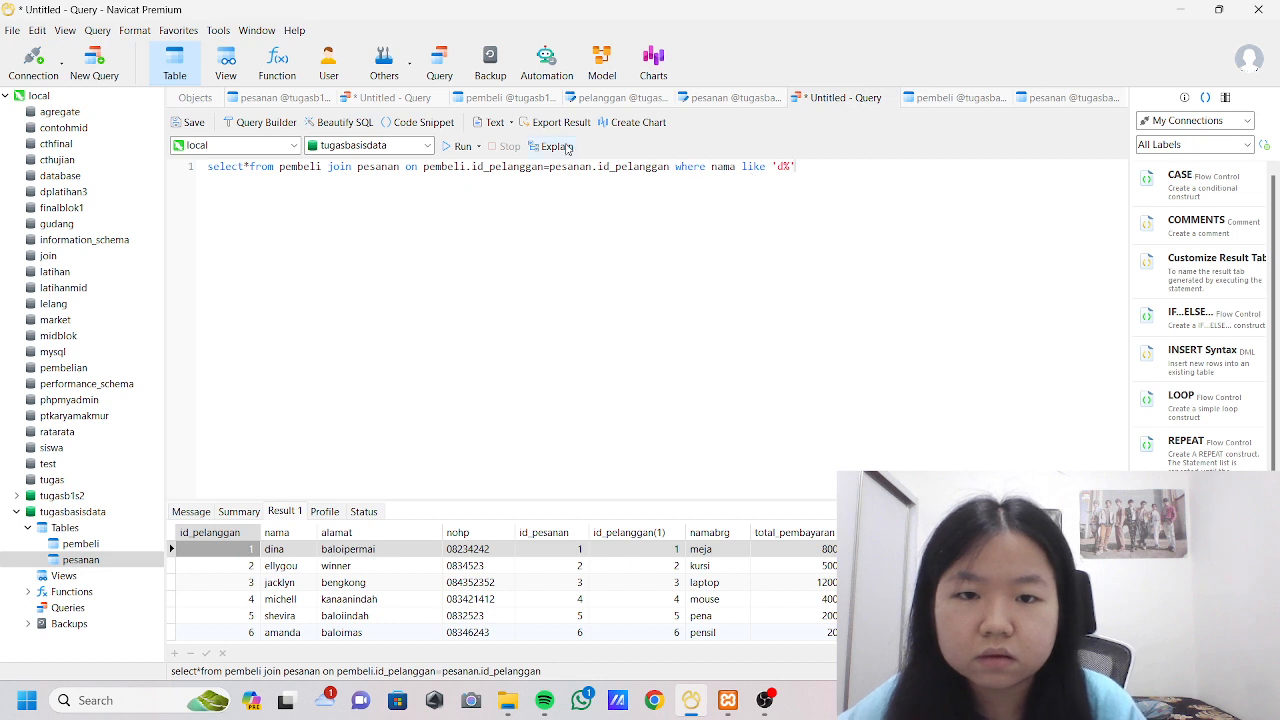
pyautogui.click(462, 146)
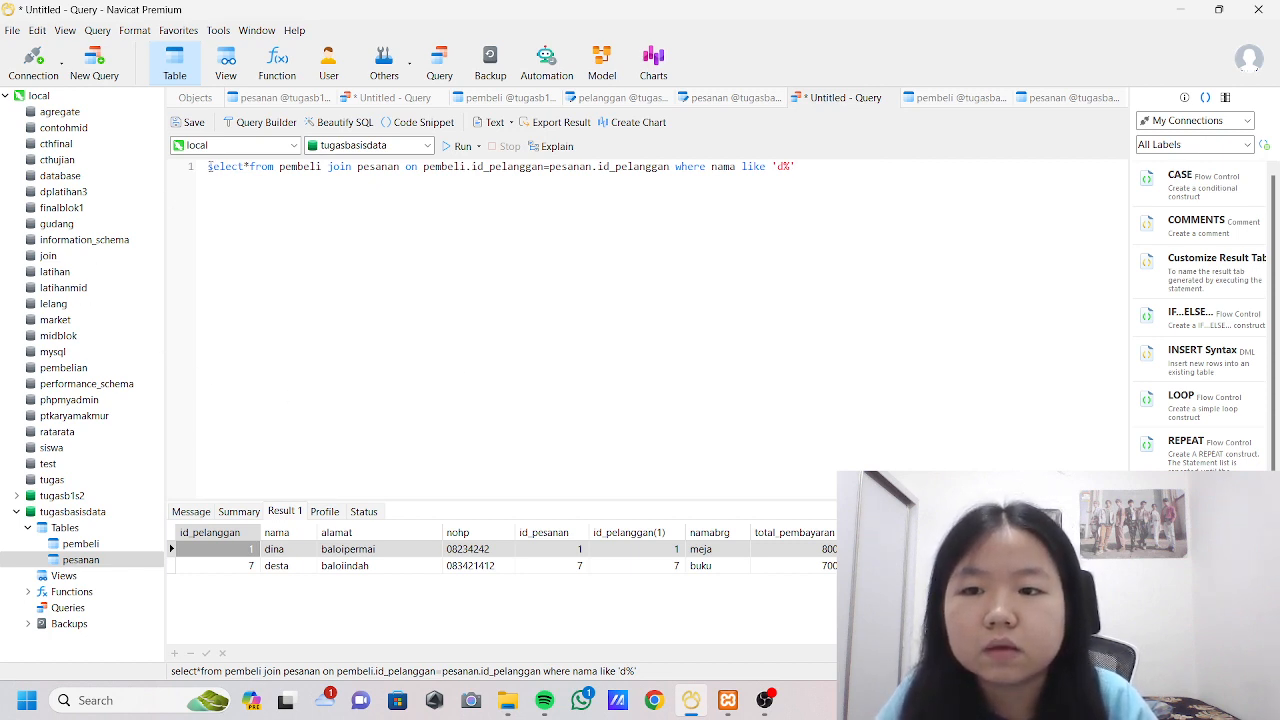
# Replace the whole query with delete from pesanan where id=2.
pyautogui.moveTo(207, 166); pyautogui.dragTo(853, 160)
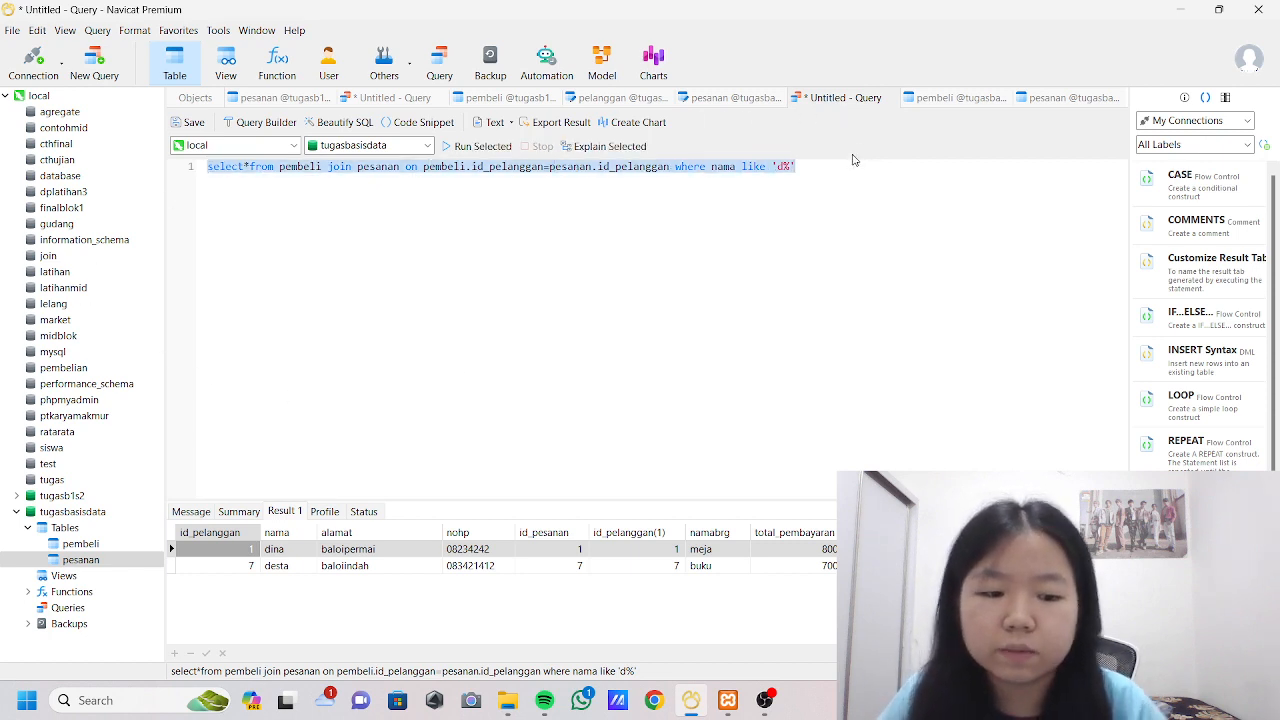
pyautogui.write('delete')
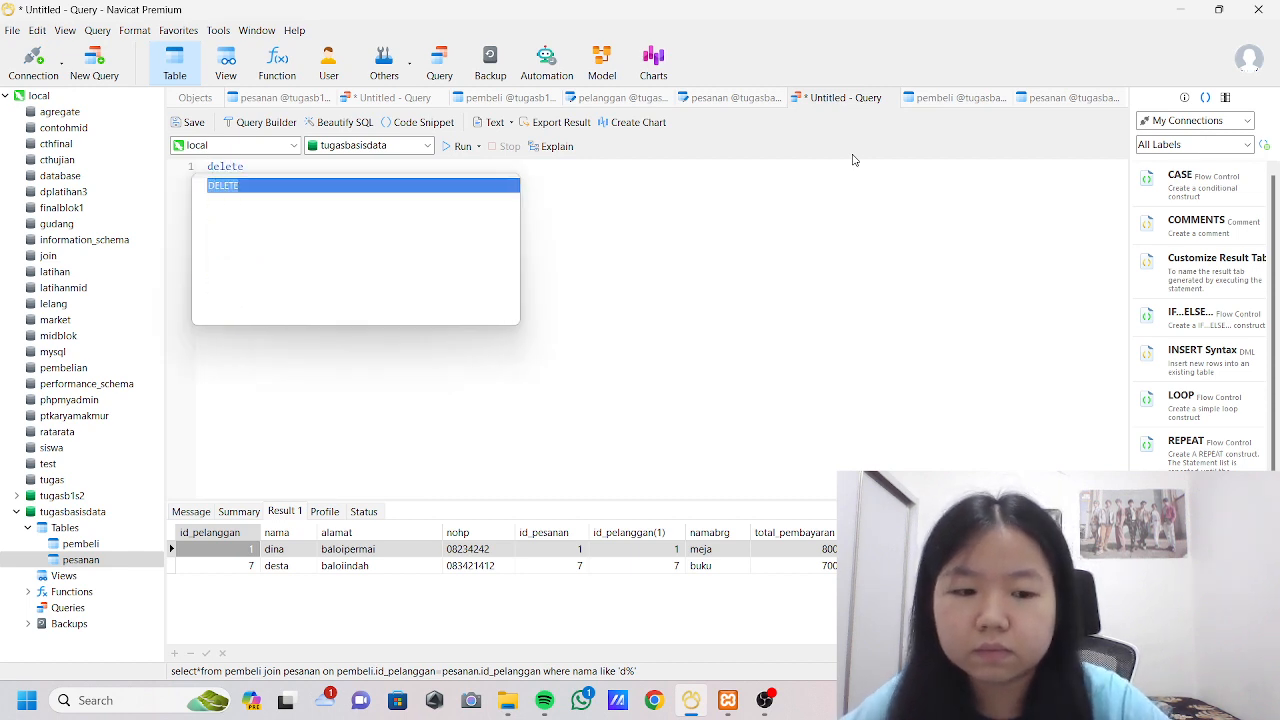
pyautogui.write(' from')
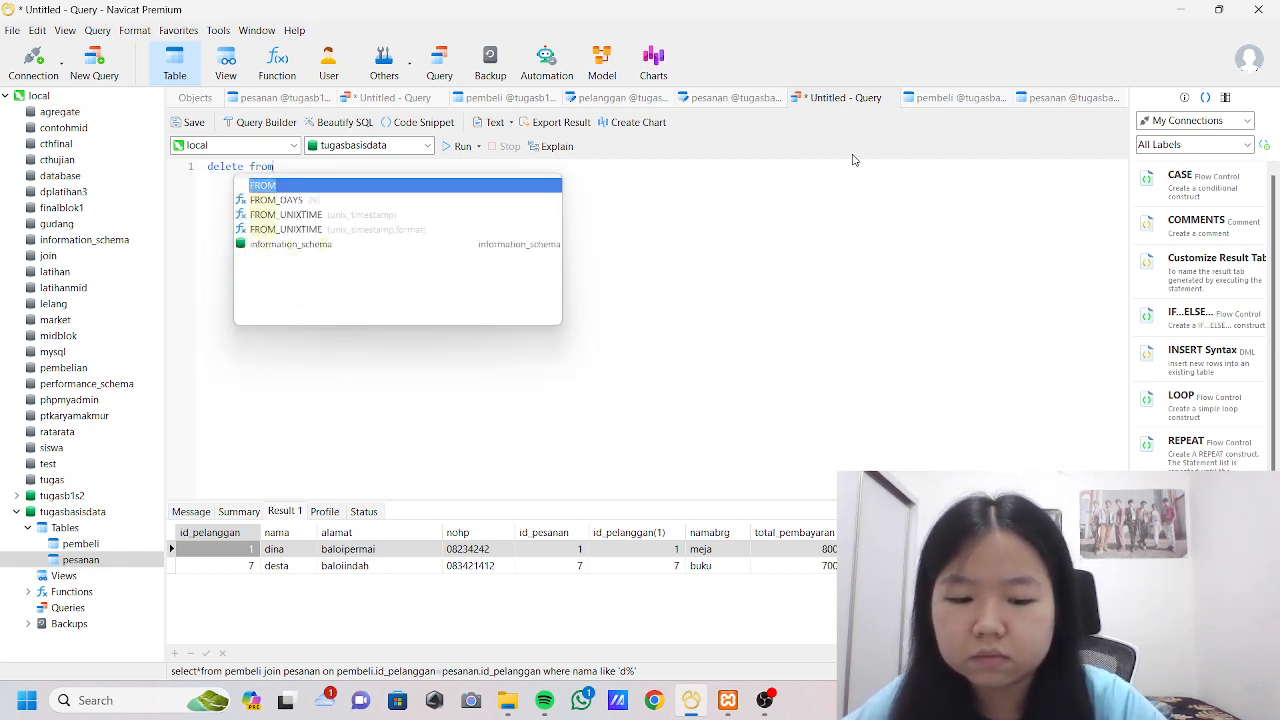
pyautogui.write(' pesa')
pyautogui.press('Return')
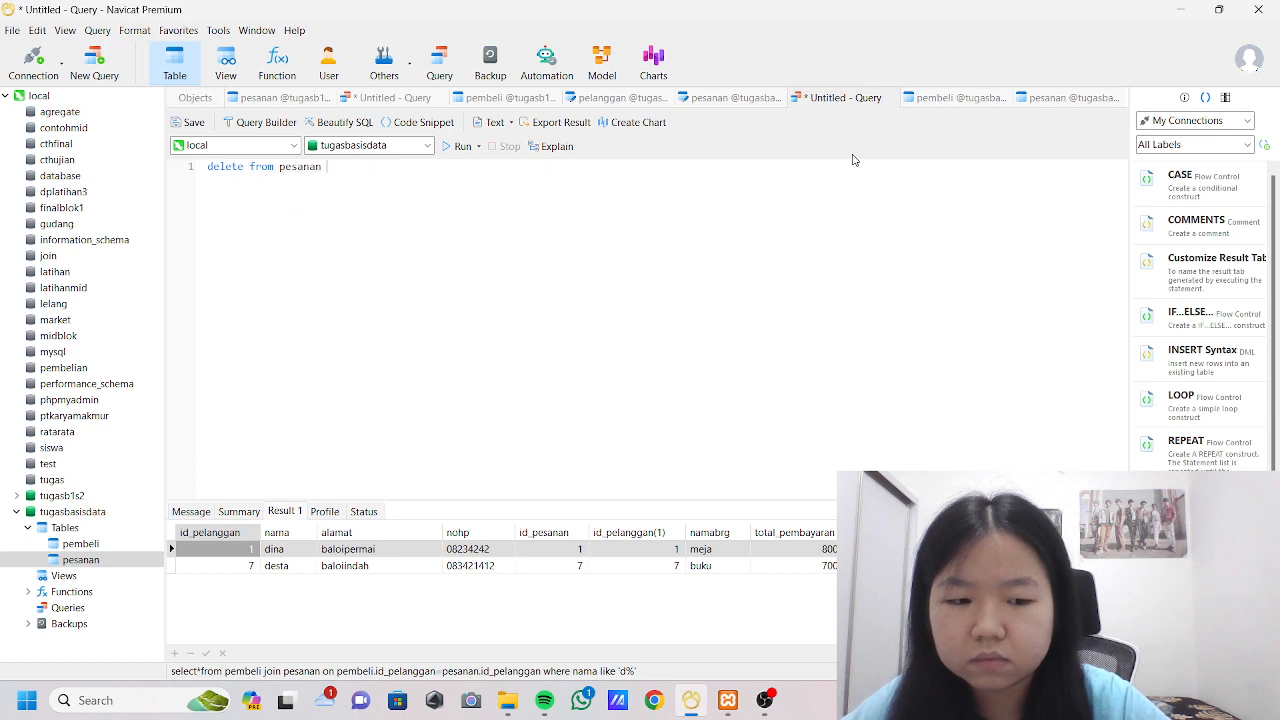
pyautogui.write('where id')
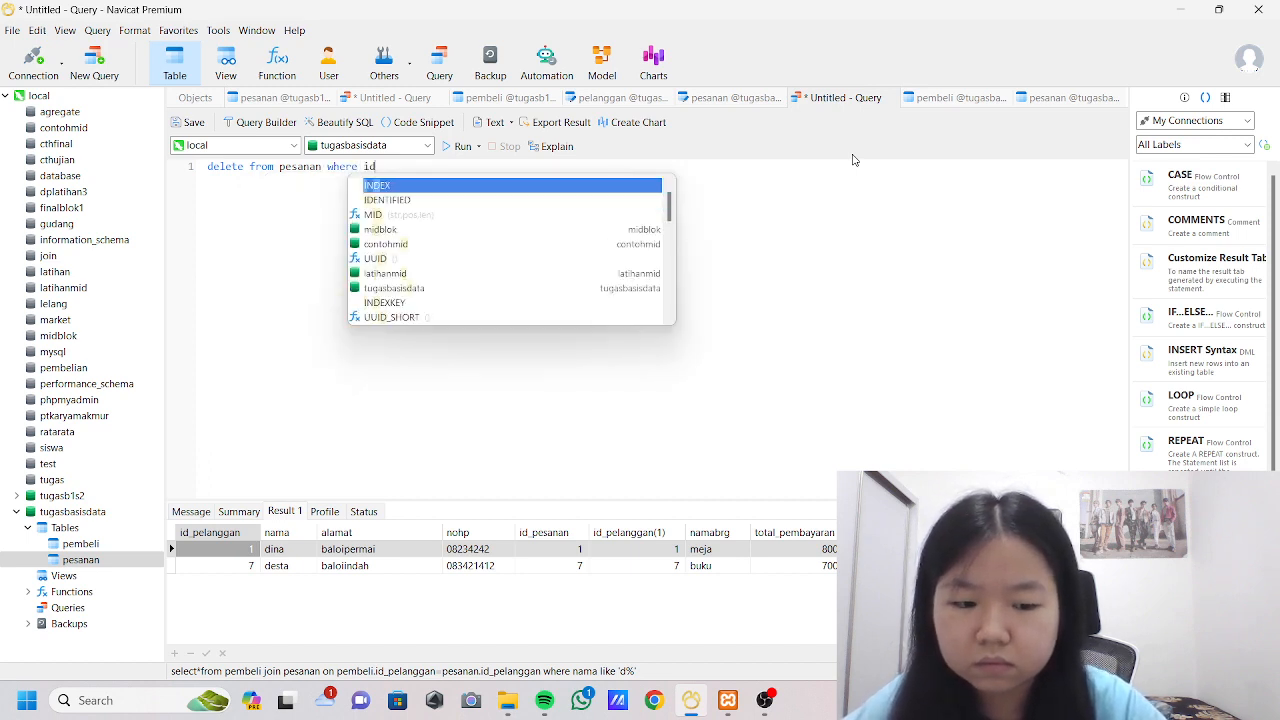
pyautogui.write('=')
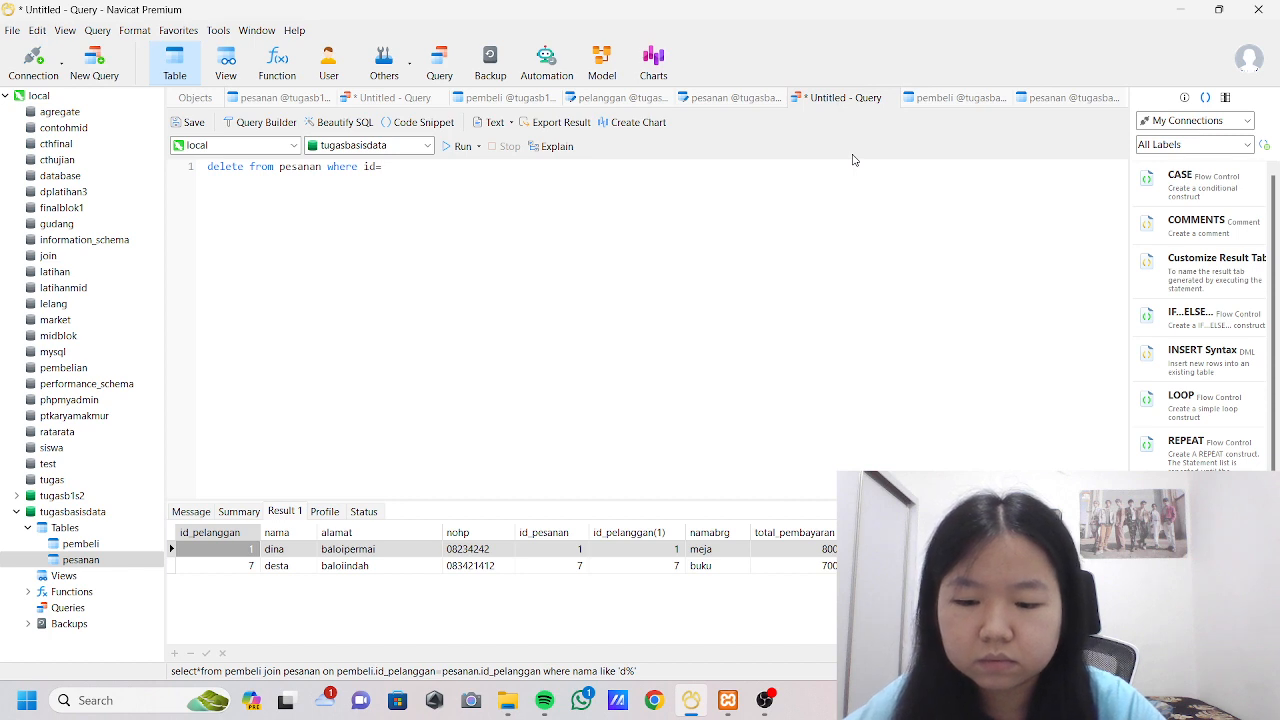
pyautogui.write('4')
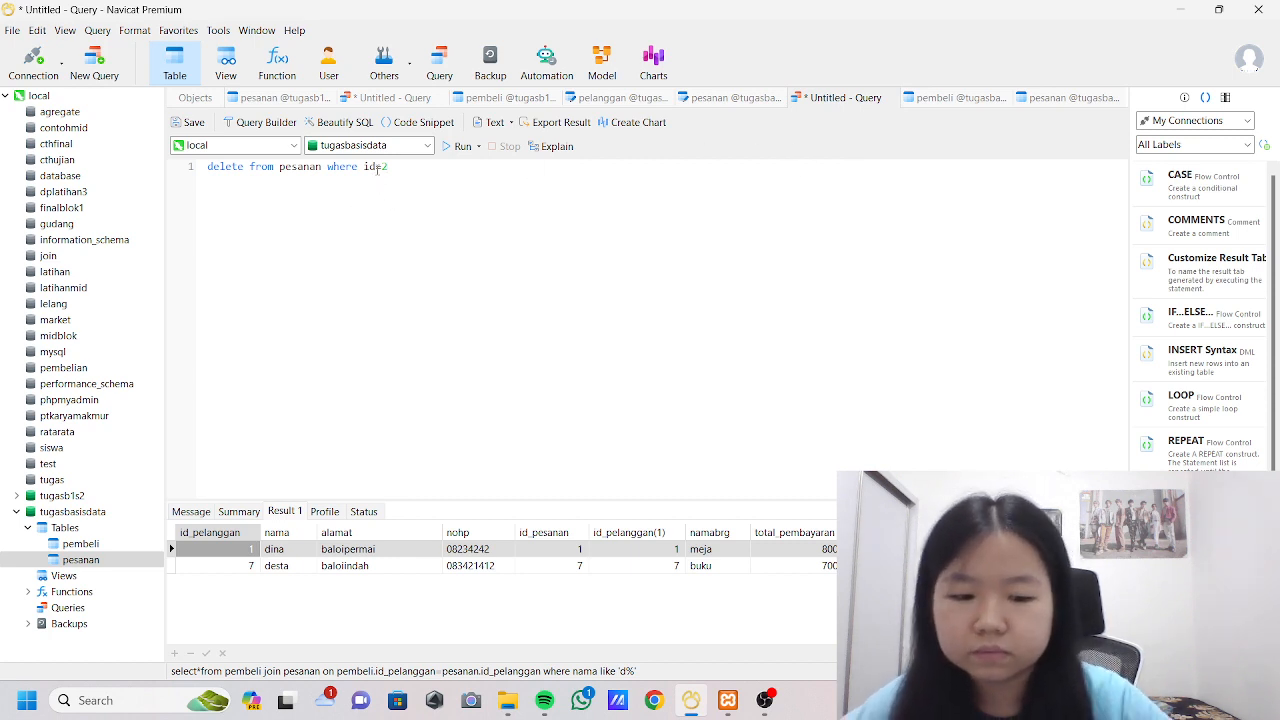
# Change the column in the delete statement's condition to id_pesanan.
pyautogui.click(377, 168)
pyautogui.write('_pesanan')
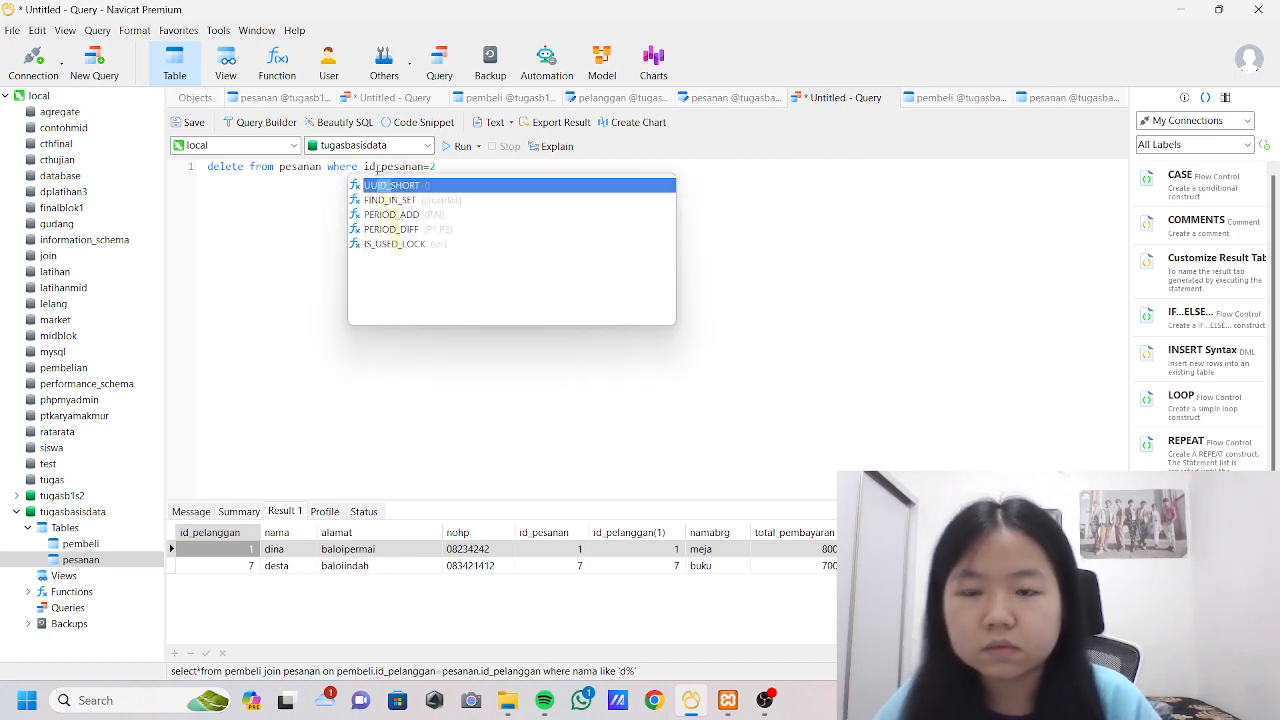
pyautogui.click(453, 327)
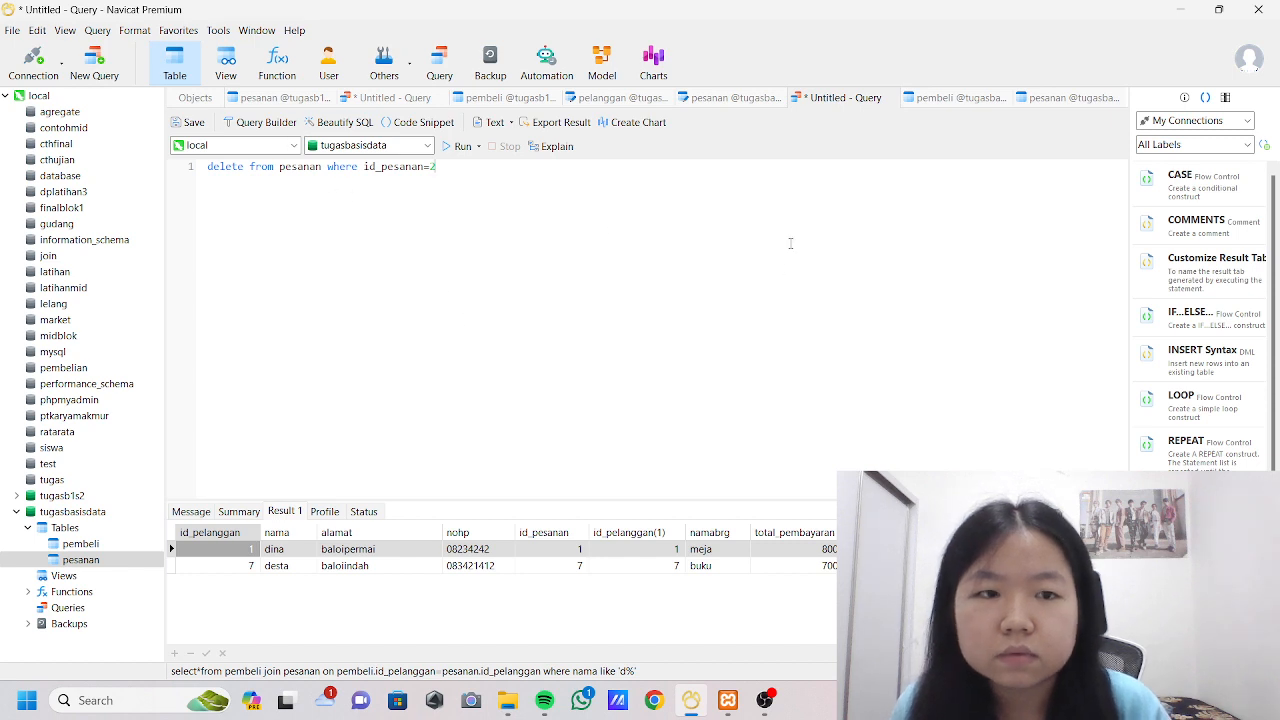
# Run the delete statement after checking the table data, then refresh the pesanan table to review its rows.
pyautogui.click(1082, 100)
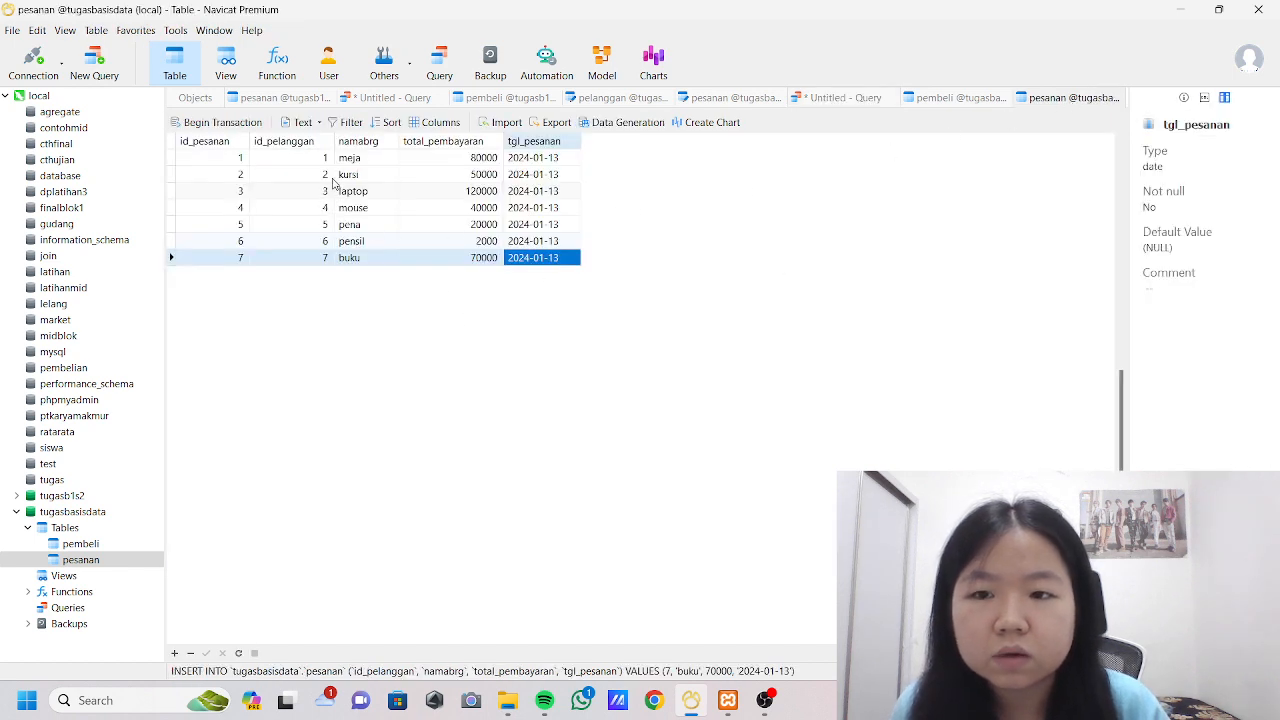
pyautogui.click(940, 99)
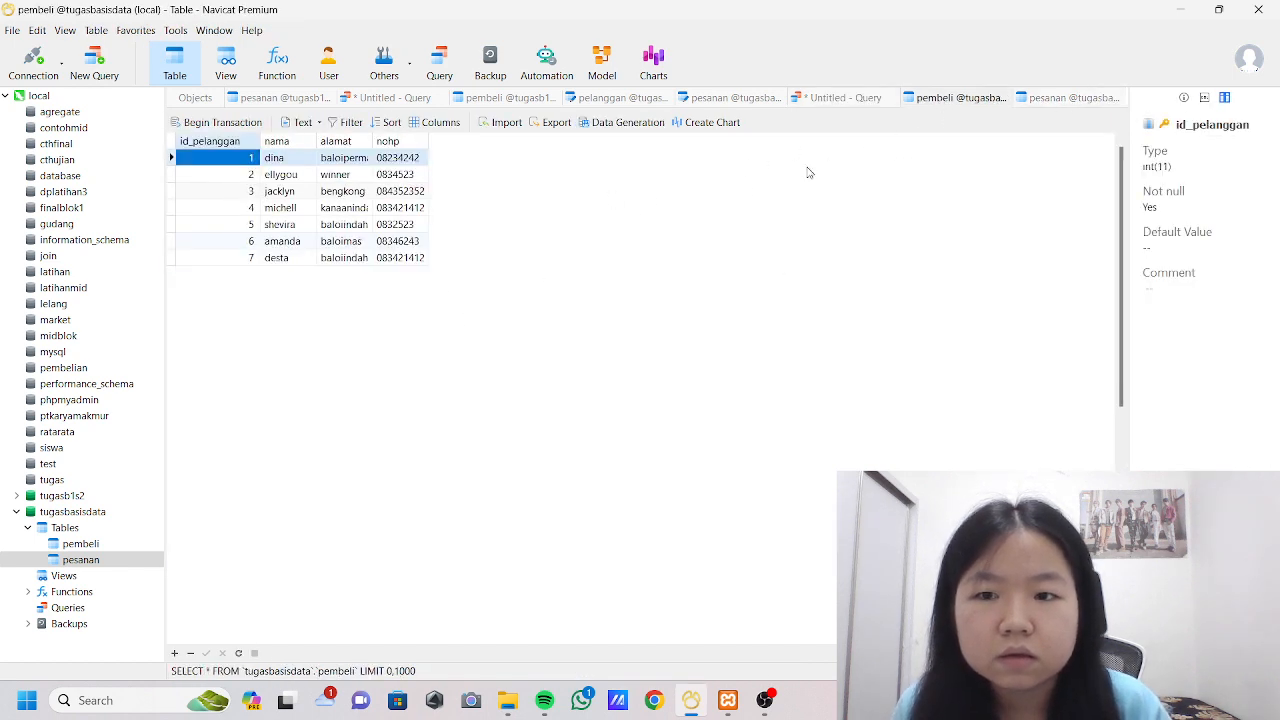
pyautogui.click(843, 99)
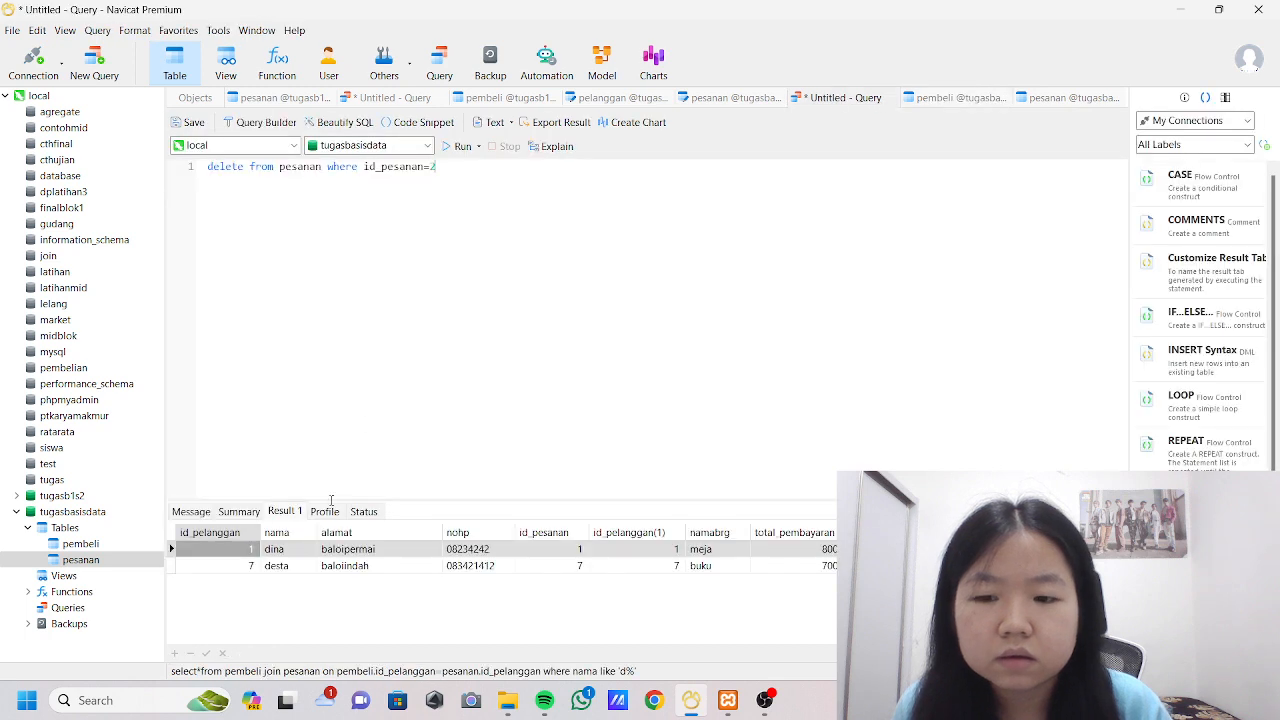
pyautogui.click(461, 148)
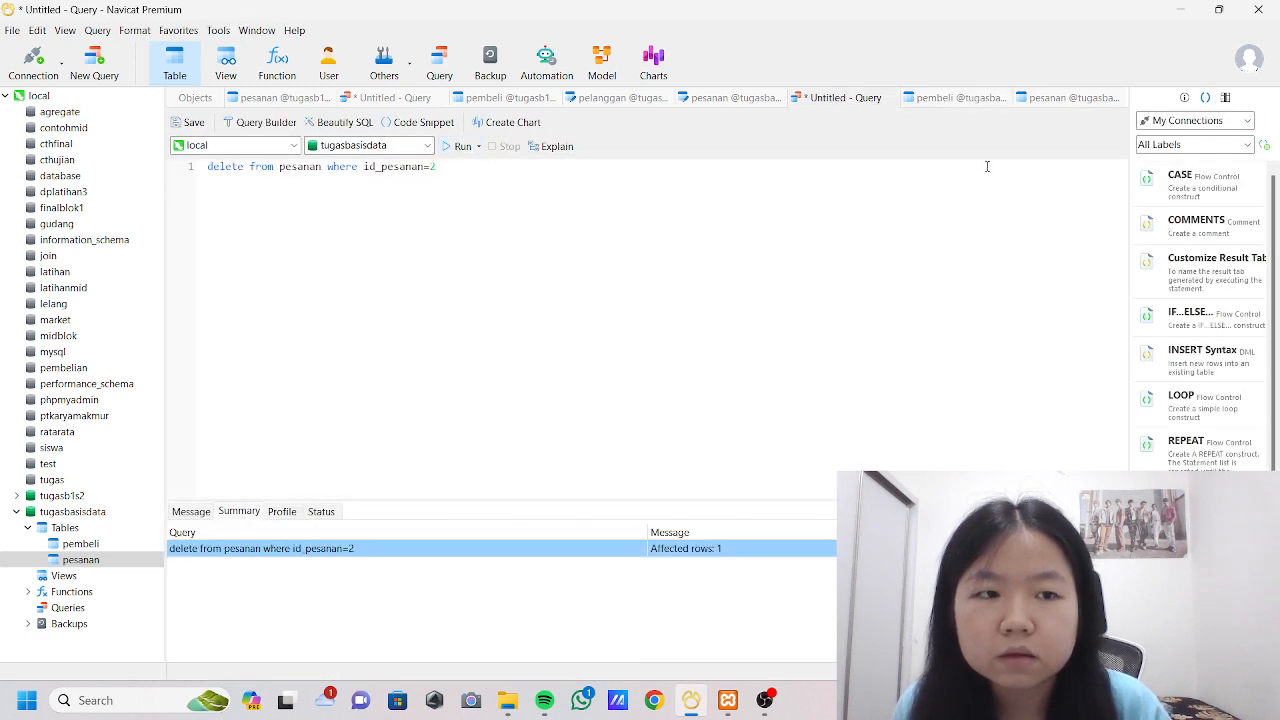
pyautogui.click(1070, 98)
pyautogui.click(237, 653)
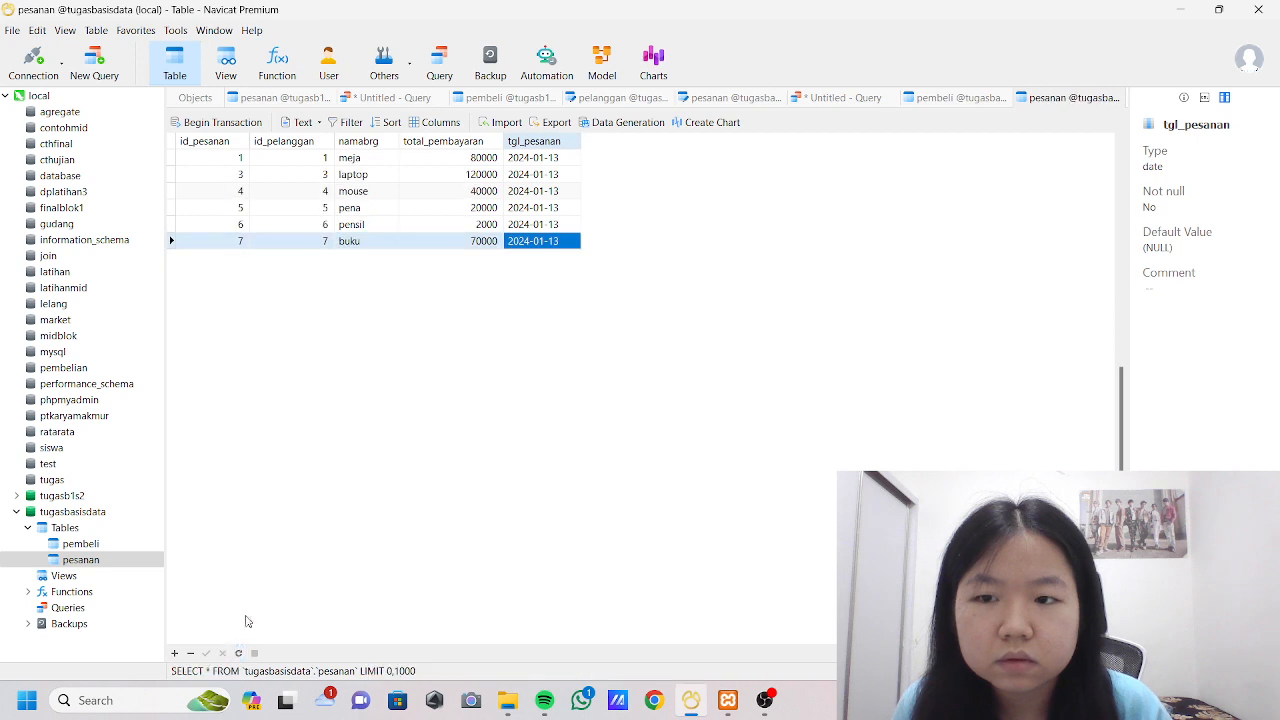
# Clear the delete statement from the query and start a new one with select sum(total_pesanan.
pyautogui.click(830, 97)
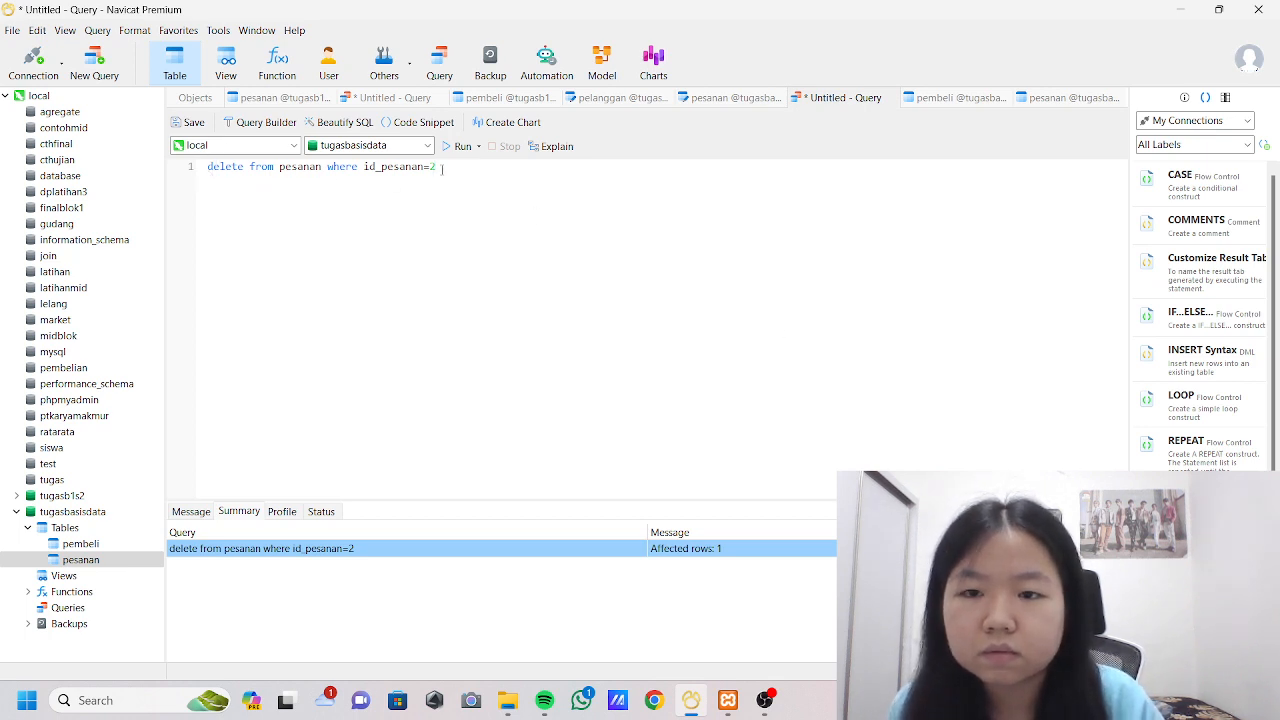
pyautogui.press('BackSpace')
pyautogui.press('BackSpace')
pyautogui.press('BackSpace')
pyautogui.press('BackSpace')
pyautogui.press('BackSpace')
pyautogui.press('BackSpace')
pyautogui.press('BackSpace')
pyautogui.press('BackSpace')
pyautogui.press('BackSpace')
pyautogui.press('BackSpace')
pyautogui.press('BackSpace')
pyautogui.press('BackSpace')
pyautogui.press('BackSpace')
pyautogui.press('BackSpace')
pyautogui.press('BackSpace')
pyautogui.press('BackSpace')
pyautogui.press('BackSpace')
pyautogui.press('BackSpace')
pyautogui.press('BackSpace')
pyautogui.press('BackSpace')
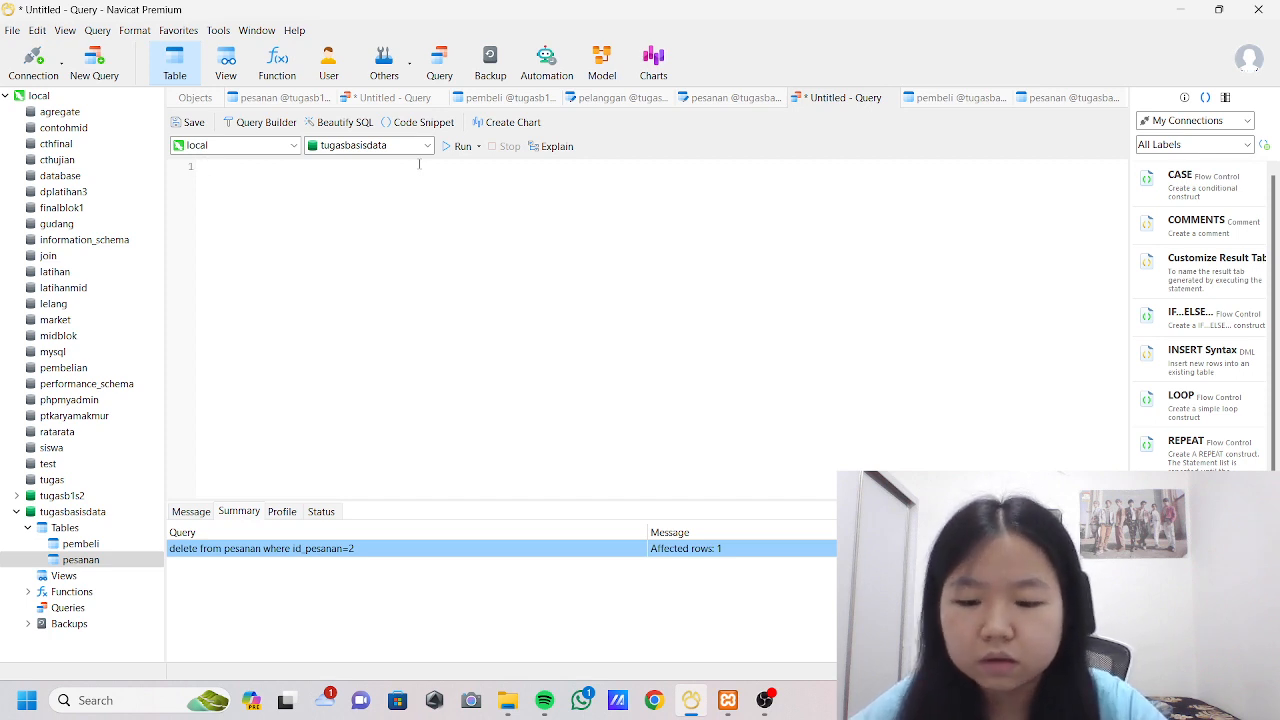
pyautogui.write('select sum')
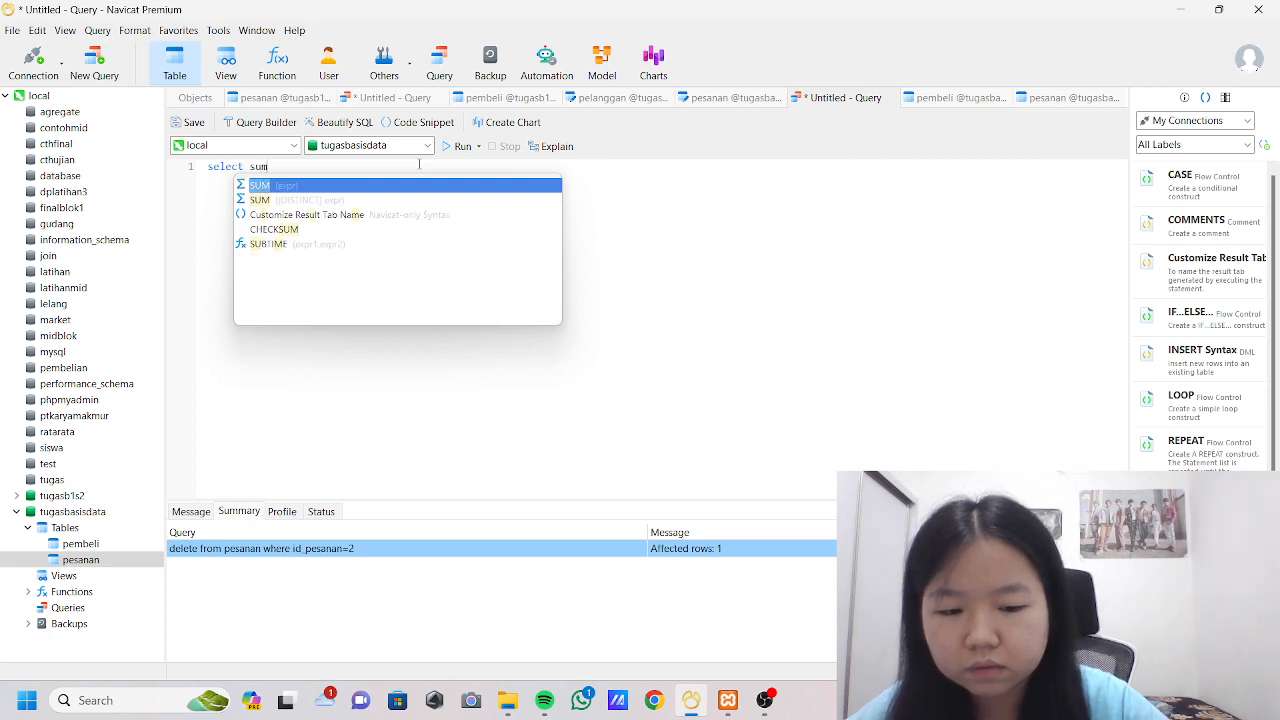
pyautogui.write('(tota')
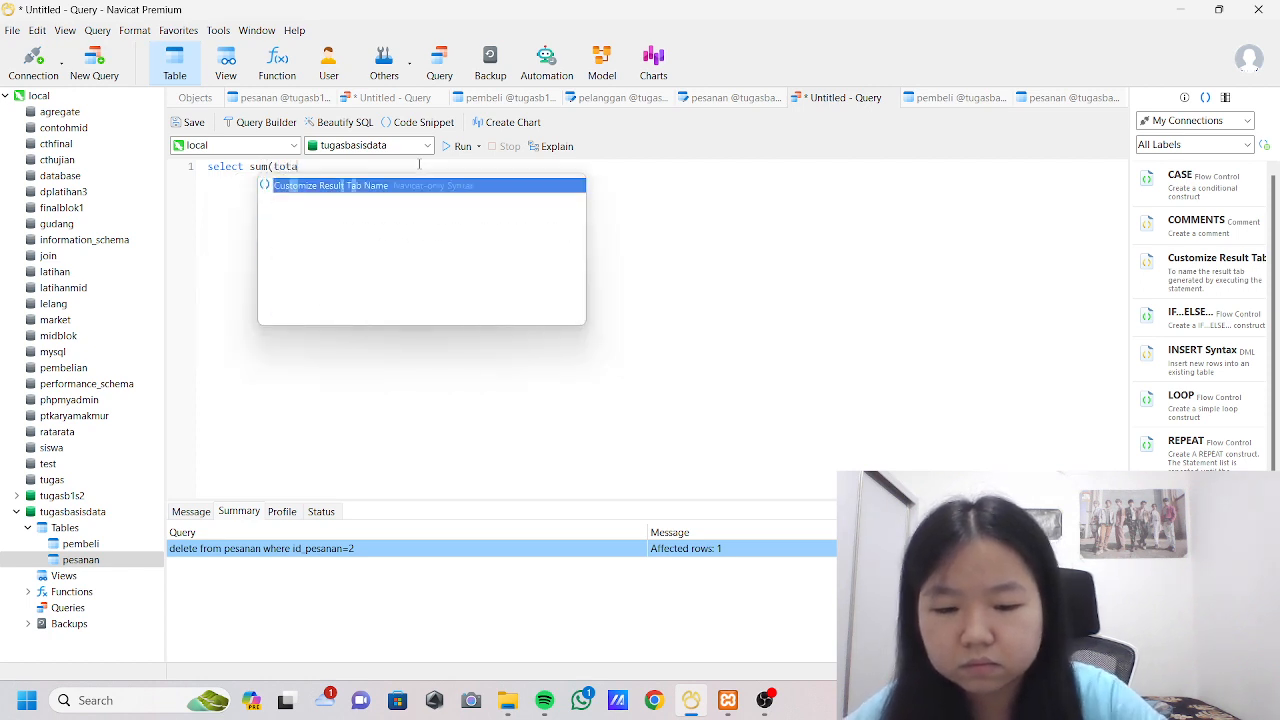
pyautogui.write('l-')
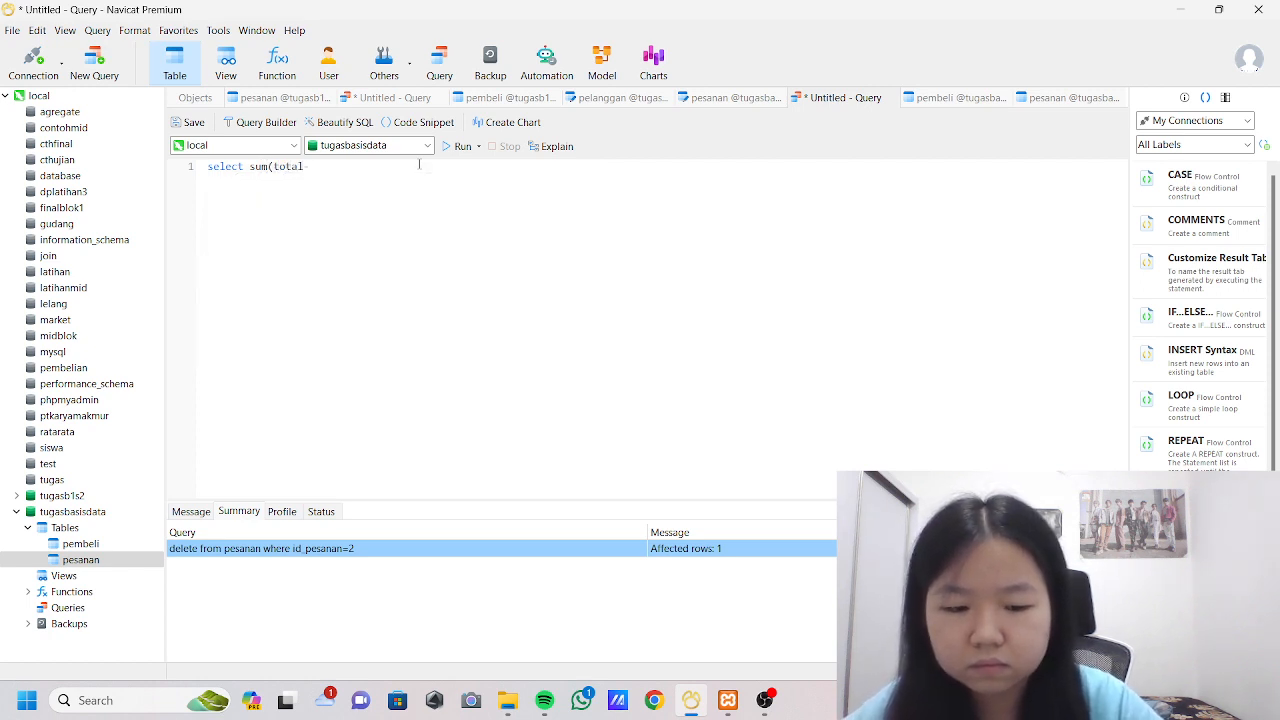
pyautogui.press('BackSpace')
pyautogui.write('_pes')
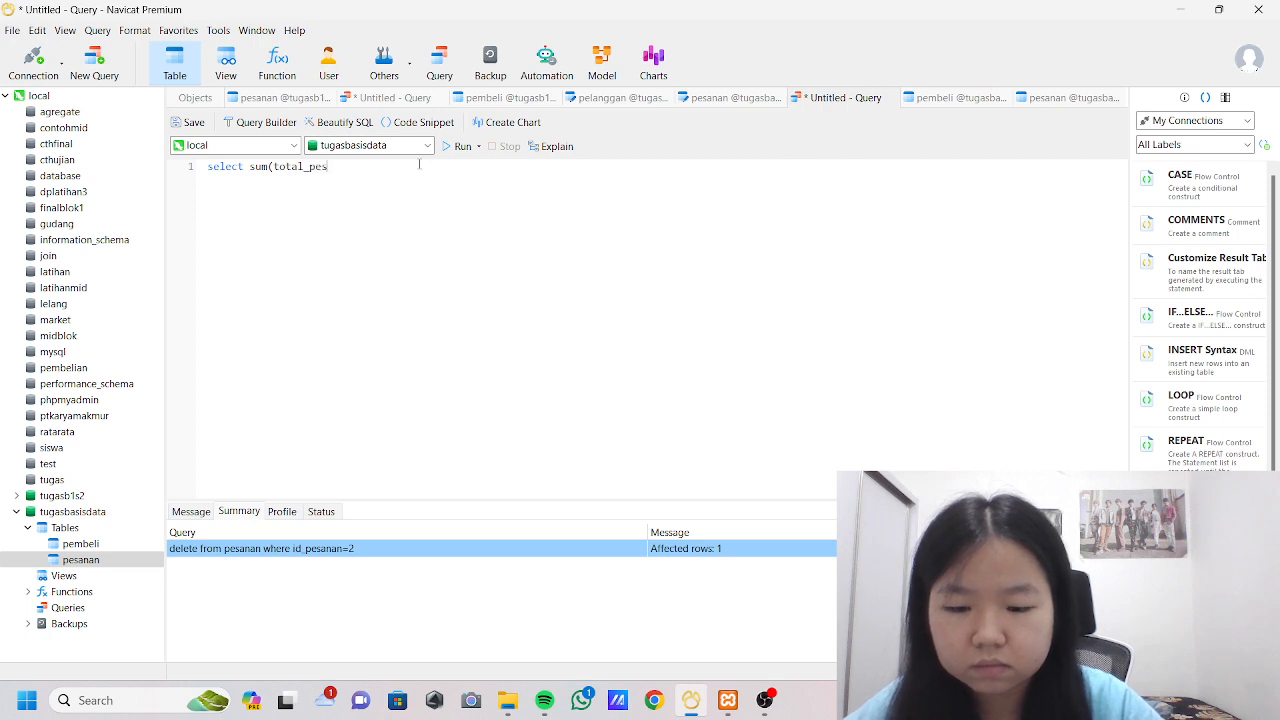
pyautogui.write('anan) fro')
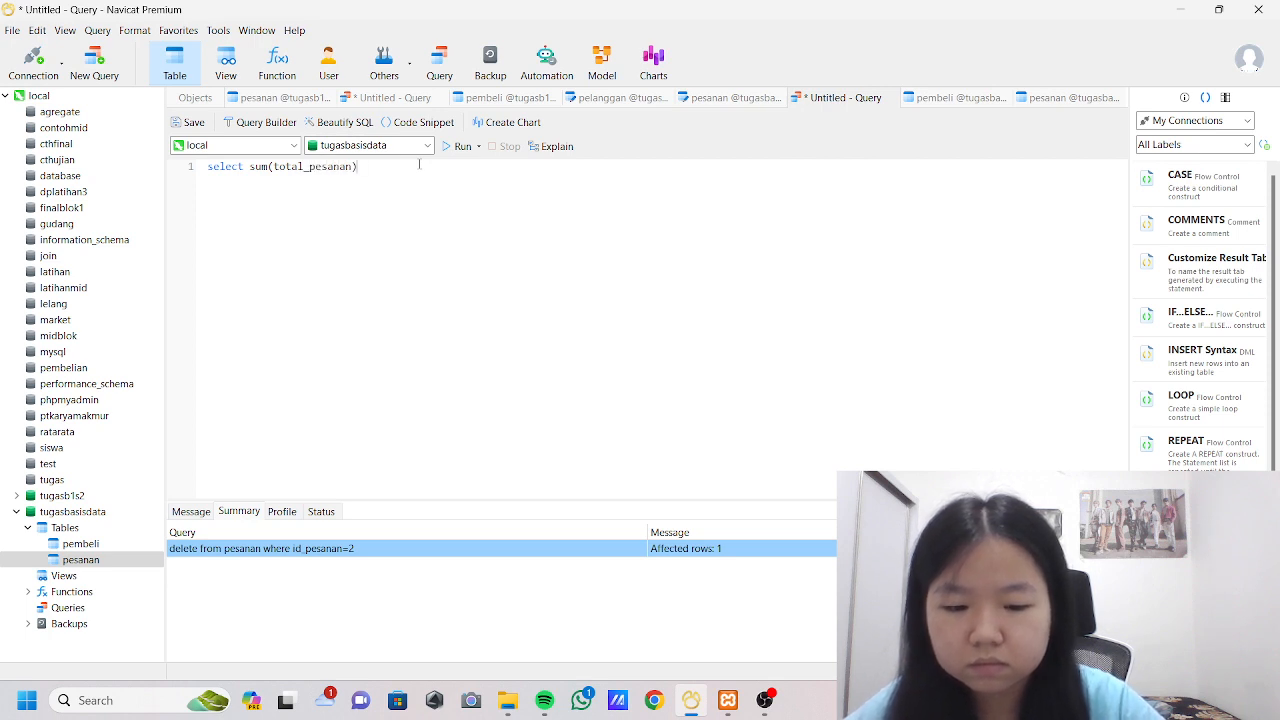
pyautogui.write('m ')
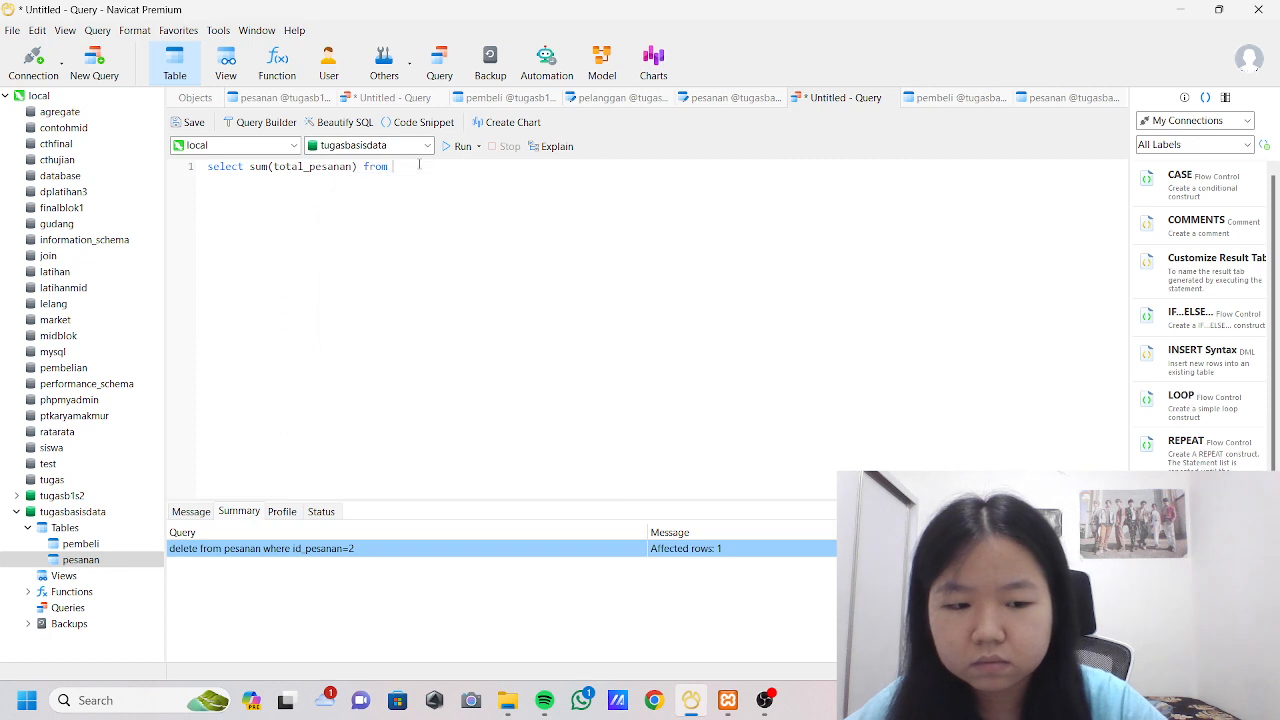
pyautogui.write('pesanan')
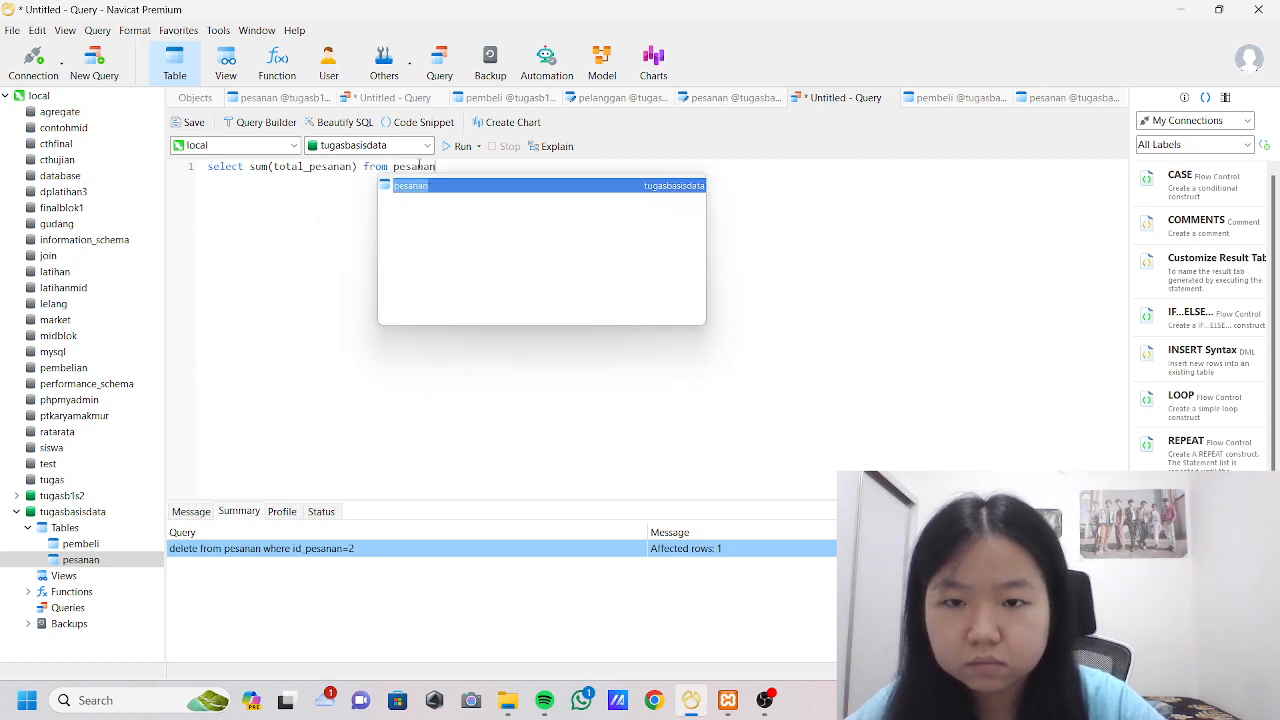
pyautogui.write(';')
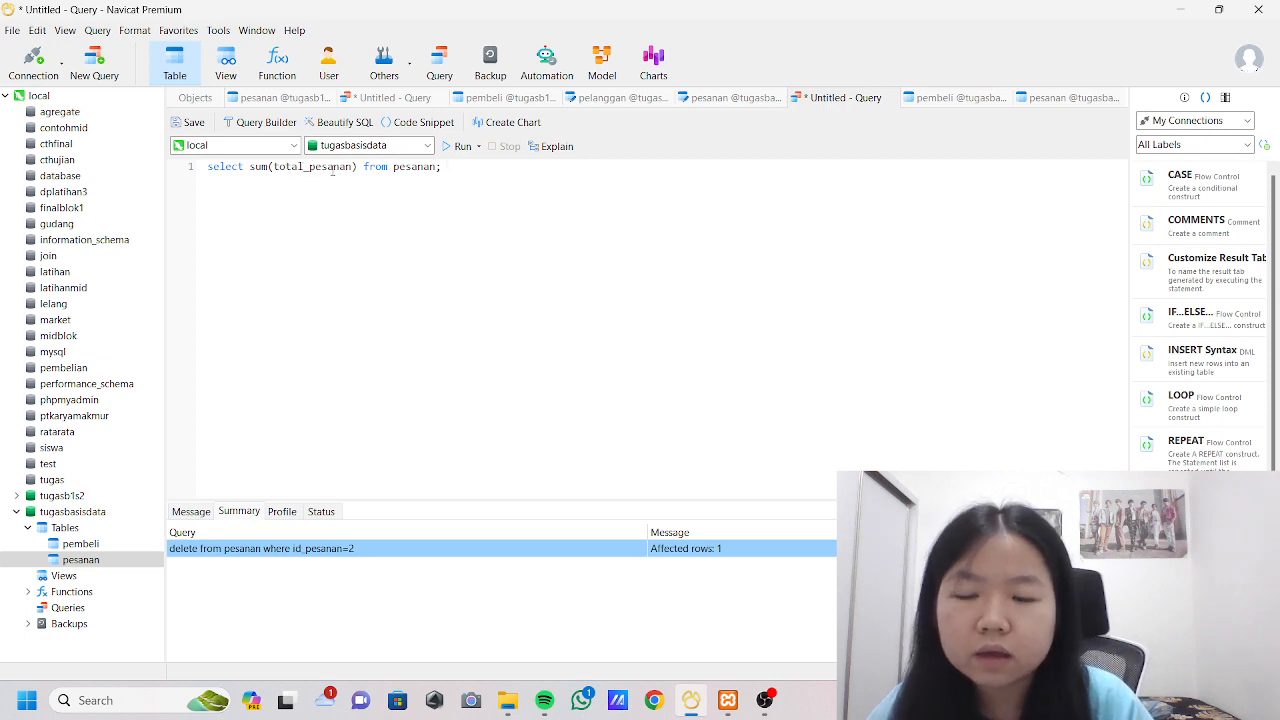
# Close the sum expression, complete the query with from pesanan; and run it.
pyautogui.click(460, 146)
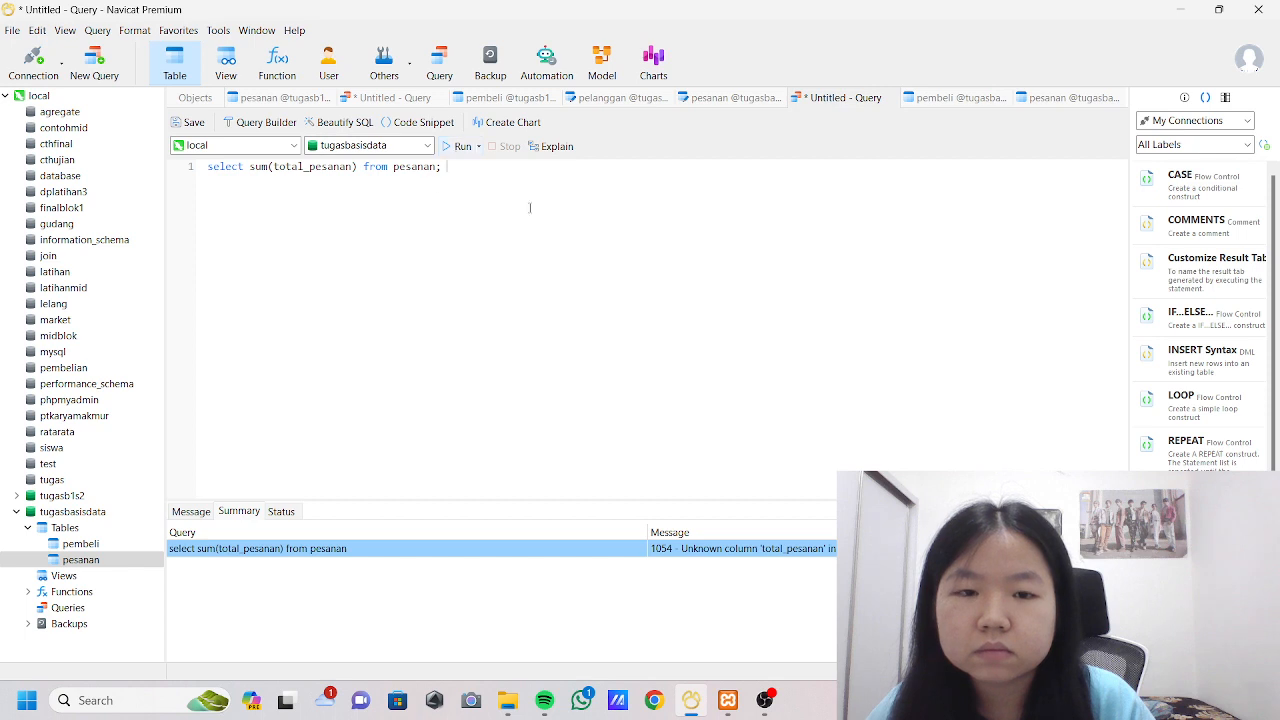
# Check the column names in the pesanan and pembeli tables, then correct the summed column to total_pembayaran and run the query.
pyautogui.click(1072, 99)
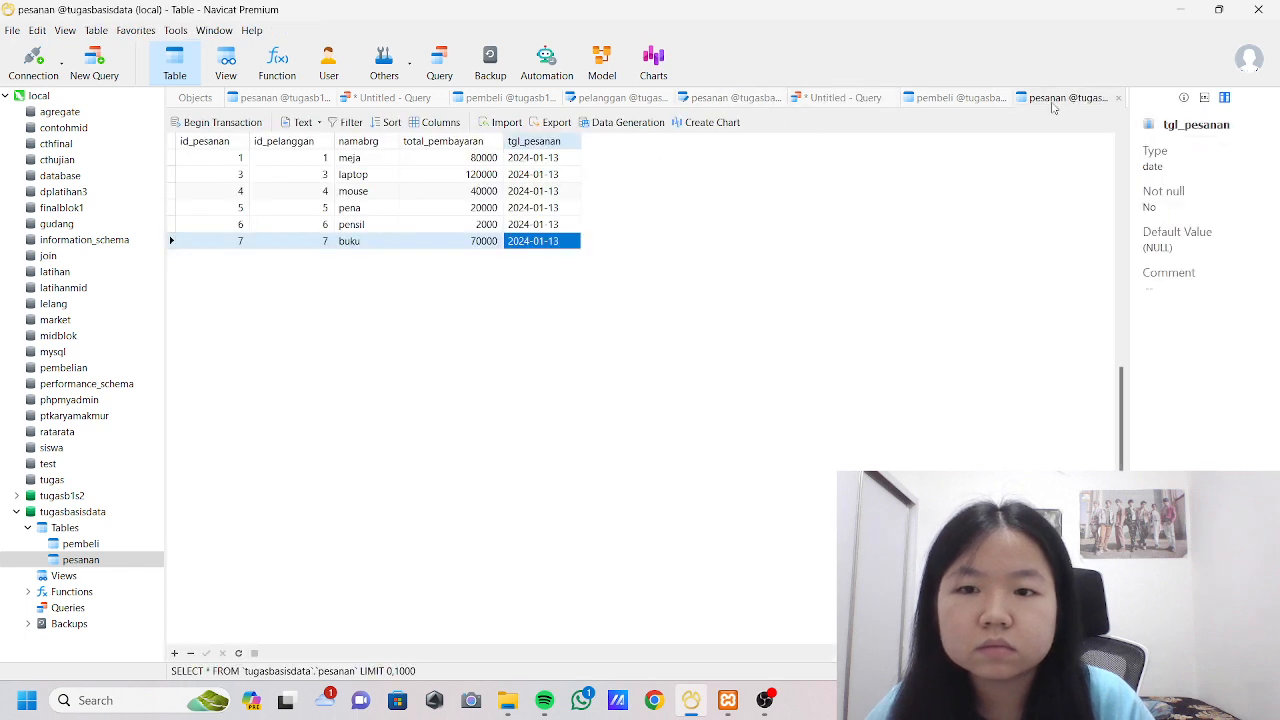
pyautogui.click(952, 100)
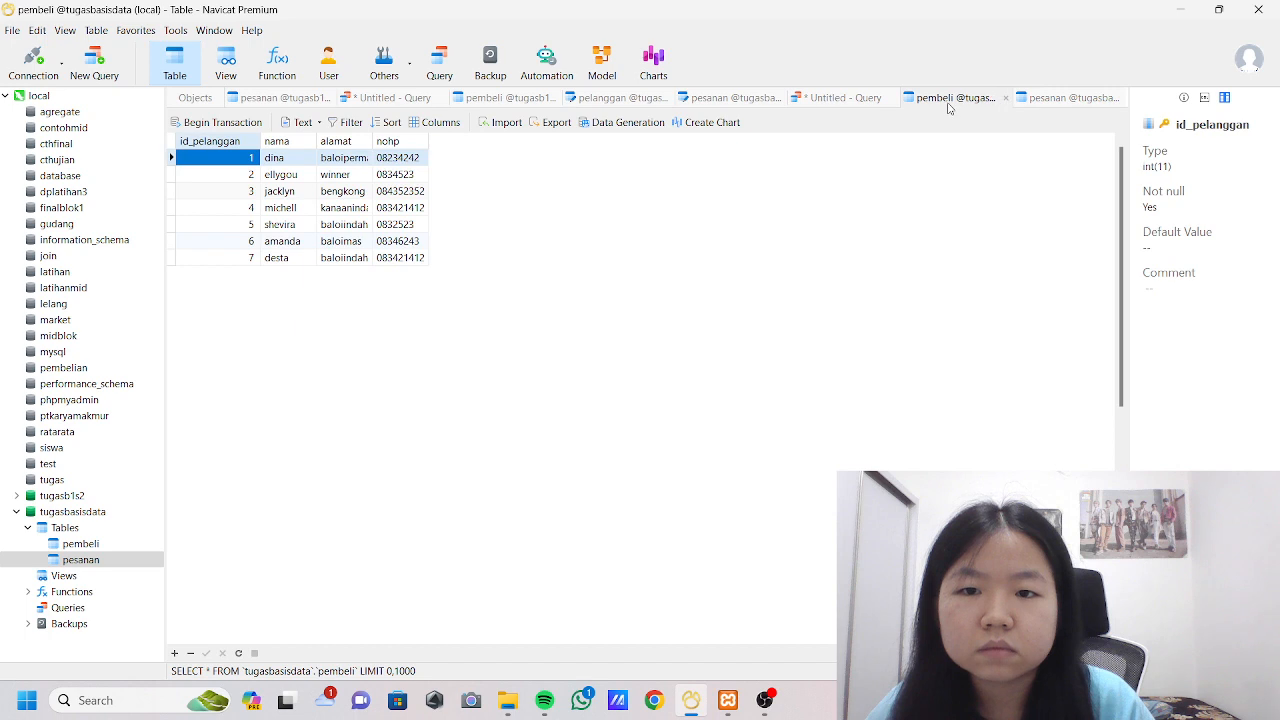
pyautogui.click(820, 100)
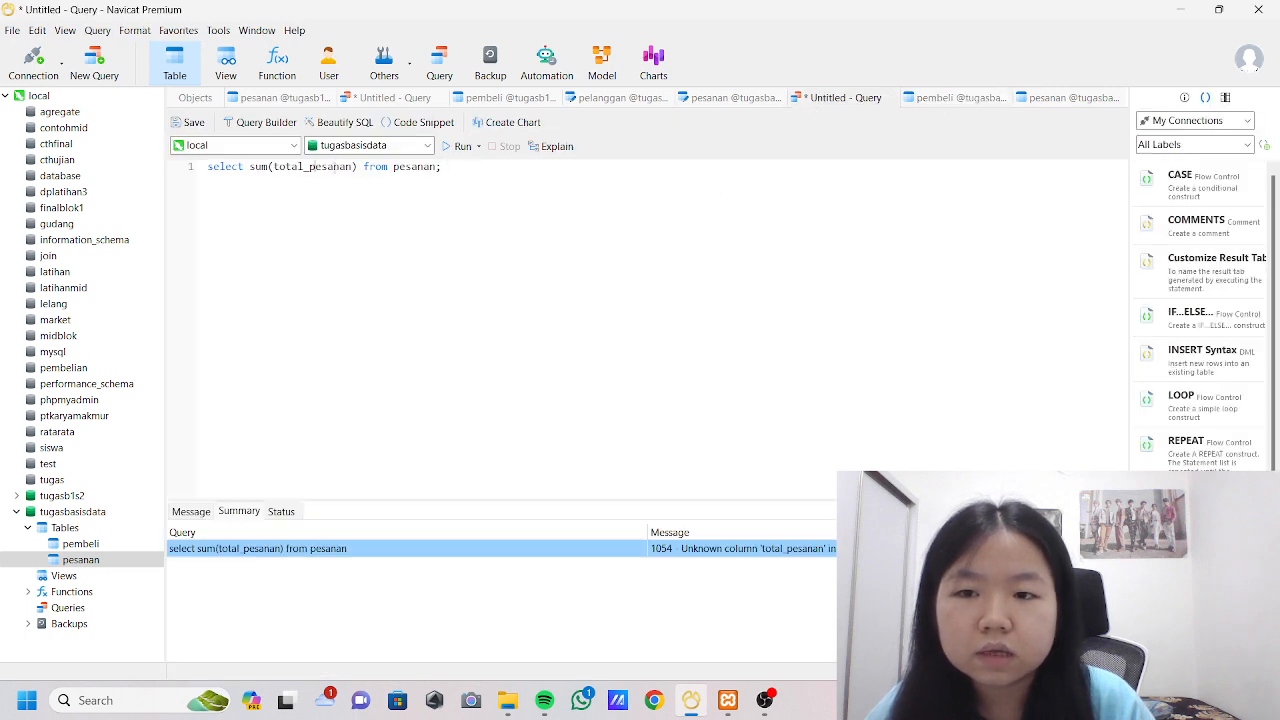
pyautogui.click(354, 166)
pyautogui.press('BackSpace')
pyautogui.press('BackSpace')
pyautogui.press('BackSpace')
pyautogui.press('BackSpace')
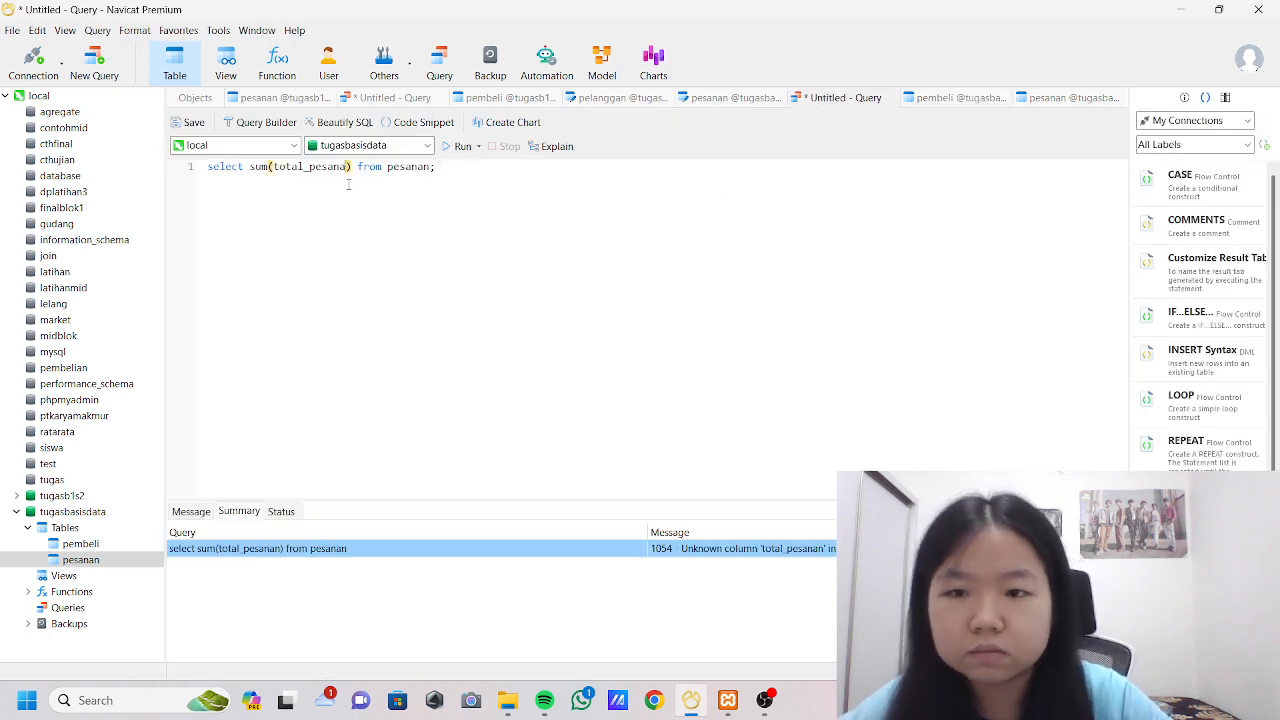
pyautogui.press('BackSpace')
pyautogui.write('mbayaran')
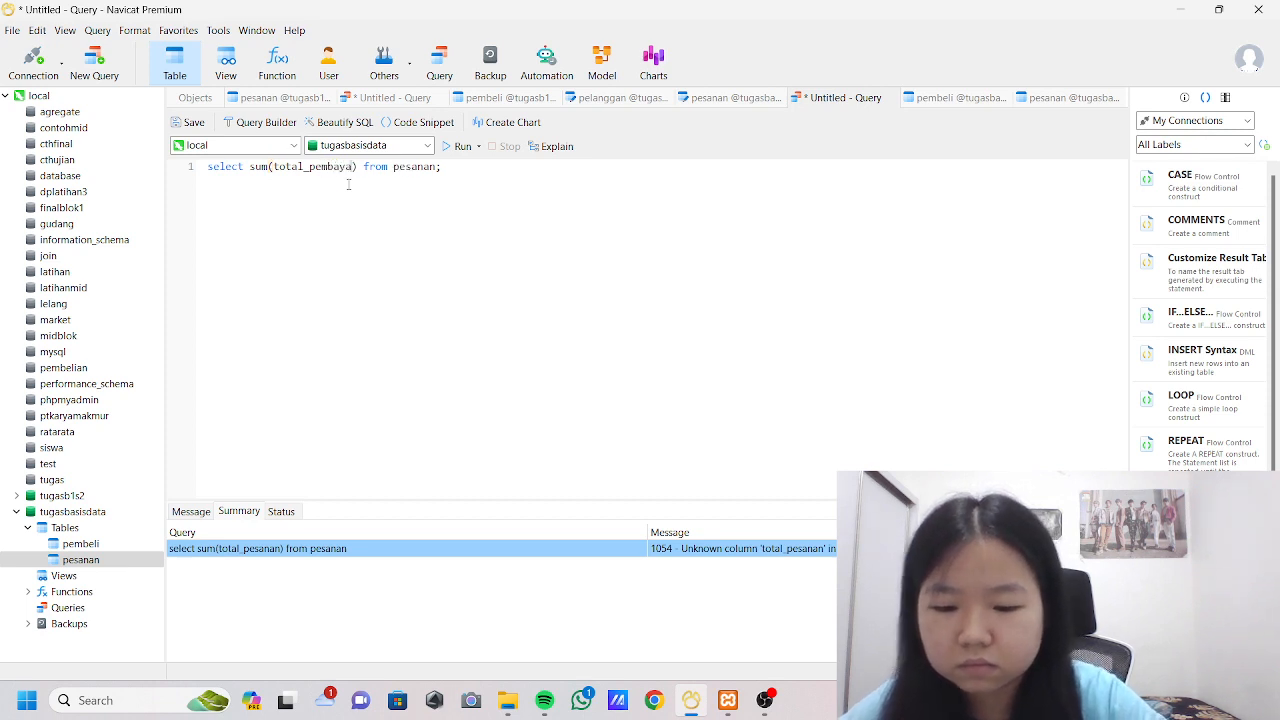
pyautogui.click(455, 147)
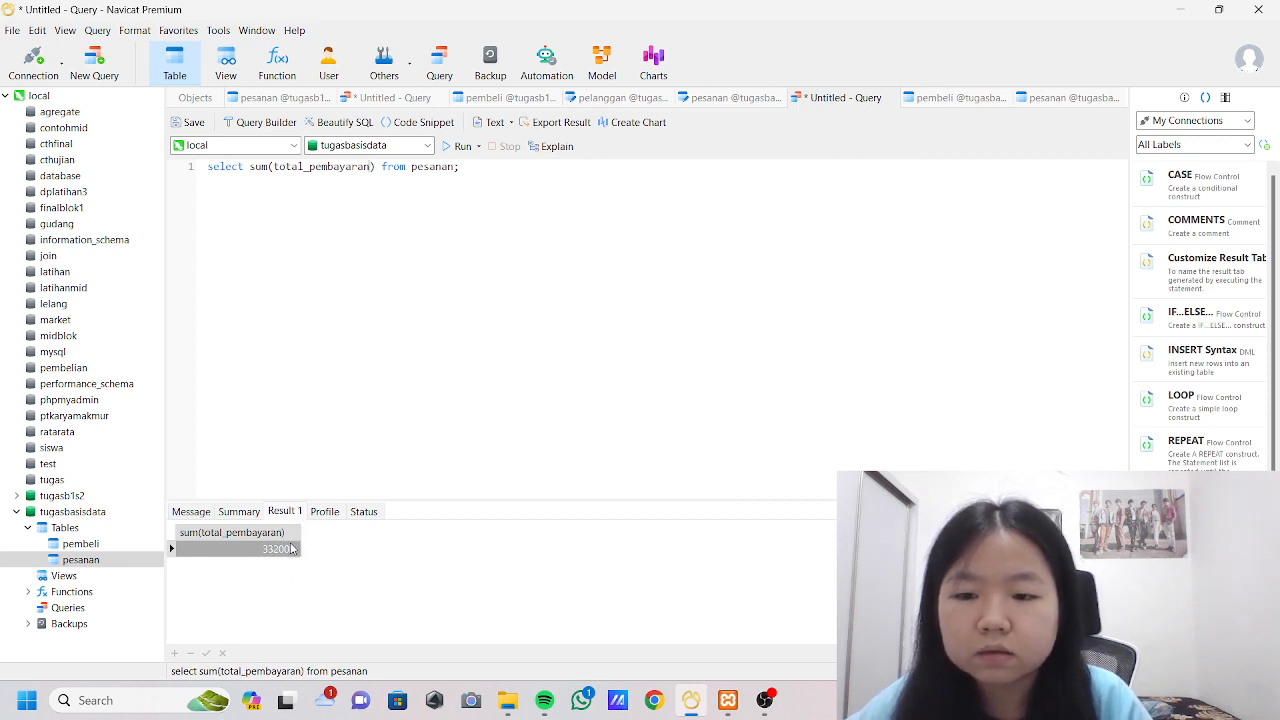
# Replace the sum function with avg in the total_pembayaran query on pesanan and run it.
pyautogui.click(270, 166)
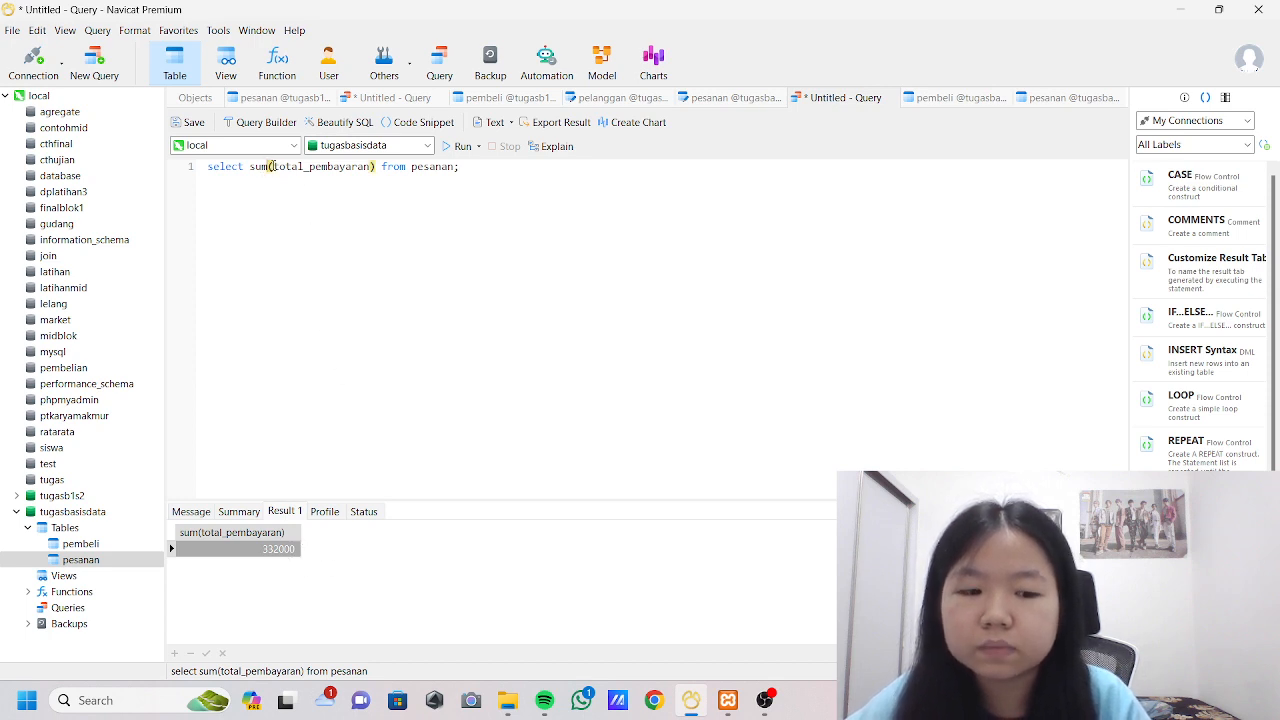
pyautogui.press('BackSpace')
pyautogui.press('BackSpace')
pyautogui.press('BackSpace')
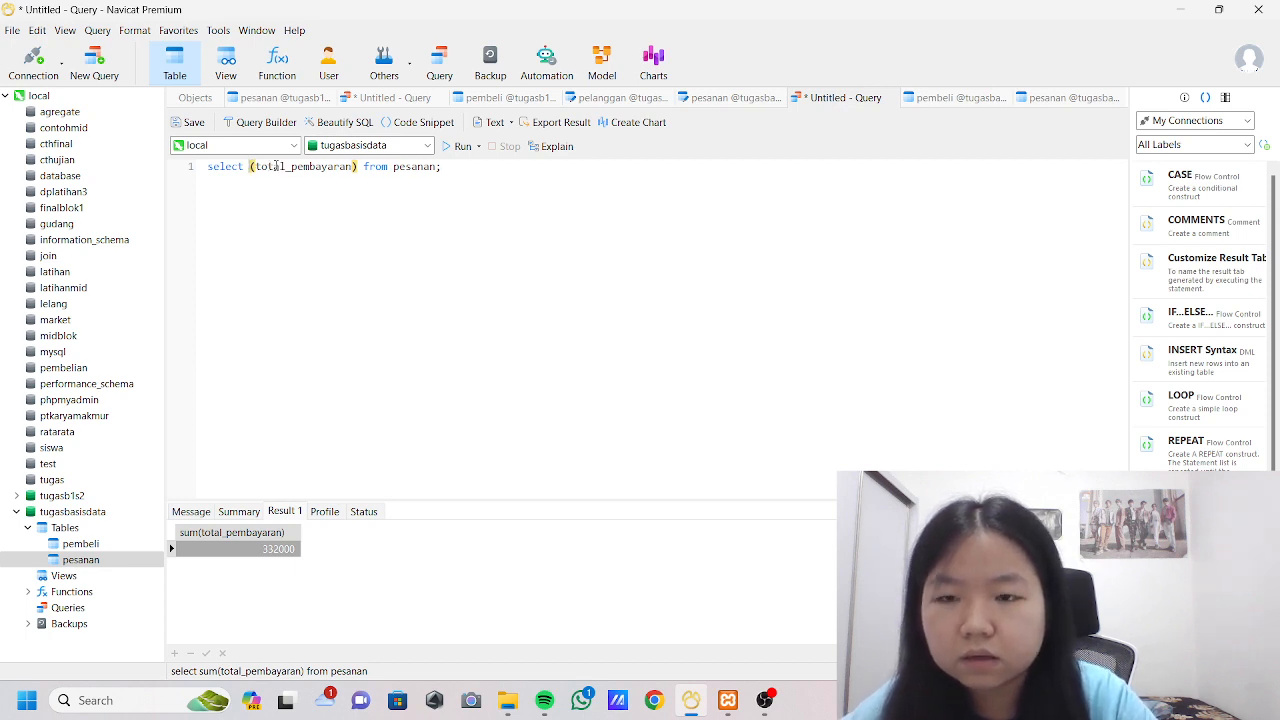
pyautogui.write('avg')
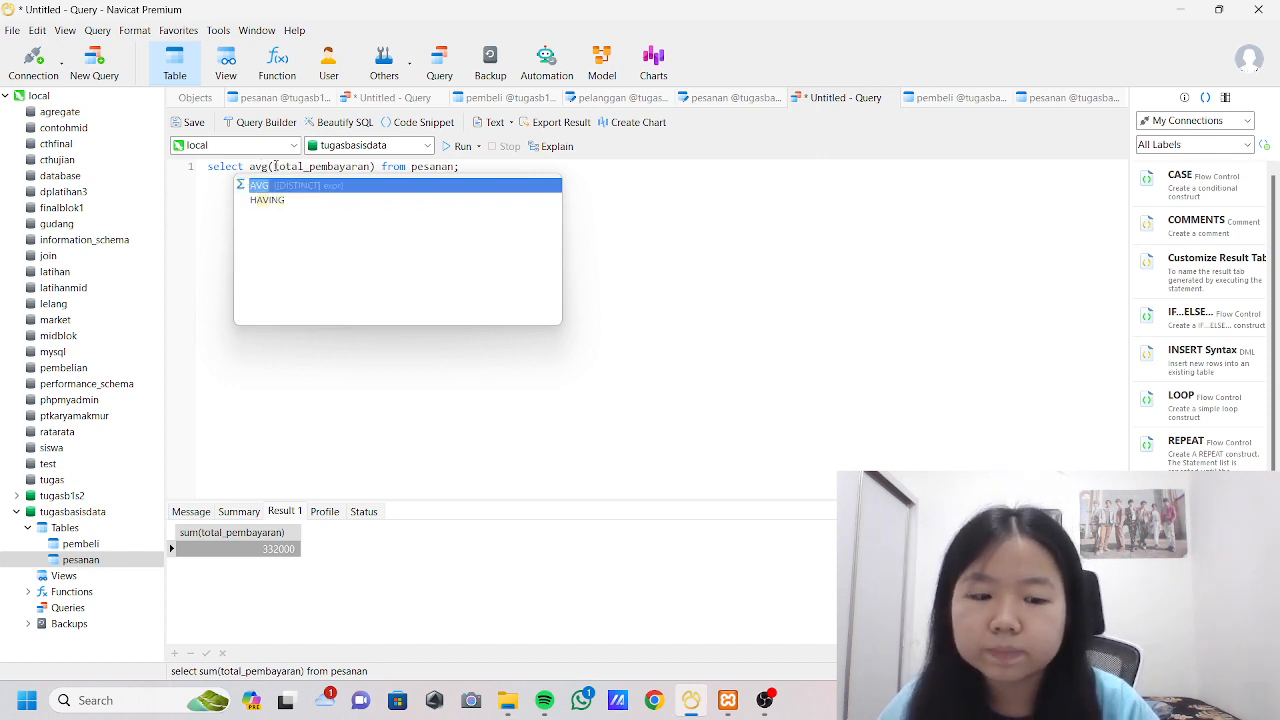
pyautogui.click(452, 147)
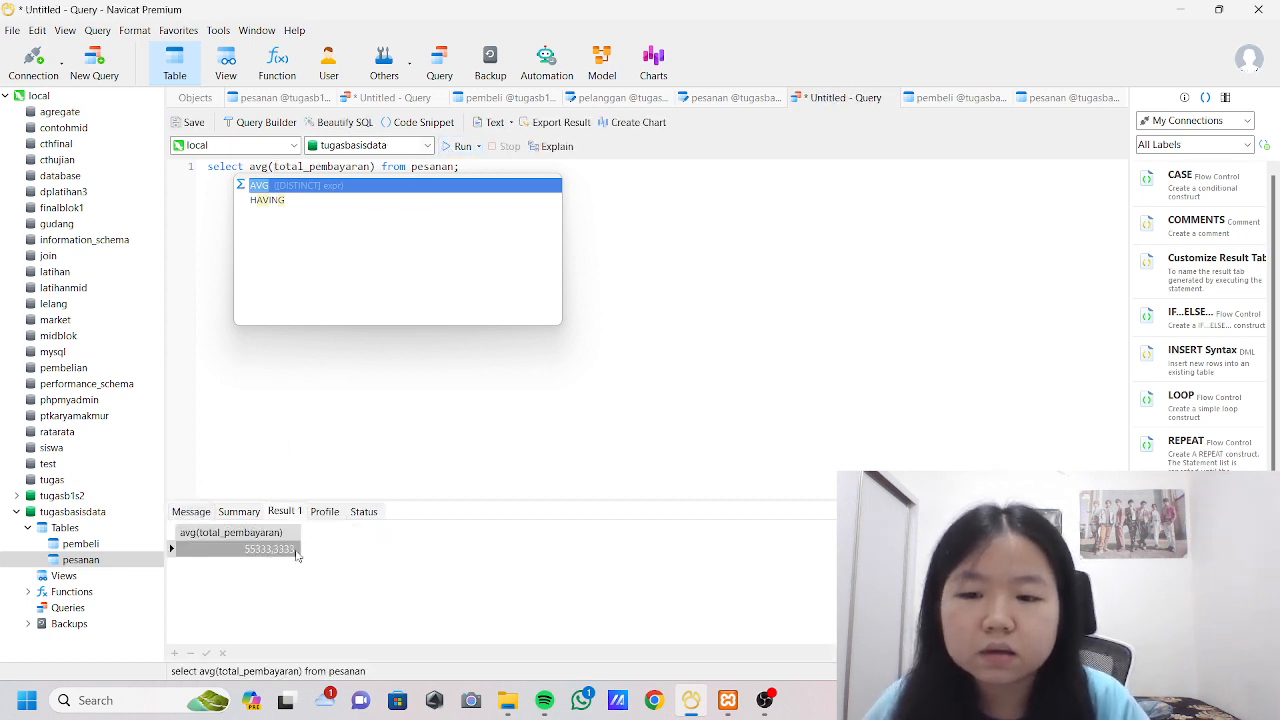
# Change the aggregate function to max, run the query, and compare the result with the total_pembayaran values in the pesanan table.
pyautogui.press('BackSpace')
pyautogui.press('BackSpace')
pyautogui.press('BackSpace')
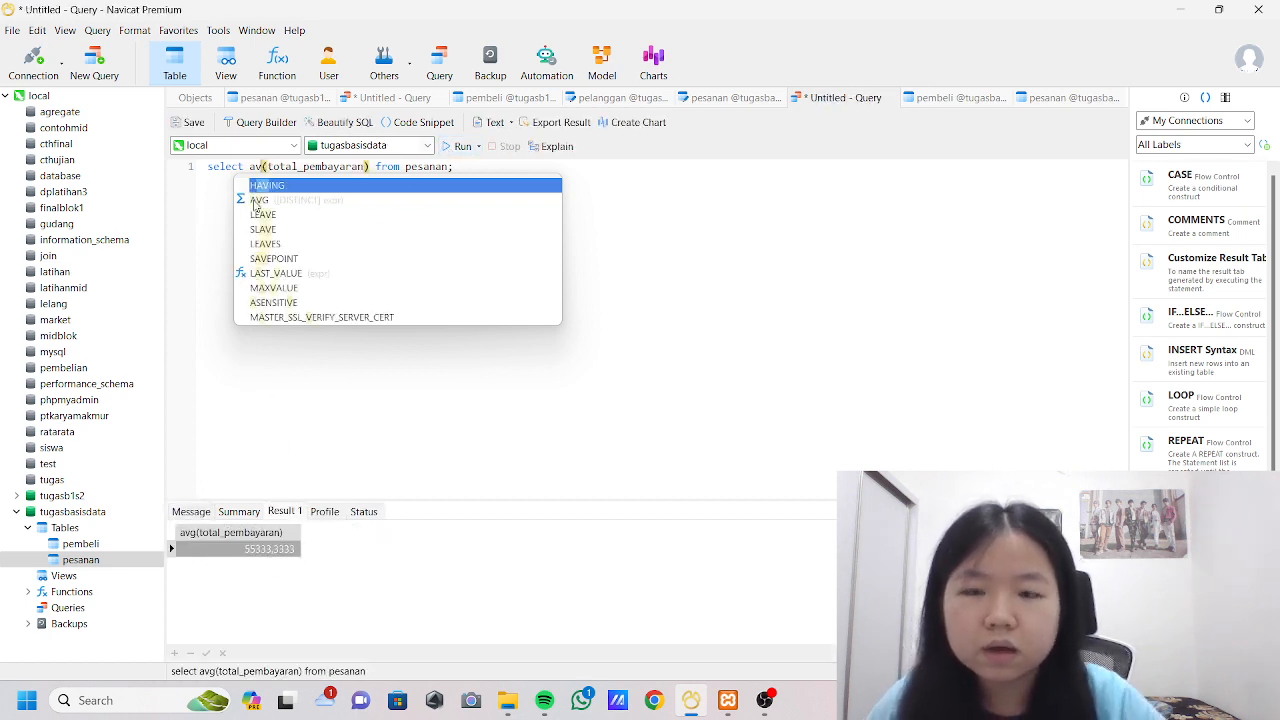
pyautogui.write('max')
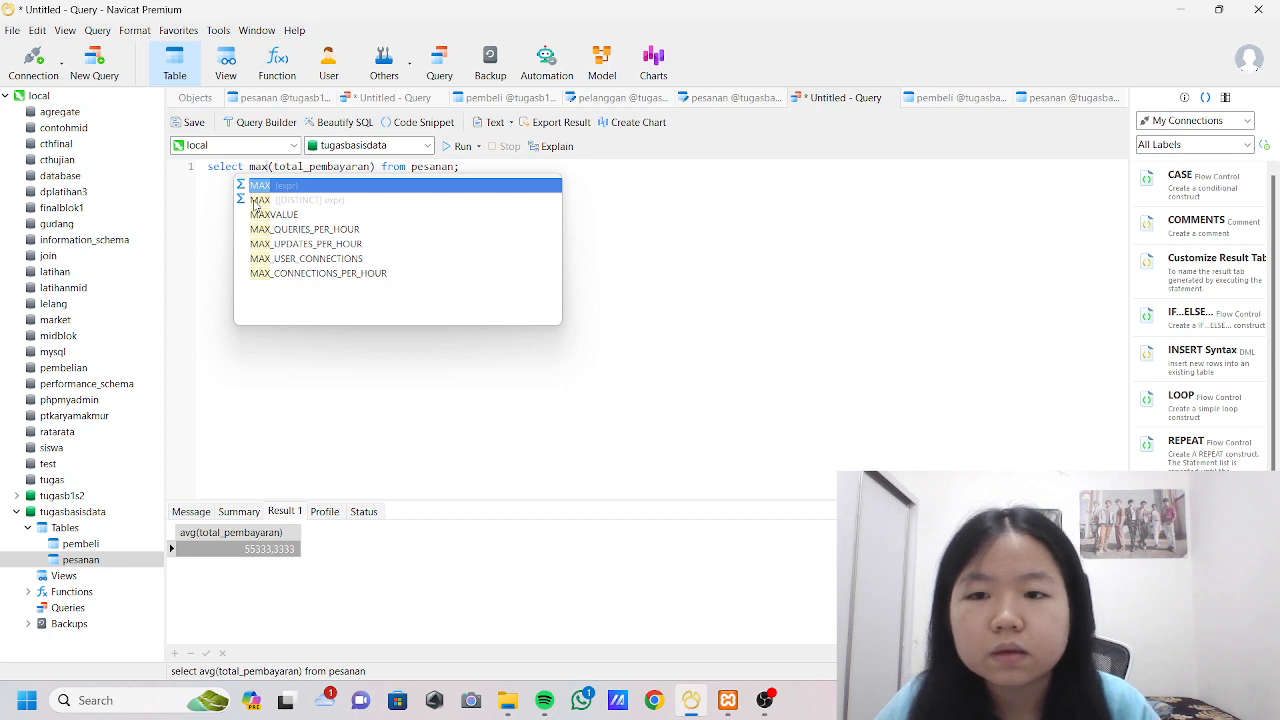
pyautogui.click(457, 146)
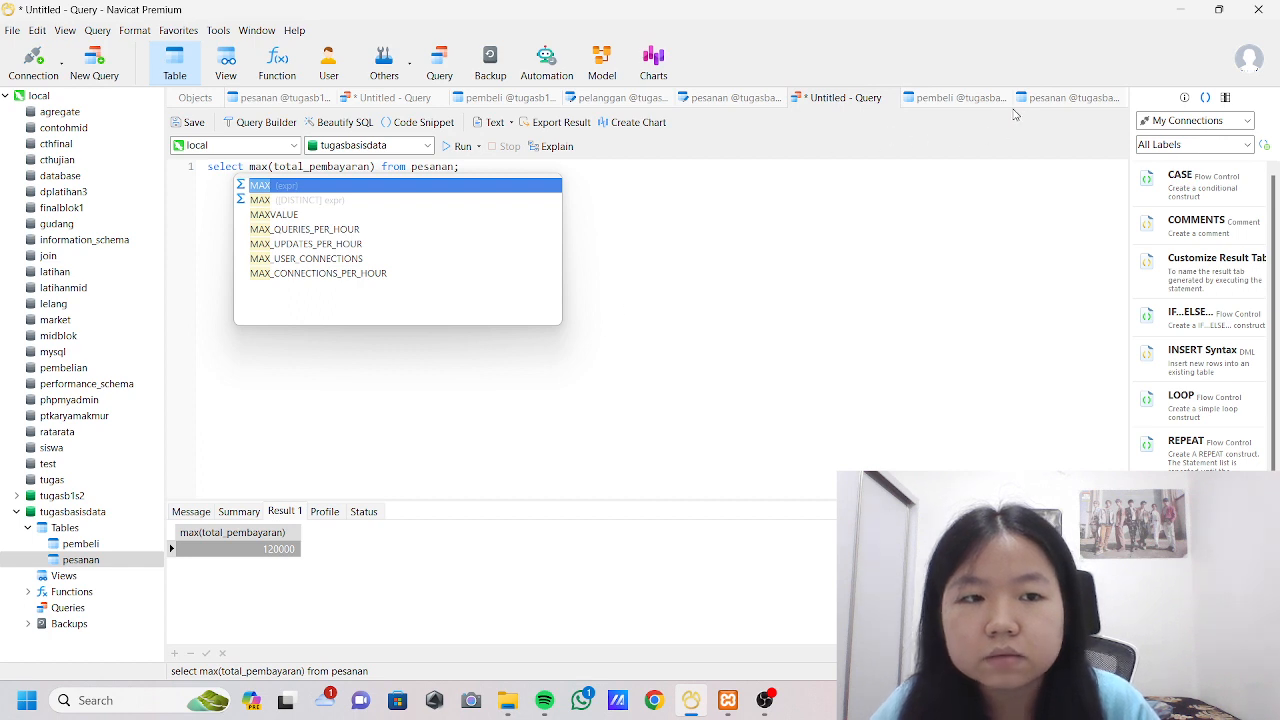
pyautogui.click(1040, 98)
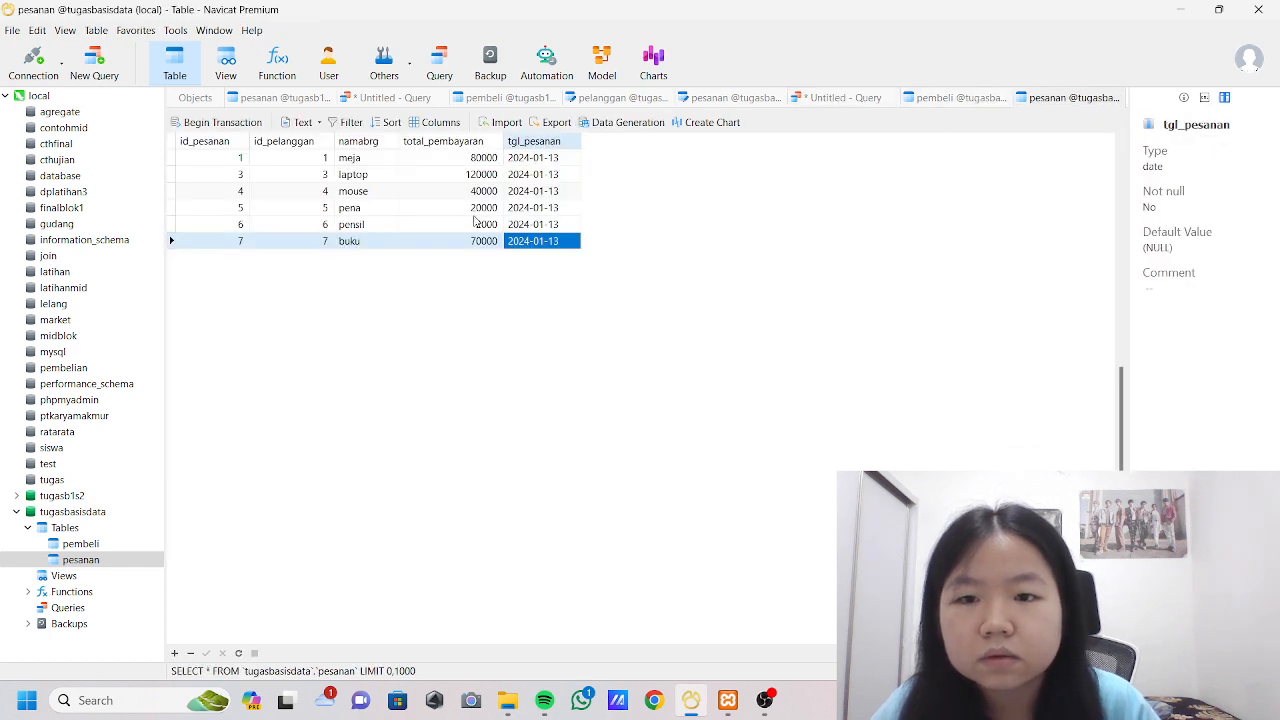
pyautogui.click(828, 100)
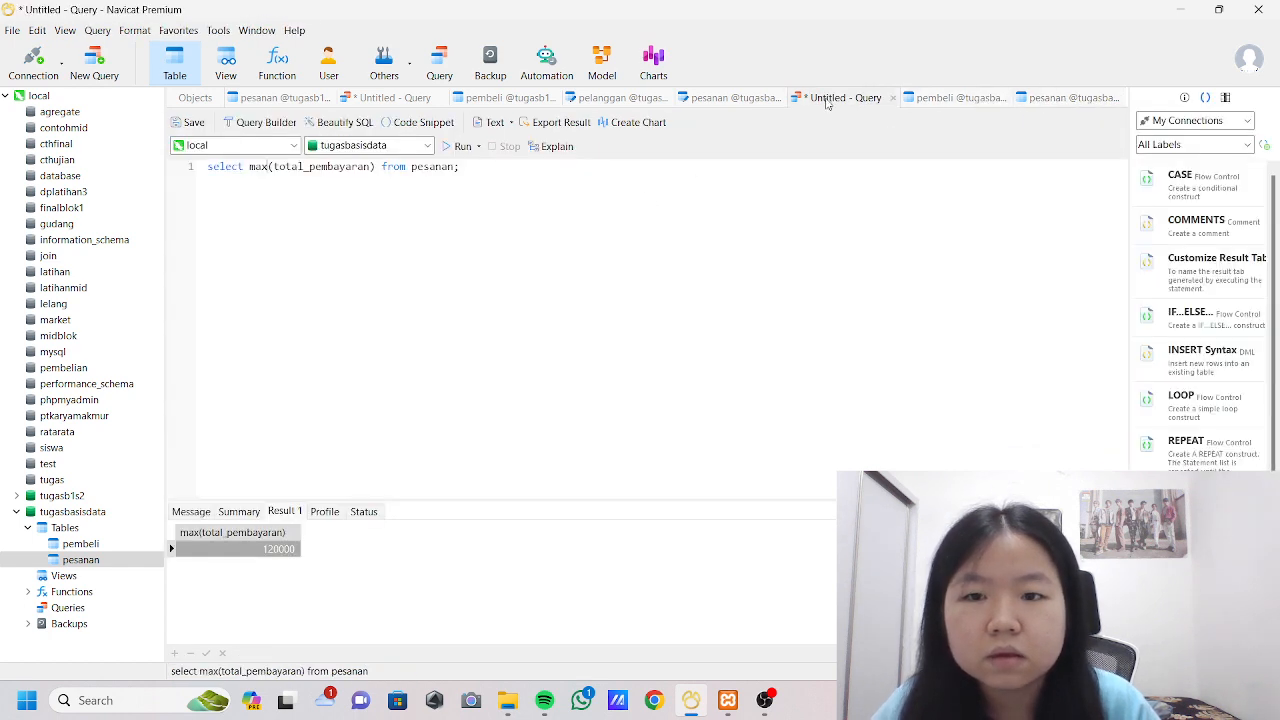
# Change the aggregate function to min, run the query, and check the result against the pesanan table's rows.
pyautogui.press('BackSpace')
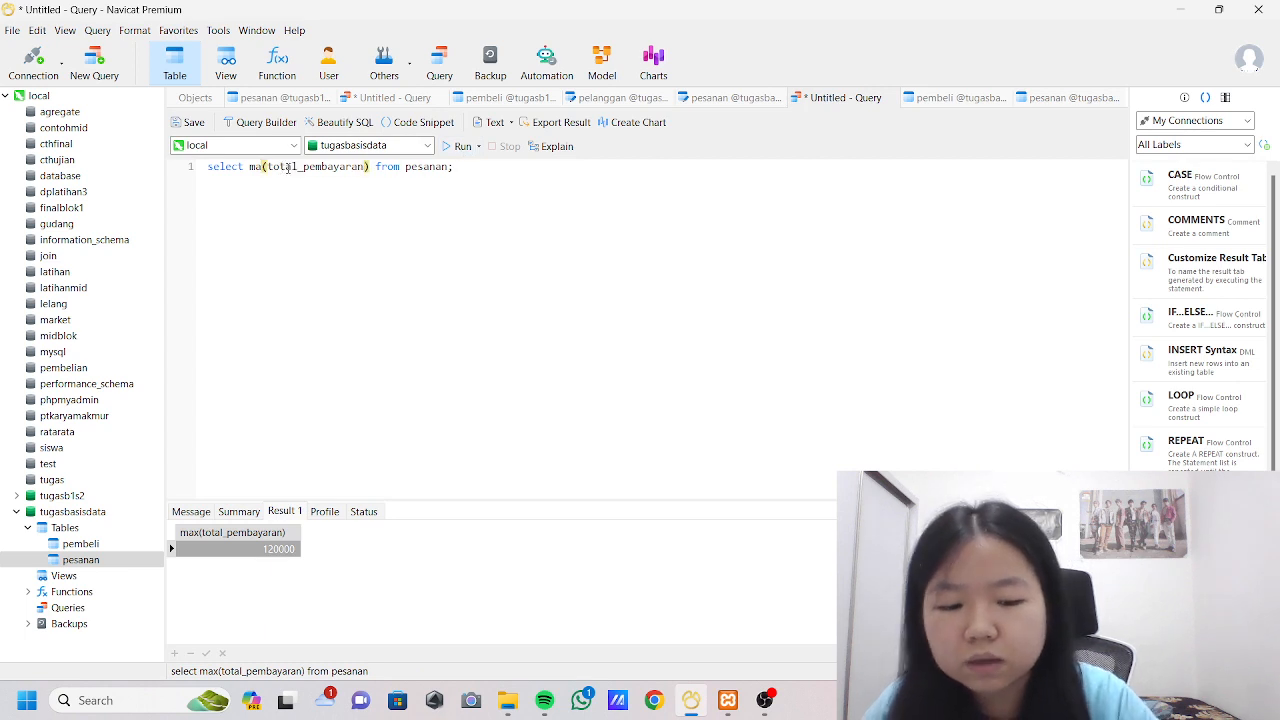
pyautogui.press('BackSpace')
pyautogui.write('i n')
pyautogui.press('BackSpace')
pyautogui.press('BackSpace')
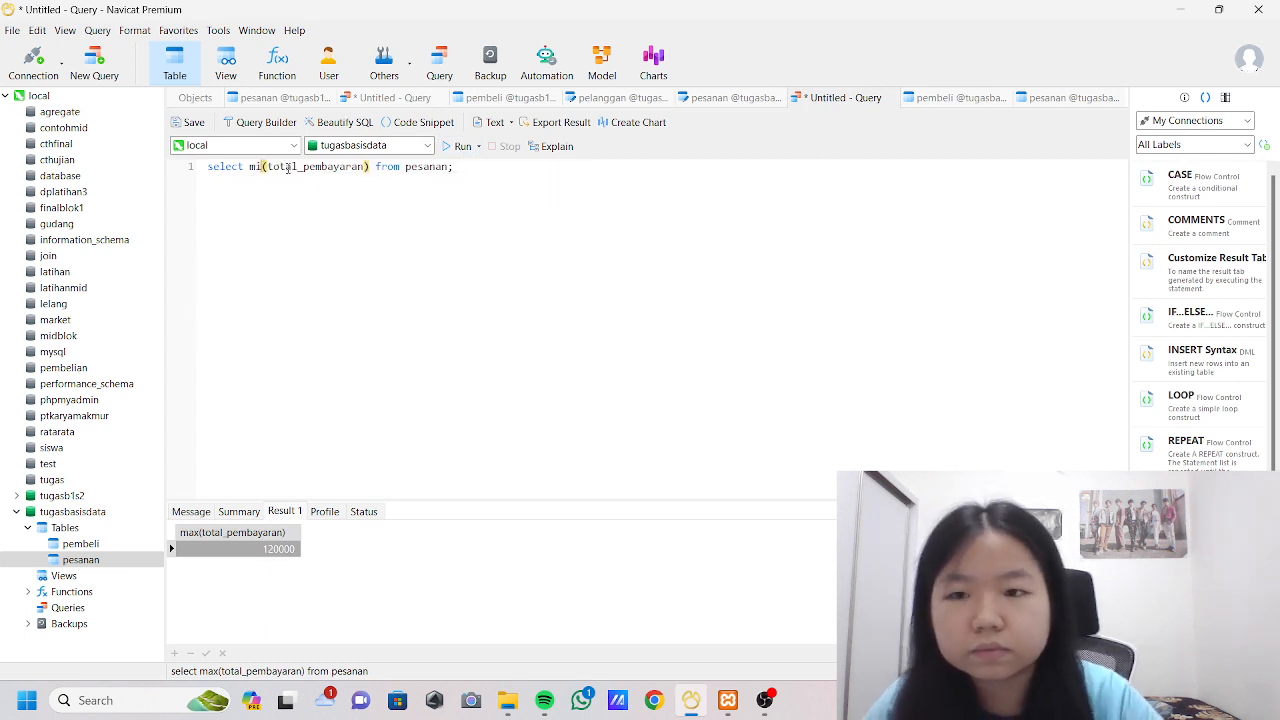
pyautogui.write('n')
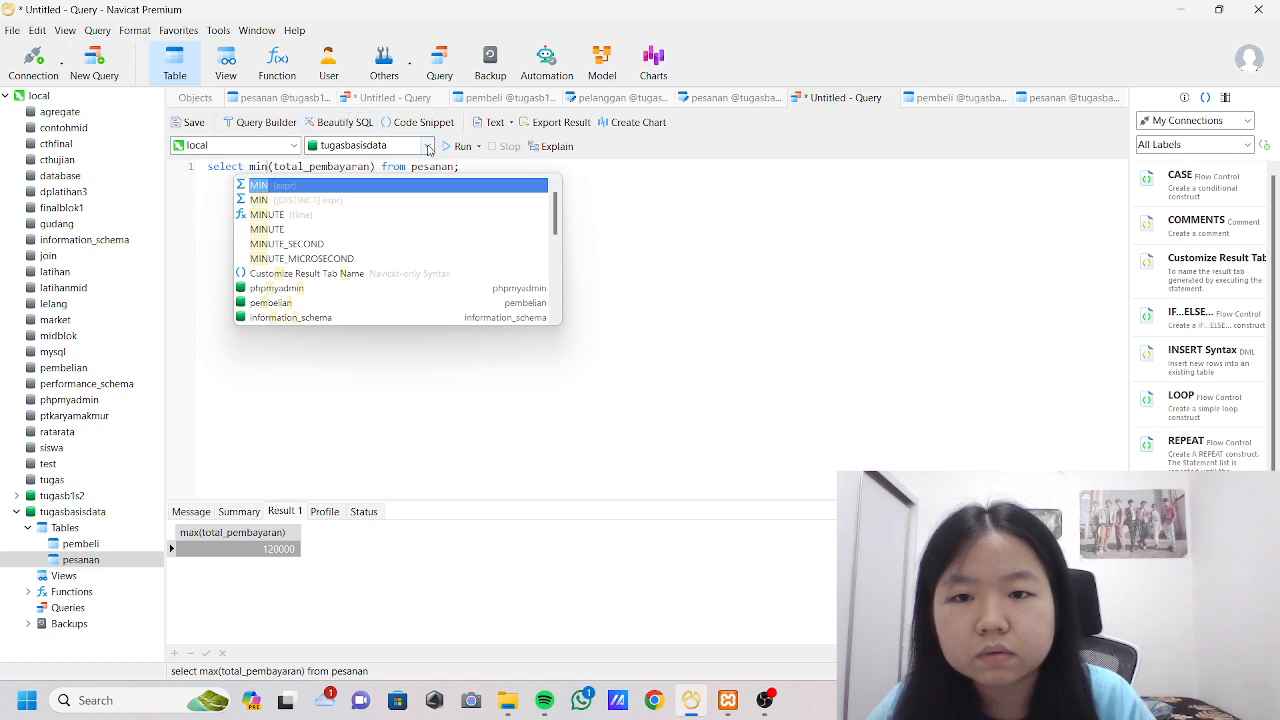
pyautogui.click(446, 150)
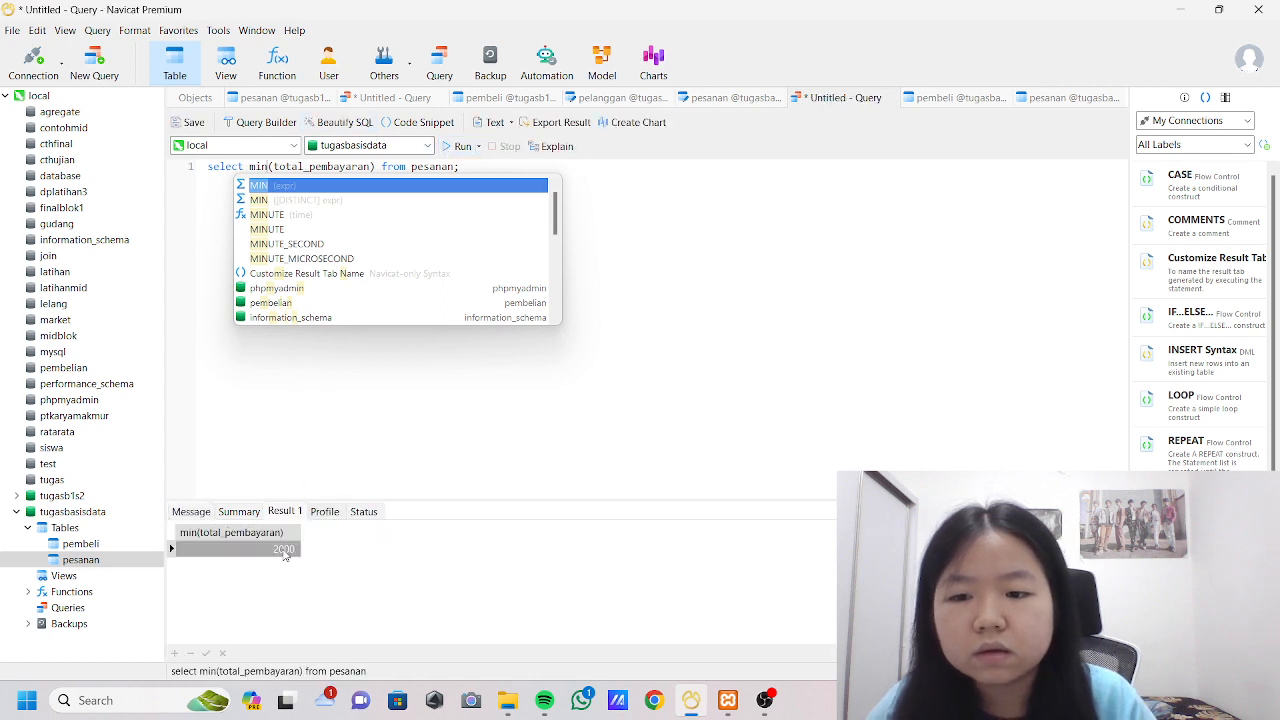
pyautogui.click(1088, 96)
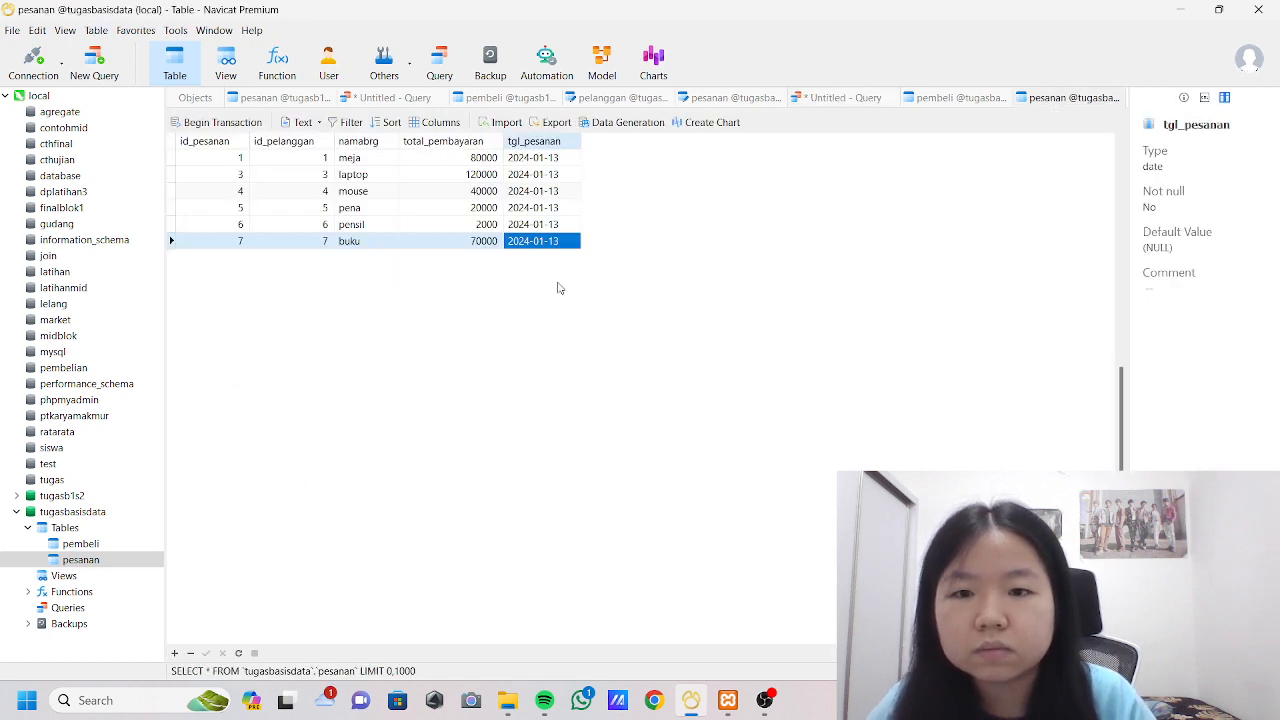
pyautogui.click(845, 98)
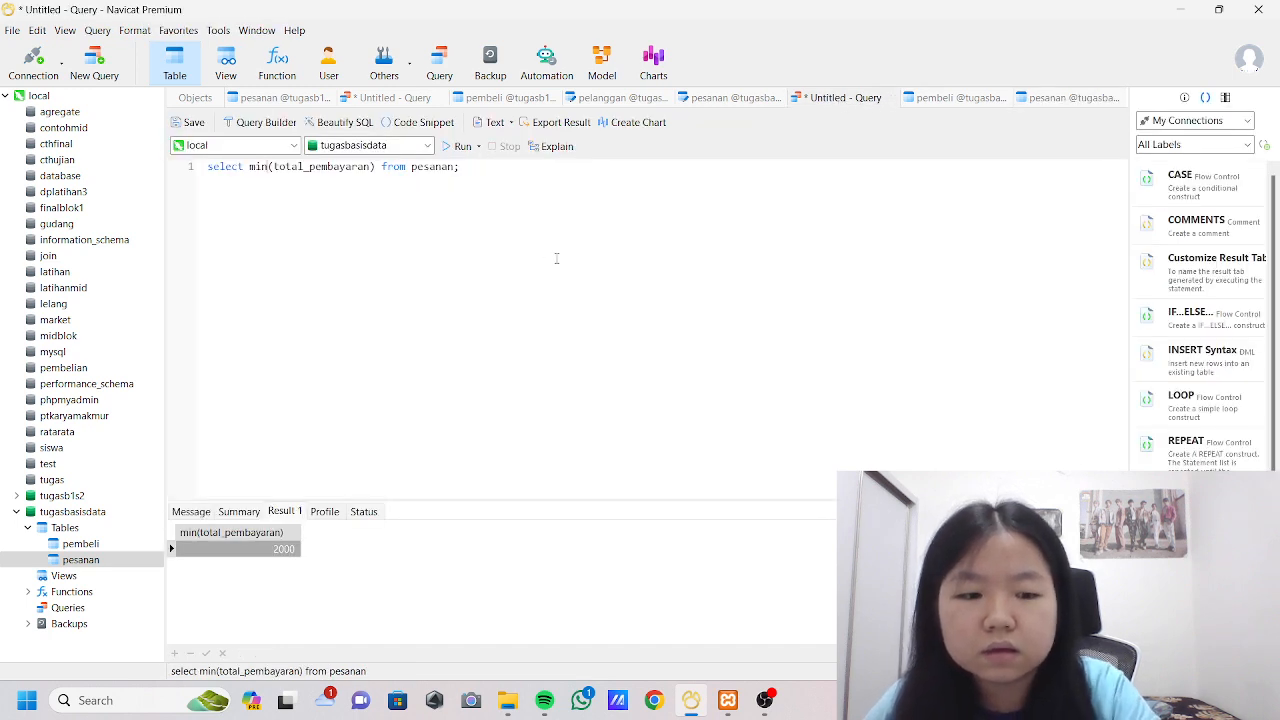
# Change the aggregate function to count, run the query on total_pembayaran, and verify the result in the pesanan table.
pyautogui.press('BackSpace')
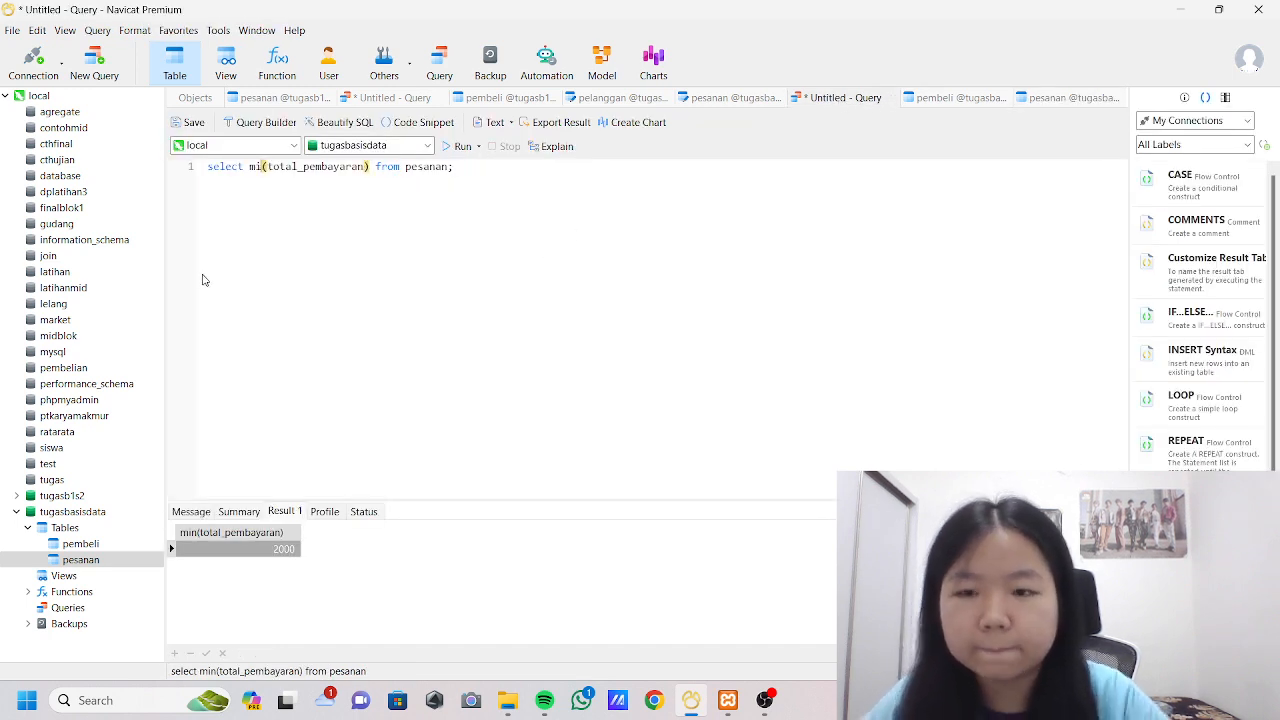
pyautogui.press('BackSpace')
pyautogui.press('BackSpace')
pyautogui.write('count')
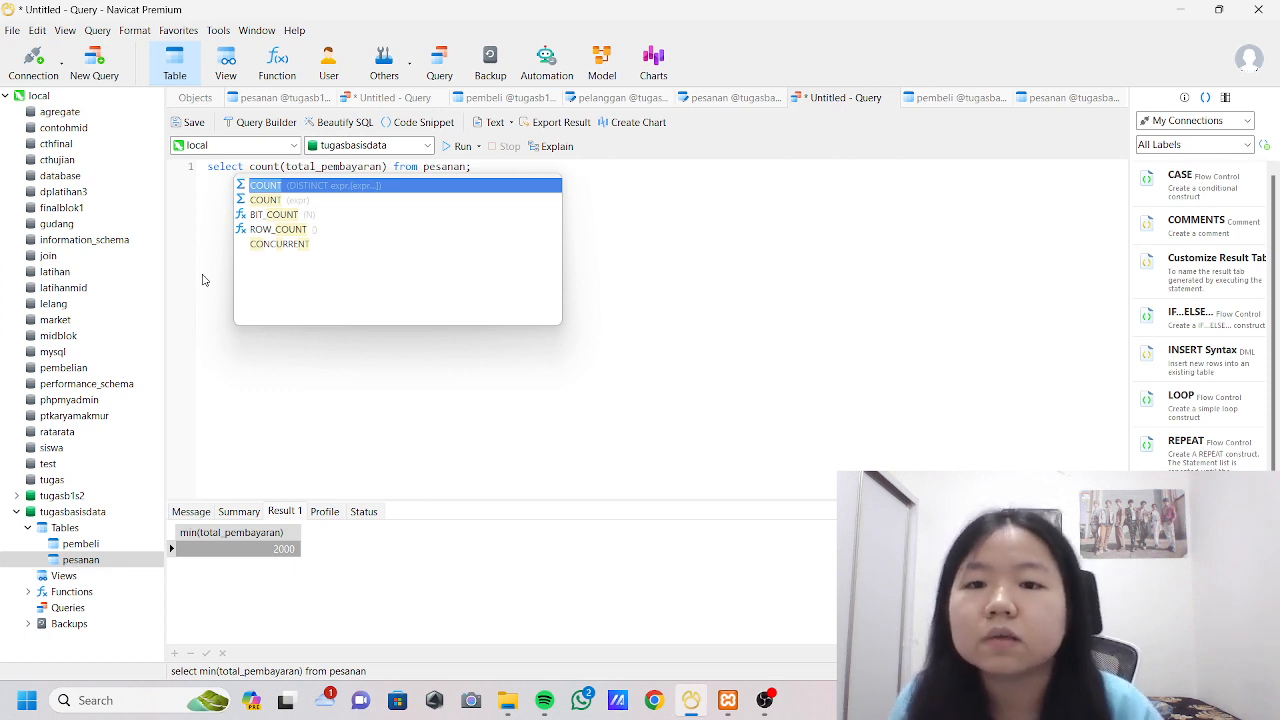
pyautogui.click(458, 146)
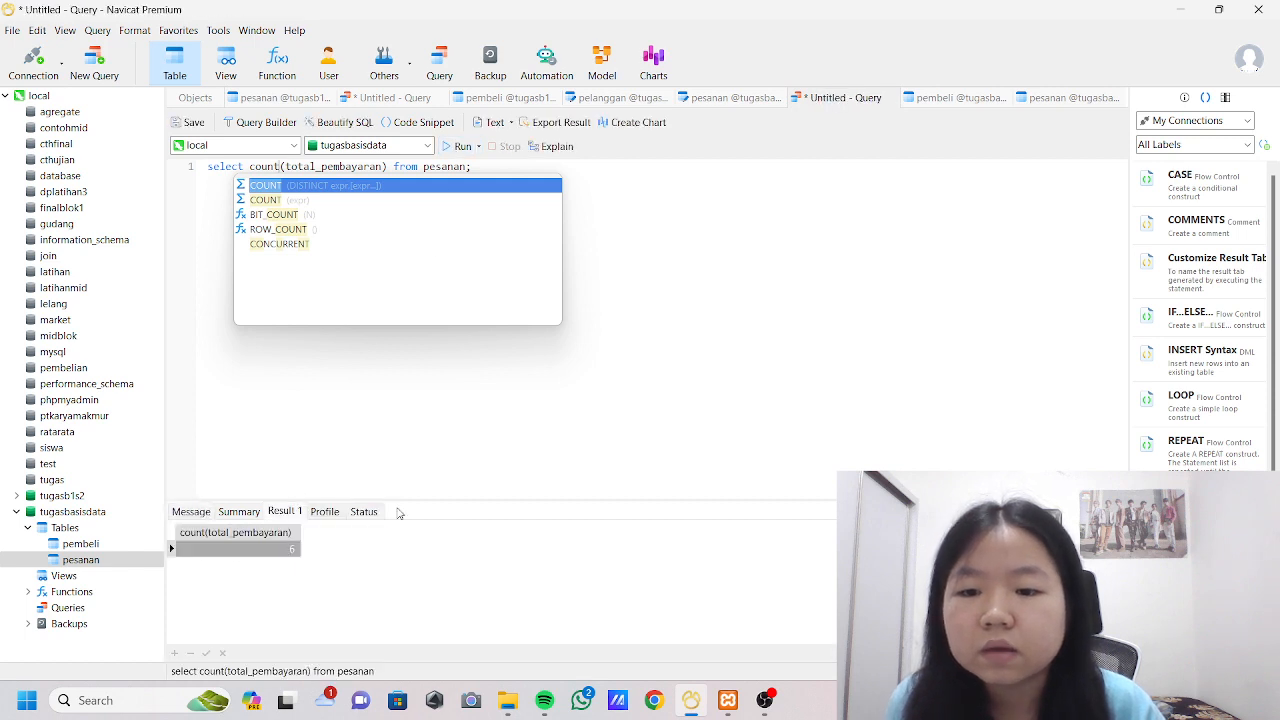
pyautogui.click(1038, 106)
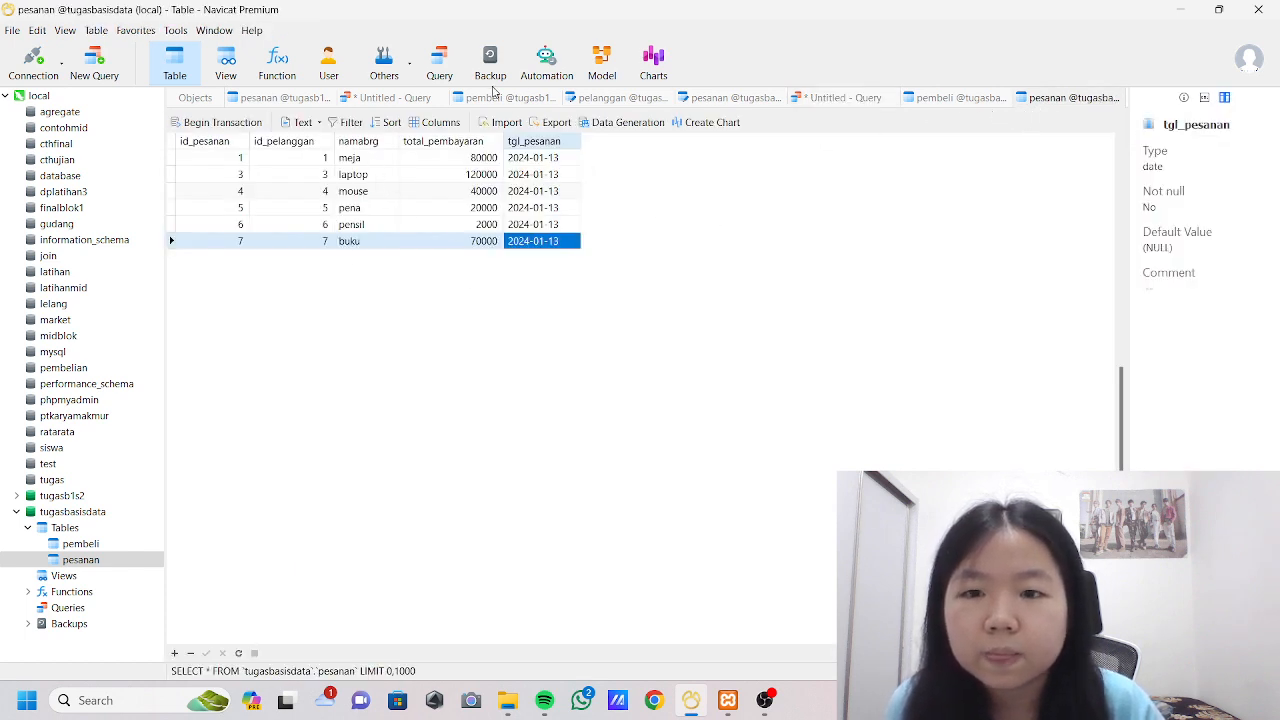
pyautogui.click(848, 98)
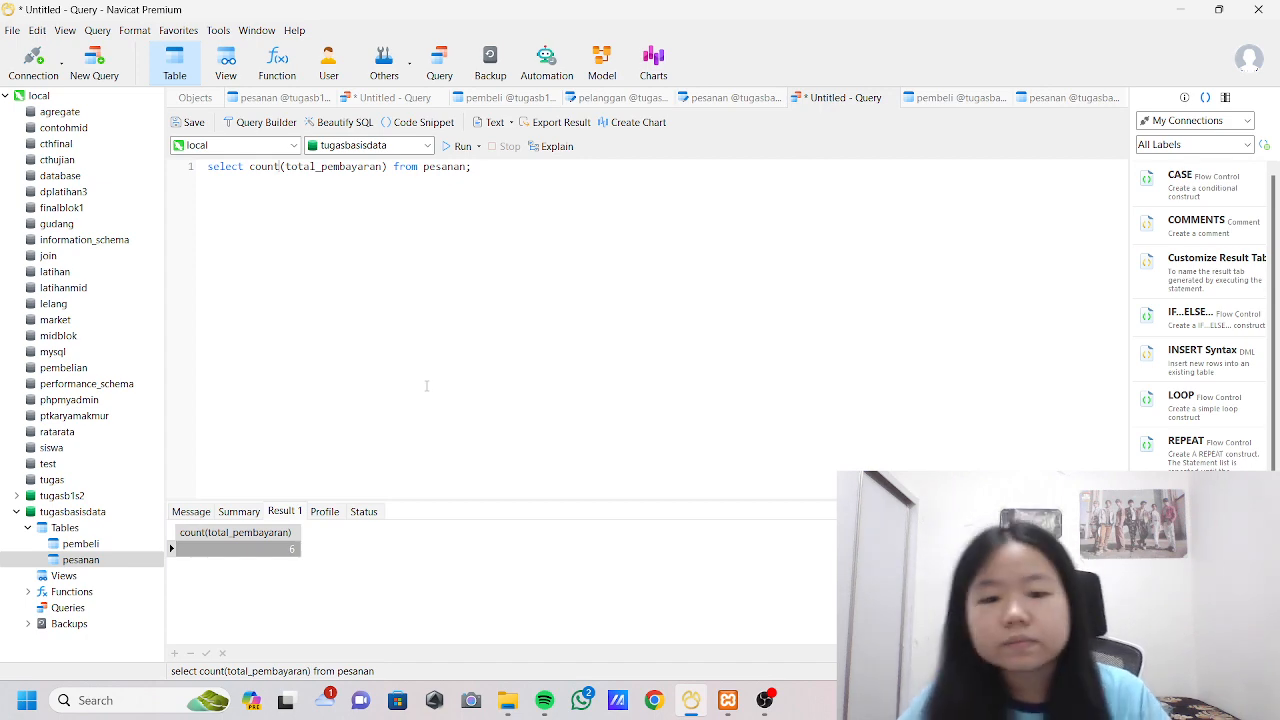
pyautogui.click(765, 700)
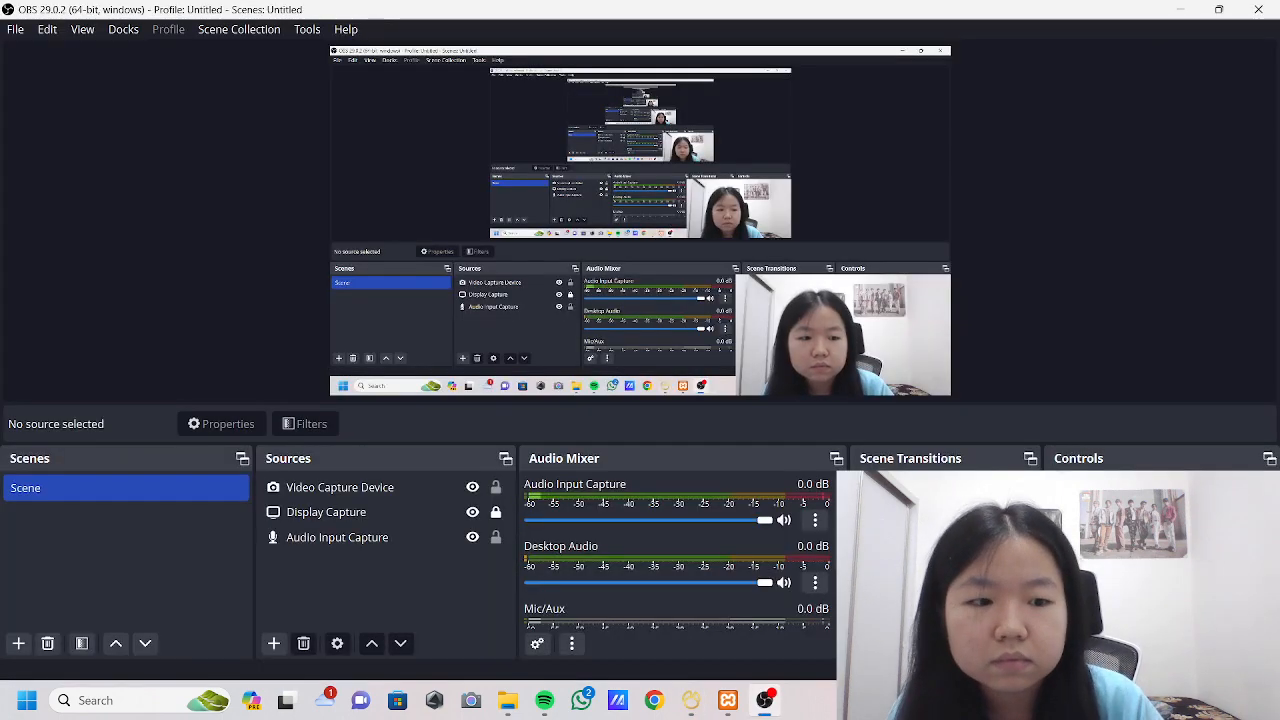